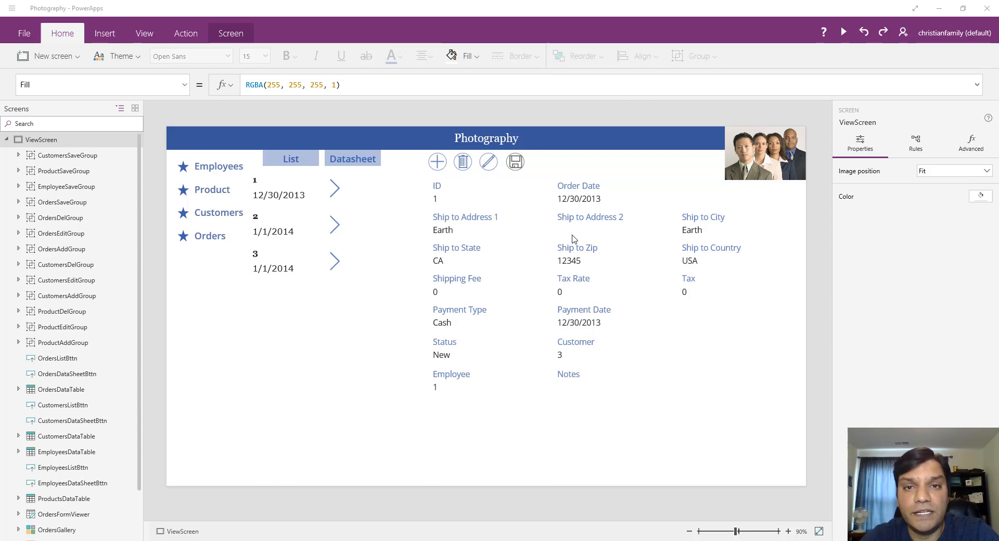
# Switch to the browser to view the Employees list of the original Photography web app, and return to PowerApps.
pyautogui.hotkey('alt', 'Tab')
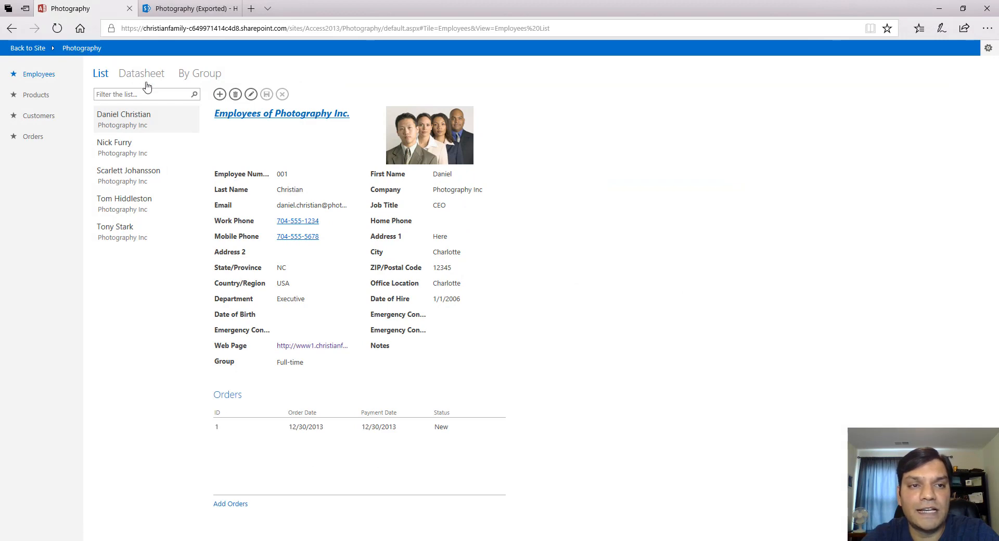
pyautogui.click(939, 8)
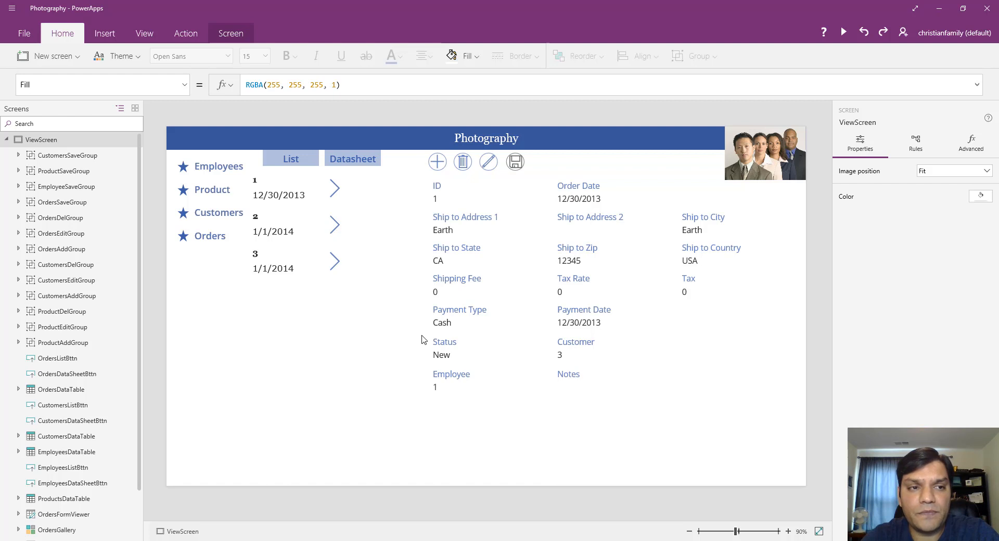
# Add a new blank screen to the Photography app.
pyautogui.click(6, 142)
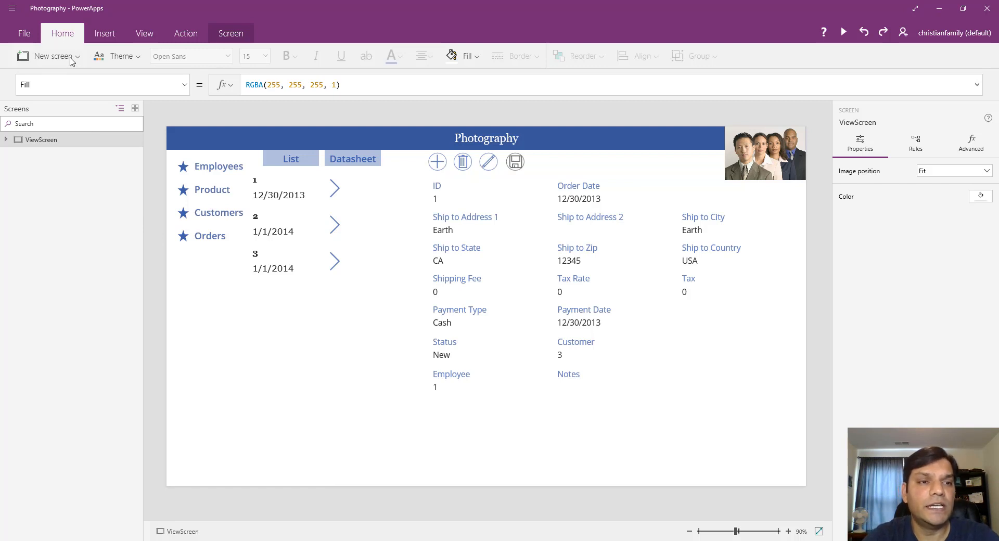
pyautogui.click(71, 58)
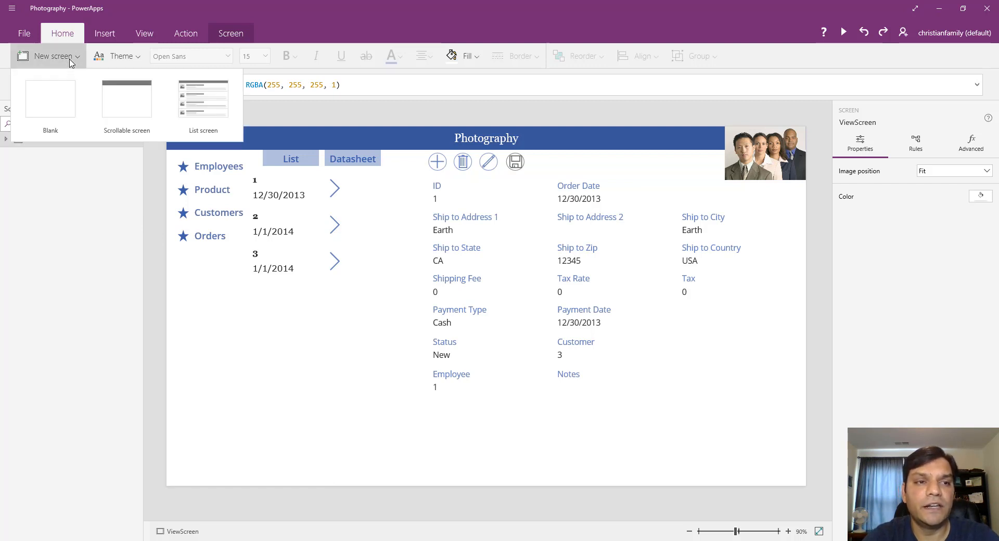
pyautogui.click(60, 102)
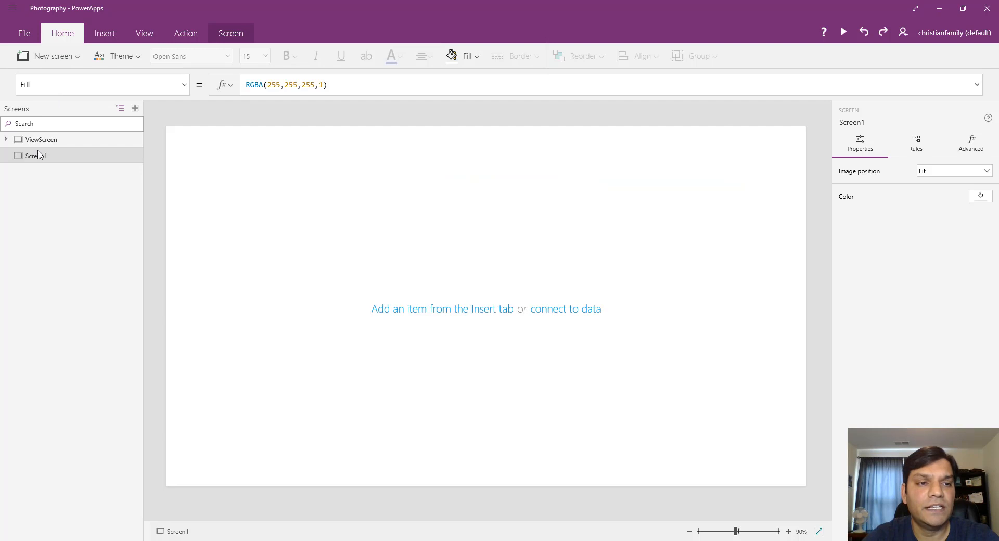
# Examine the Employees, Orders, Customers and Product navigation groups on ViewScreen and their OnSelect formulas.
pyautogui.click(7, 140)
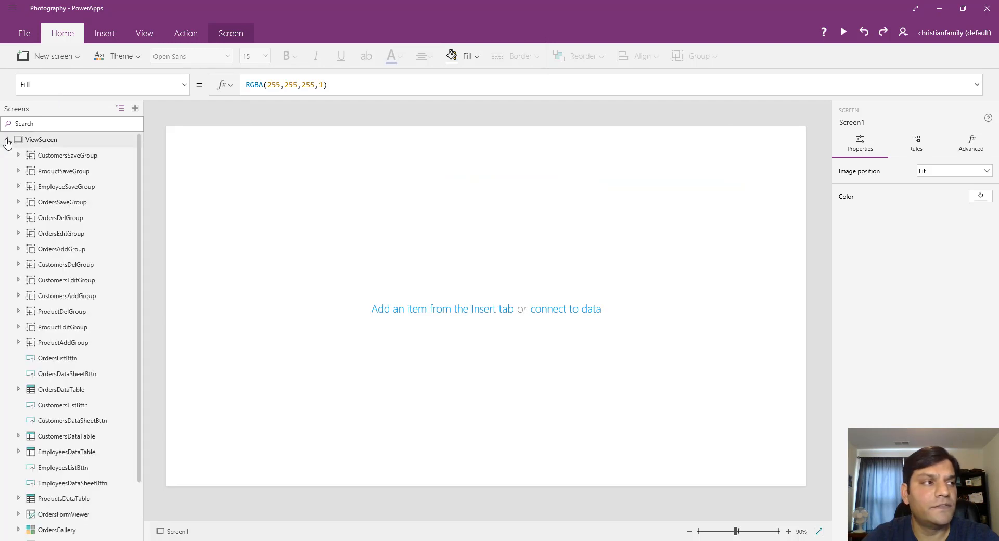
pyautogui.click(42, 142)
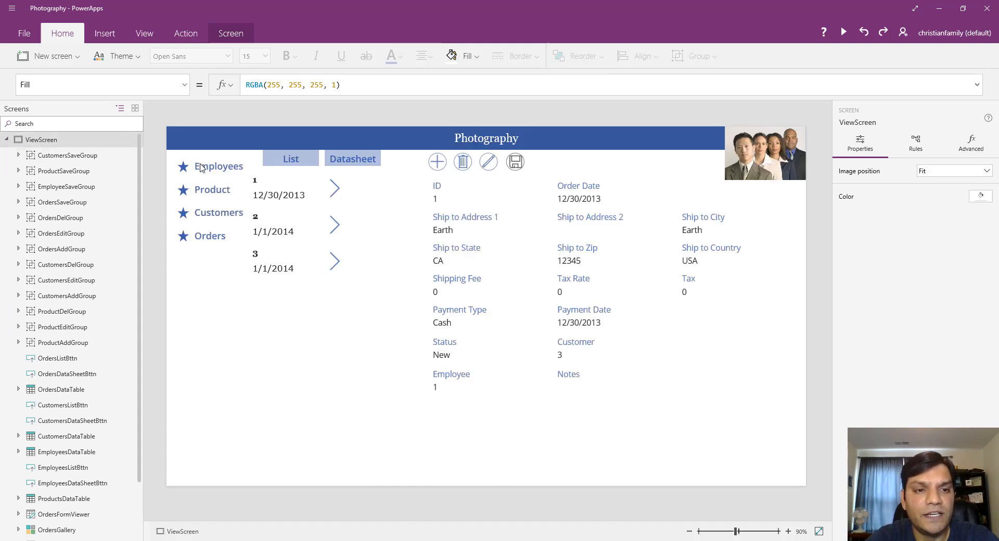
pyautogui.click(201, 170)
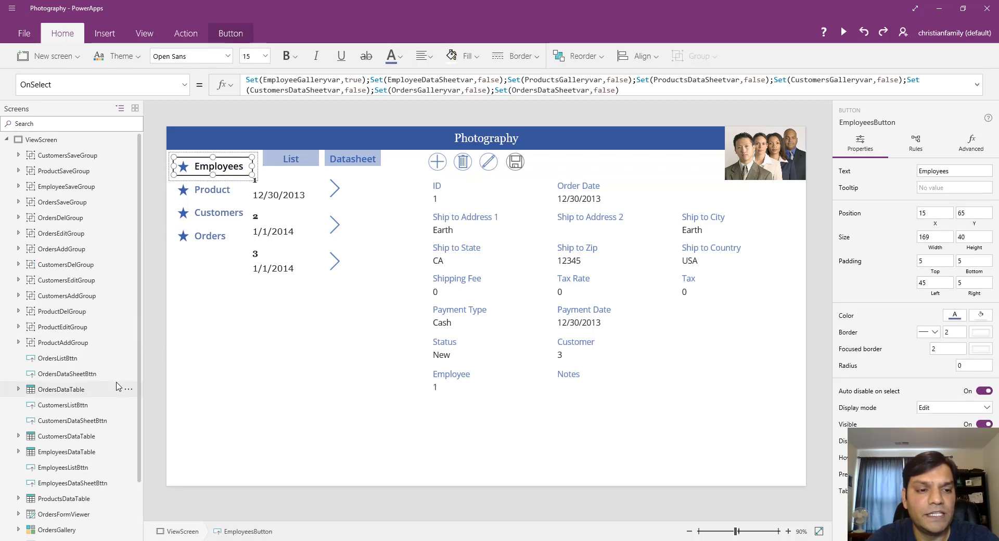
pyautogui.scroll(-4, 128, 396)
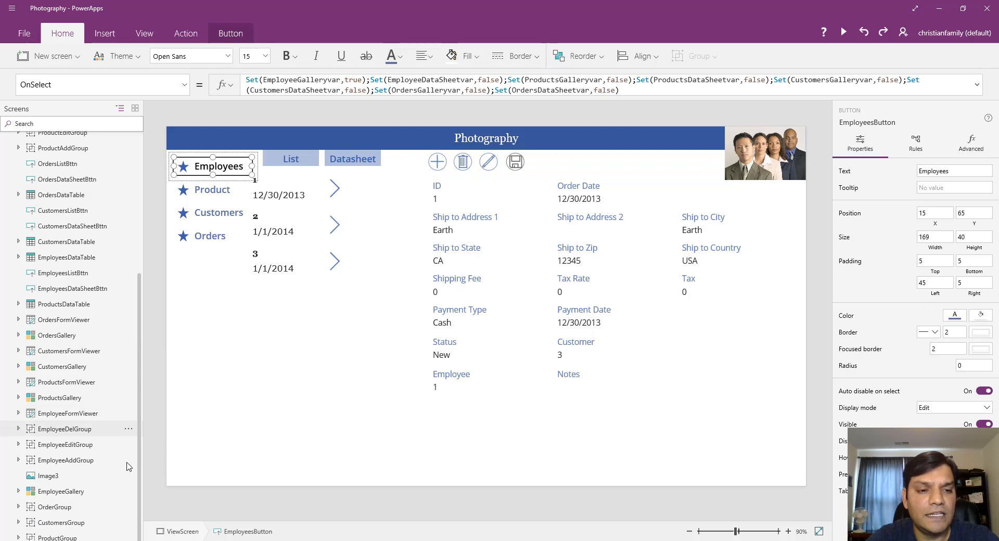
pyautogui.click(237, 181)
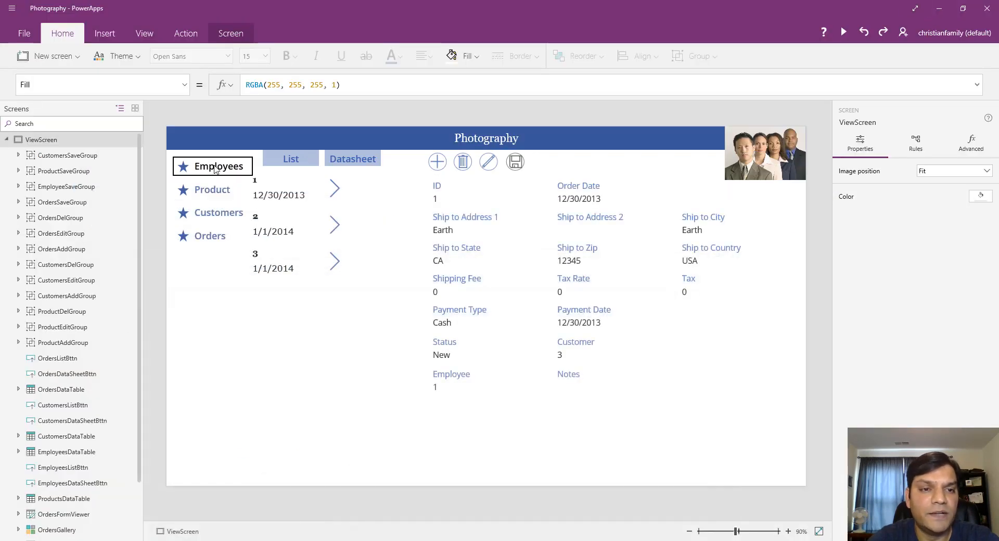
pyautogui.click(216, 169)
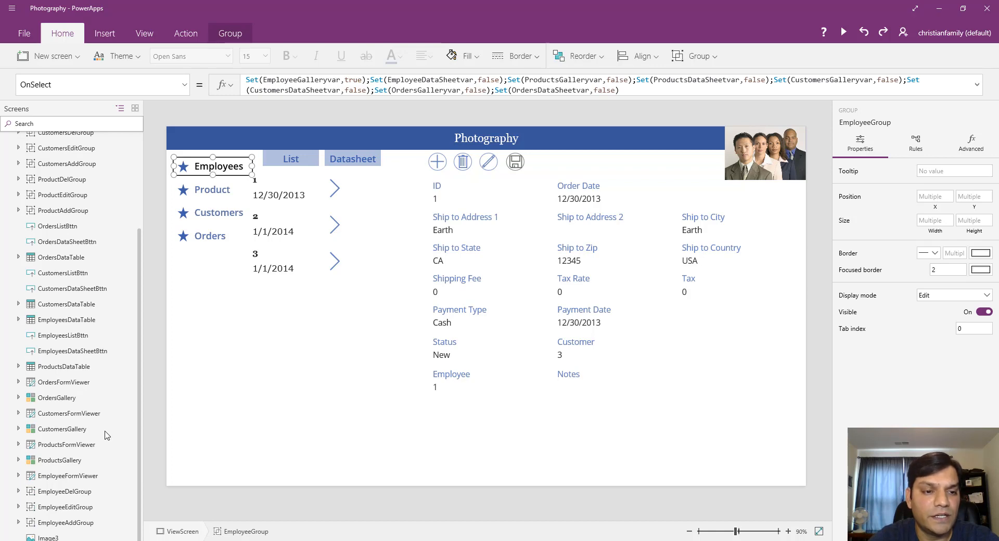
pyautogui.scroll(-1, 89, 468)
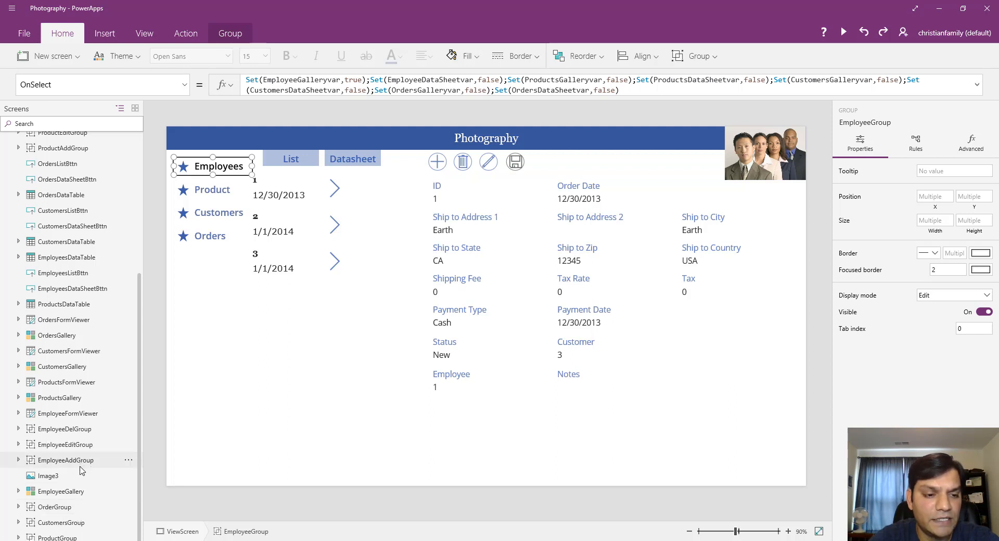
pyautogui.click(63, 506)
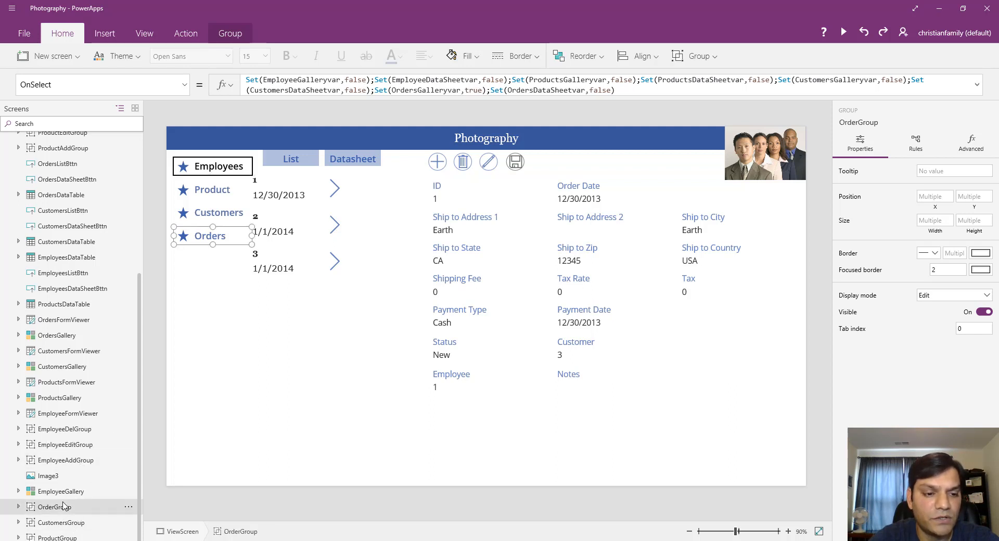
pyautogui.click(69, 527)
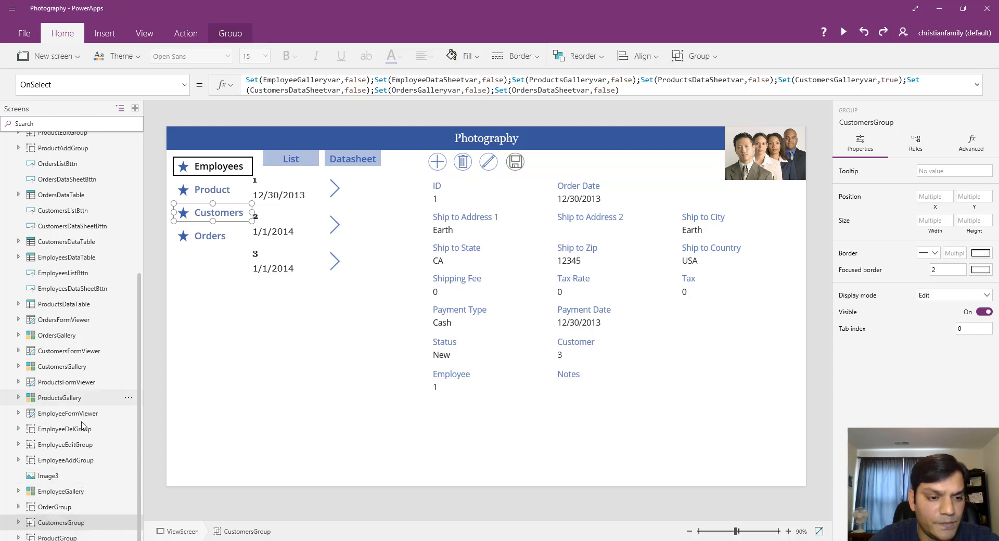
pyautogui.click(71, 538)
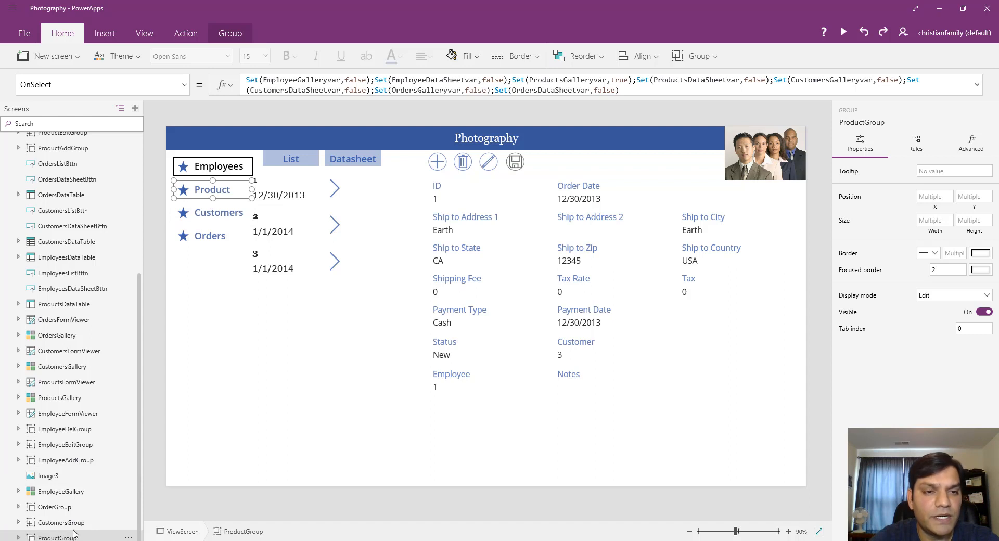
# Copy the Employees star-and-button group from ViewScreen to Screen1 and place it near the upper-left corner of the canvas.
pyautogui.click(231, 163)
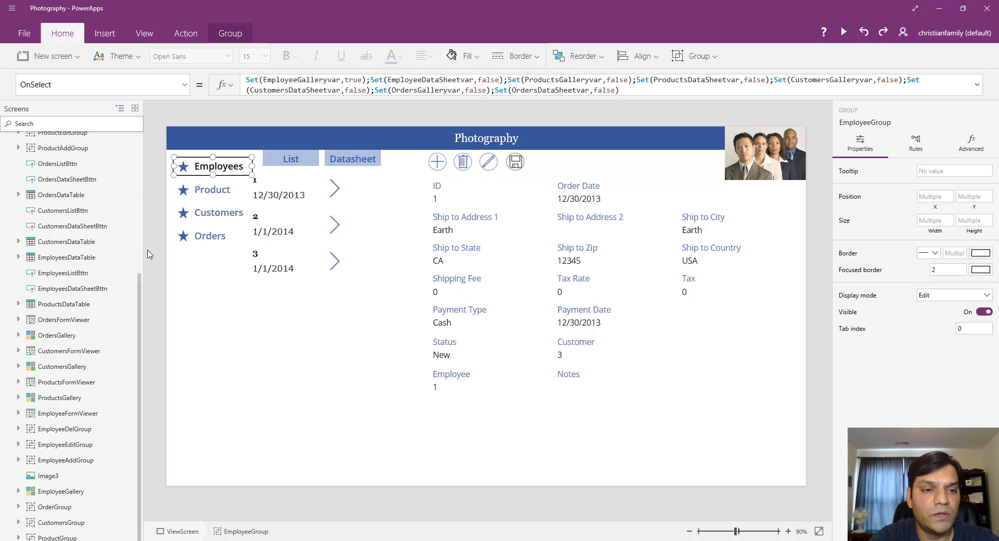
pyautogui.scroll(4, 137, 288)
pyautogui.click(6, 139)
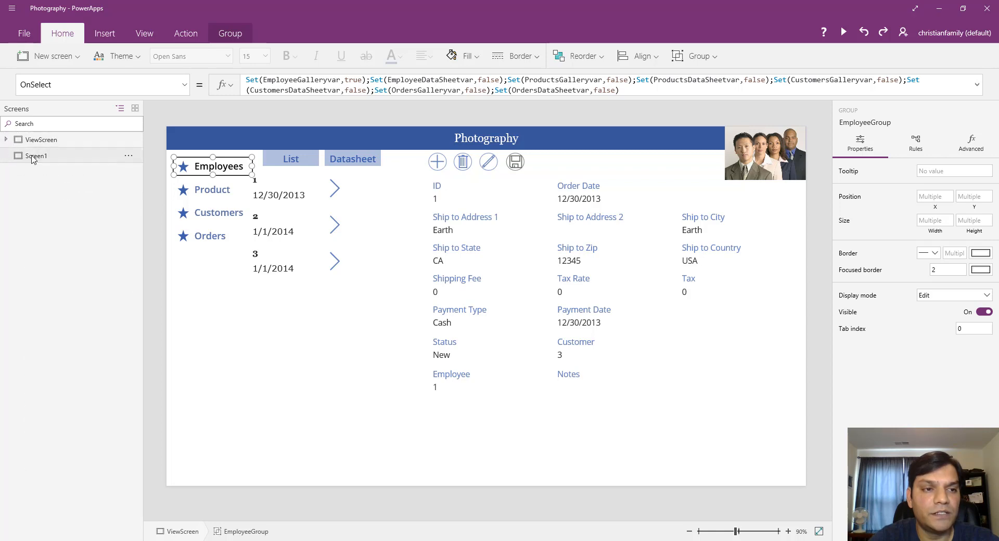
pyautogui.click(32, 156)
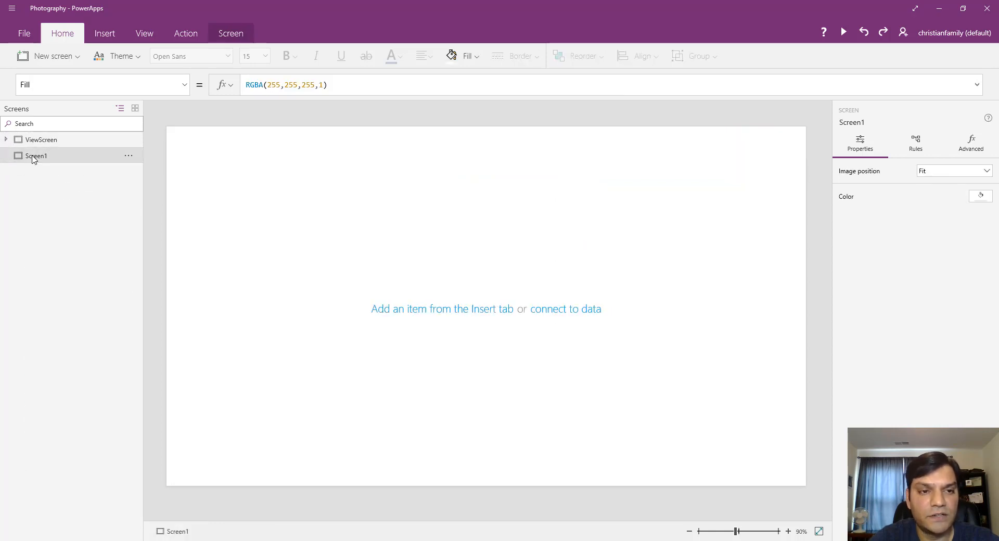
pyautogui.hotkey('ctrl', 'v')
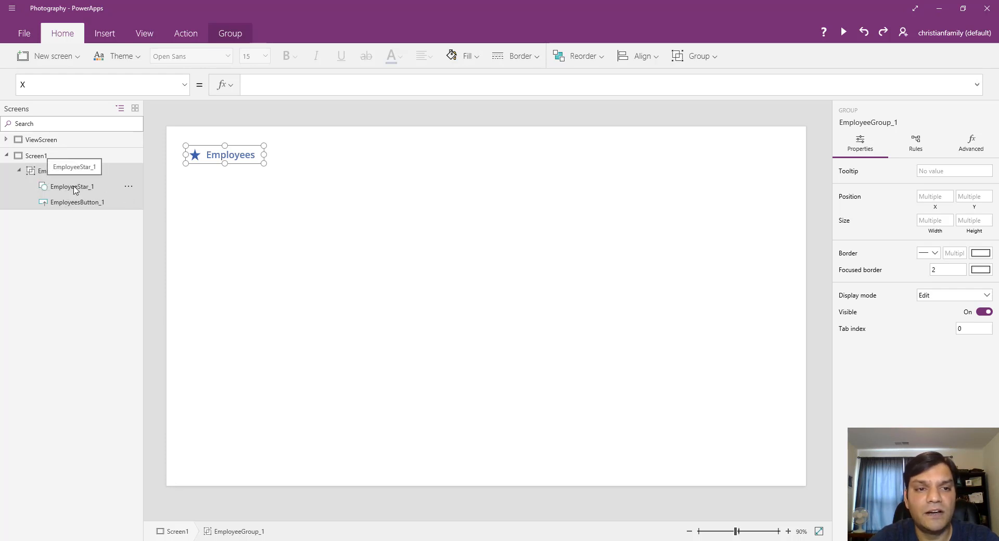
pyautogui.moveTo(199, 164); pyautogui.dragTo(192, 155)
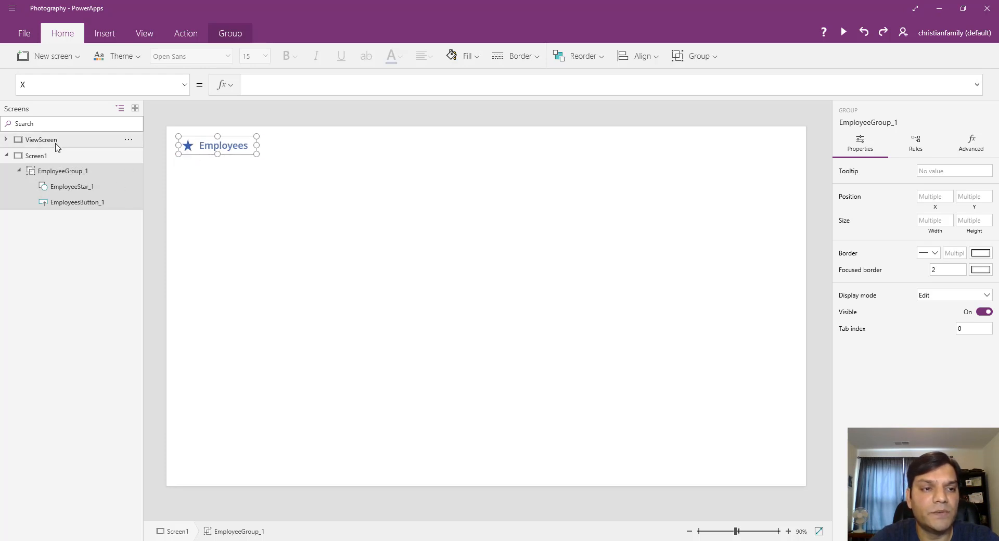
# Copy the Product, Customers and Orders groups together from ViewScreen to Screen1.
pyautogui.click(56, 142)
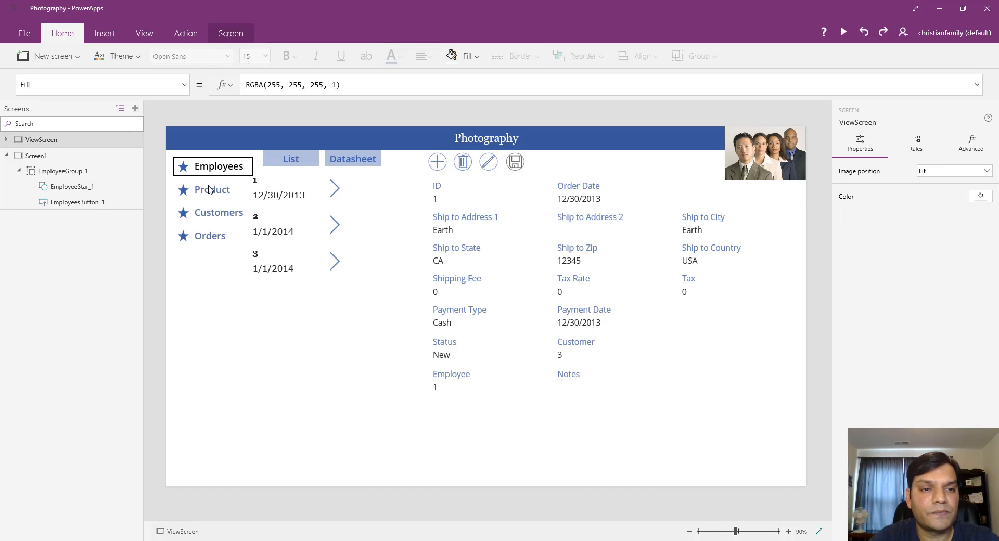
pyautogui.click(207, 192)
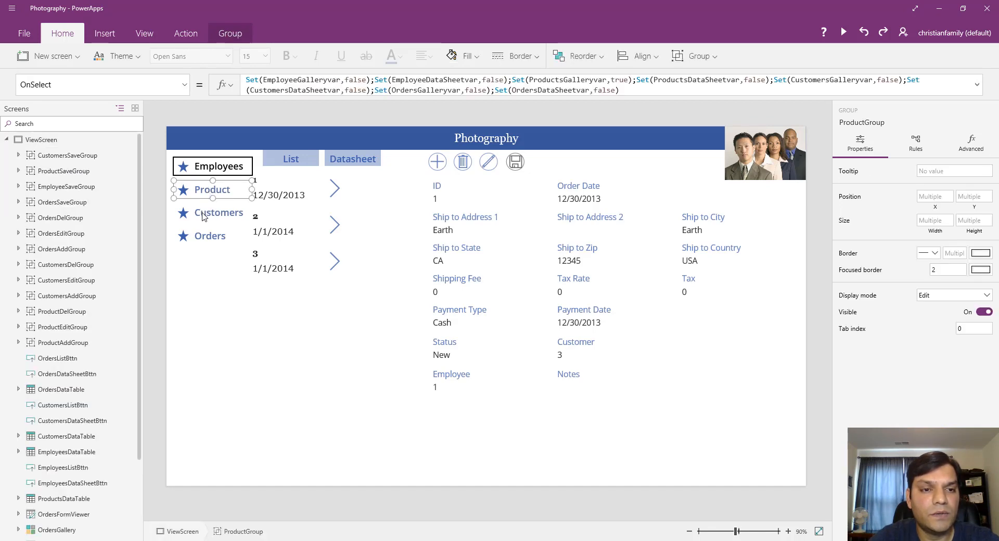
pyautogui.keyDown('shift'); pyautogui.click(204, 214); pyautogui.keyUp('shift')
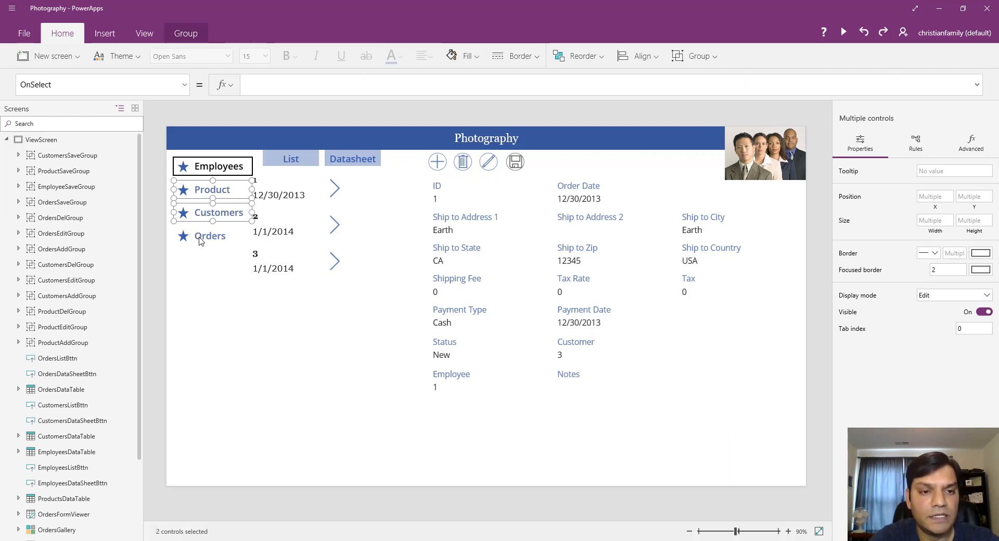
pyautogui.keyDown('shift'); pyautogui.click(199, 239); pyautogui.keyUp('shift')
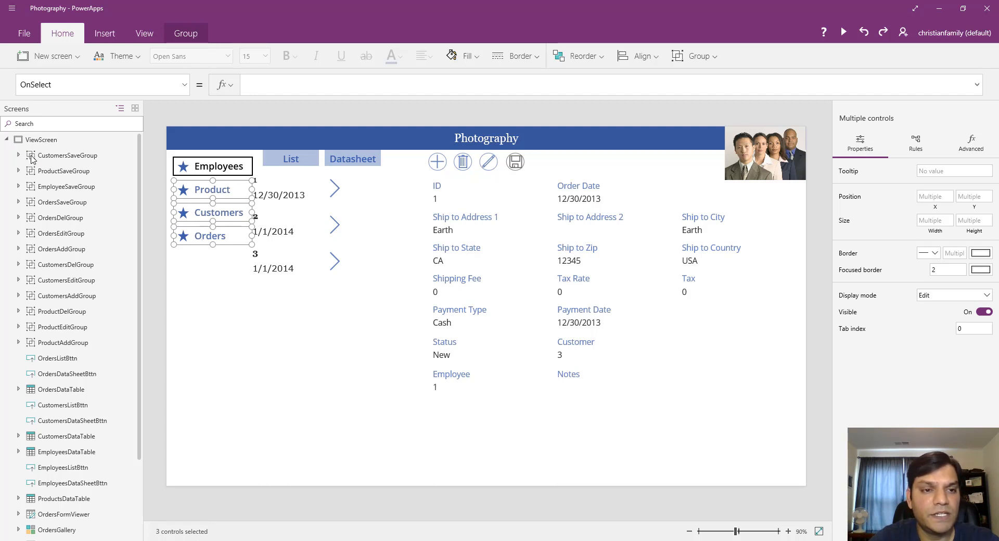
pyautogui.click(6, 140)
pyautogui.click(36, 158)
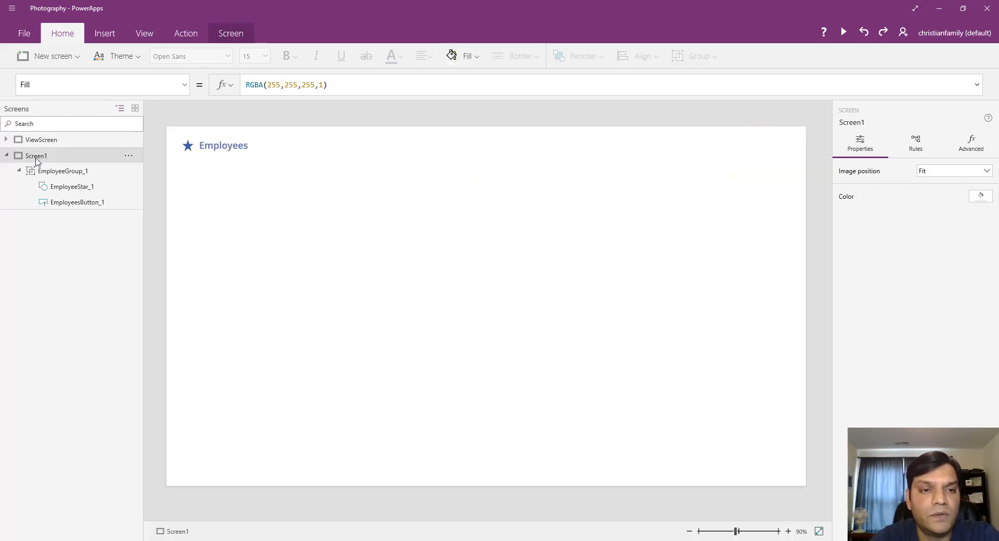
pyautogui.hotkey('ctrl', 'v')
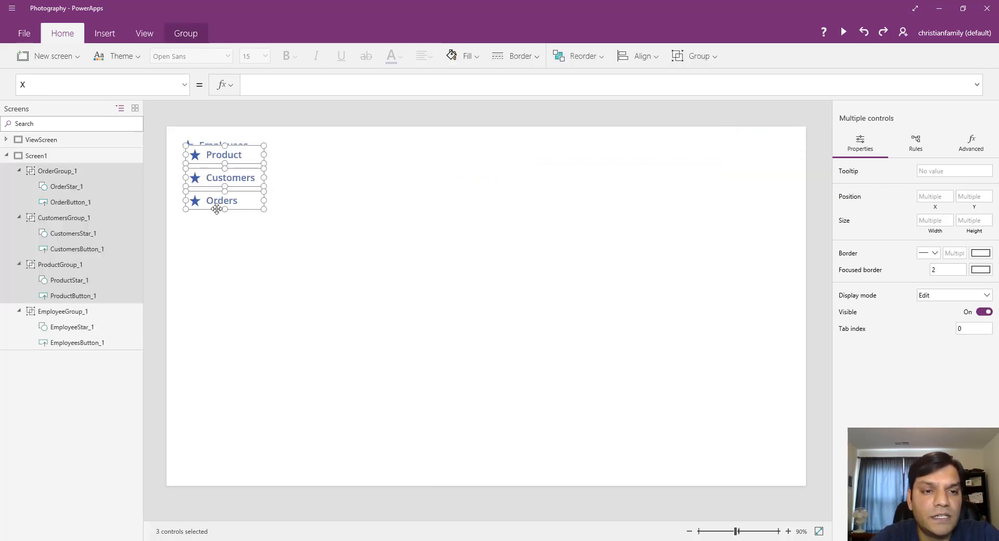
# Move the copied Product, Customers and Orders groups directly below Employees, with their stars aligned to the Employees star.
pyautogui.moveTo(214, 212); pyautogui.dragTo(212, 217)
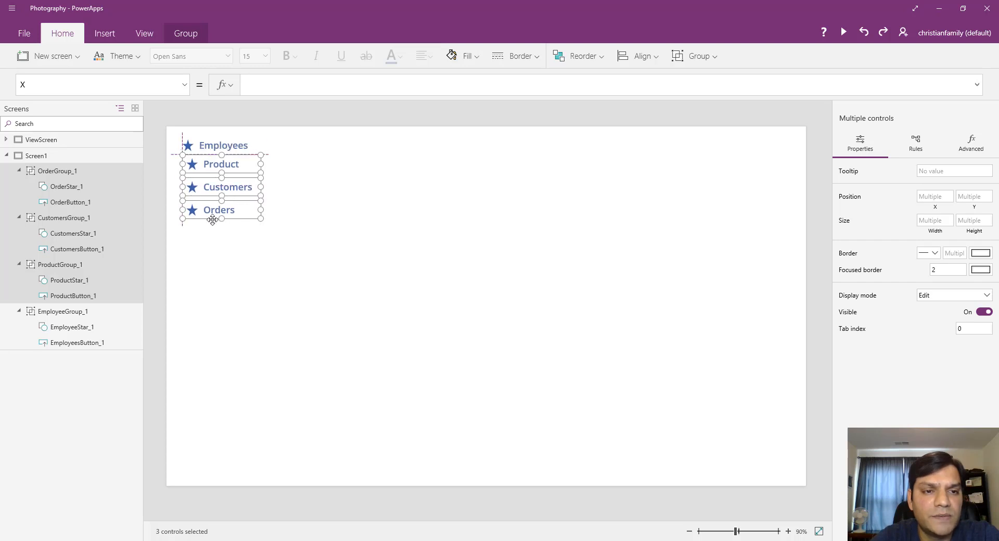
pyautogui.click(224, 258)
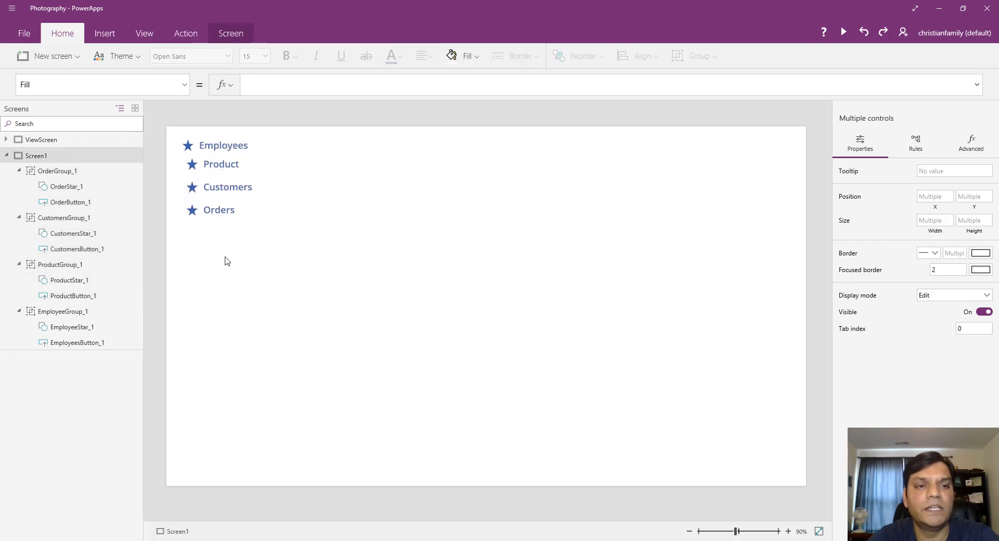
pyautogui.click(208, 169)
pyautogui.keyDown('shift'); pyautogui.click(206, 188); pyautogui.keyUp('shift')
pyautogui.keyDown('shift'); pyautogui.click(203, 213); pyautogui.keyUp('shift')
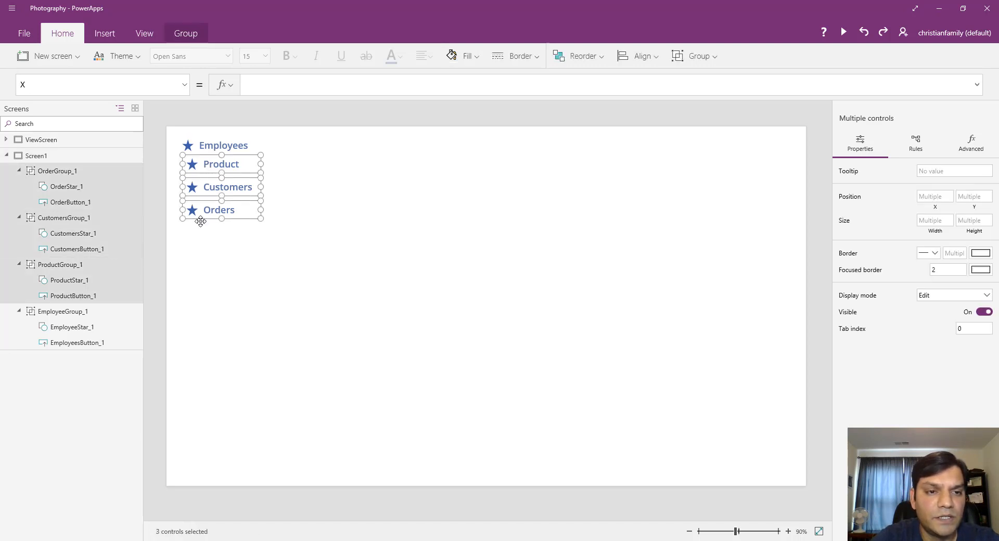
pyautogui.click(200, 216)
pyautogui.click(212, 170)
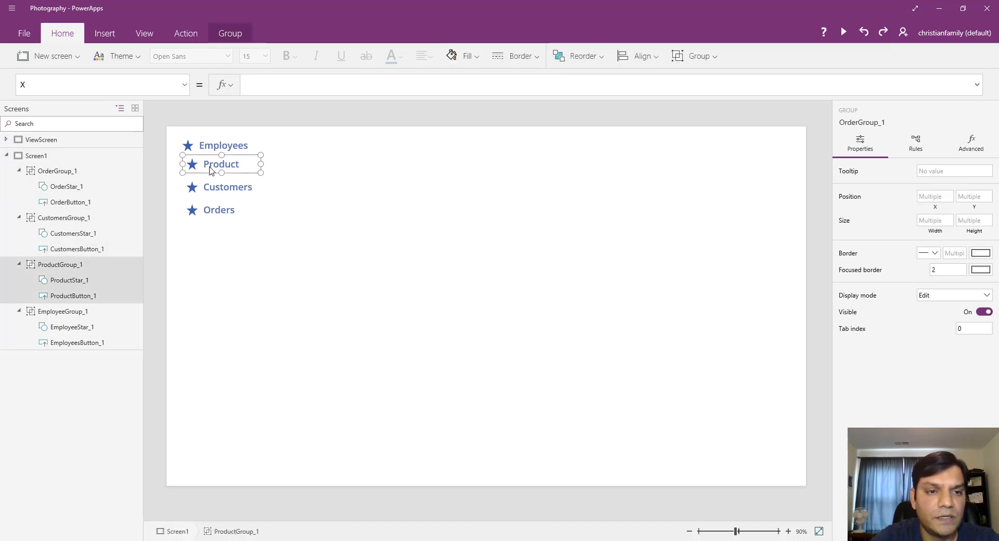
pyautogui.keyDown('shift'); pyautogui.click(206, 188); pyautogui.keyUp('shift')
pyautogui.keyDown('shift'); pyautogui.click(201, 215); pyautogui.keyUp('shift')
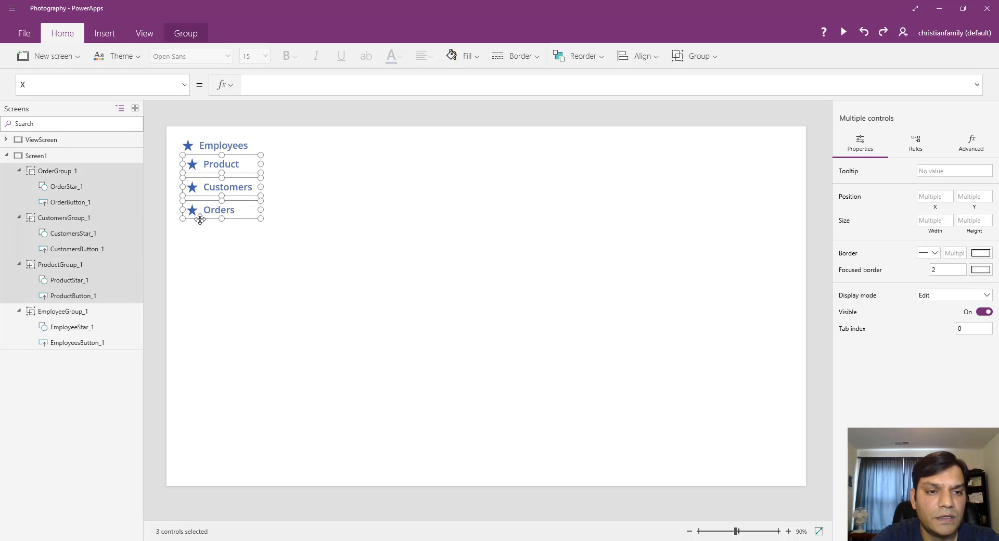
pyautogui.click(220, 266)
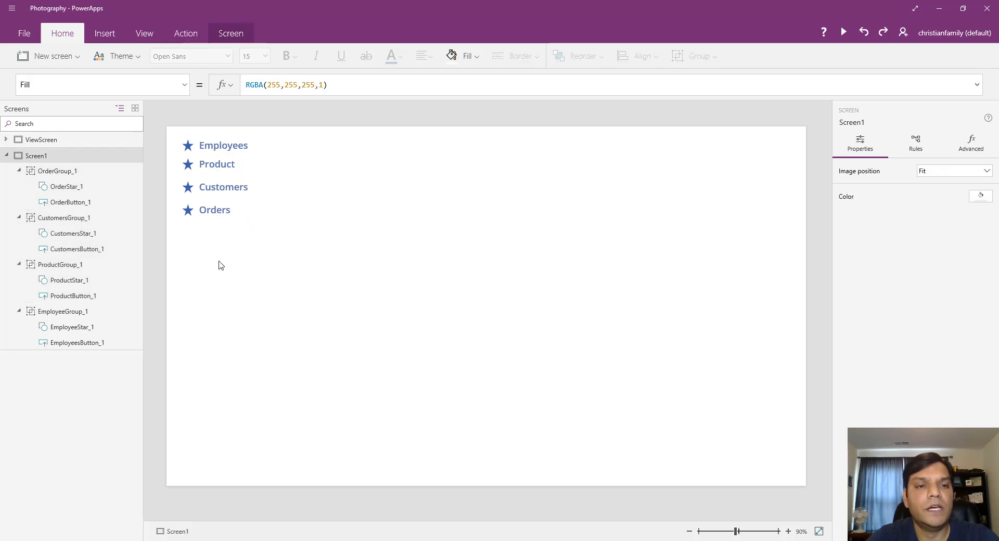
# Examine the star and button inside the Employees group on Screen1 and browse the icons available for insertion.
pyautogui.click(202, 145)
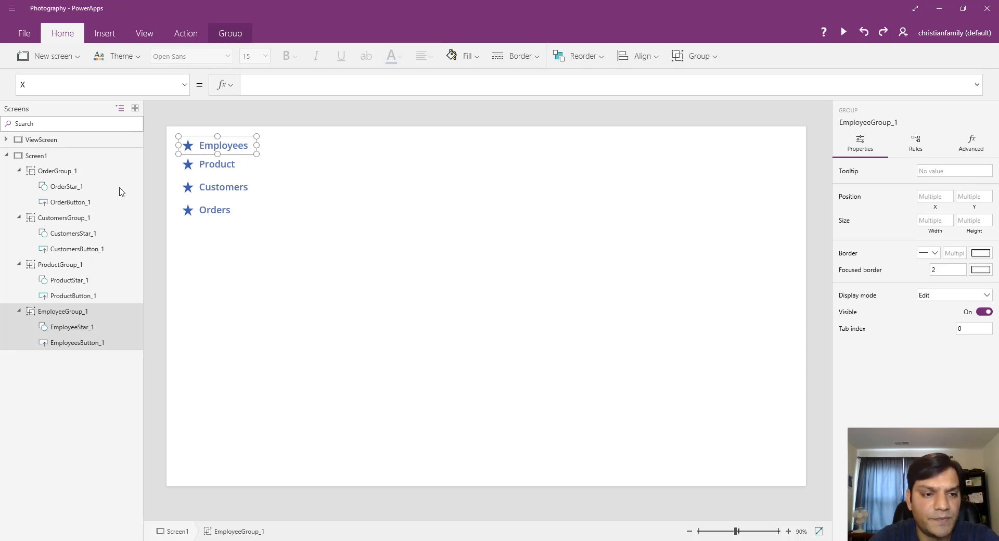
pyautogui.click(87, 331)
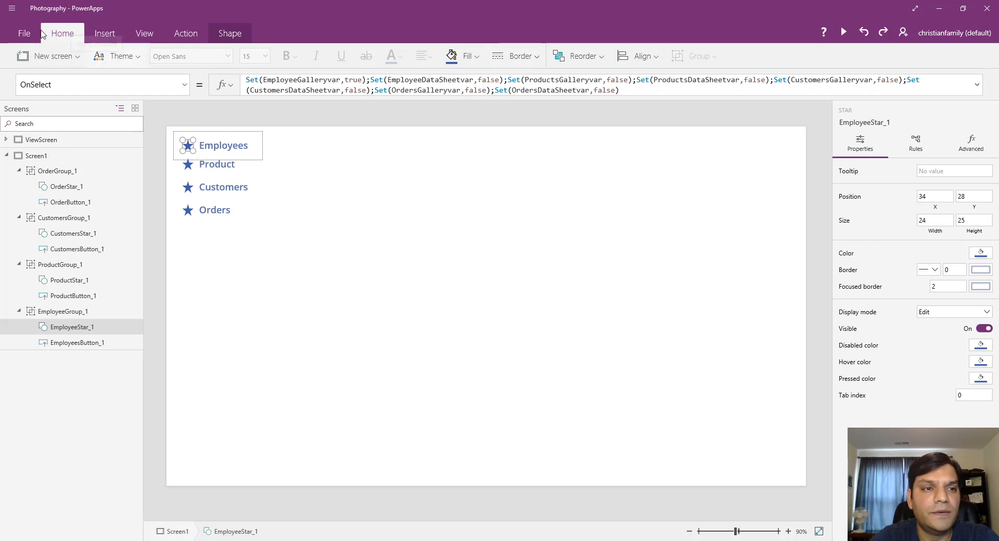
pyautogui.click(96, 32)
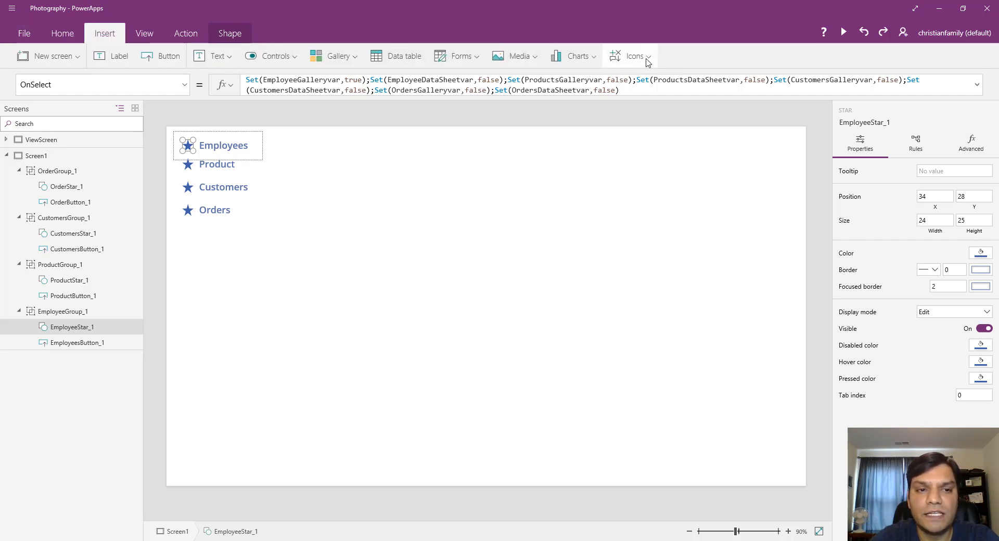
pyautogui.click(648, 59)
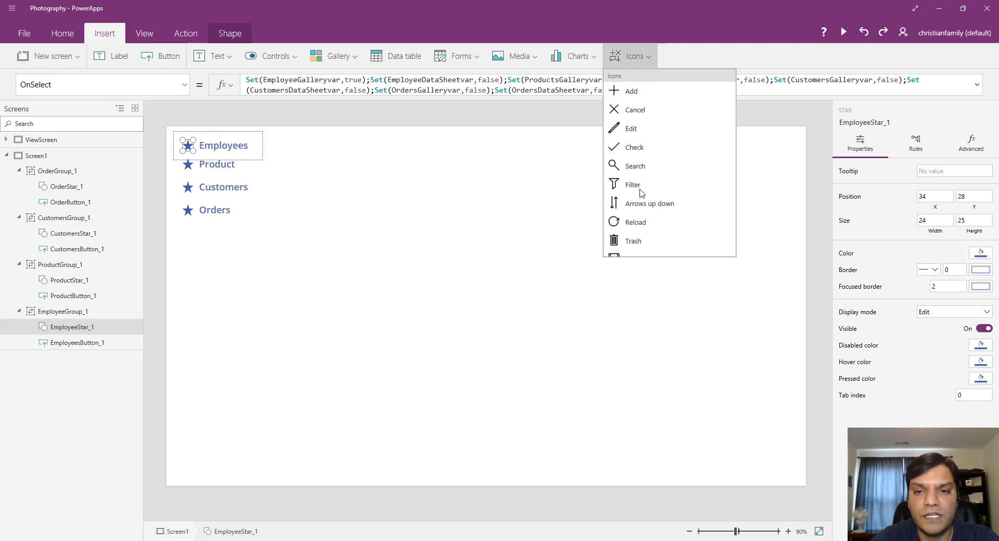
pyautogui.scroll(-15, 641, 192)
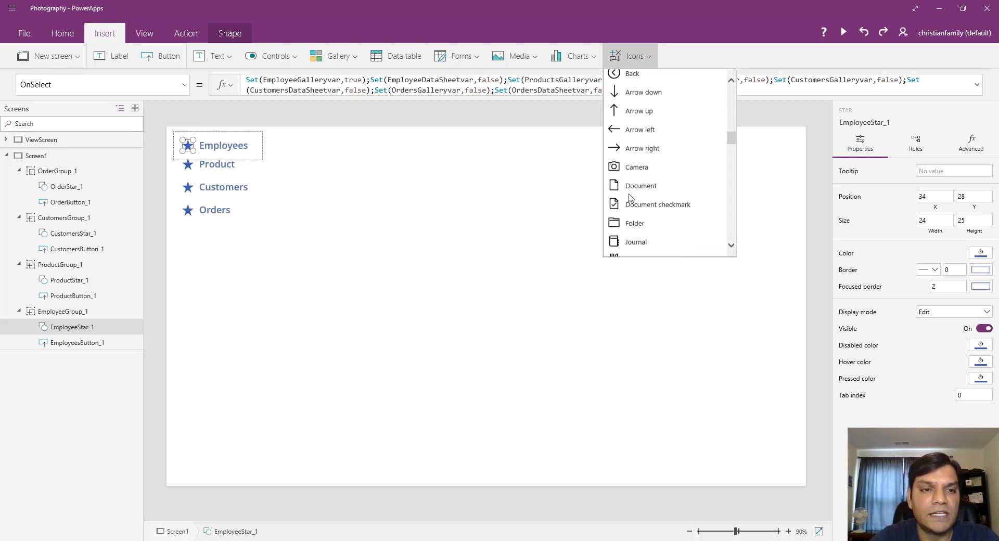
pyautogui.click(221, 146)
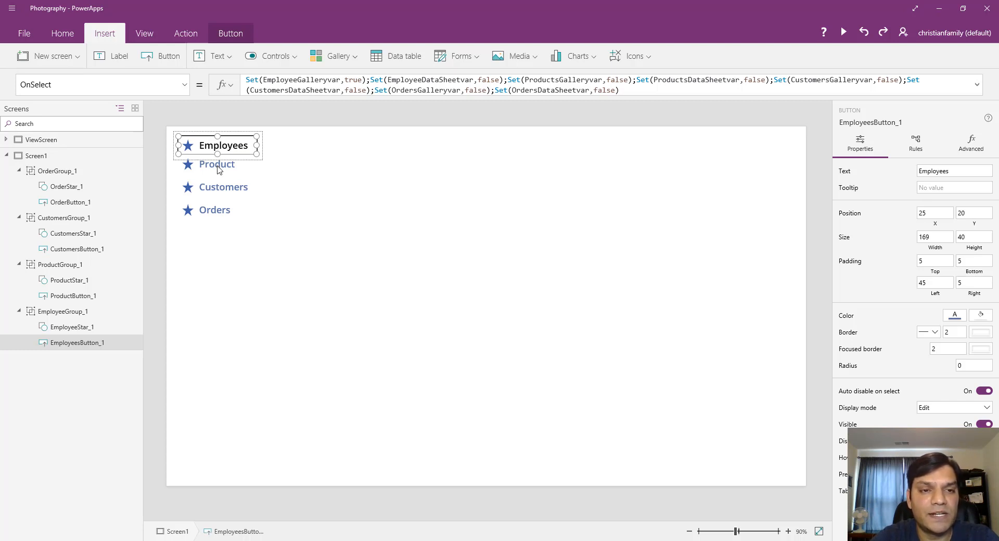
# Review the Employees, Product, Customers and Orders groups on Screen1 one by one.
pyautogui.click(83, 312)
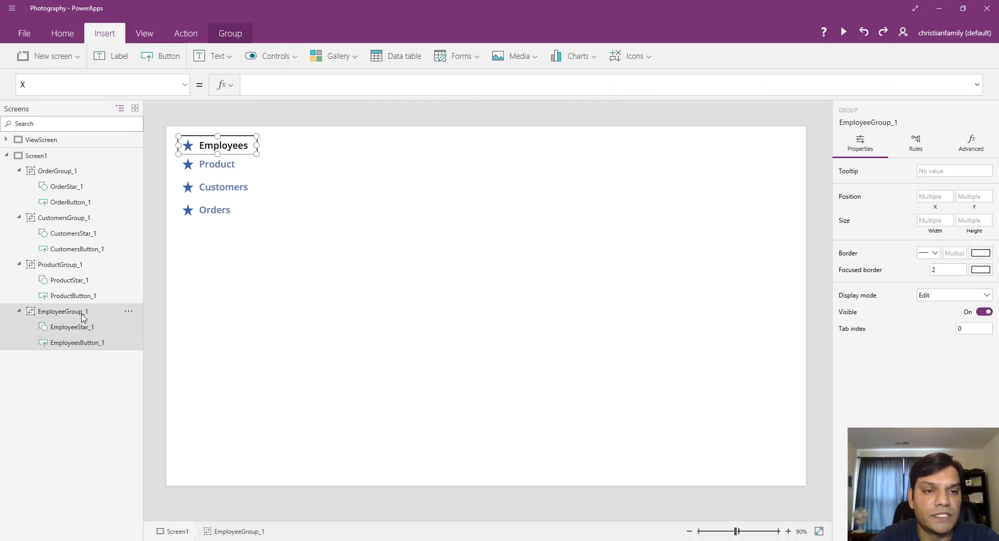
pyautogui.click(80, 268)
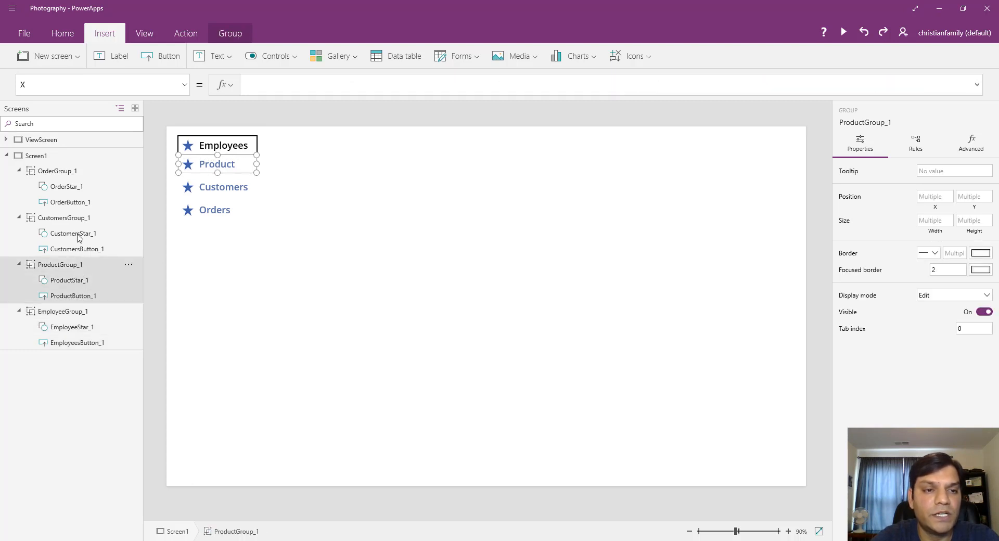
pyautogui.click(78, 218)
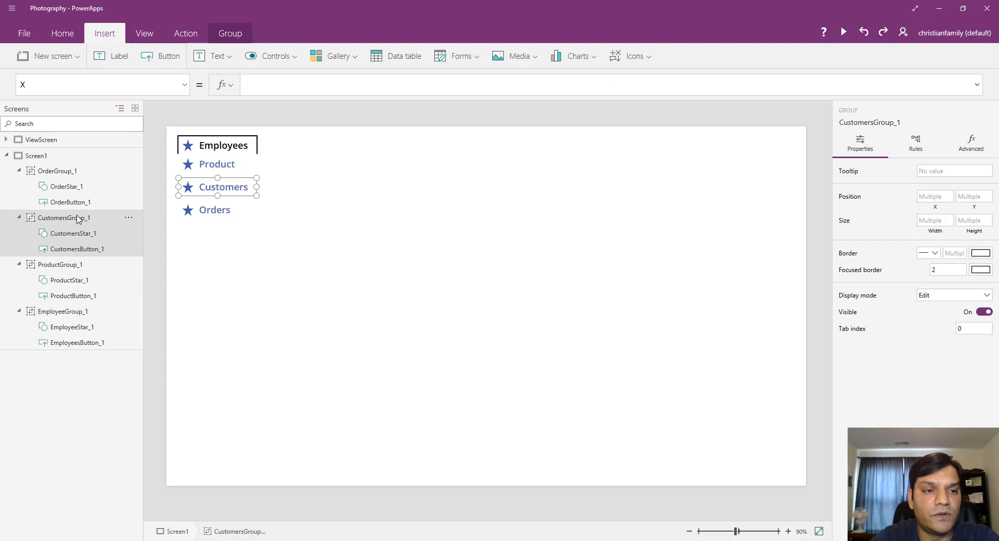
pyautogui.click(75, 176)
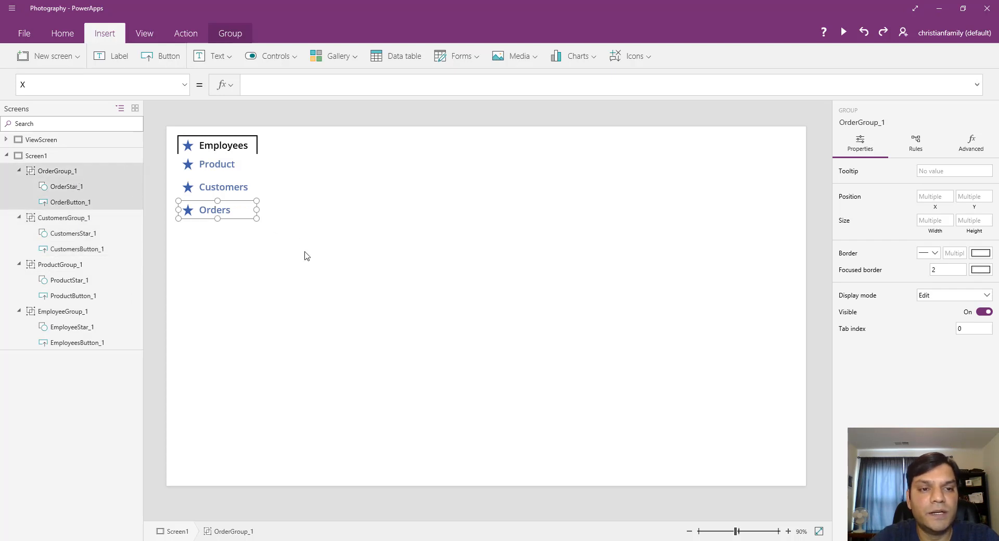
# Move the Product, Customers and Orders groups together slightly down to leave a gap below the Employees group.
pyautogui.click(248, 172)
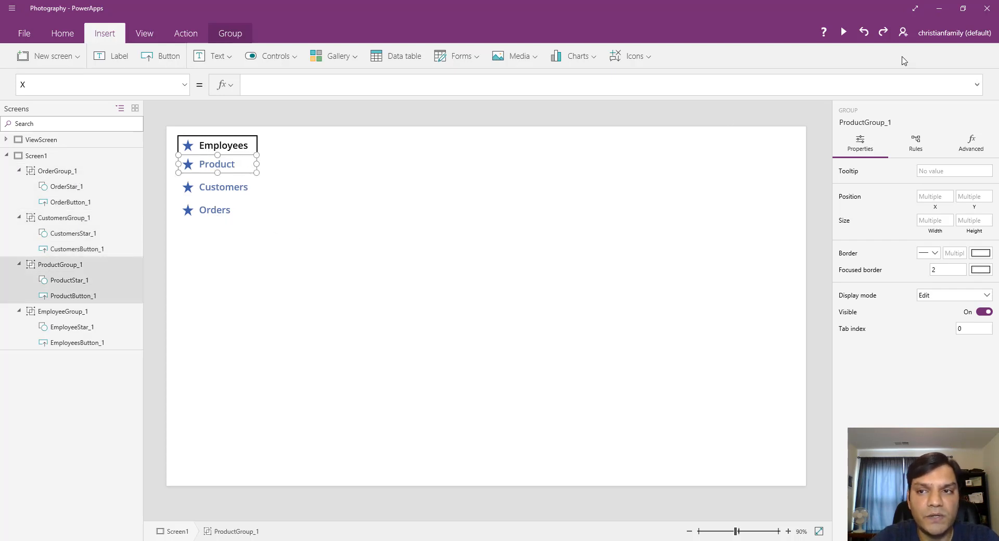
pyautogui.keyDown('shift'); pyautogui.click(236, 188); pyautogui.keyUp('shift')
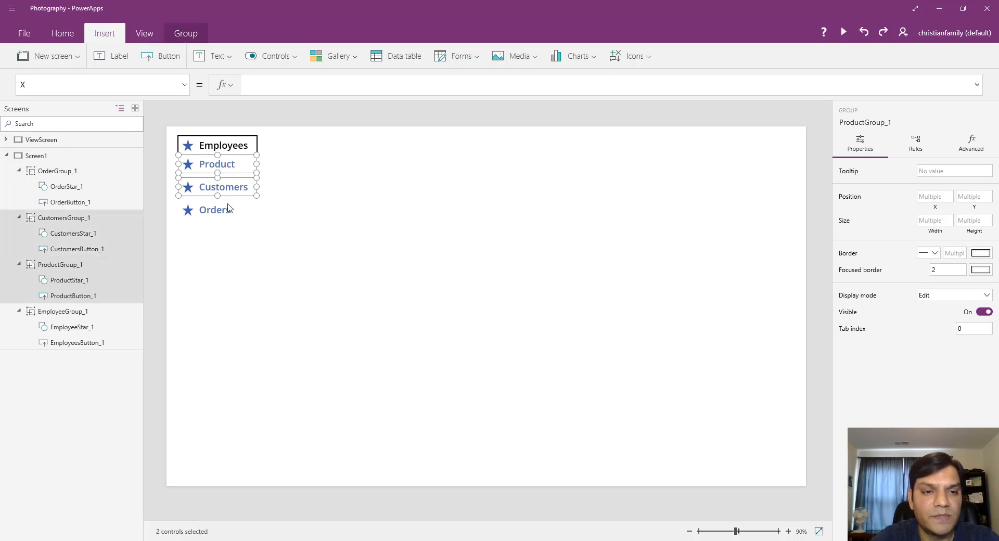
pyautogui.keyDown('shift'); pyautogui.click(228, 208); pyautogui.keyUp('shift')
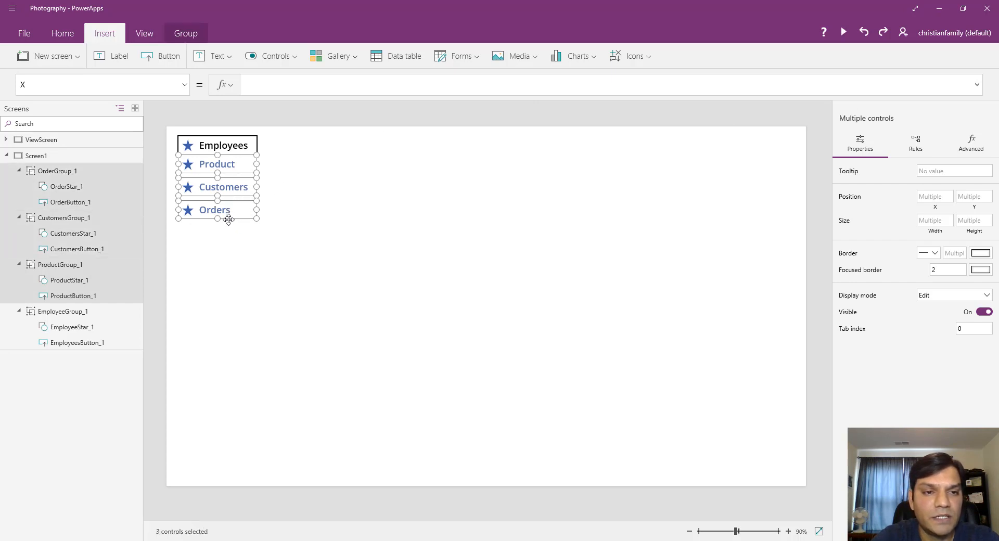
pyautogui.moveTo(228, 220); pyautogui.dragTo(229, 224)
pyautogui.click(229, 247)
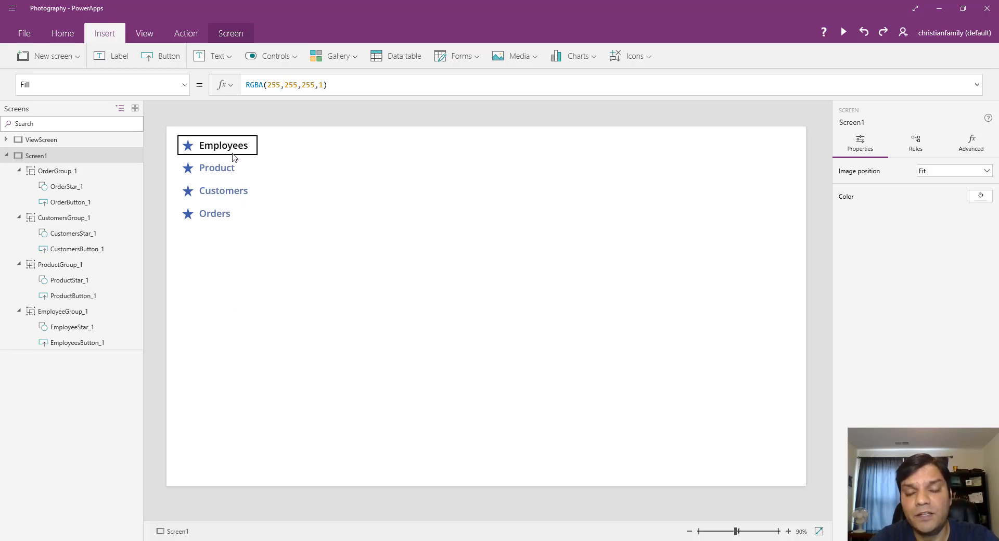
# Review the app's connected data sources and compare them with the site contents of the Photography (Exported) SharePoint site in the browser.
pyautogui.click(146, 34)
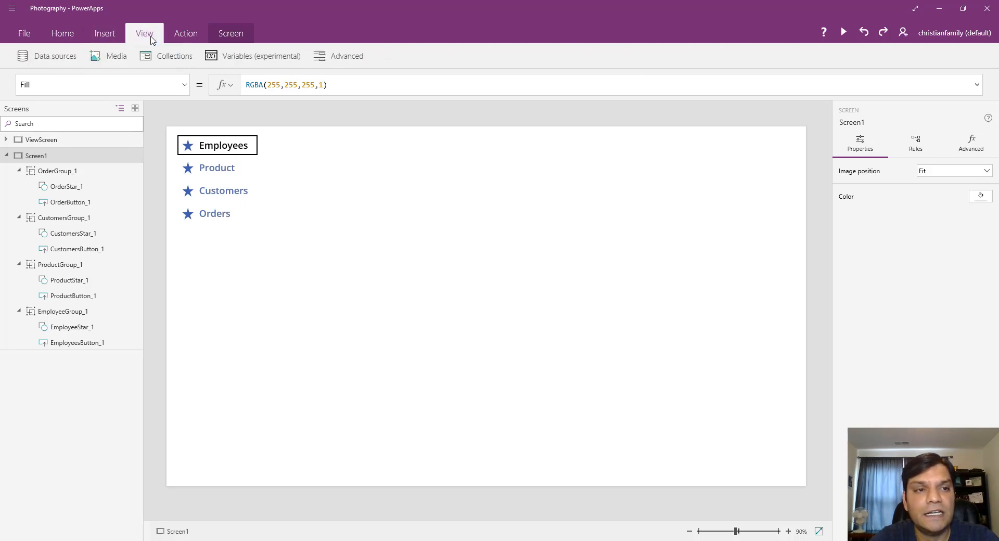
pyautogui.click(52, 68)
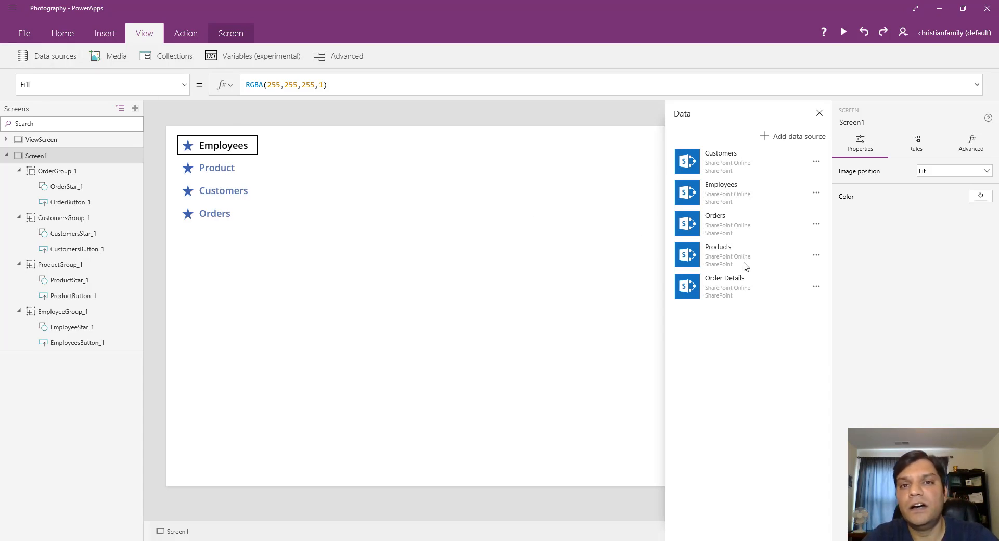
pyautogui.click(350, 540)
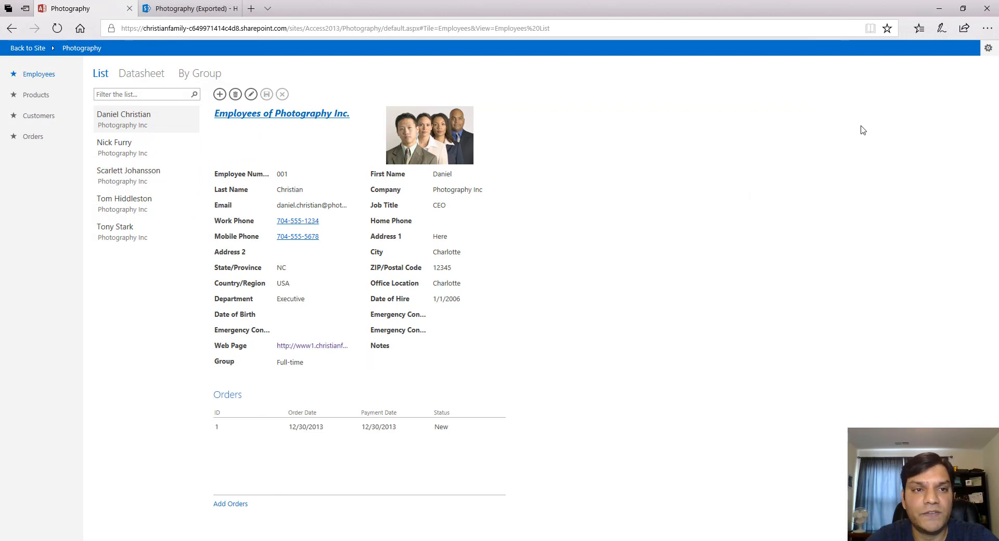
pyautogui.click(202, 10)
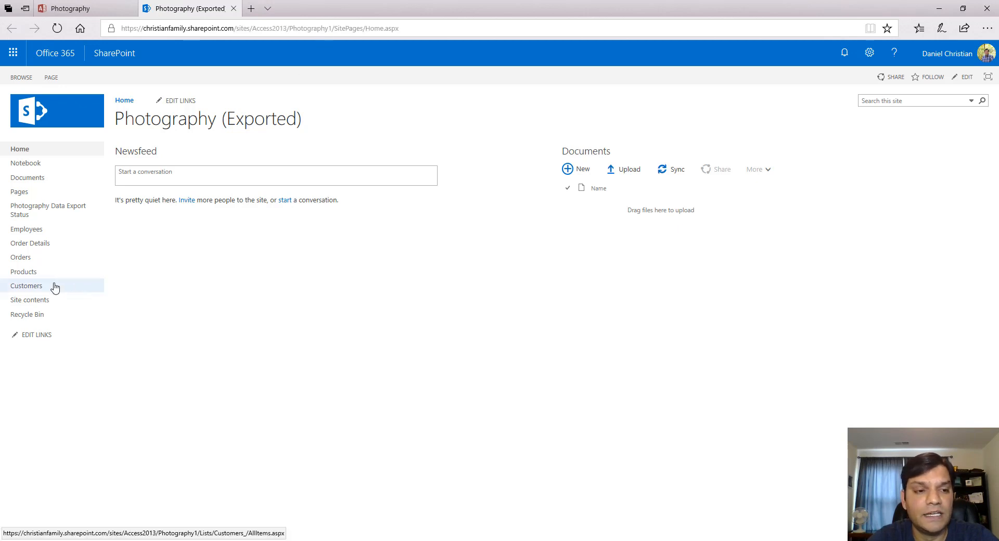
pyautogui.click(48, 305)
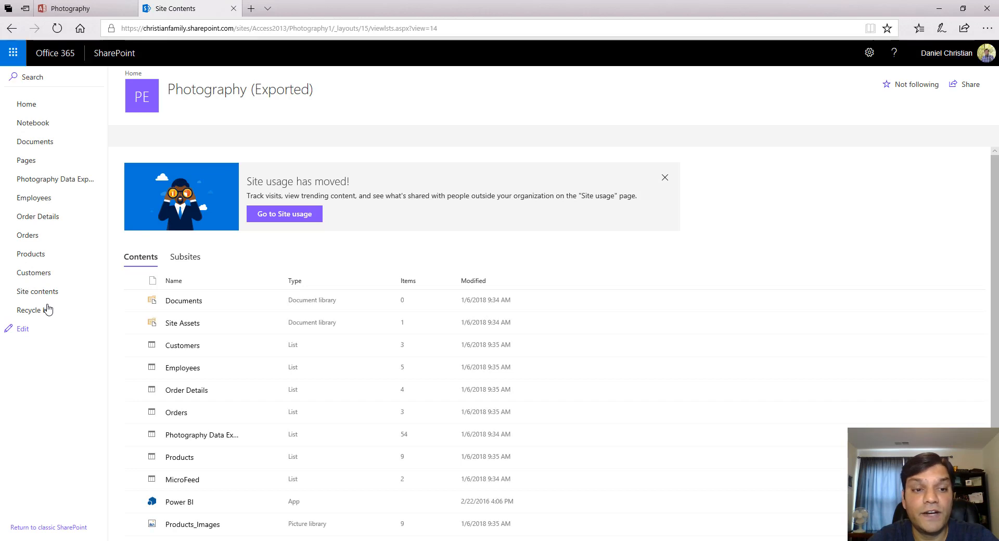
pyautogui.scroll(-1, 263, 357)
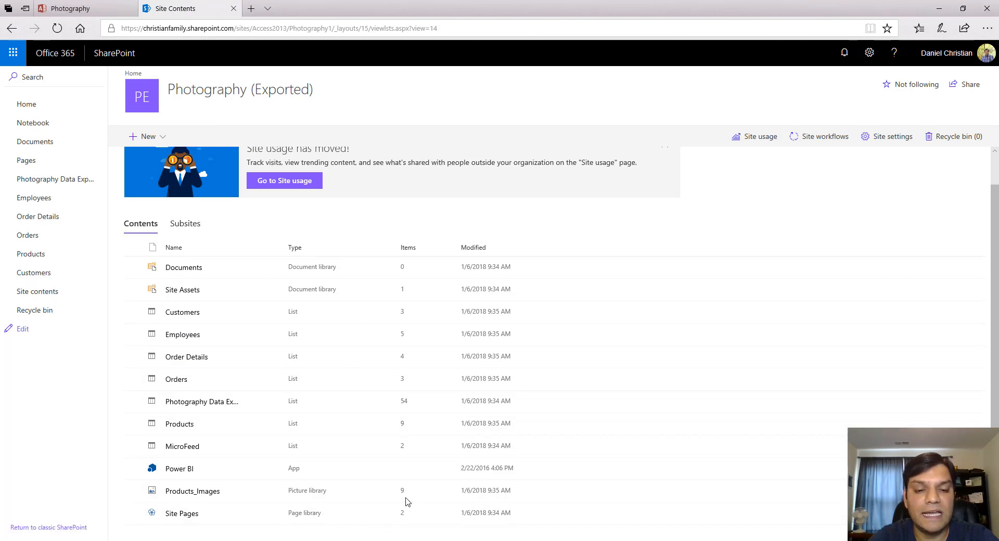
pyautogui.hotkey('alt', 'Tab')
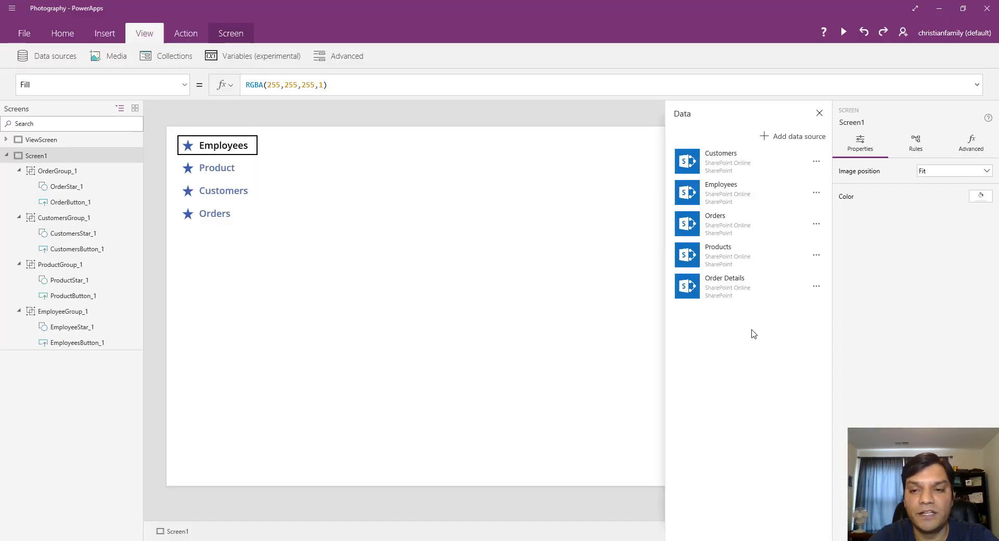
pyautogui.click(820, 115)
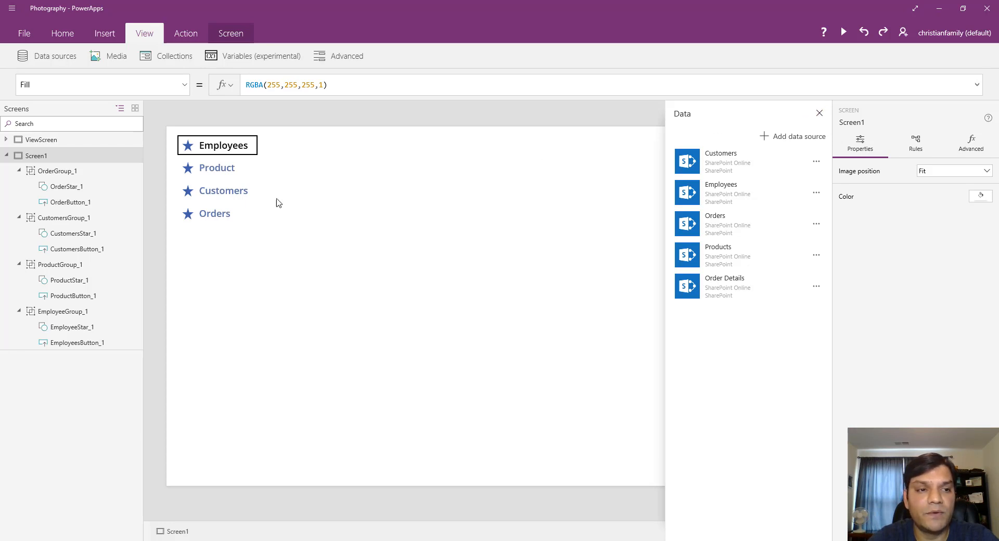
# Locate EmployeeGallery on ViewScreen and inspect its Items property.
pyautogui.click(6, 140)
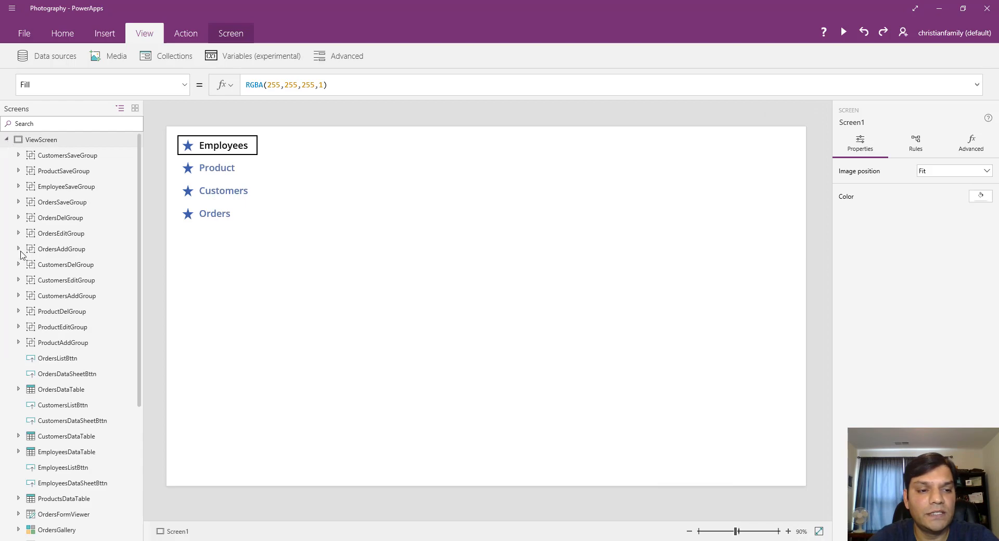
pyautogui.scroll(-3, 76, 421)
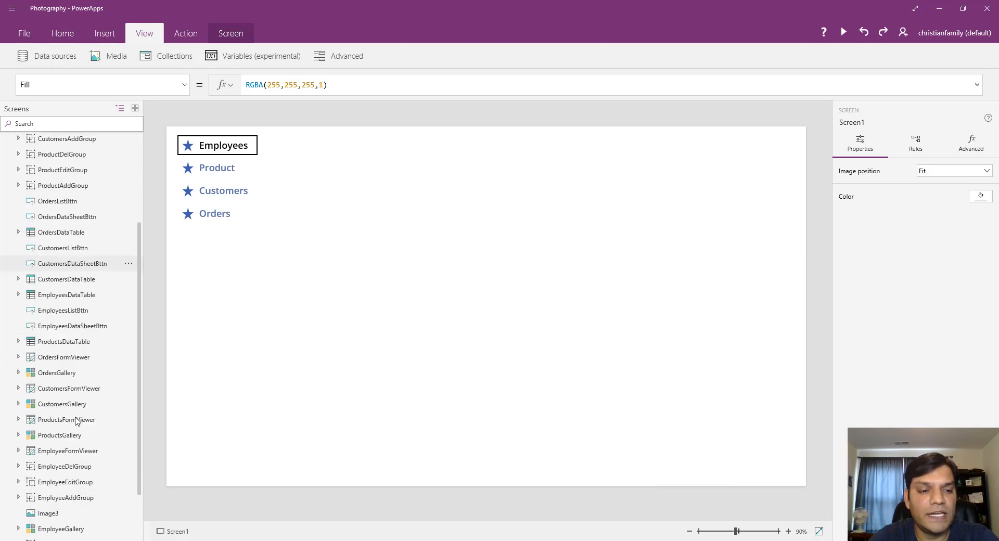
pyautogui.scroll(-2, 76, 437)
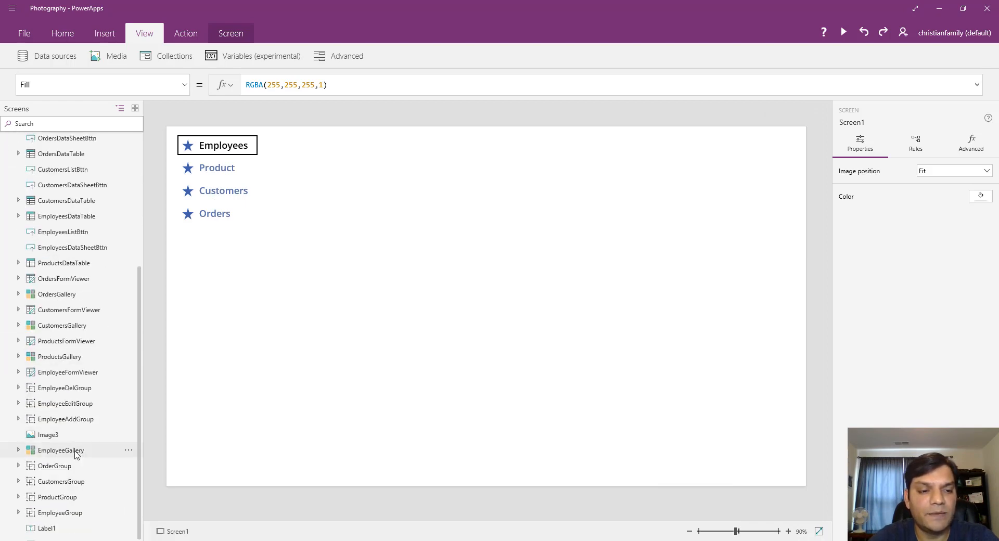
pyautogui.click(76, 453)
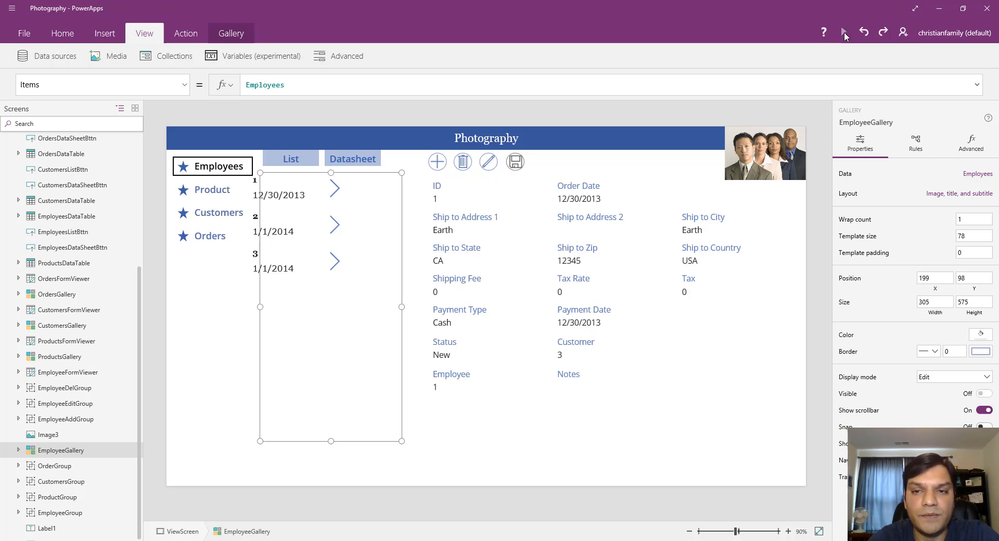
# Preview the Employees list of ViewScreen and compare it with the original Photography web app in the browser.
pyautogui.click(844, 33)
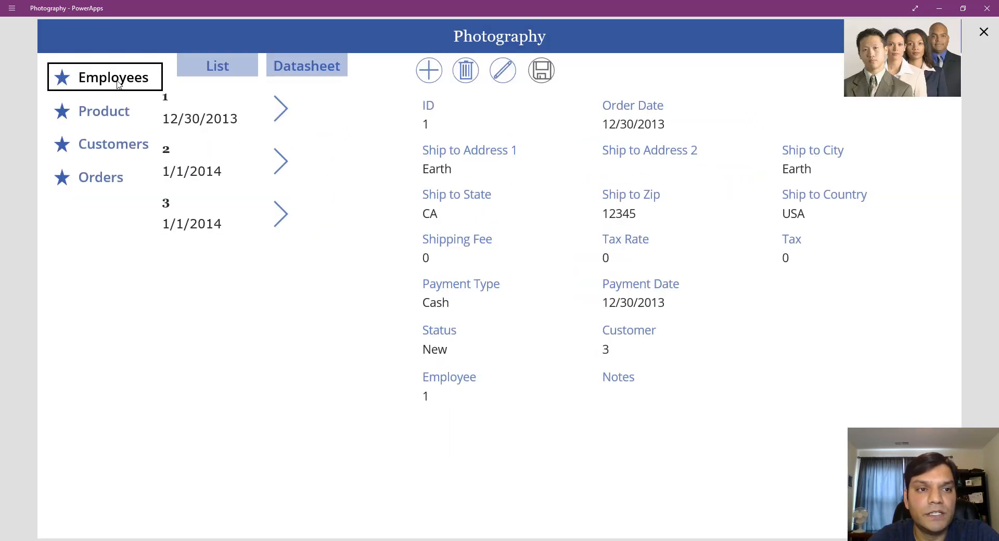
pyautogui.click(118, 83)
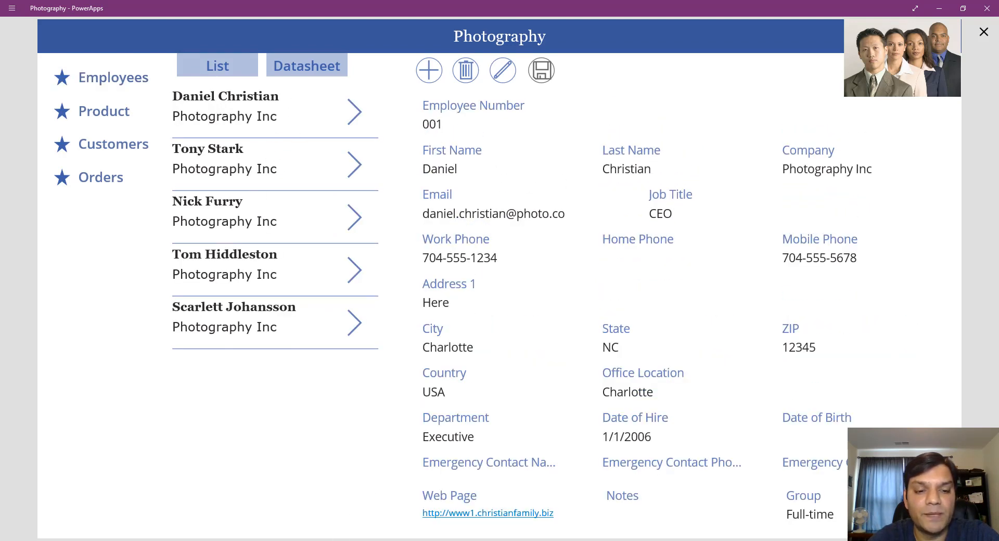
pyautogui.moveTo(271, 538)
pyautogui.click(272, 500)
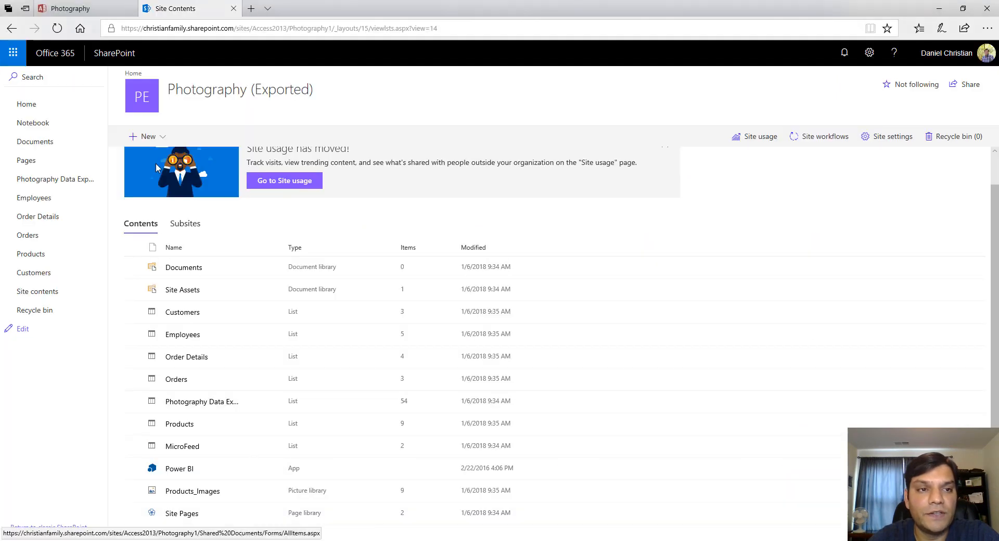
pyautogui.click(89, 9)
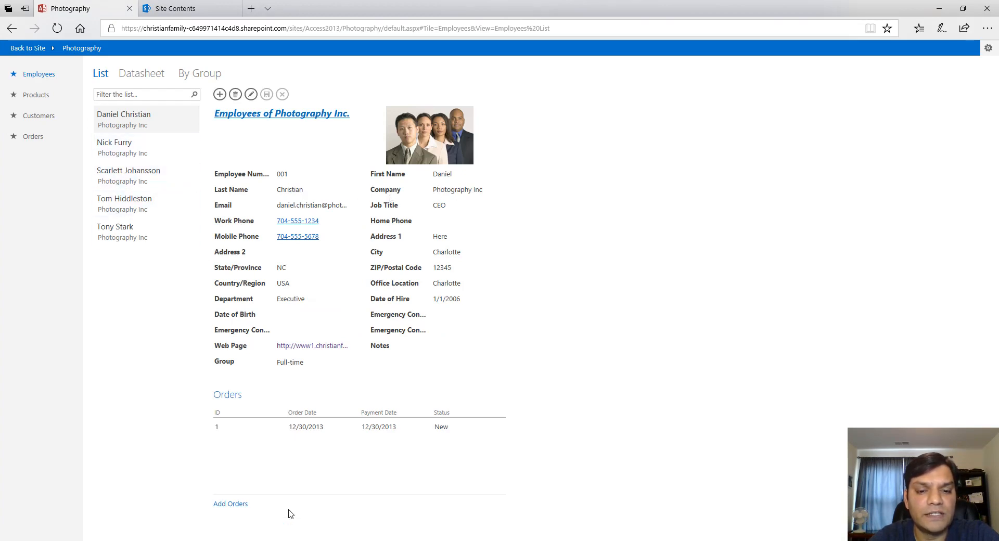
pyautogui.hotkey('alt', 'Tab')
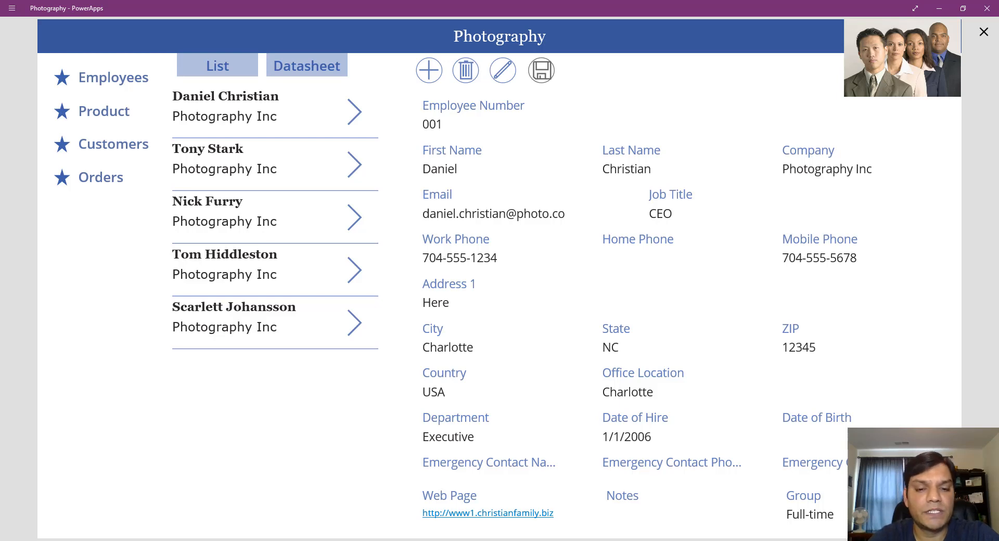
pyautogui.click(984, 33)
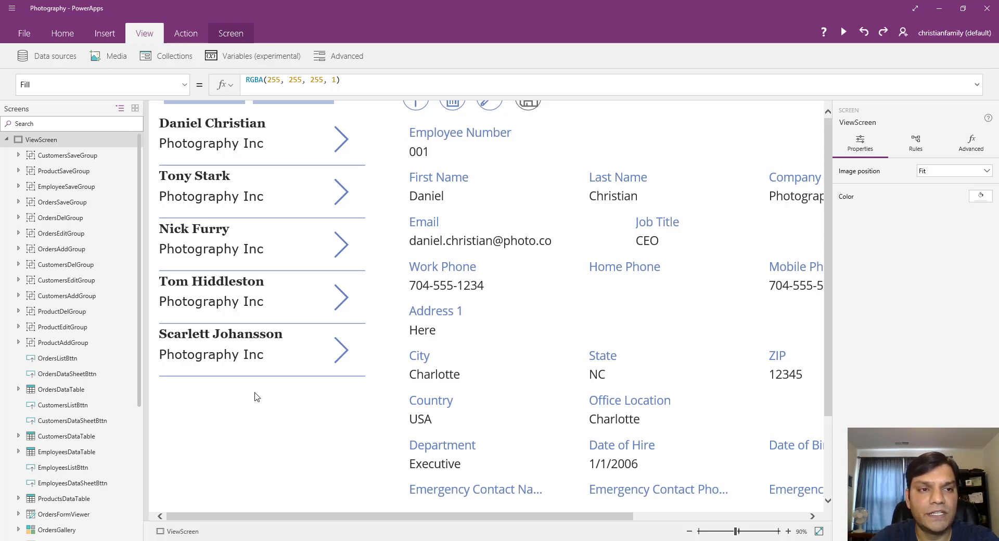
# Insert a vertical gallery on Screen1 and narrow it from its left edge to X 204, width 476, clearing the navigation groups.
pyautogui.click(8, 140)
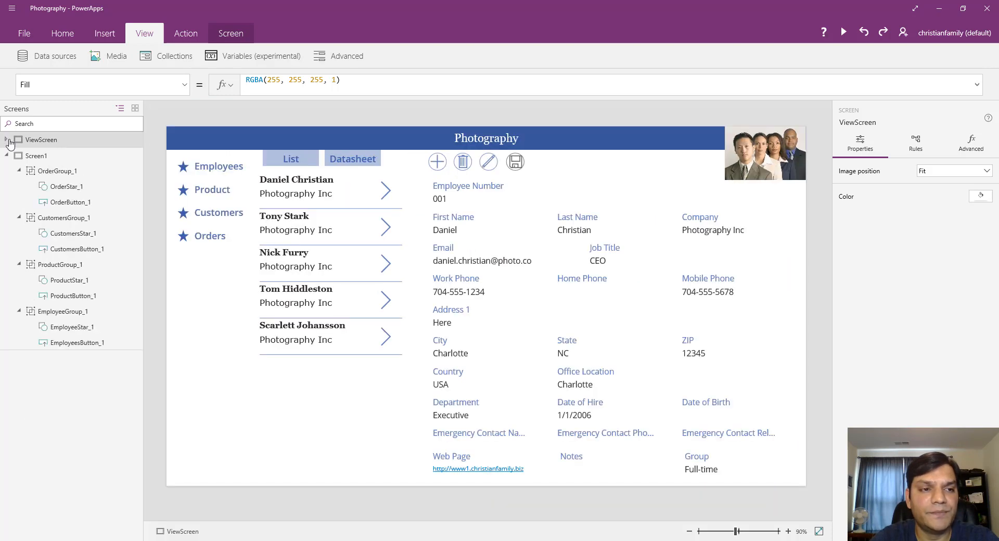
pyautogui.click(33, 159)
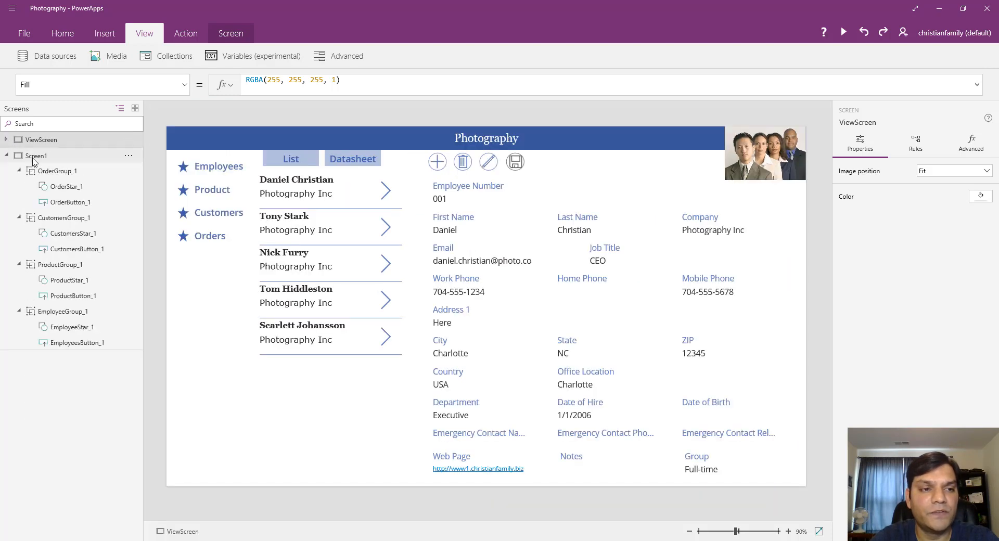
pyautogui.click(104, 33)
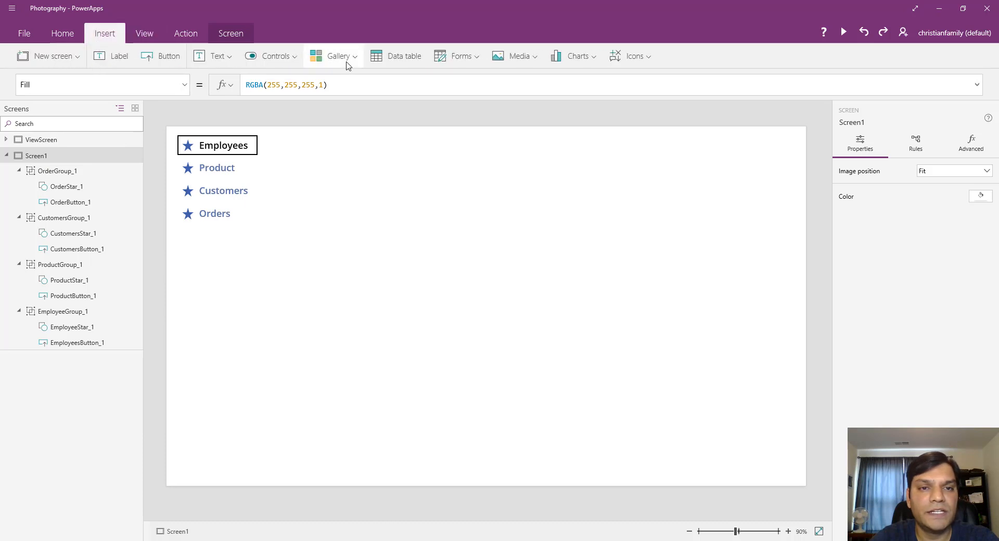
pyautogui.click(348, 66)
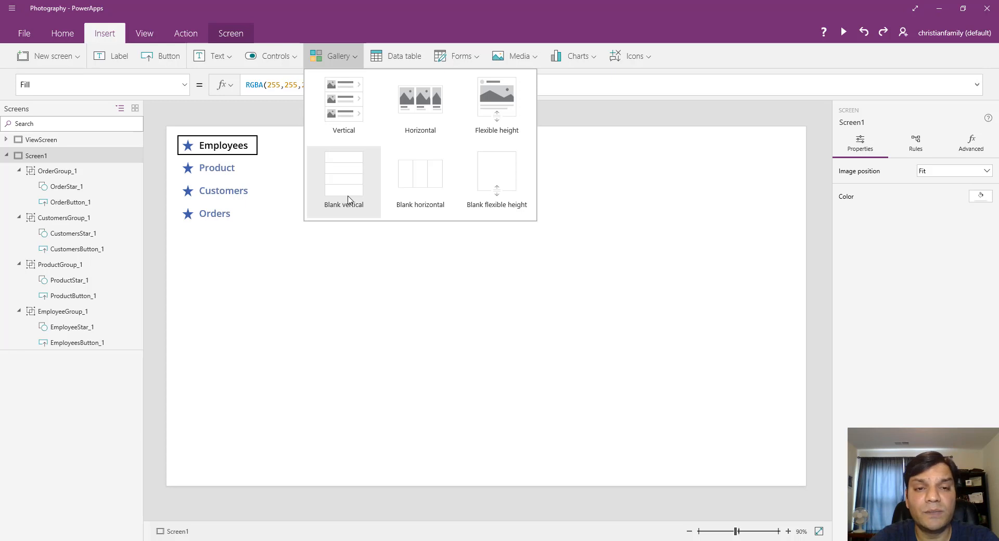
pyautogui.click(338, 107)
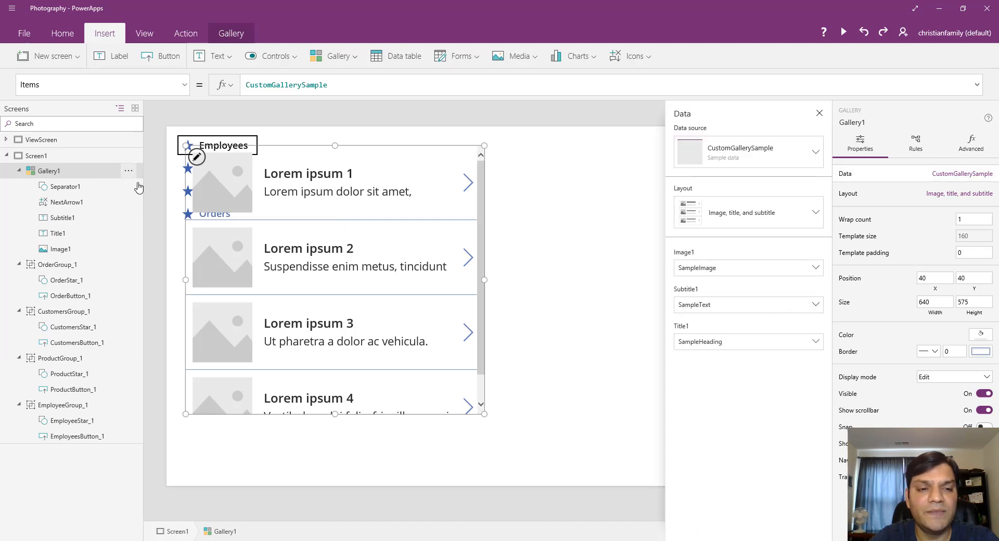
pyautogui.moveTo(186, 280); pyautogui.dragTo(266, 290)
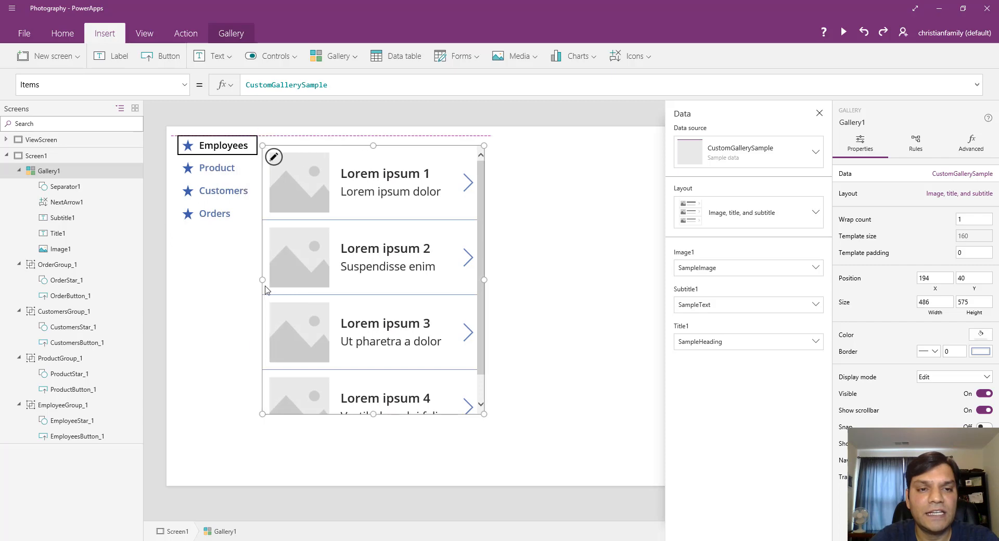
# Check the employee gallery's name on ViewScreen and rename the new Screen1 gallery as EmployeeGallery1.
pyautogui.click(7, 140)
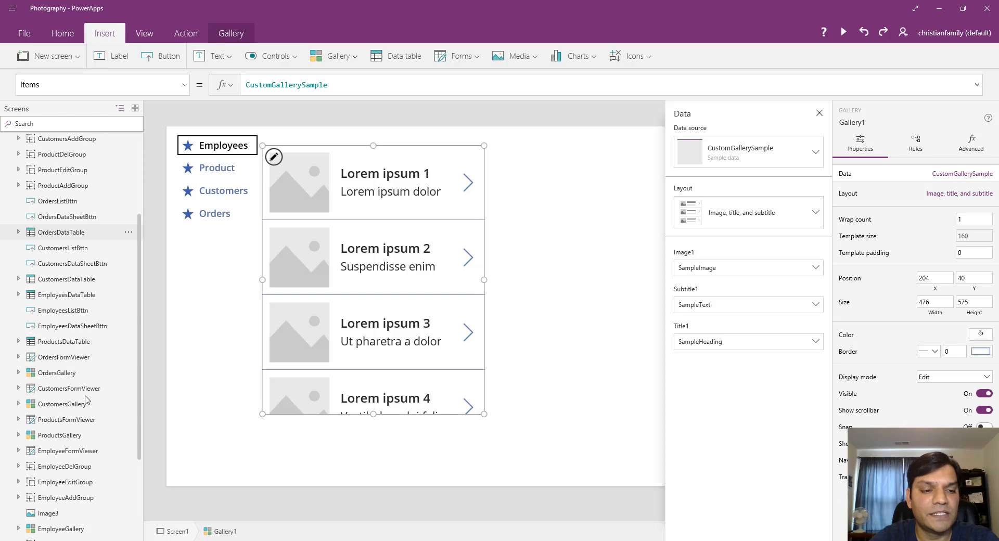
pyautogui.scroll(-3, 86, 400)
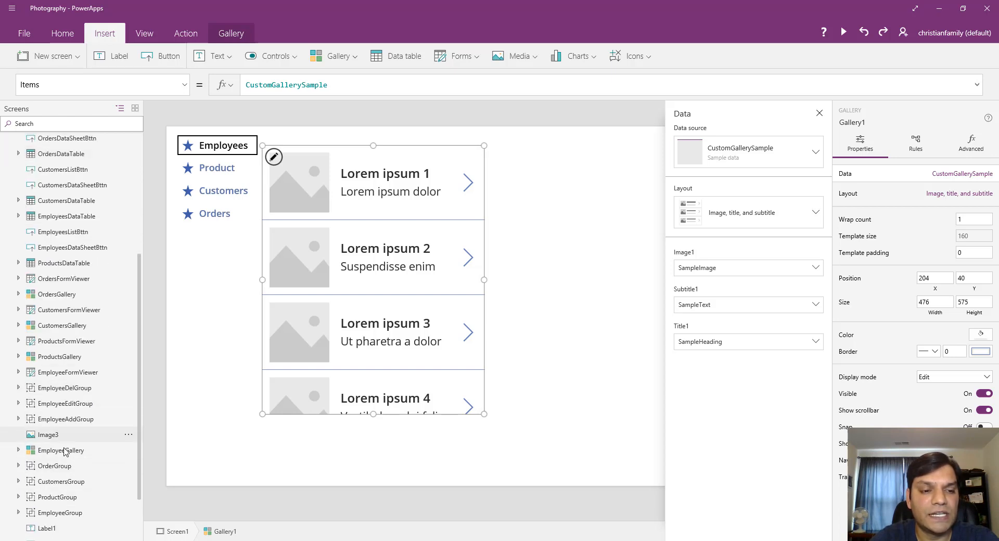
pyautogui.scroll(8, 65, 451)
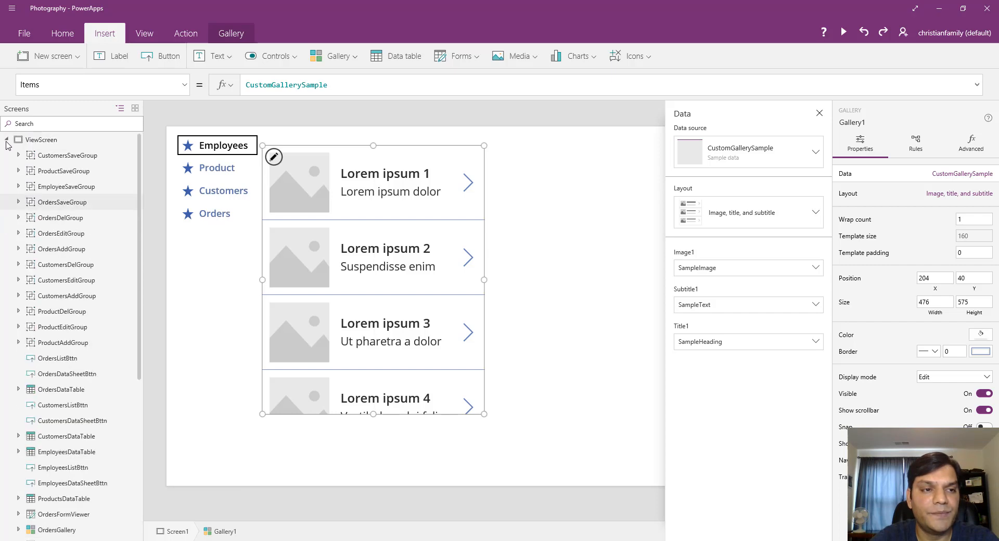
pyautogui.click(6, 139)
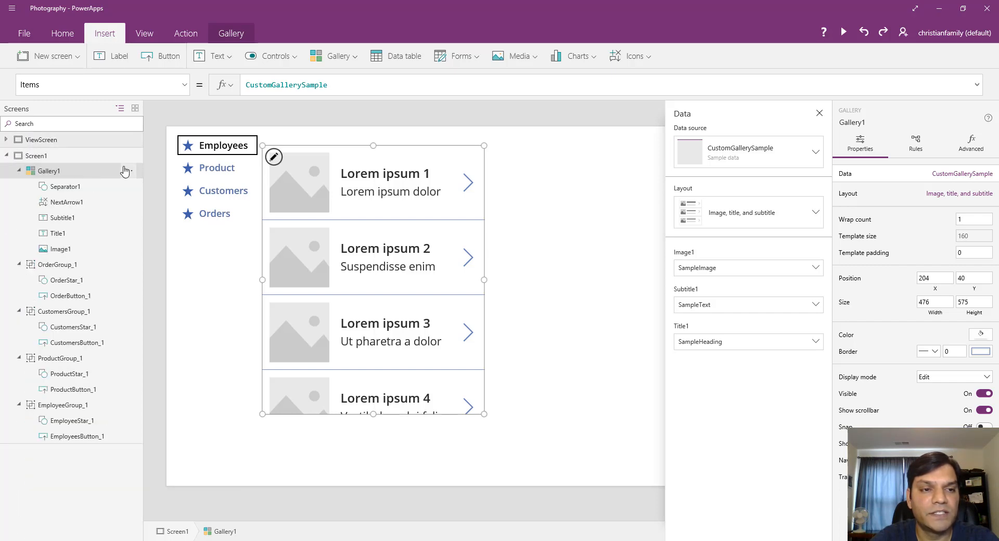
pyautogui.click(127, 170)
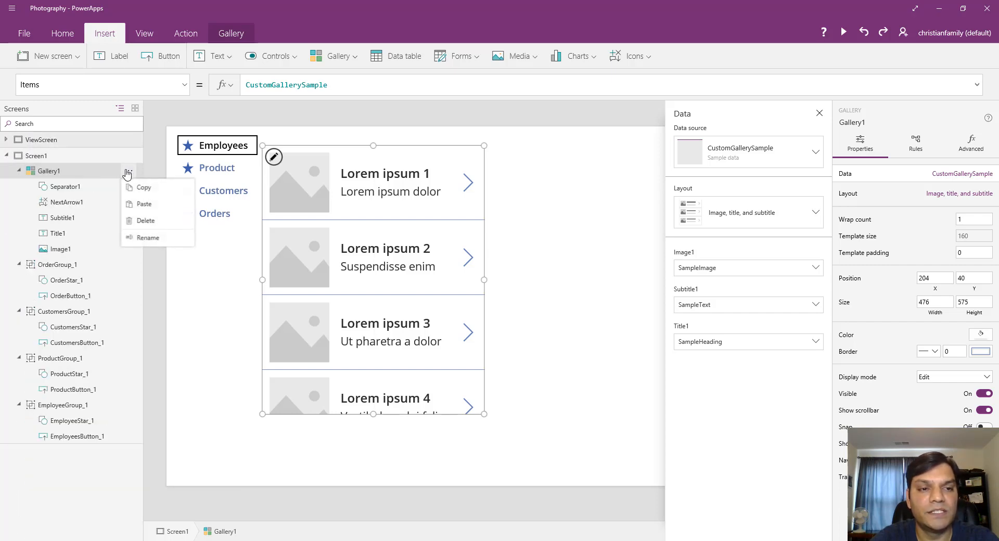
pyautogui.click(148, 238)
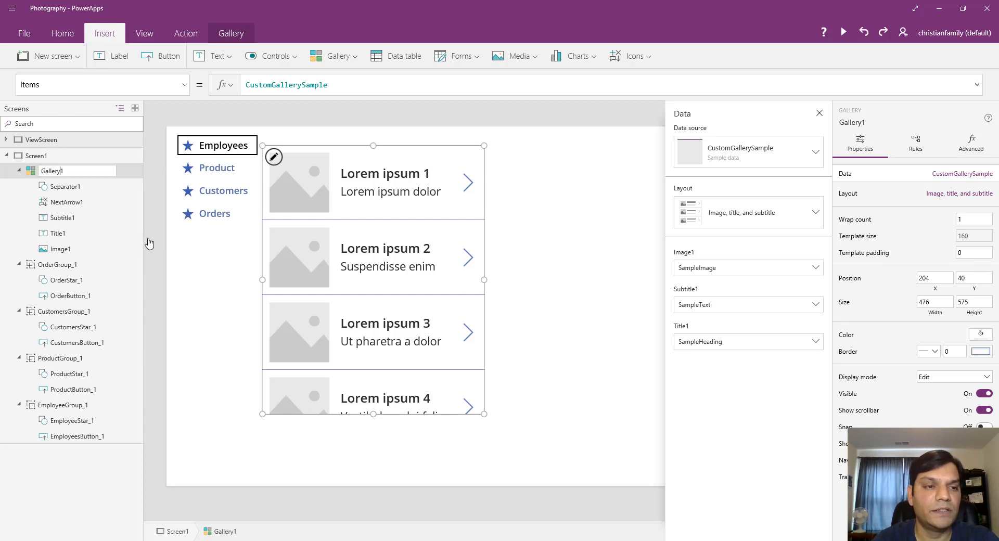
pyautogui.write('E')
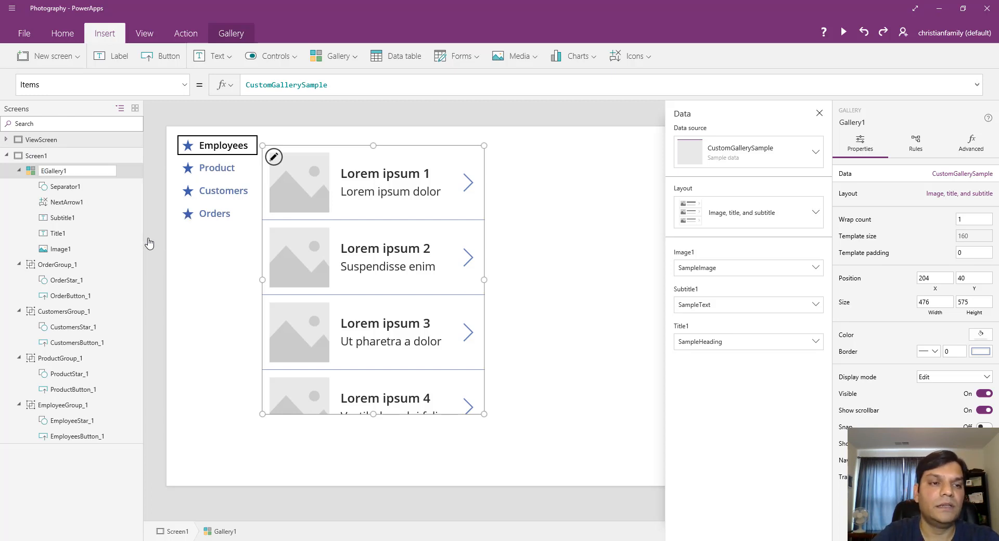
pyautogui.write('mployee')
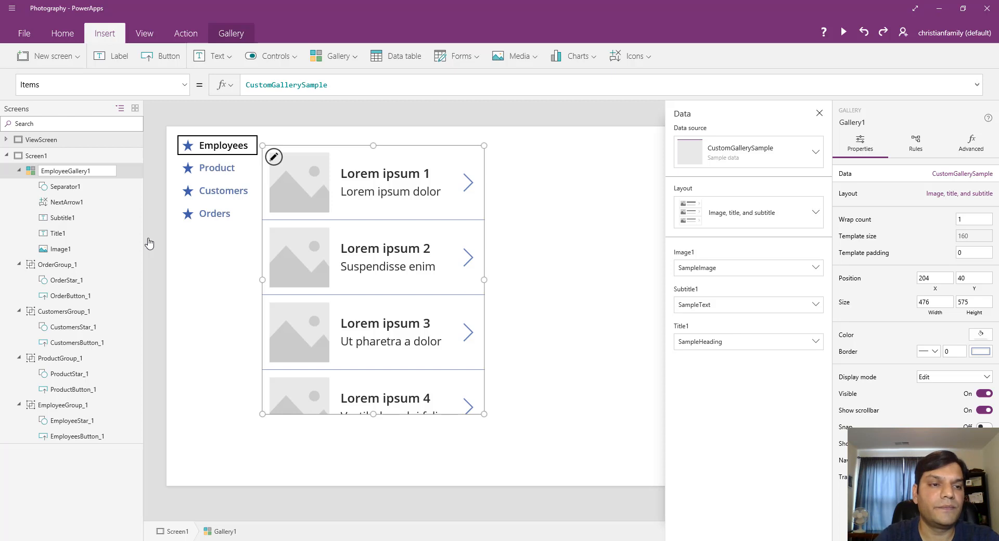
pyautogui.press('Return')
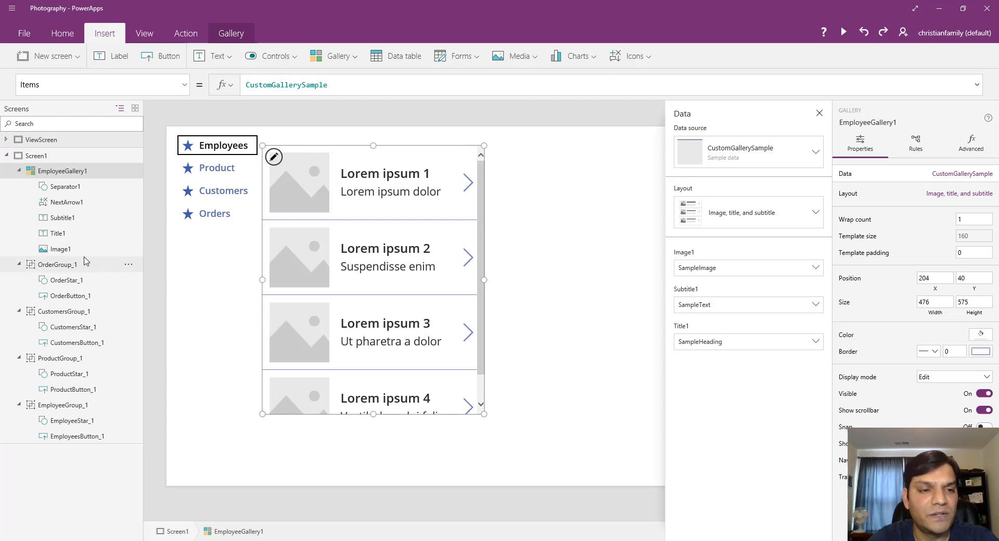
# Delete Image1 from EmployeeGallery1 and place Title1 at X 0, Y 10 in the gallery template, sized 198 by 40.
pyautogui.click(84, 249)
pyautogui.click(129, 250)
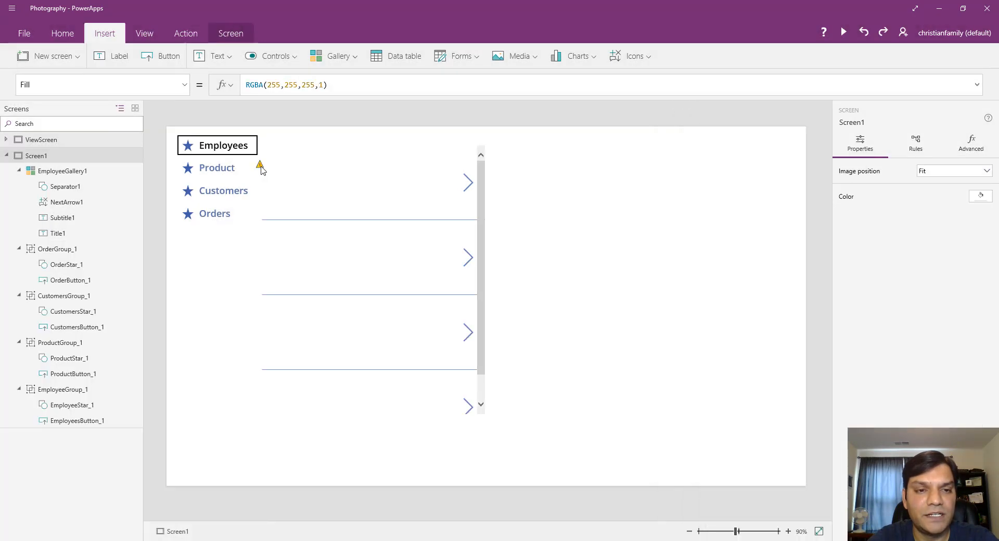
pyautogui.click(263, 170)
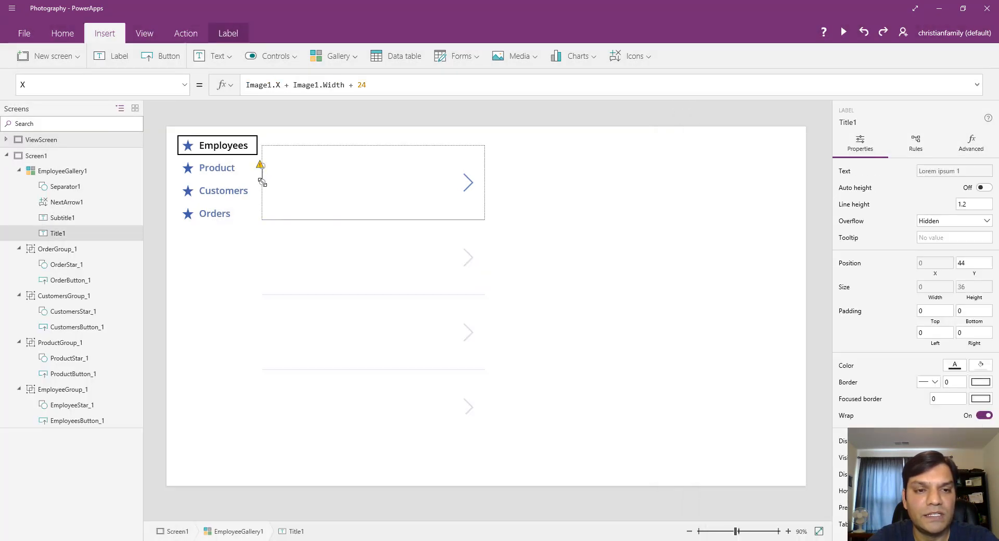
pyautogui.moveTo(262, 182); pyautogui.dragTo(330, 154)
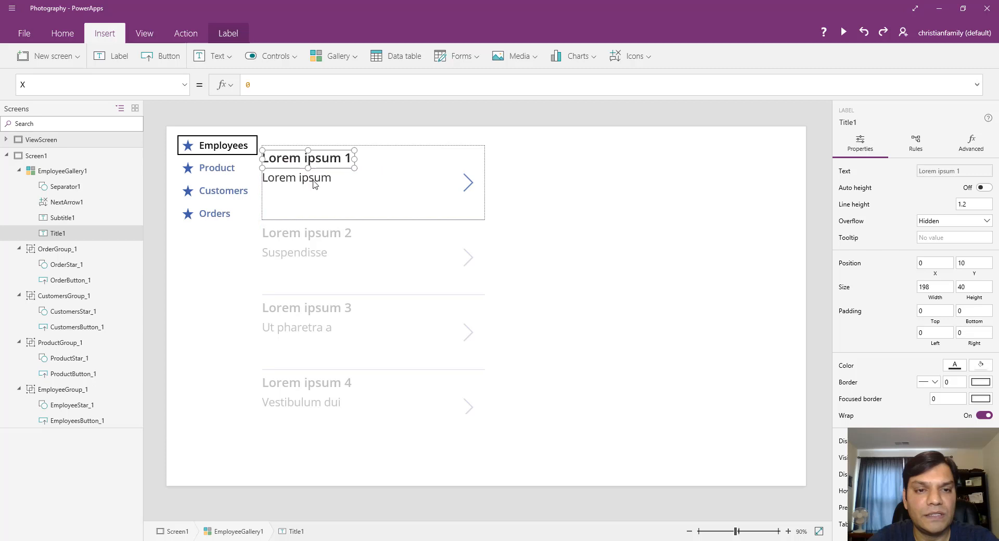
# Move NextArrow1 to X 331, Y 10 in the gallery template and reduce the template size to 97.
pyautogui.click(314, 183)
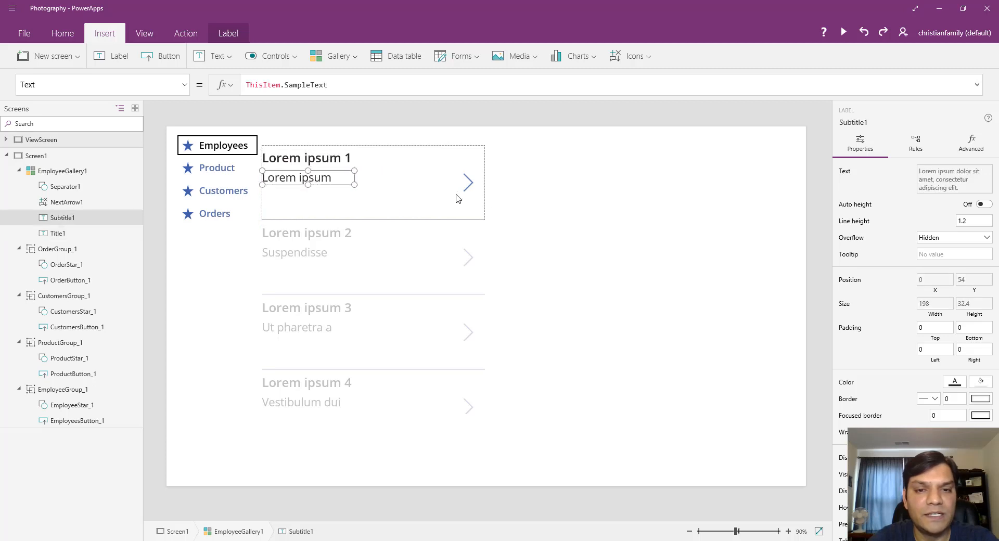
pyautogui.click(468, 182)
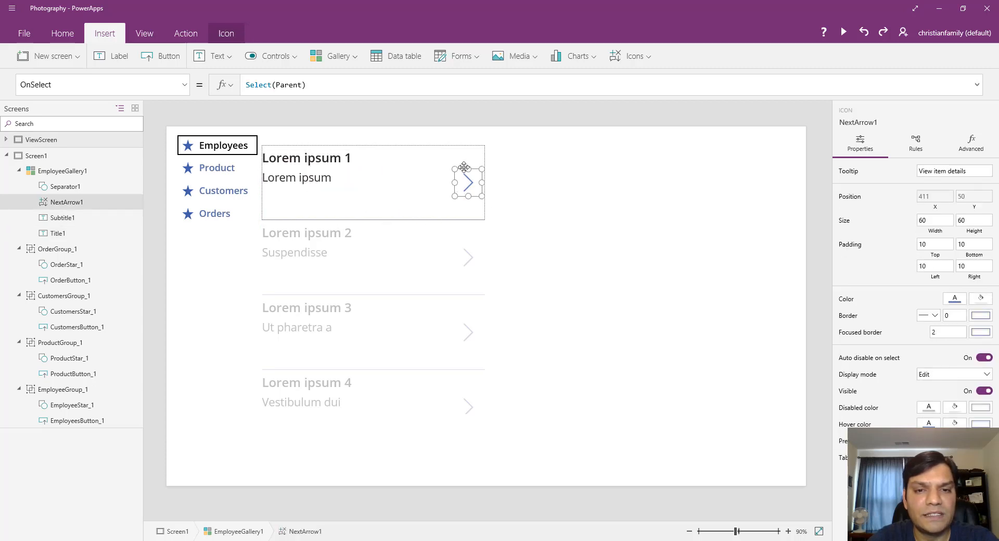
pyautogui.moveTo(468, 183); pyautogui.dragTo(431, 165)
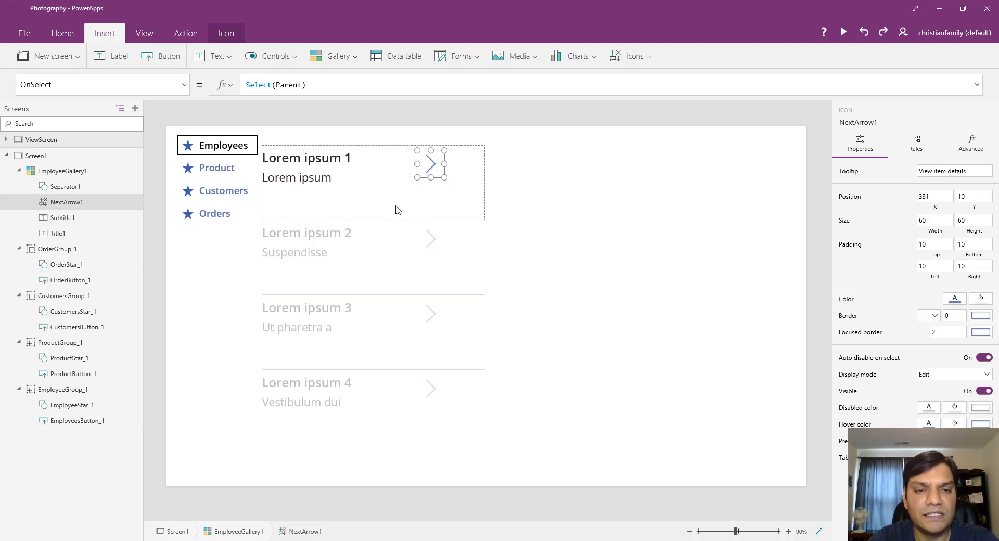
pyautogui.click(382, 222)
pyautogui.moveTo(373, 219); pyautogui.dragTo(375, 190)
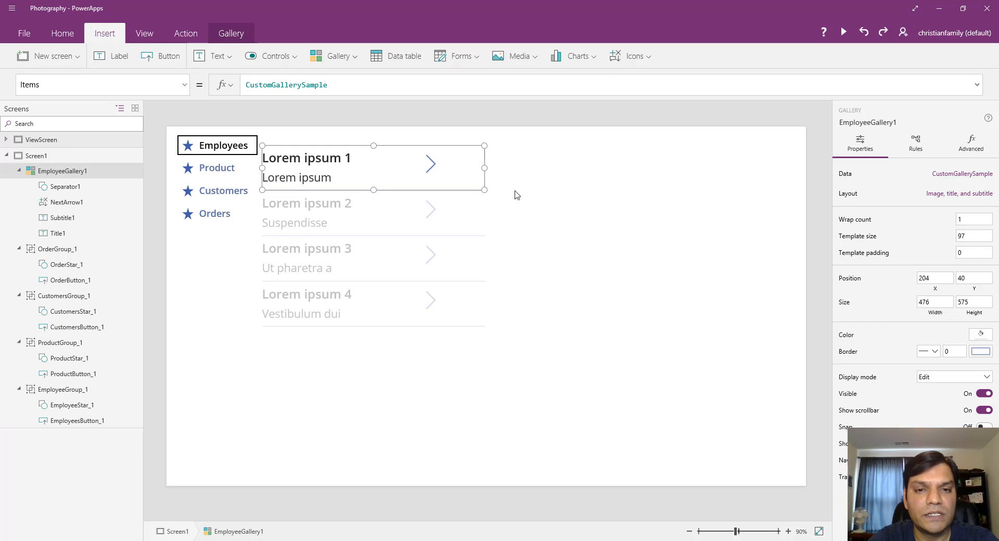
# Shift the next arrow closer to the title text and narrow EmployeeGallery1 to a width of 339.
pyautogui.moveTo(485, 168); pyautogui.dragTo(445, 167)
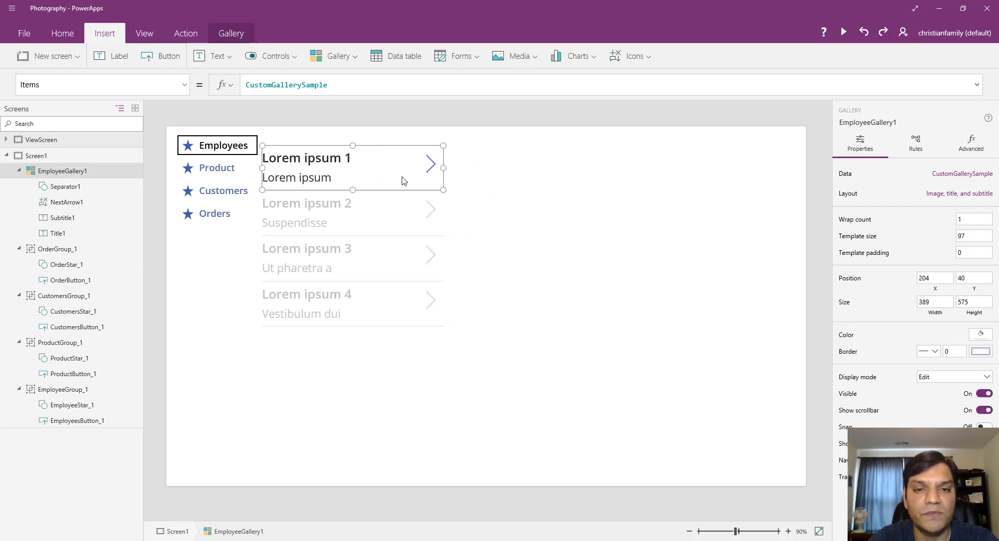
pyautogui.click(424, 176)
pyautogui.moveTo(423, 176)
pyautogui.mouseDown()
pyautogui.moveTo(397, 179)
pyautogui.moveTo(438, 168)
pyautogui.moveTo(420, 169)
pyautogui.mouseUp()
pyautogui.click(444, 168)
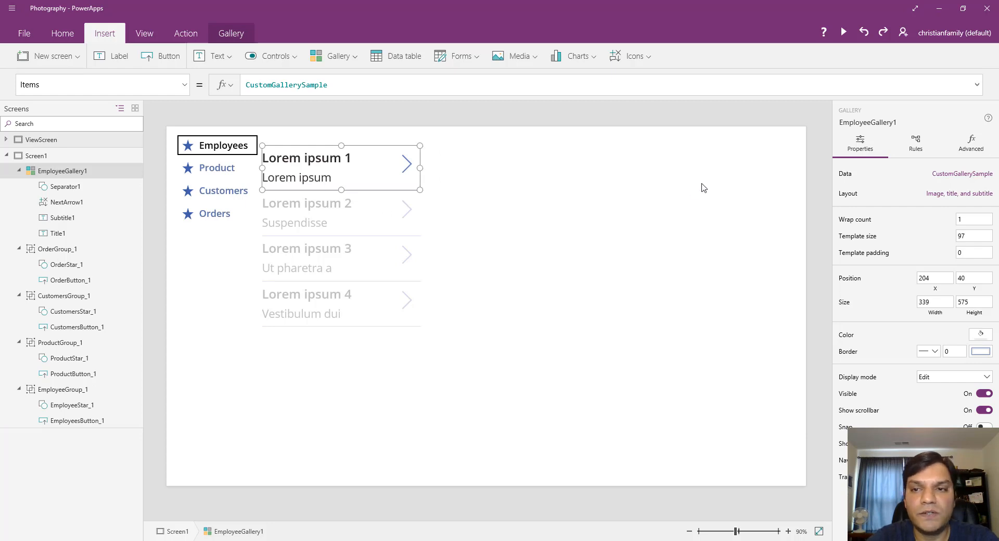
# Set EmployeeGallery1's Items property to the Employees data source and open the gallery's data settings.
pyautogui.click(356, 86)
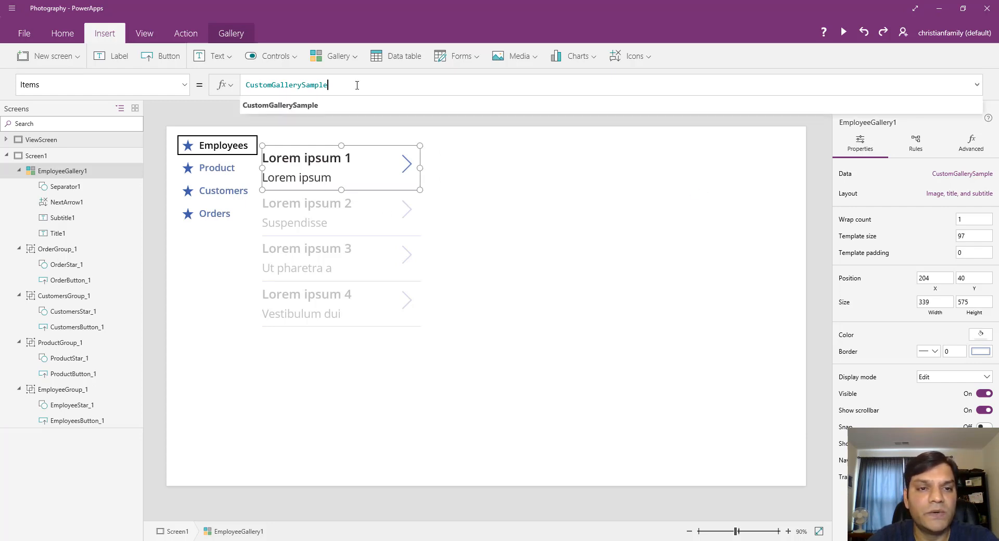
pyautogui.hotkey('ctrl', 'a')
pyautogui.write('Em')
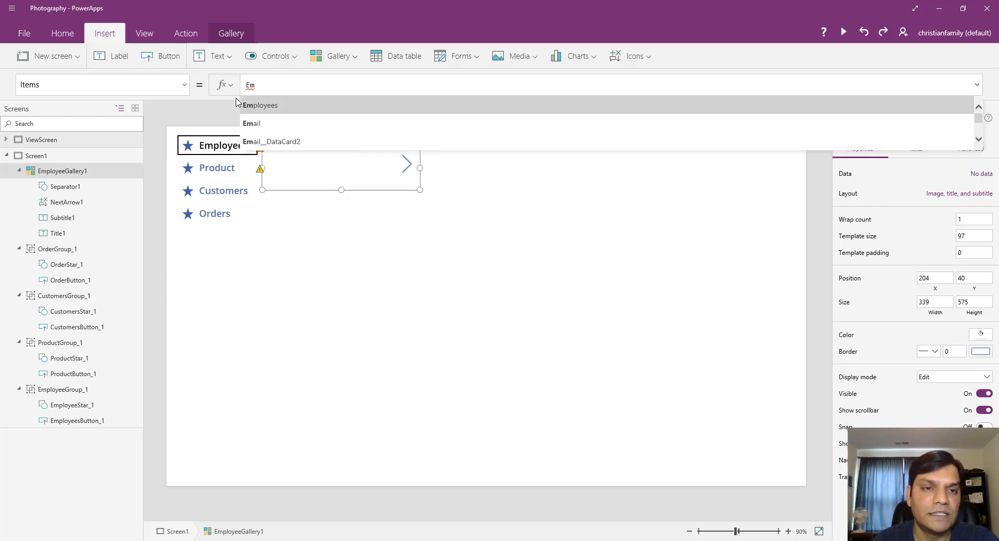
pyautogui.press('Tab')
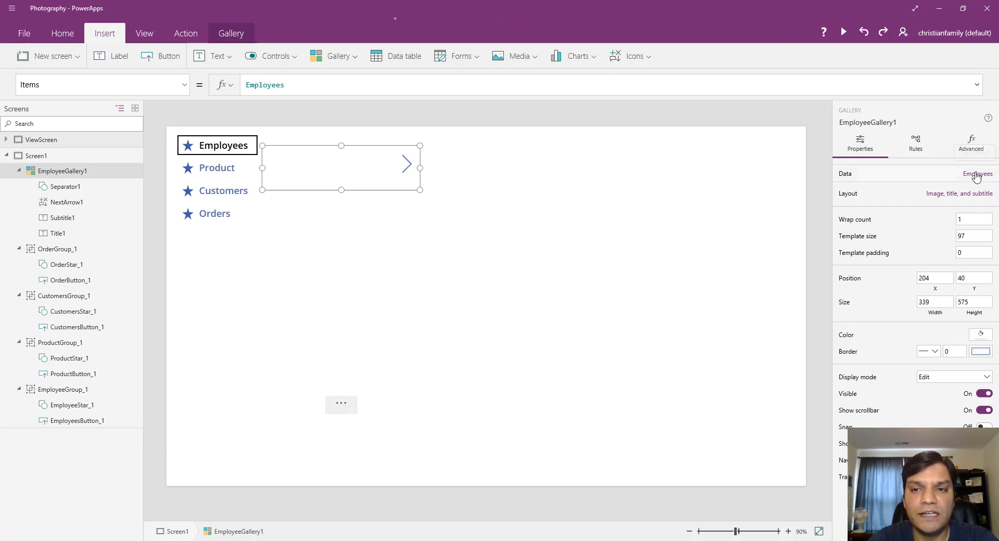
pyautogui.click(976, 176)
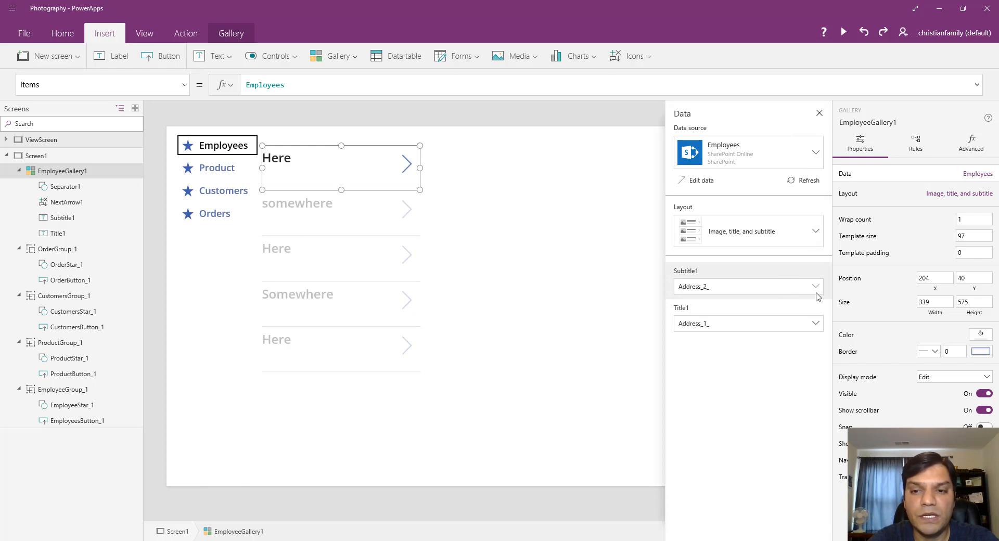
# Wrap the Text formula of EmployeeGallery1's Title1 in the Concatenate function, with ThisItem as the start of its first argument.
pyautogui.click(816, 327)
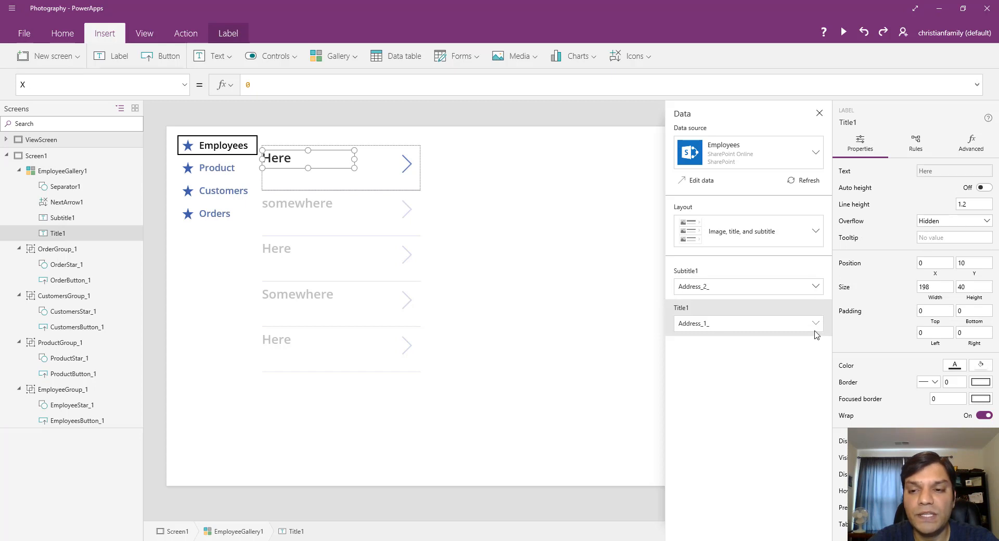
pyautogui.click(816, 327)
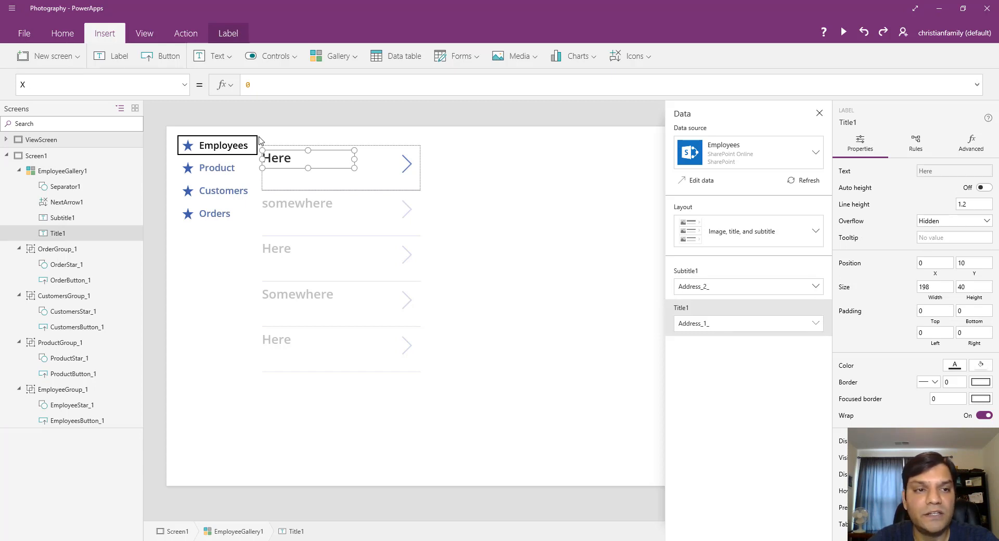
pyautogui.click(183, 86)
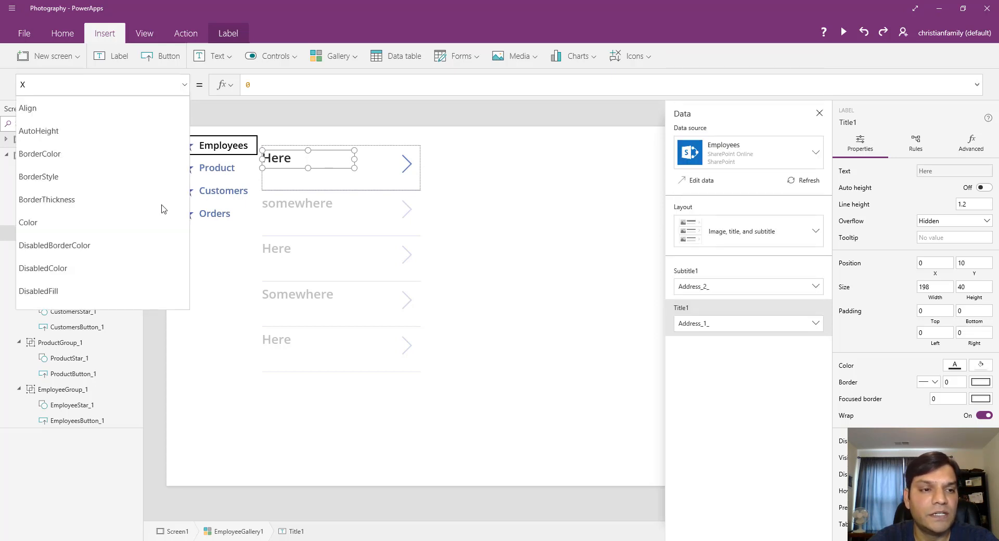
pyautogui.scroll(-1, 161, 207)
pyautogui.scroll(1, 163, 208)
pyautogui.scroll(-5, 162, 208)
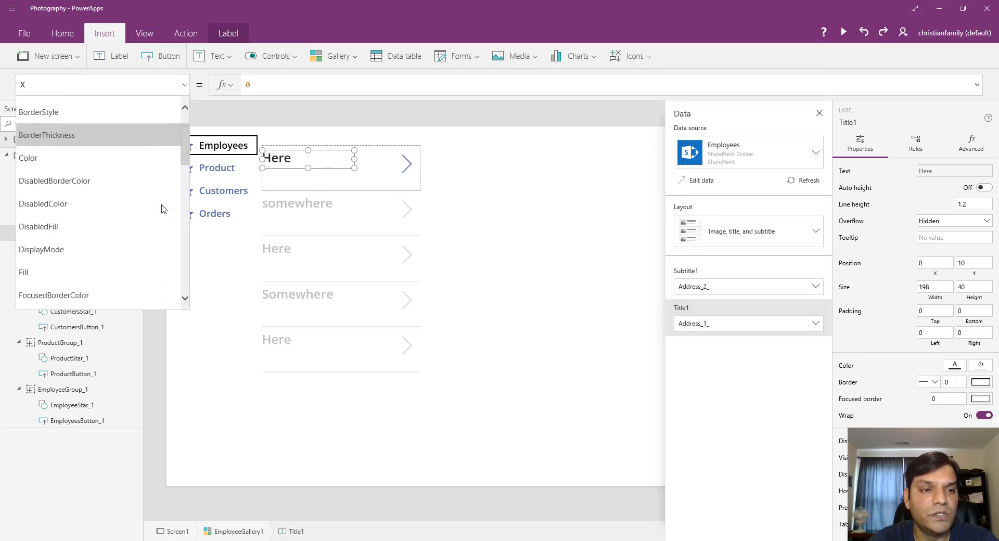
pyautogui.scroll(-4, 162, 208)
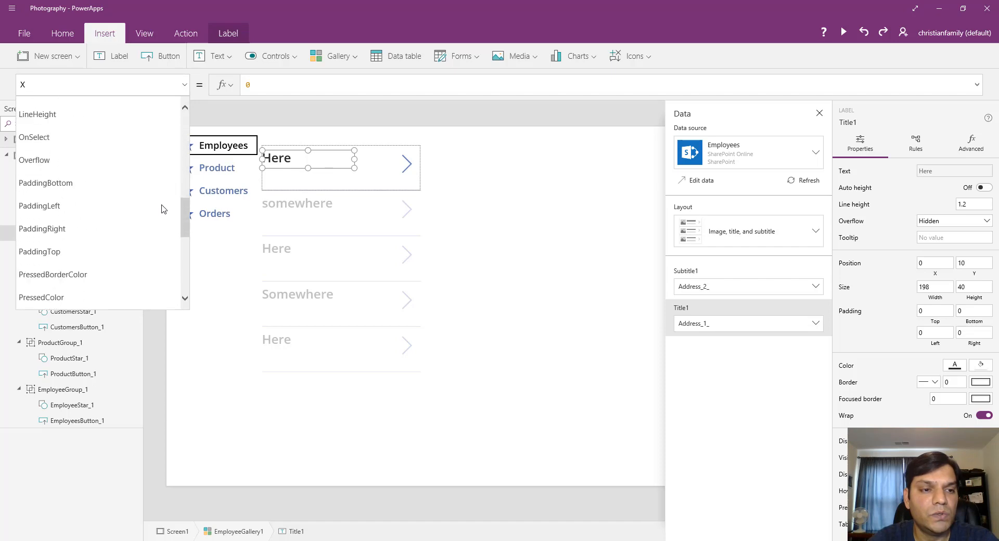
pyautogui.click(125, 212)
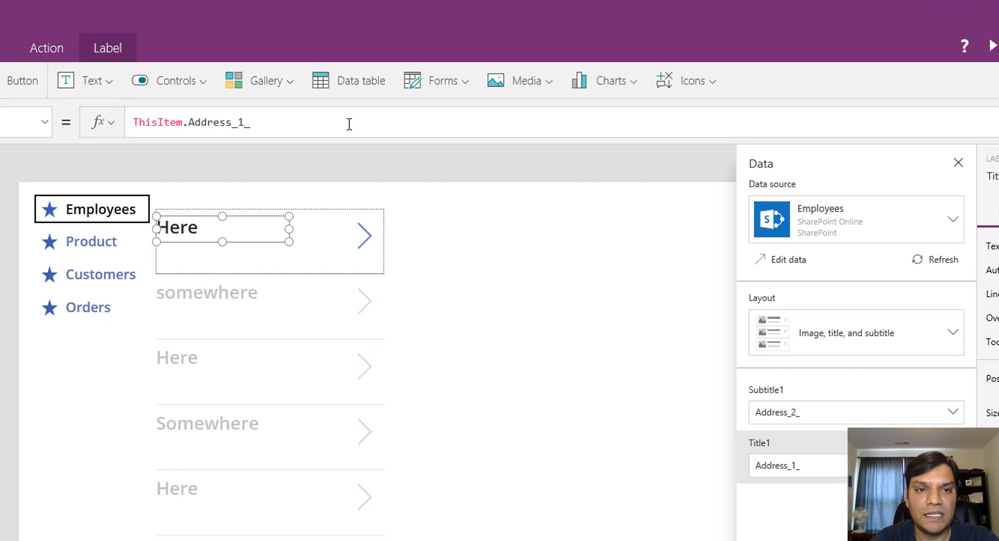
pyautogui.click(349, 123)
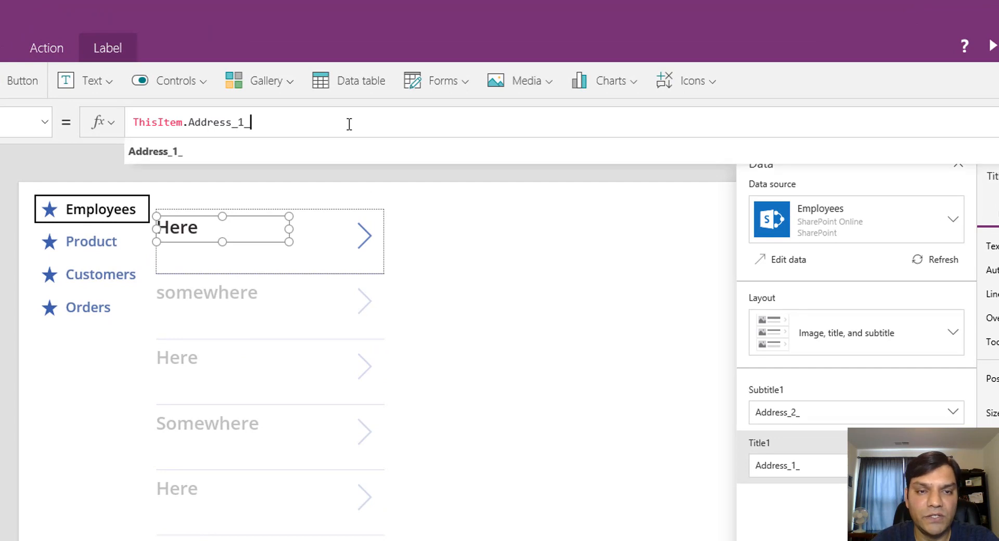
pyautogui.press('Home')
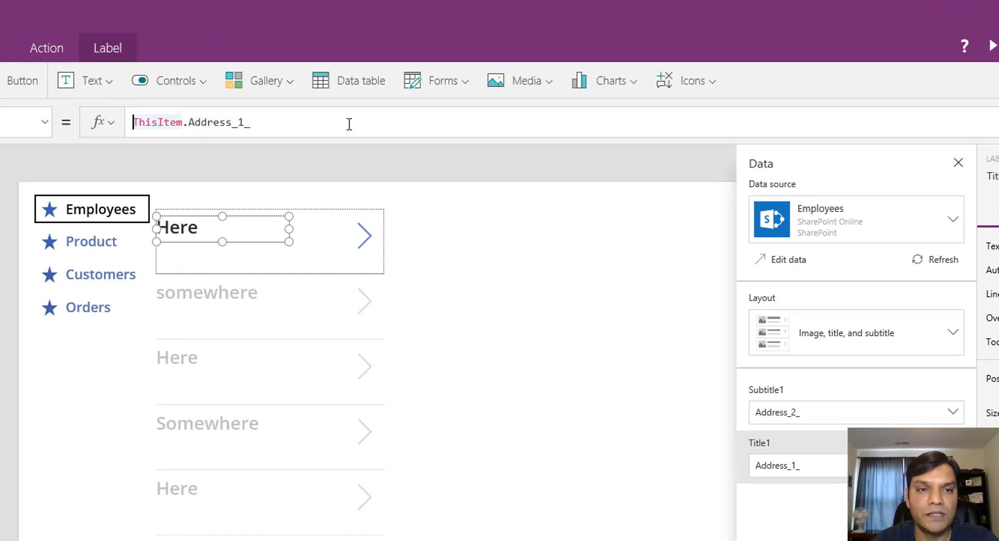
pyautogui.write('Con')
pyautogui.press('Down')
pyautogui.press('Down')
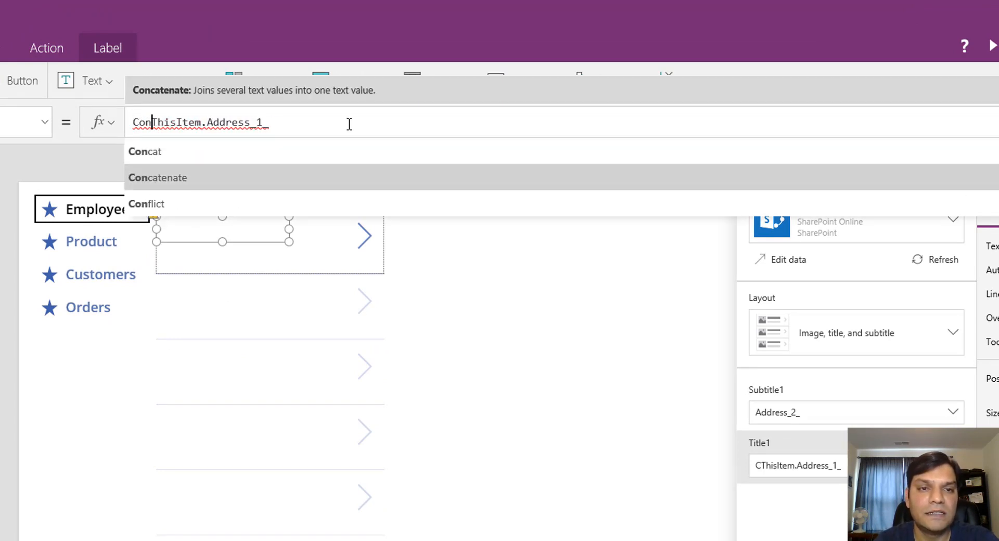
pyautogui.press('Tab')
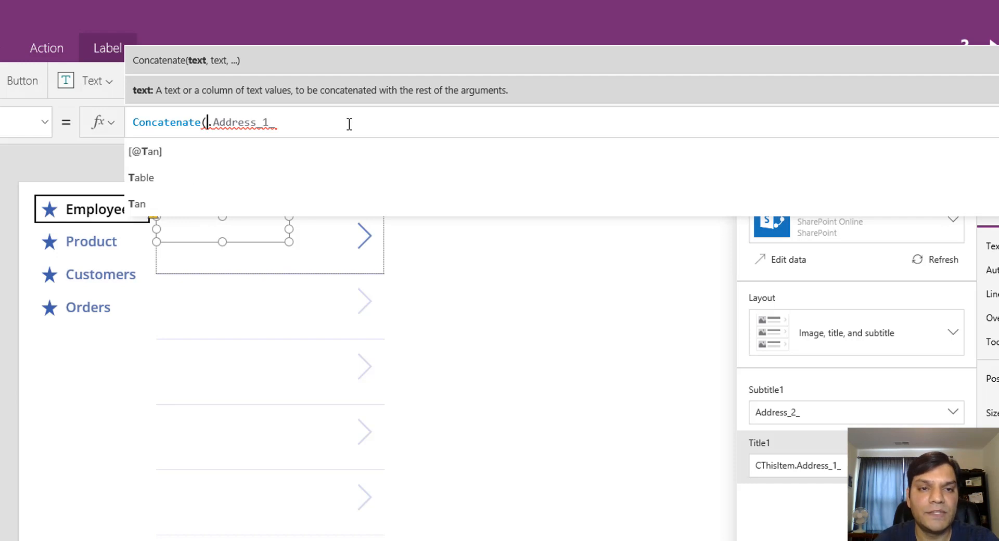
pyautogui.write('This')
pyautogui.press('Tab')
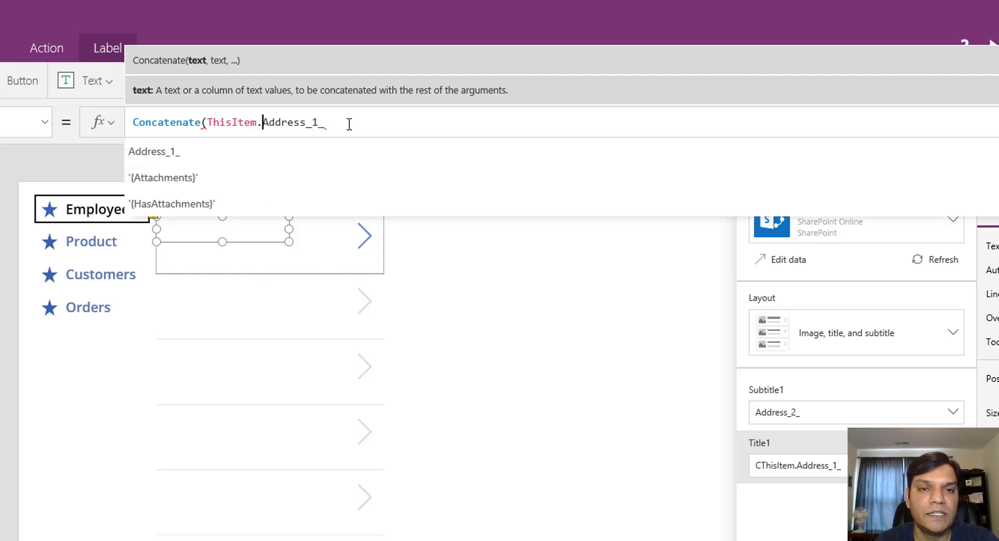
# Replace the Address_1_ field with First_Name_ as the first argument of Title1's Concatenate formula.
pyautogui.press('End')
pyautogui.press('BackSpace')
pyautogui.press('BackSpace')
pyautogui.press('BackSpace')
pyautogui.press('BackSpace')
pyautogui.press('BackSpace')
pyautogui.press('BackSpace')
pyautogui.press('BackSpace')
pyautogui.press('BackSpace')
pyautogui.press('BackSpace')
pyautogui.press('BackSpace')
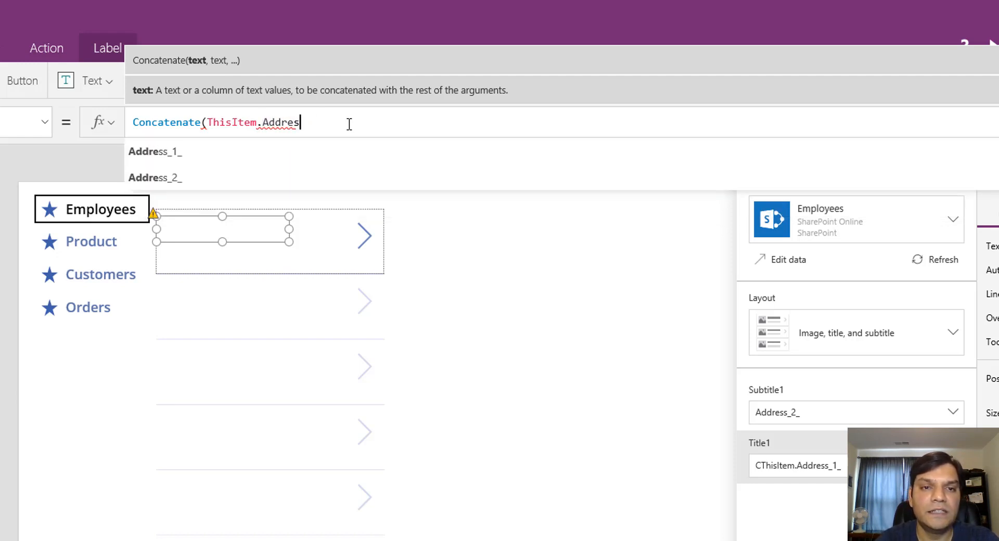
pyautogui.write('Fi')
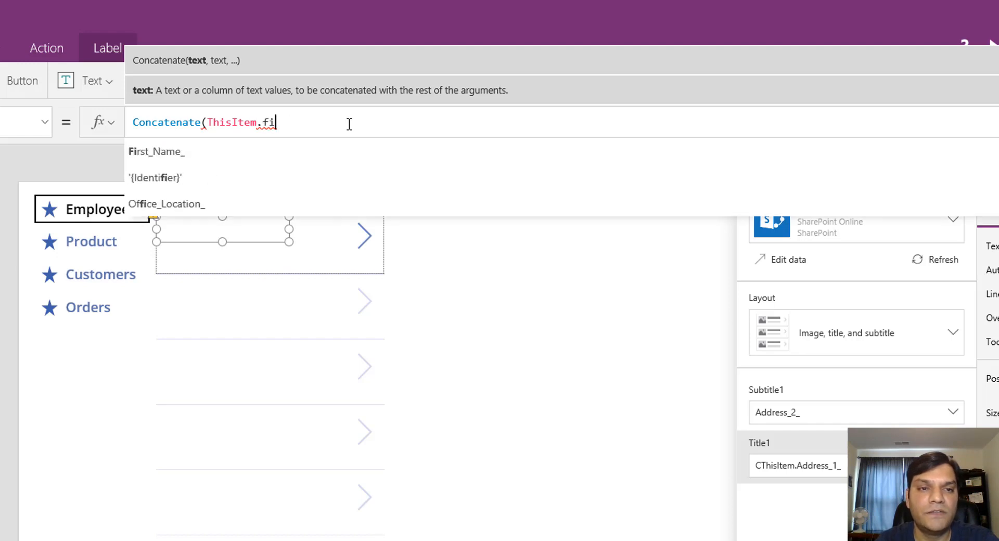
pyautogui.press('Tab')
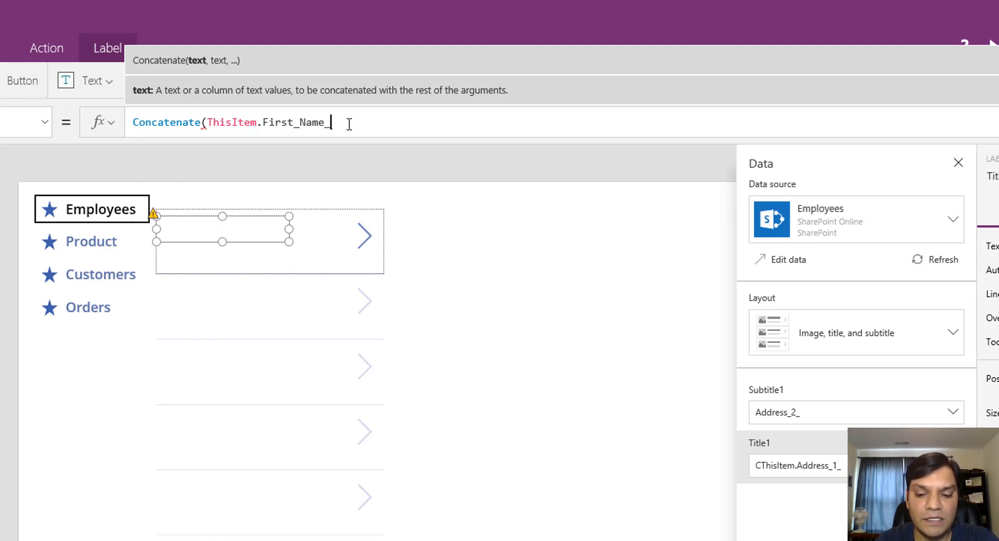
# Complete Title1's Concatenate formula with " " and ThisItem.Last_Name_, and widen the label to about 238.
pyautogui.write('," "')
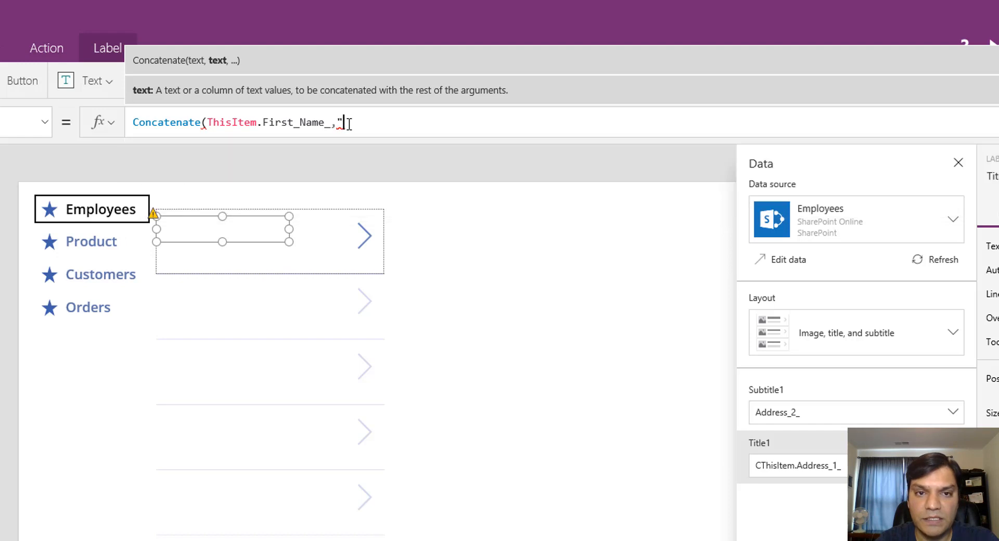
pyautogui.write(',T')
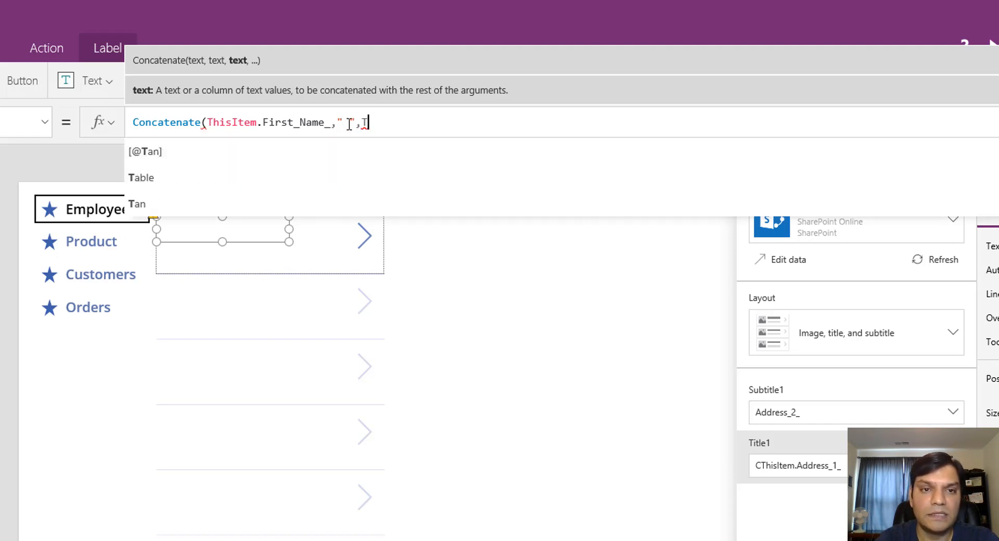
pyautogui.write('his')
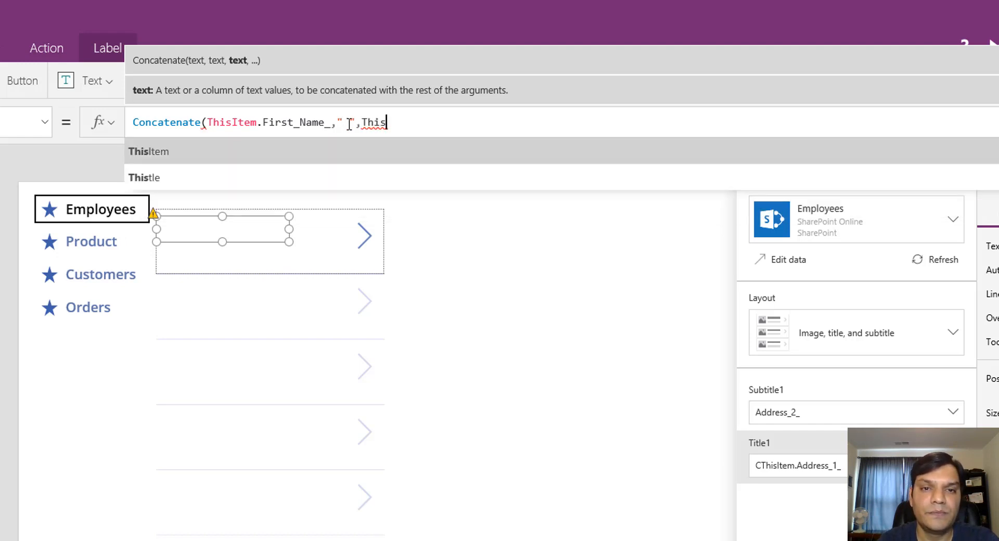
pyautogui.write('Item.Las')
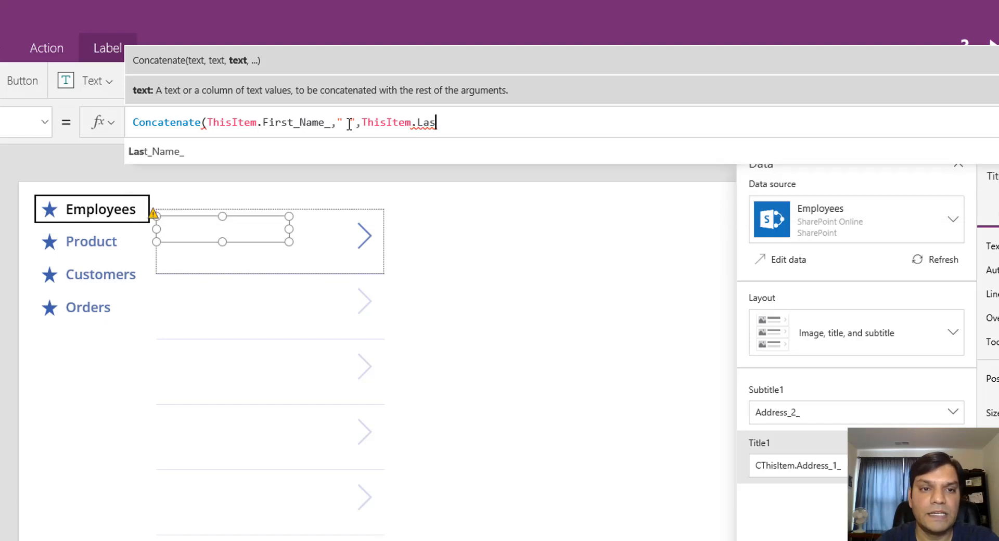
pyautogui.press('Tab')
pyautogui.write(')')
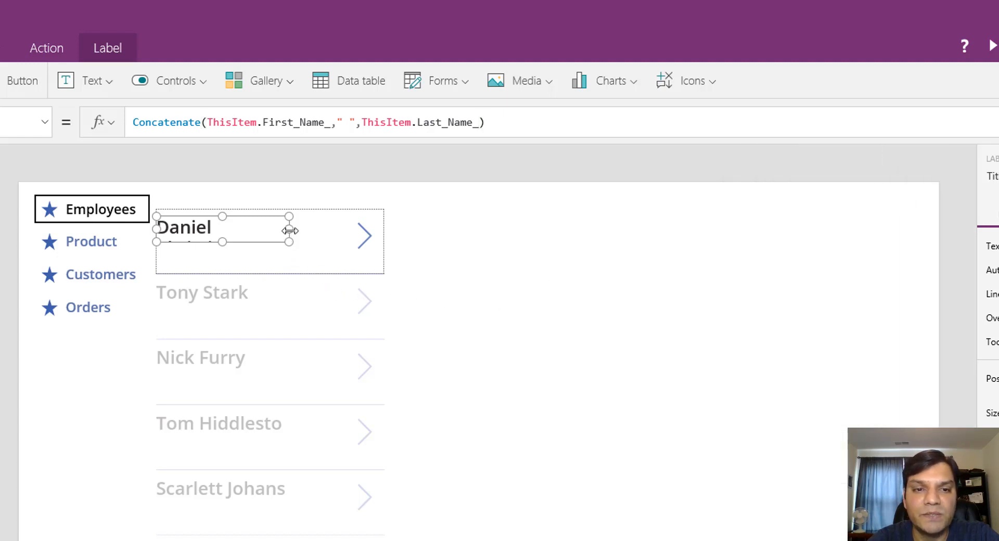
pyautogui.moveTo(290, 229); pyautogui.dragTo(316, 233)
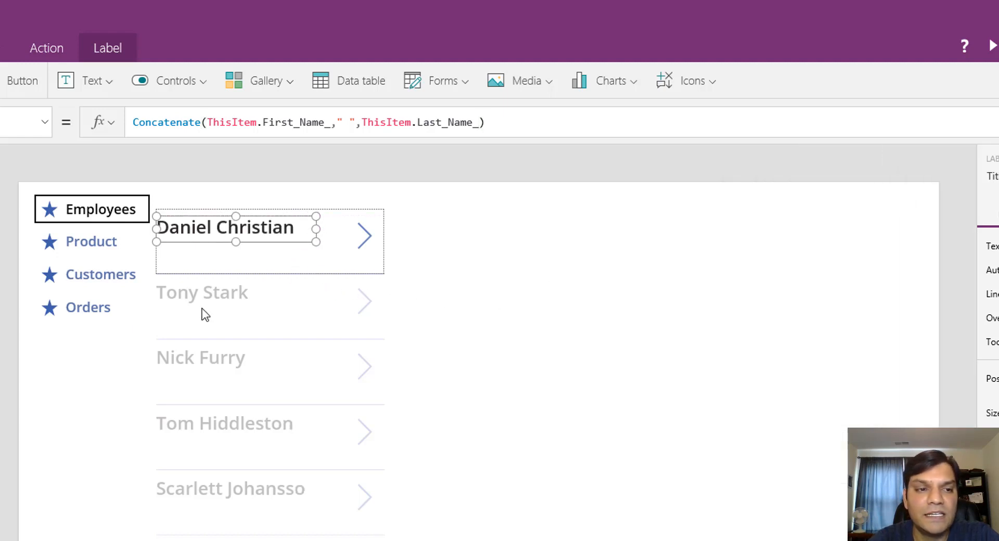
# Set the Text formula of Subtitle1 in EmployeeGallery1 to ThisItem.Company_.
pyautogui.click(236, 256)
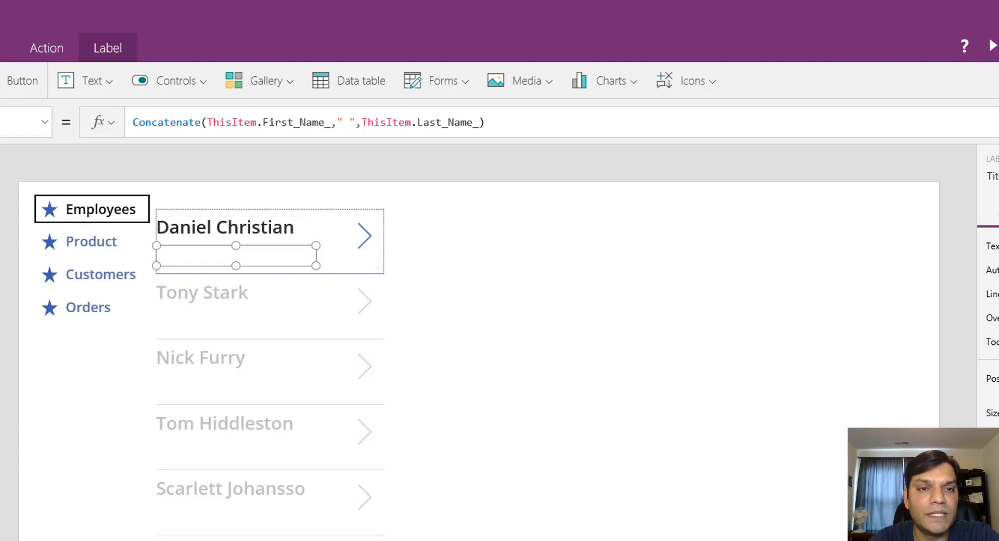
pyautogui.click(280, 117)
pyautogui.press('BackSpace')
pyautogui.press('BackSpace')
pyautogui.press('BackSpace')
pyautogui.press('BackSpace')
pyautogui.press('BackSpace')
pyautogui.press('BackSpace')
pyautogui.press('BackSpace')
pyautogui.press('BackSpace')
pyautogui.press('BackSpace')
pyautogui.press('BackSpace')
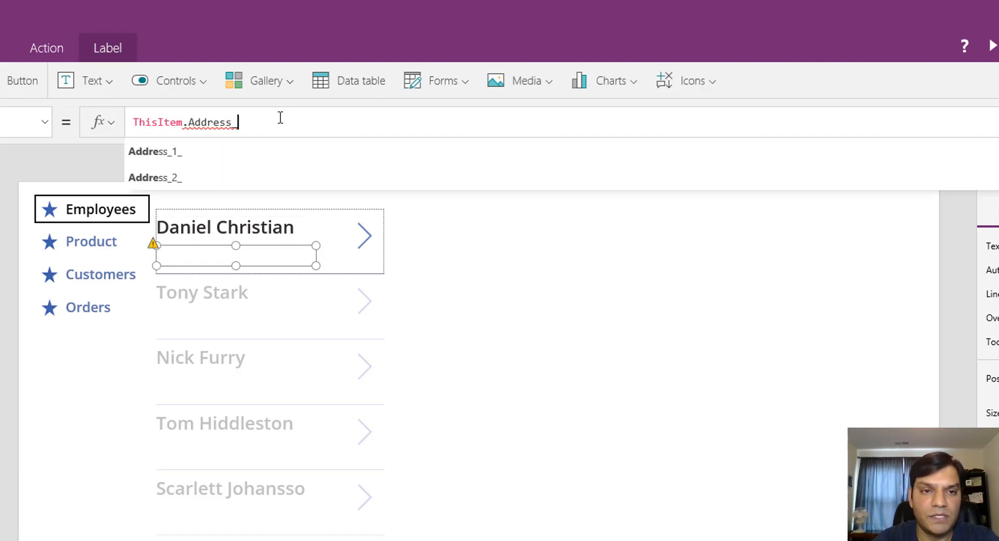
pyautogui.press('BackSpace')
pyautogui.press('BackSpace')
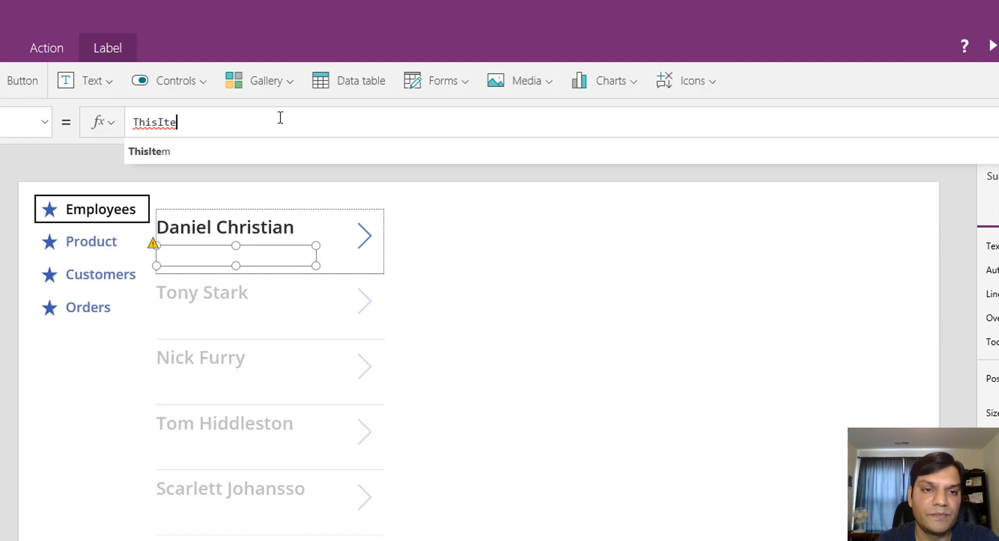
pyautogui.write('m.co')
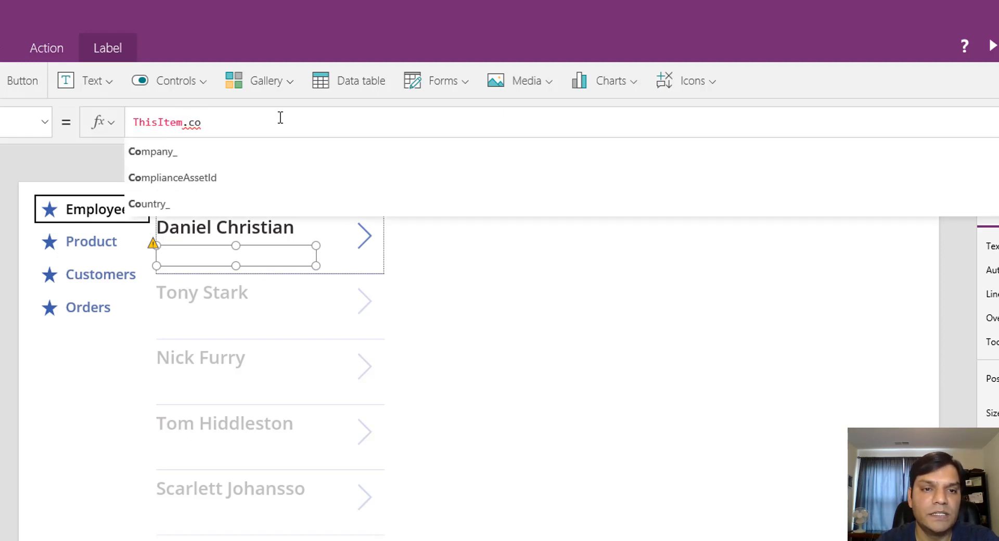
pyautogui.press('Tab')
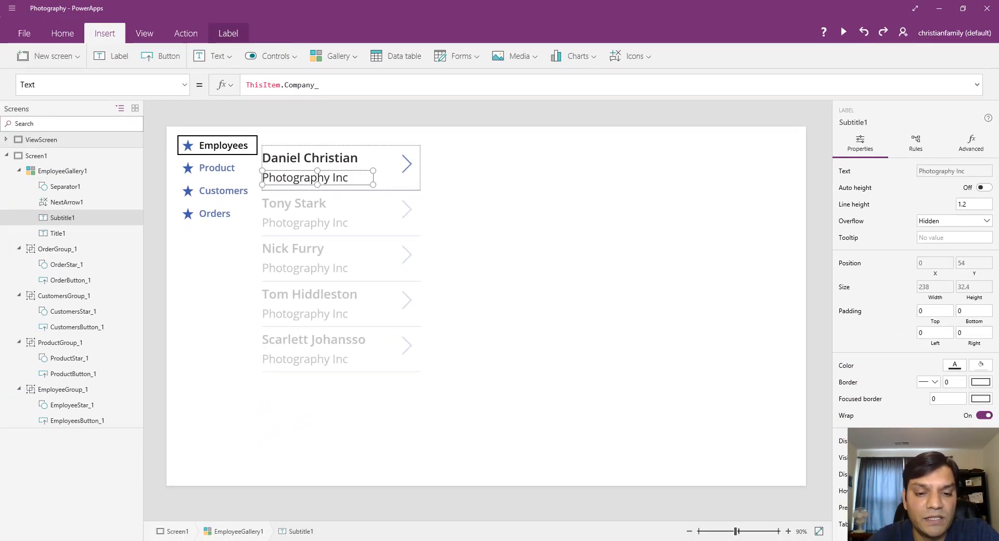
# Compare with the employee list in the original Photography web app in the browser, and move EmployeeGallery1 to X 208, Y 20.
pyautogui.hotkey('alt', 'Tab')
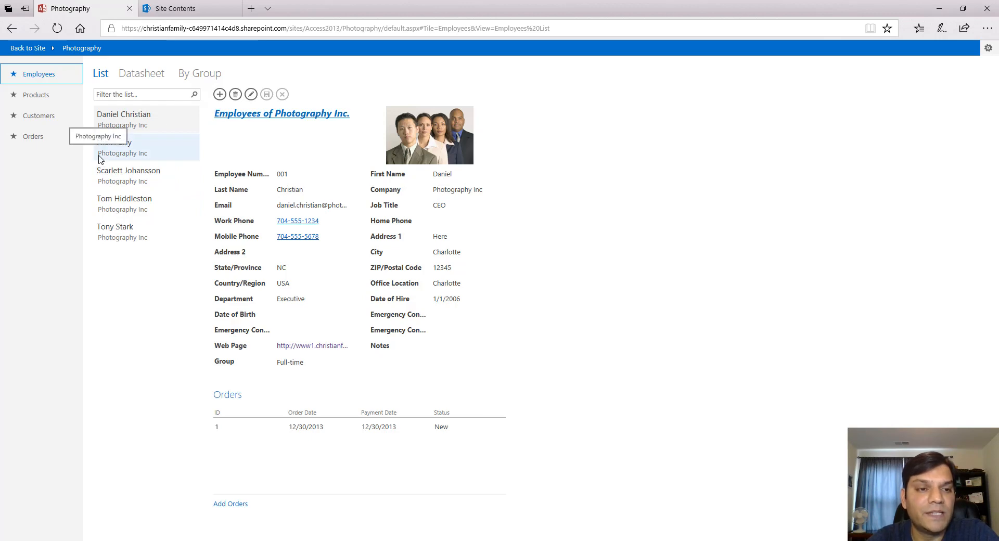
pyautogui.click(938, 8)
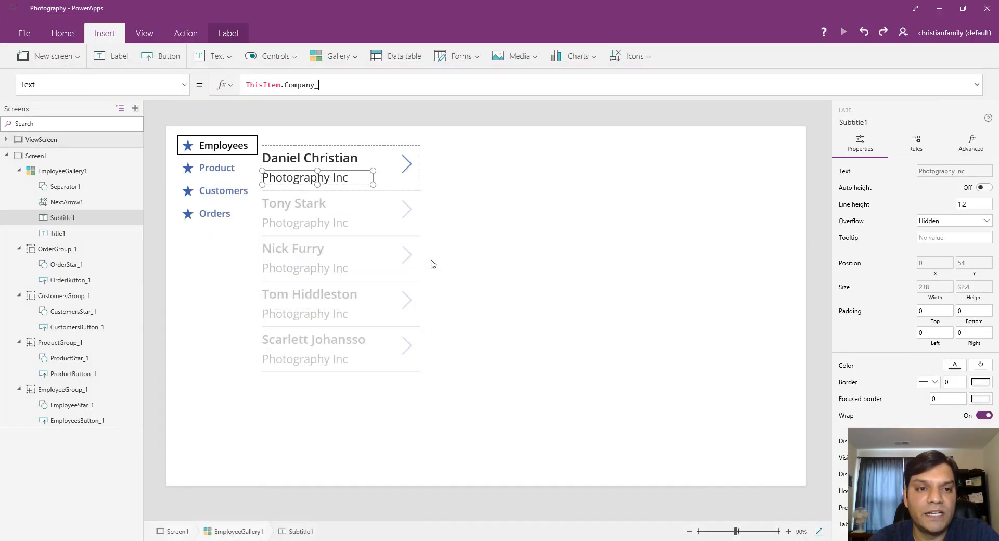
pyautogui.click(407, 383)
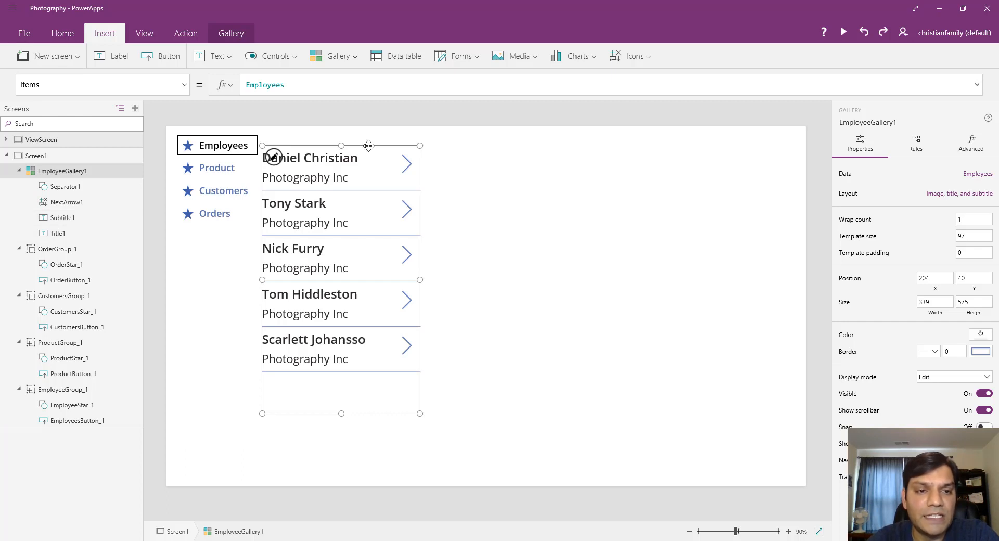
pyautogui.moveTo(373, 144); pyautogui.dragTo(375, 135)
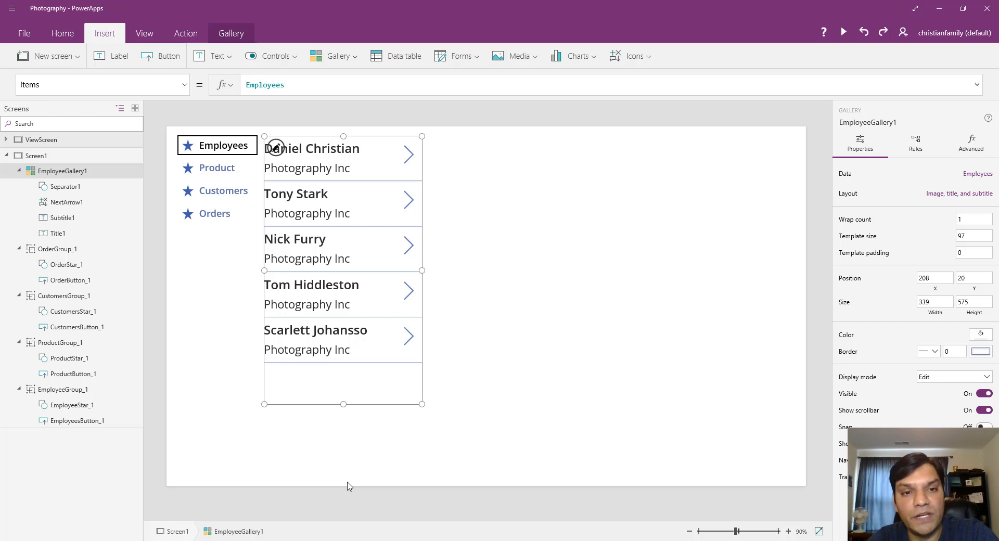
# Insert a display form on Screen1 connected to the Employees data source, with Snap to columns turned off.
pyautogui.click(595, 358)
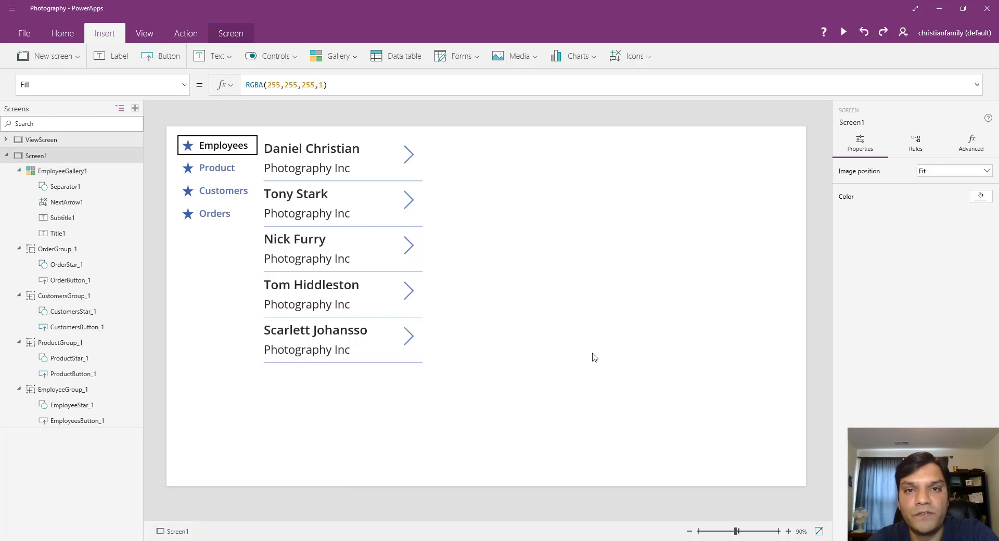
pyautogui.click(475, 65)
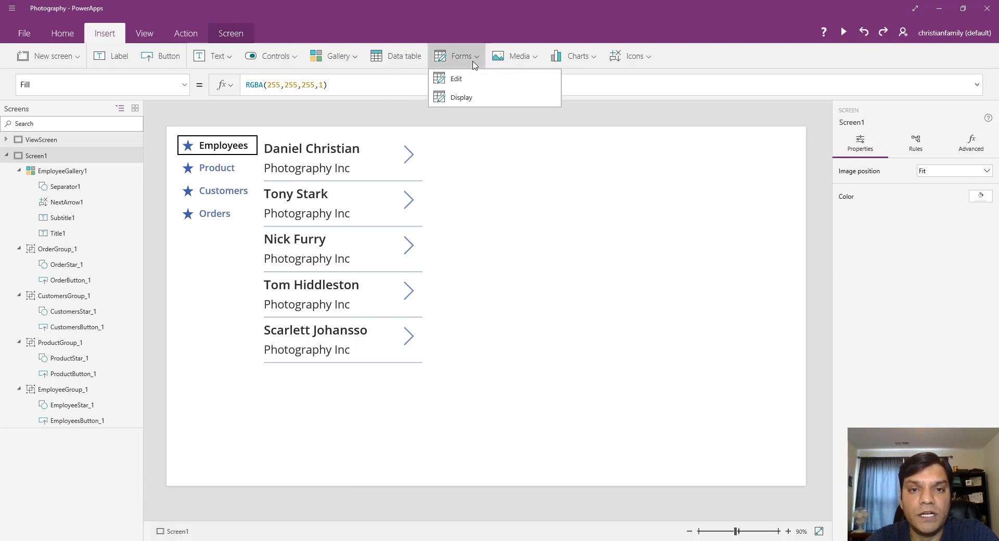
pyautogui.click(460, 99)
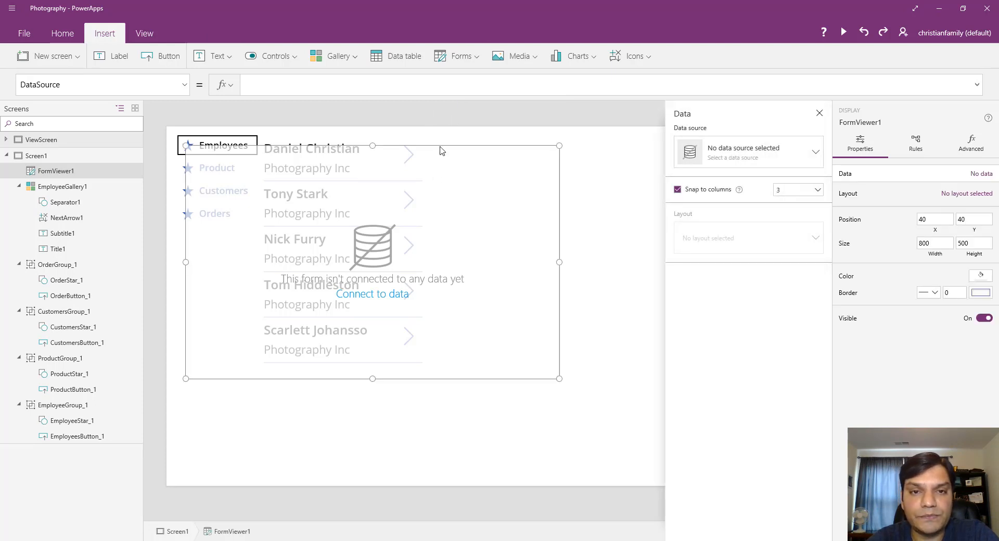
pyautogui.click(815, 155)
pyautogui.click(734, 214)
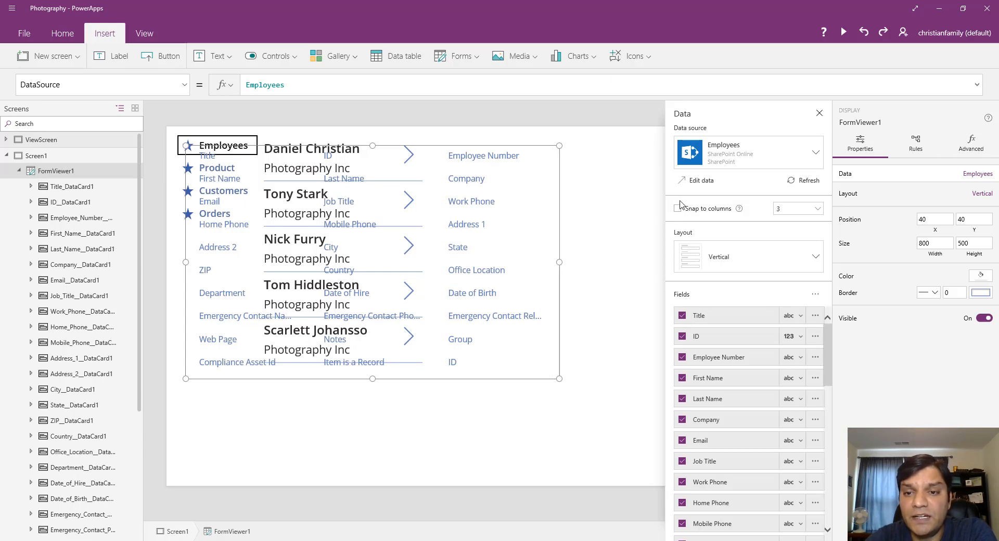
# Remove the Title, Compliance Asset Id, Item is a Record and both ID fields from the Employees display form.
pyautogui.click(683, 316)
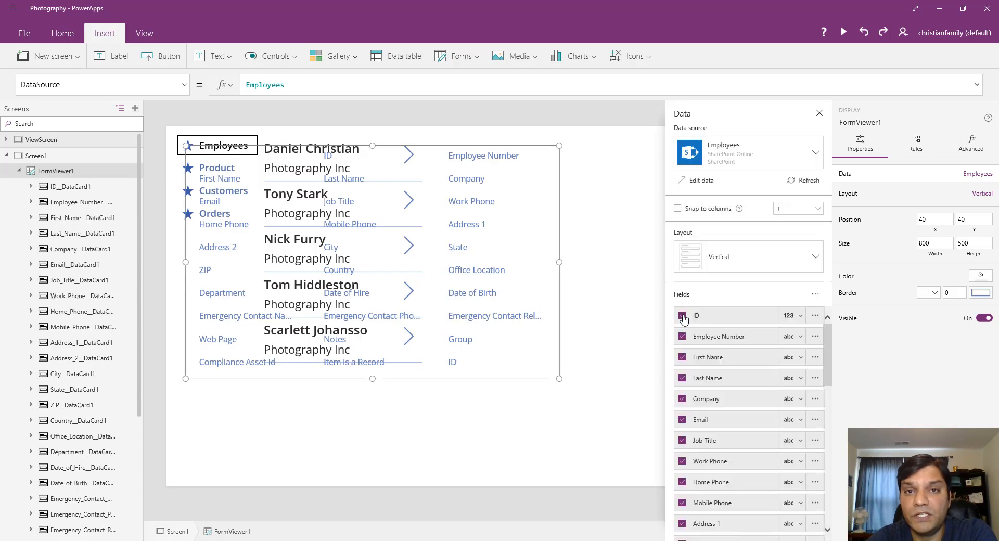
pyautogui.click(682, 316)
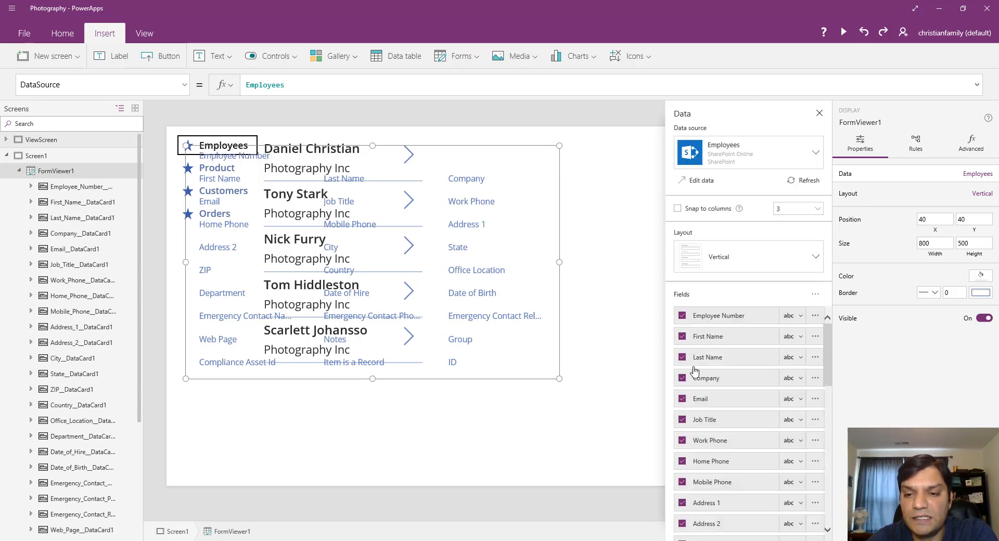
pyautogui.scroll(-5, 686, 419)
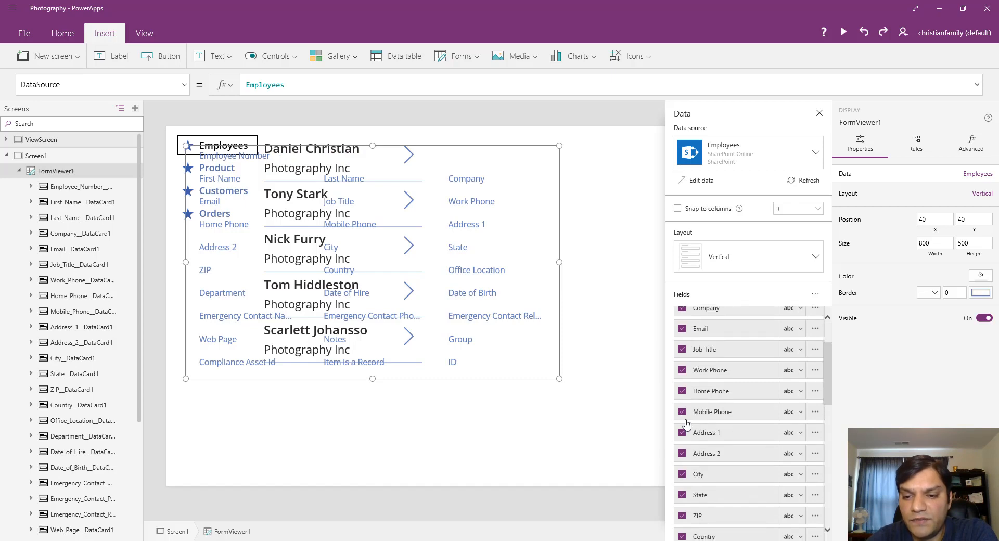
pyautogui.scroll(-4, 686, 423)
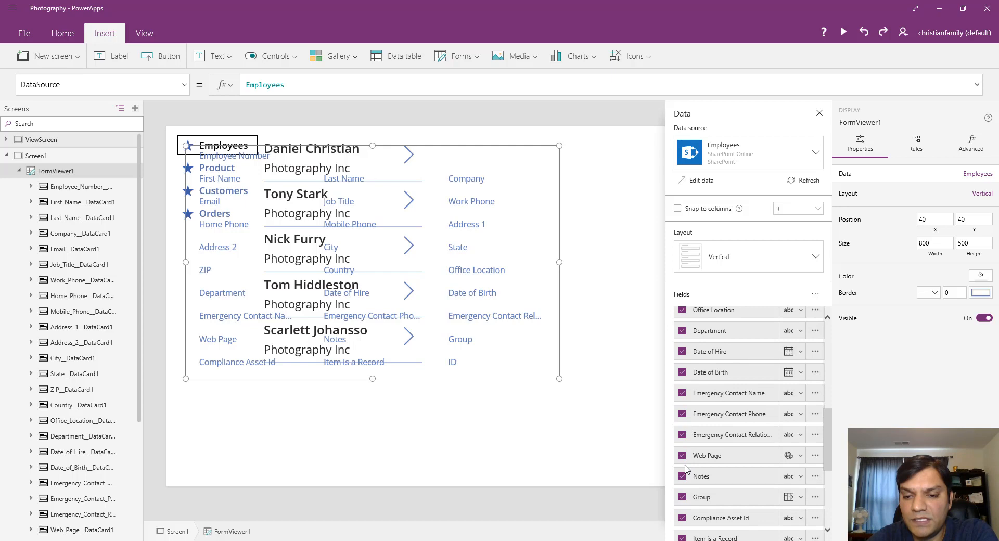
pyautogui.scroll(-3, 686, 469)
pyautogui.scroll(-1, 685, 469)
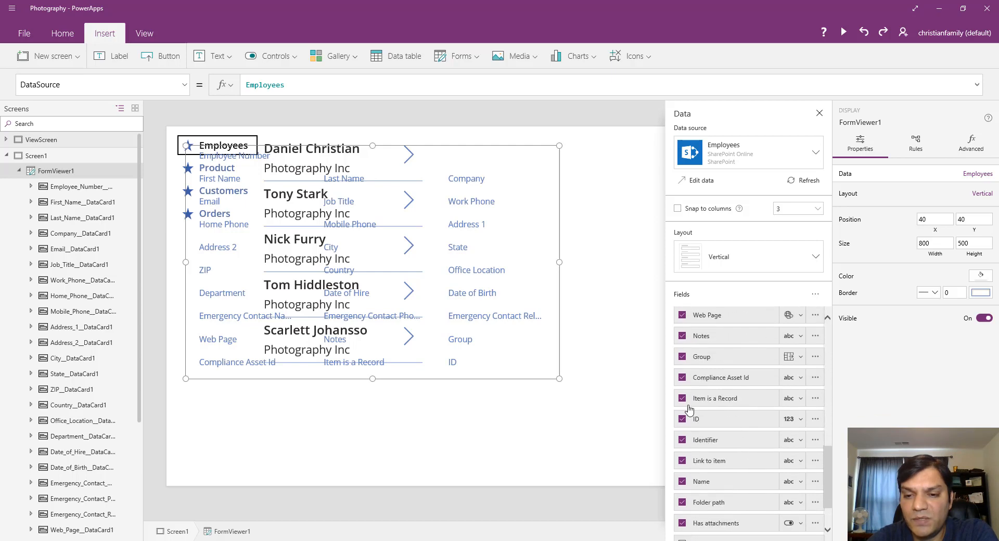
pyautogui.click(682, 378)
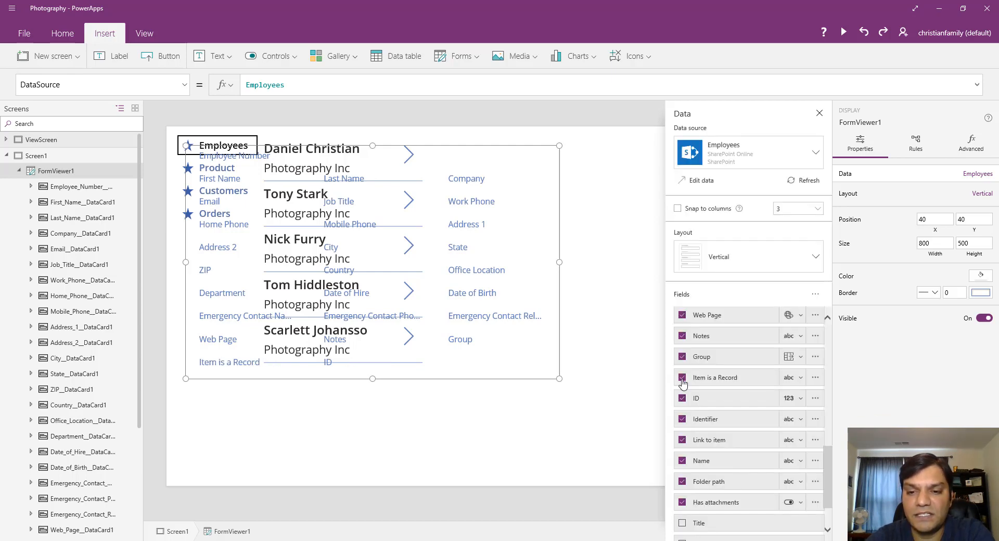
pyautogui.click(683, 383)
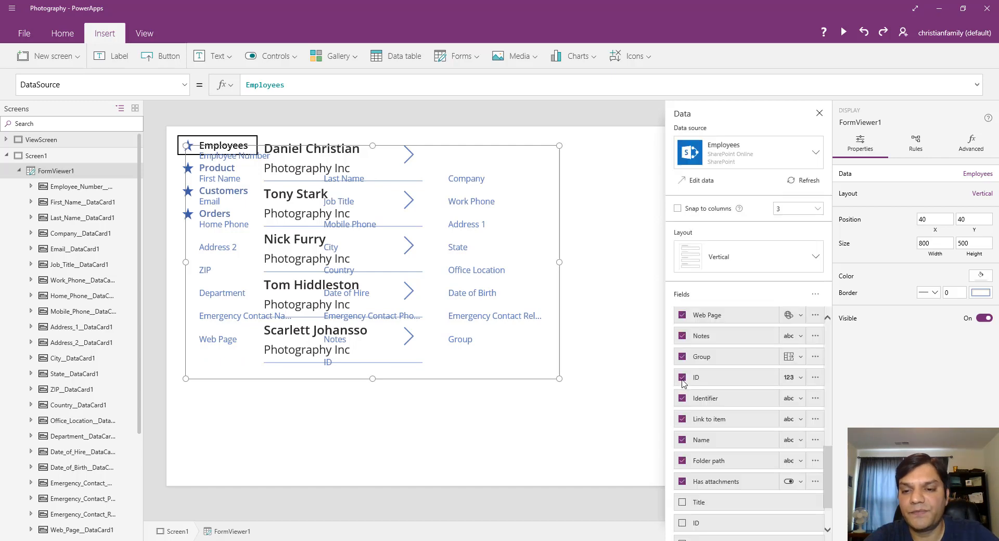
pyautogui.click(682, 379)
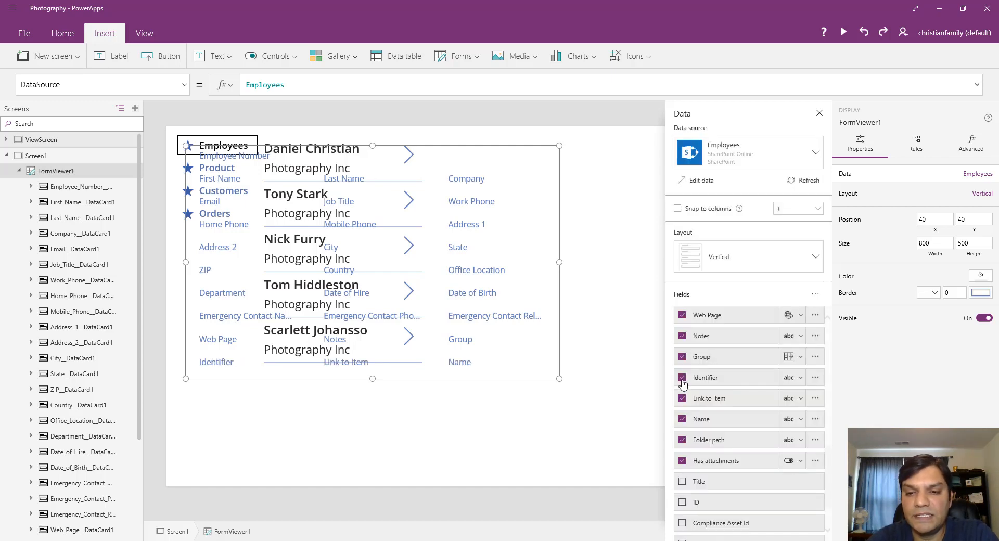
# Remove the Identifier, Link to item, Name, Folder path and Has attachments fields from the display form.
pyautogui.click(682, 378)
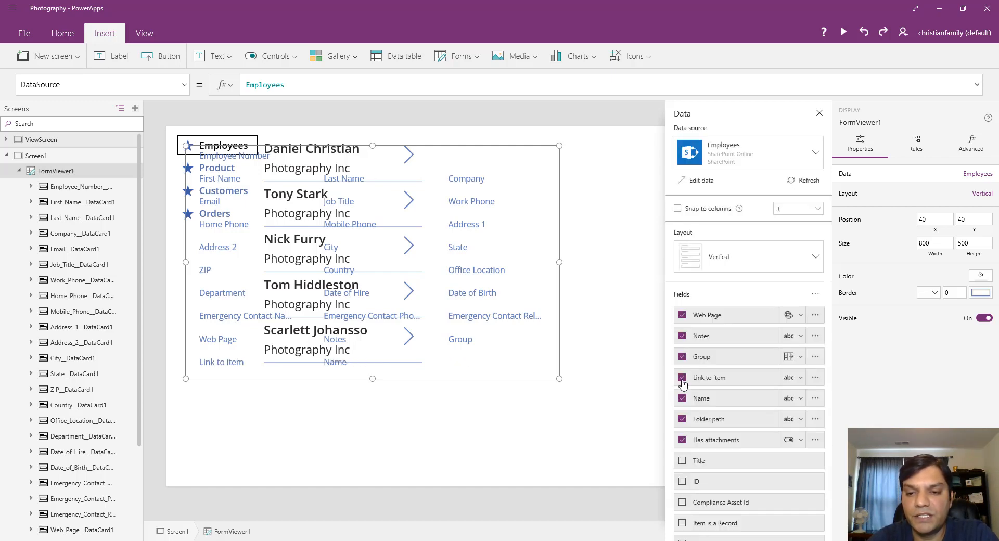
pyautogui.click(682, 379)
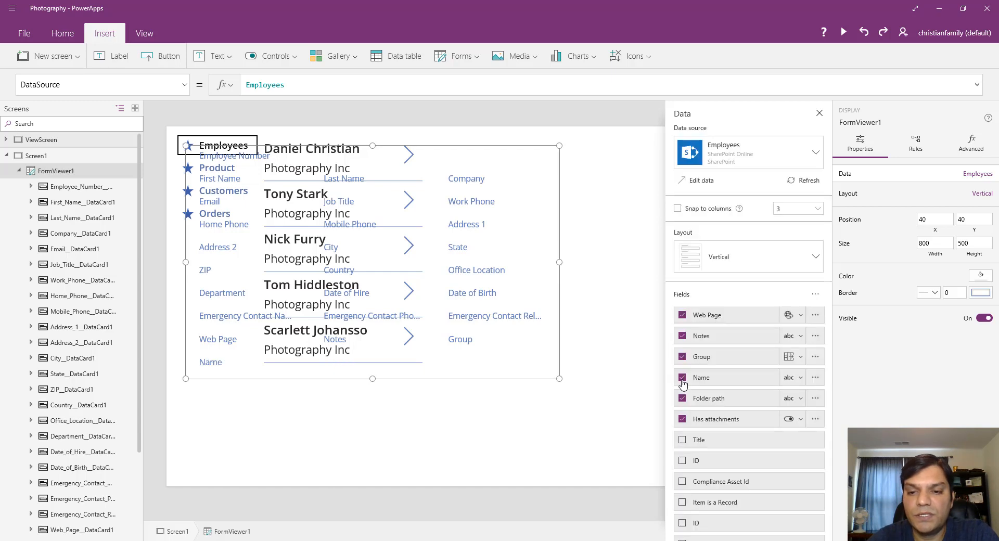
pyautogui.click(682, 379)
pyautogui.click(683, 379)
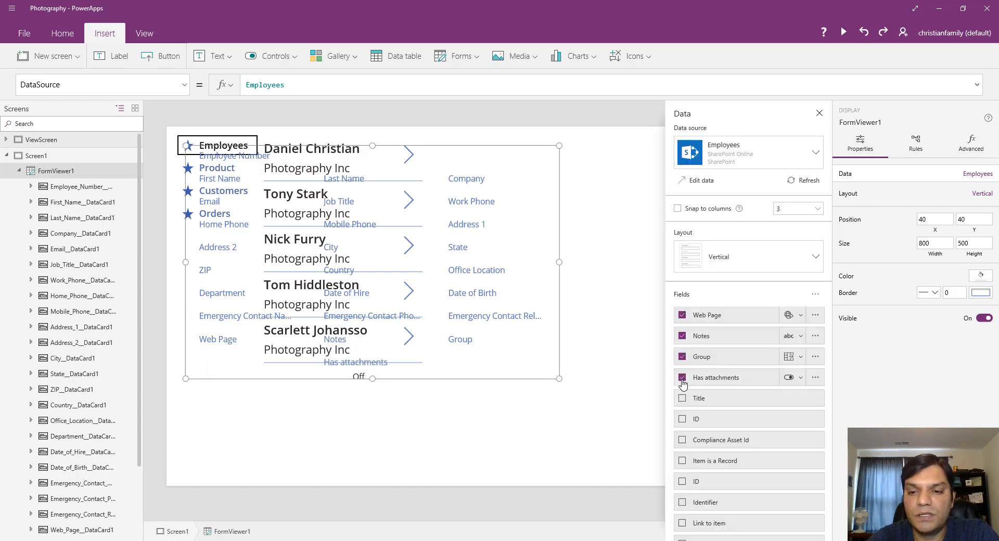
pyautogui.click(682, 378)
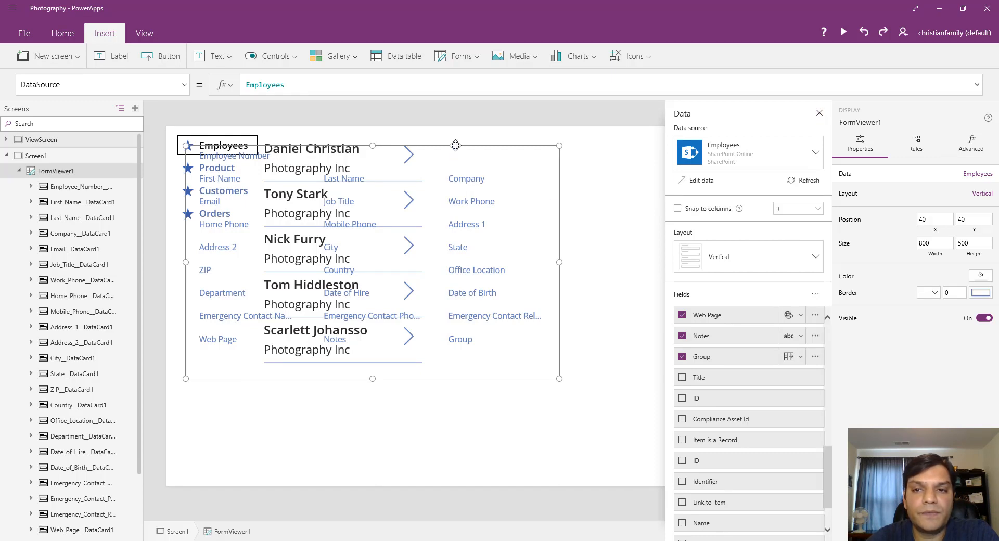
# Move FormViewer1 beside the gallery to X 547, Y 60 and enlarge it to about 819 by 700.
pyautogui.moveTo(456, 145); pyautogui.dragTo(693, 155)
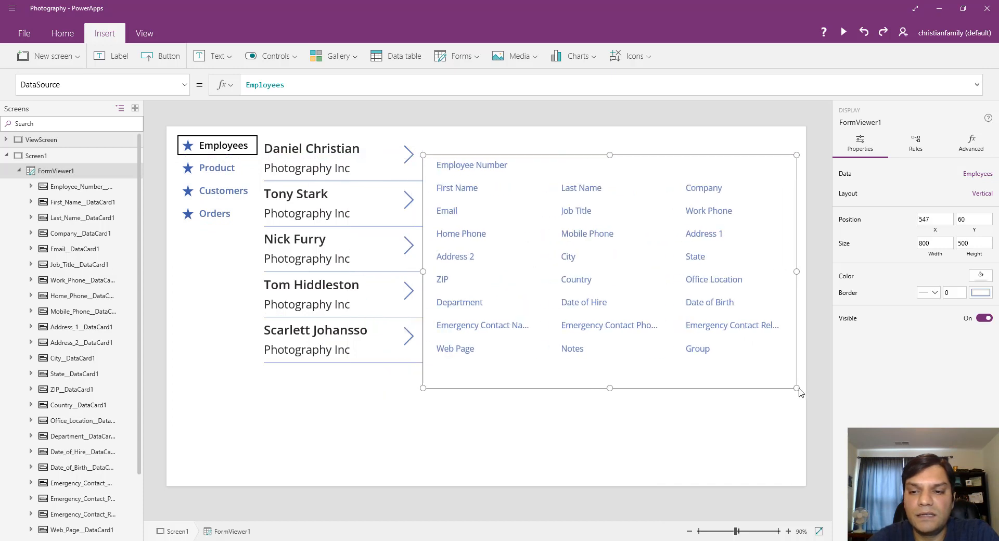
pyautogui.moveTo(800, 392); pyautogui.dragTo(814, 488)
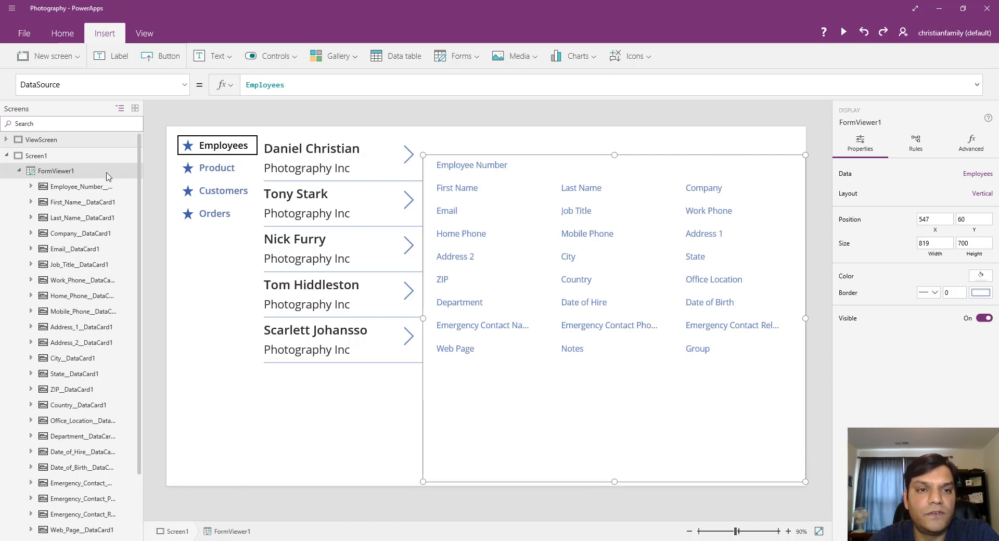
# Set the Item property of FormViewer1 to EmployeeGallery1.Selected.
pyautogui.click(185, 88)
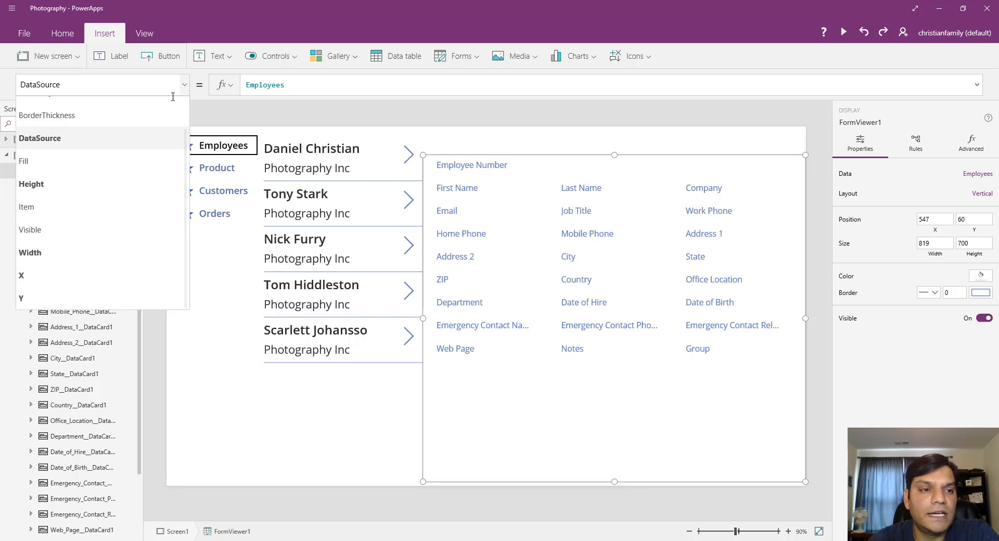
pyautogui.click(62, 208)
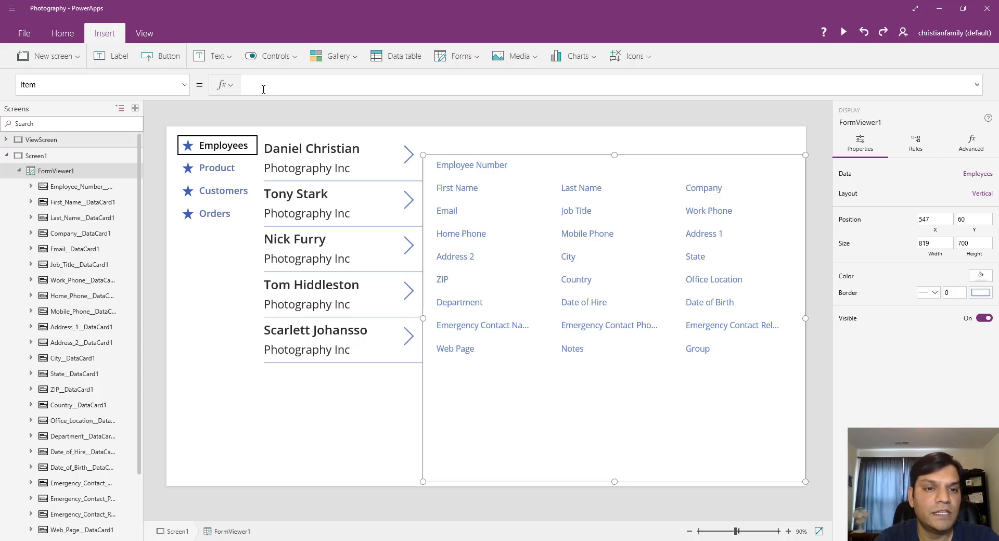
pyautogui.click(314, 393)
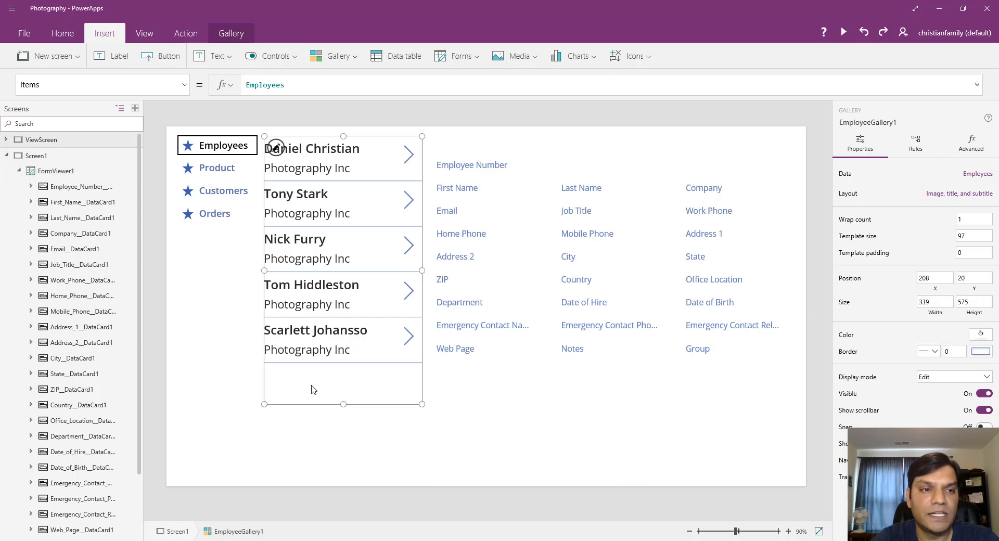
pyautogui.click(19, 172)
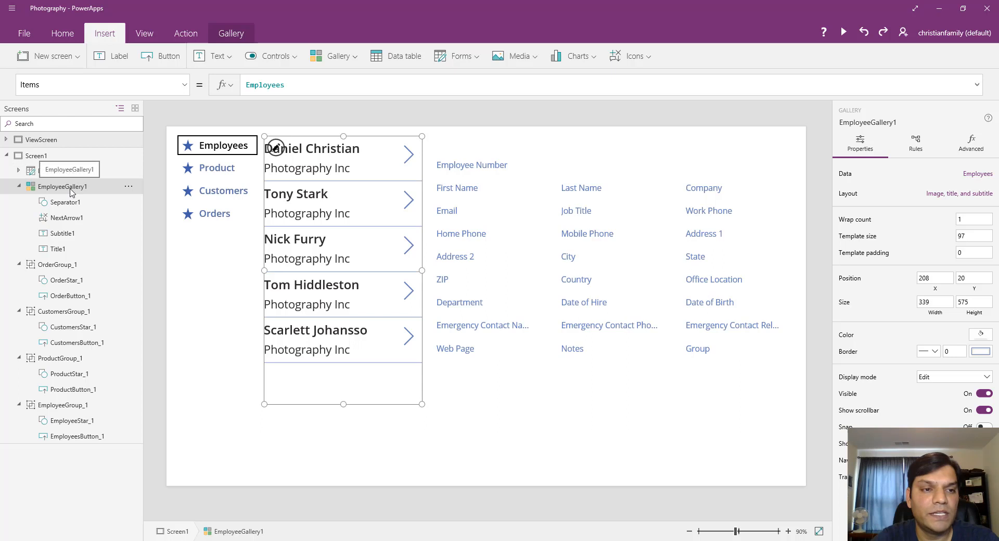
pyautogui.click(45, 172)
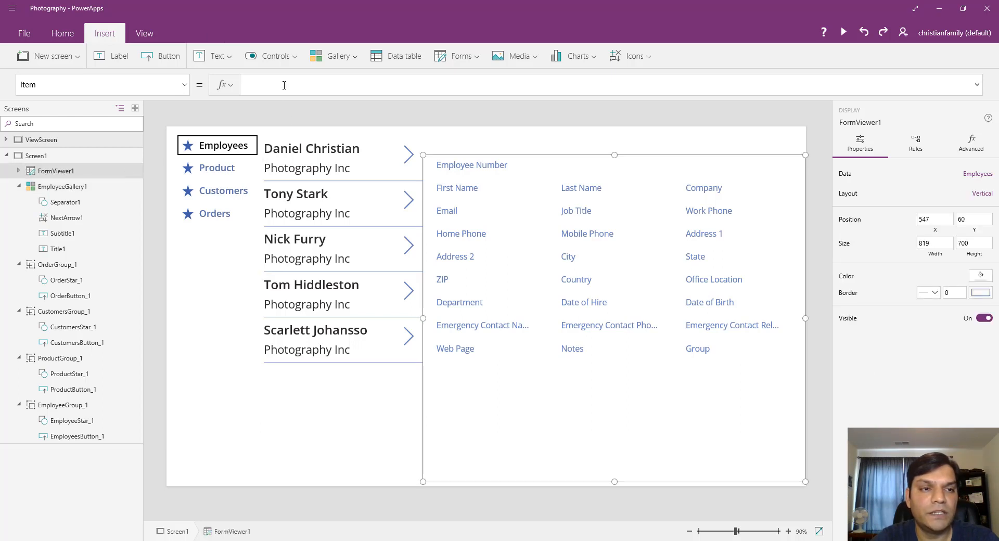
pyautogui.write('Employ')
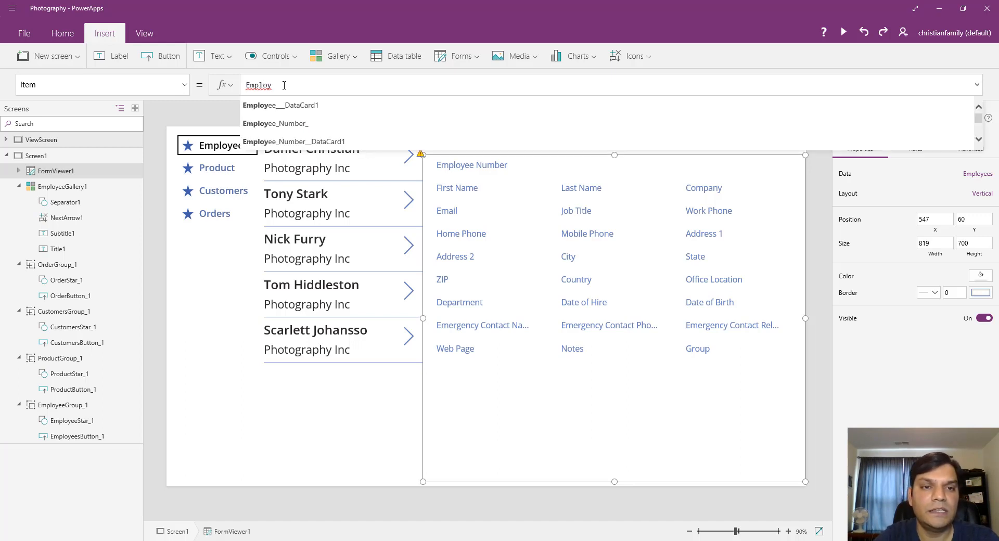
pyautogui.write('eeG')
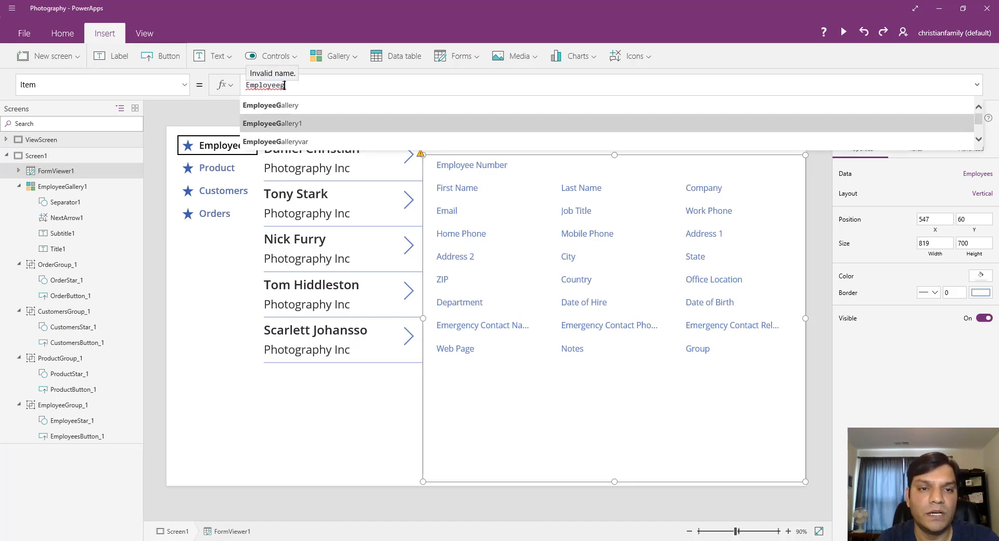
pyautogui.write('allery1.')
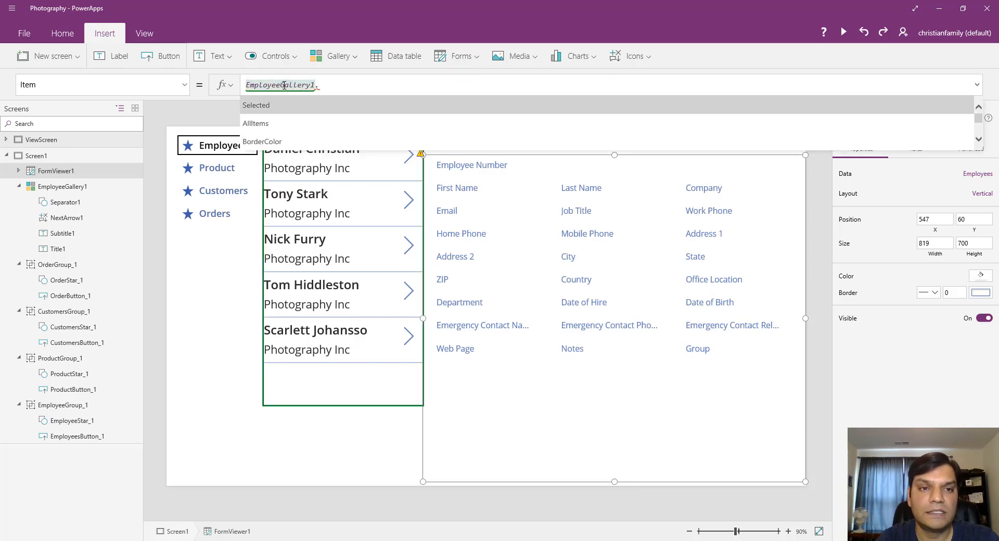
pyautogui.press('Tab')
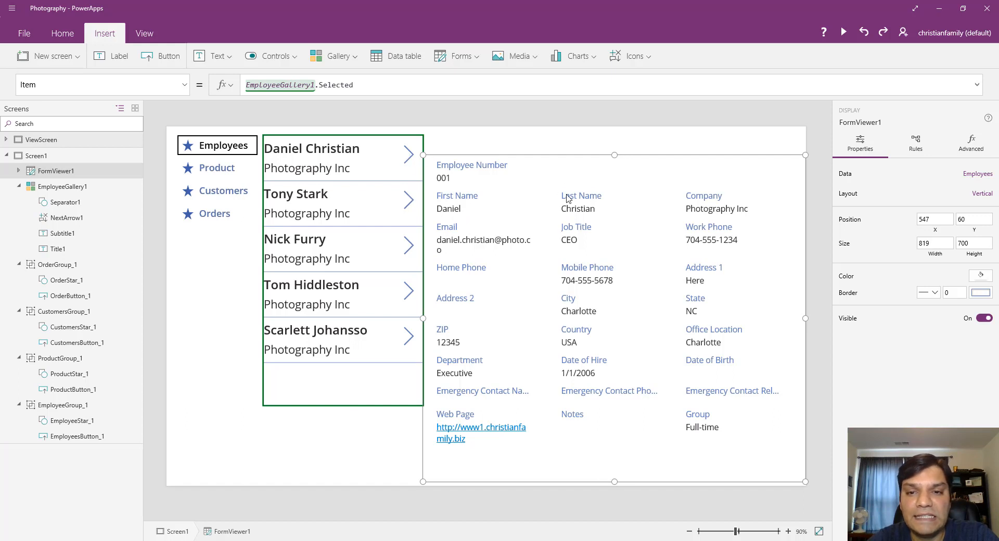
# Preview the app and open the second and fifth employees to check that the form follows the gallery selection.
pyautogui.click(410, 155)
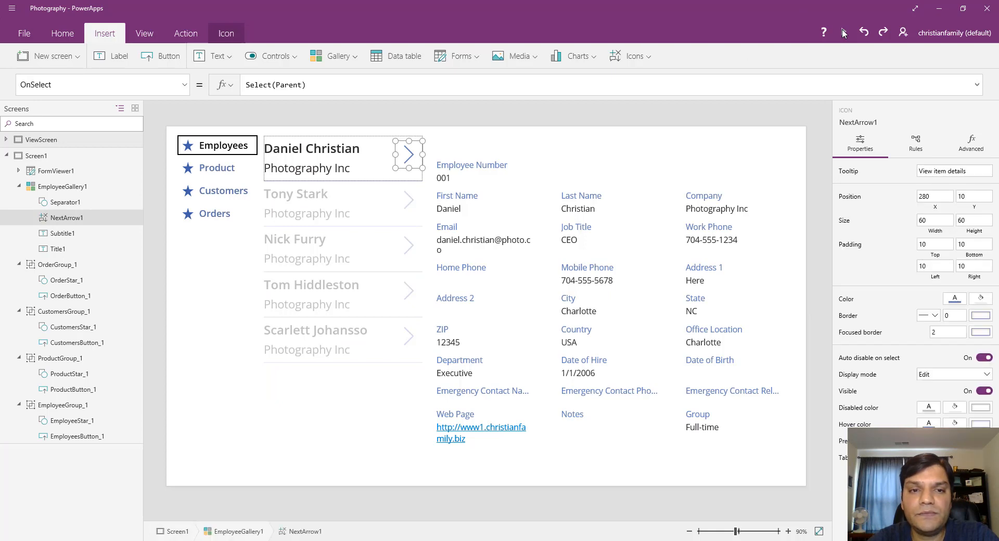
pyautogui.click(843, 32)
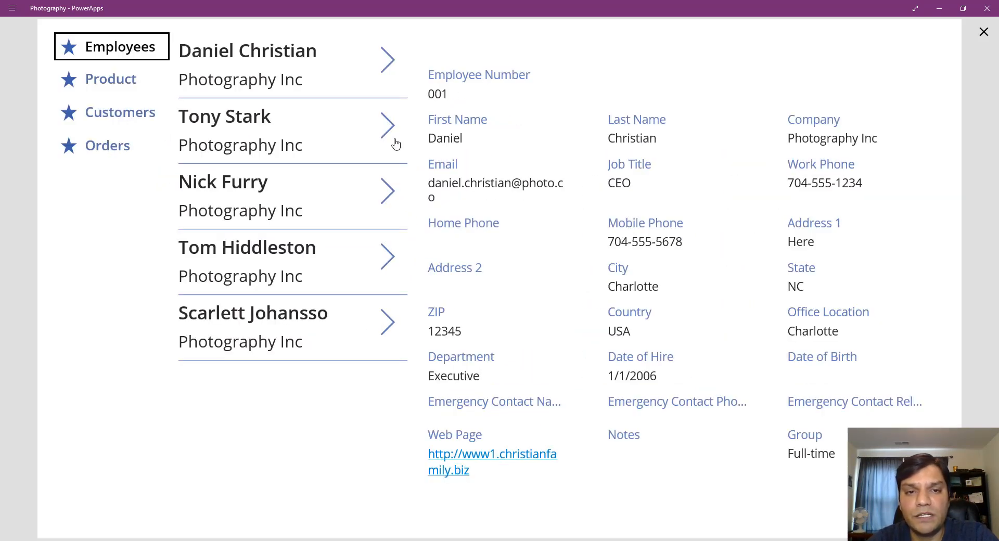
pyautogui.click(391, 130)
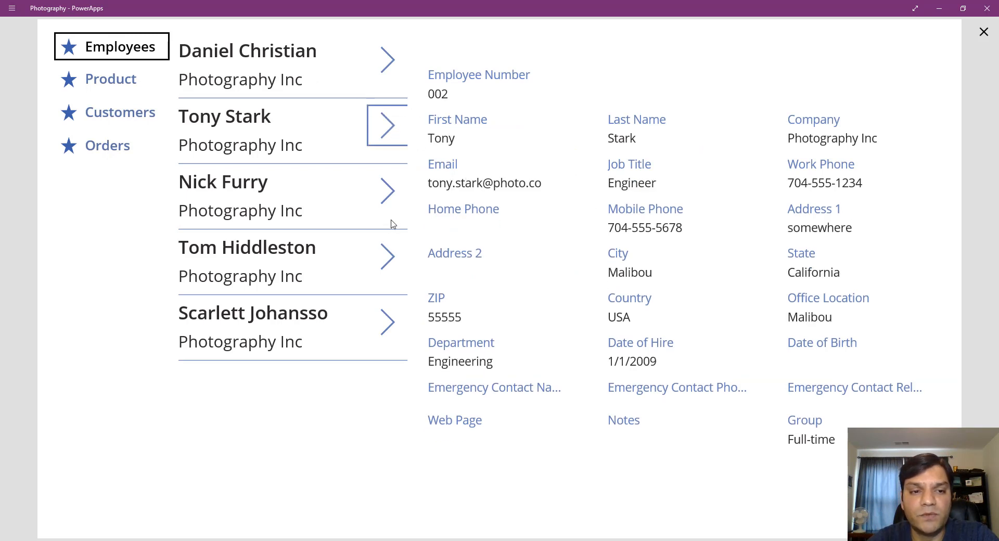
pyautogui.click(391, 326)
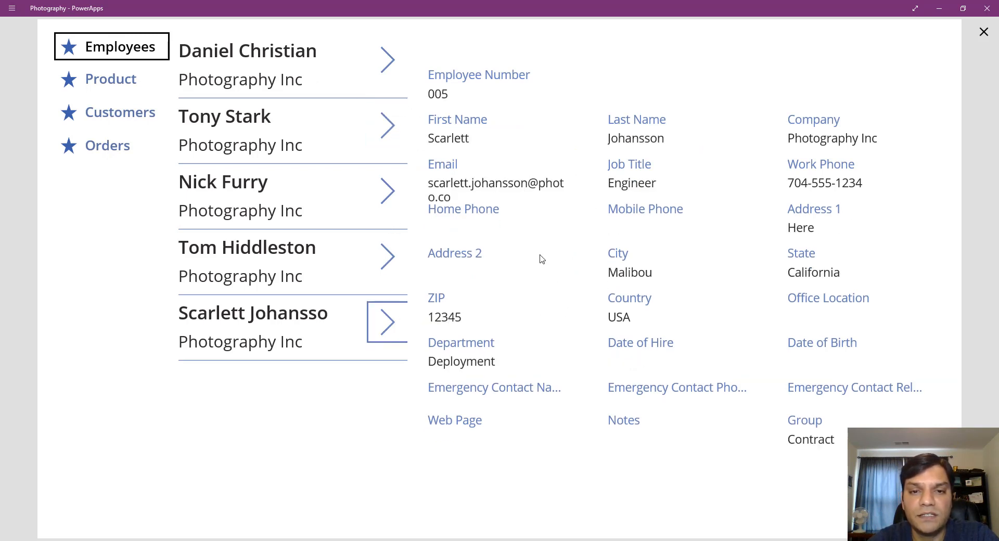
pyautogui.click(983, 33)
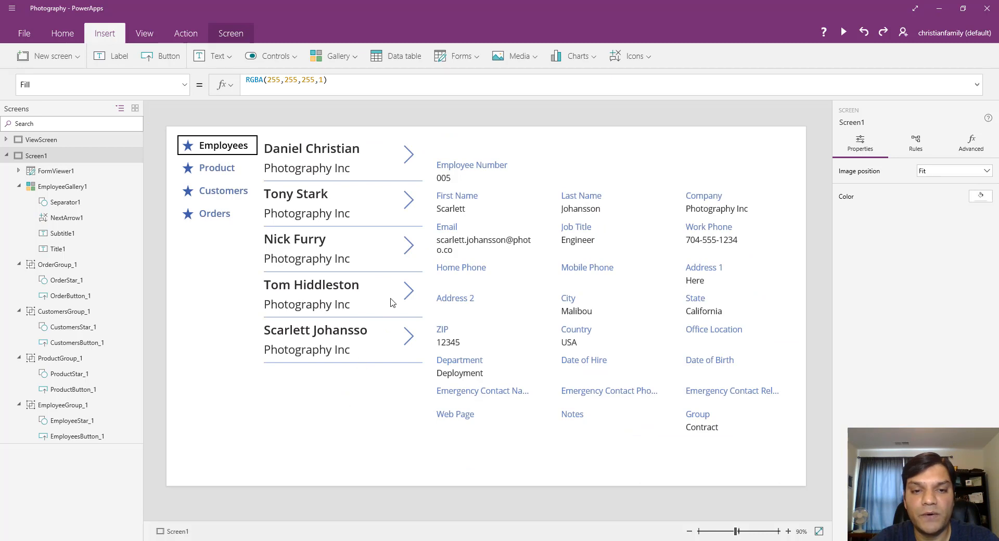
# Narrow EmployeeGallery1 to a width of about 317 and move NextArrow1 inside it to about X 238.
pyautogui.click(419, 229)
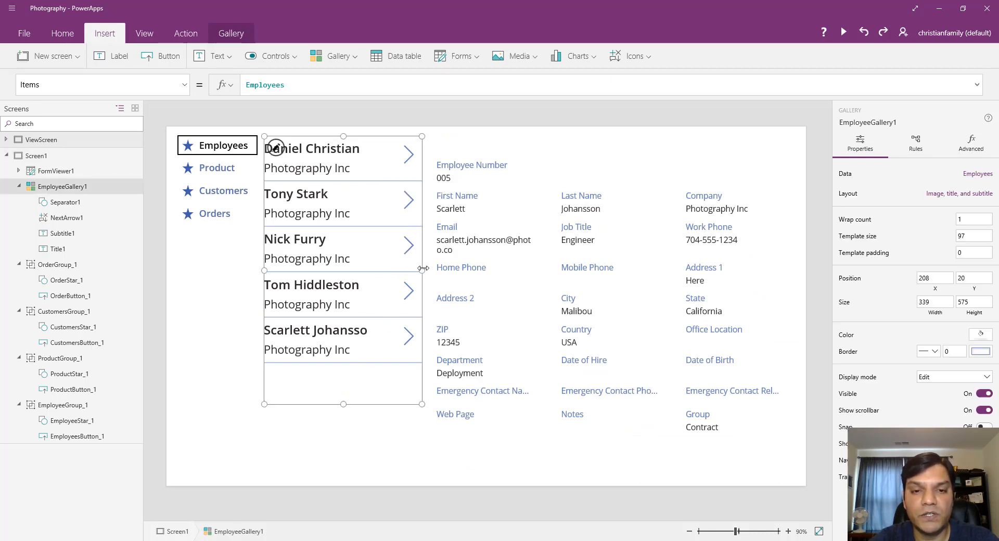
pyautogui.moveTo(422, 271); pyautogui.dragTo(413, 271)
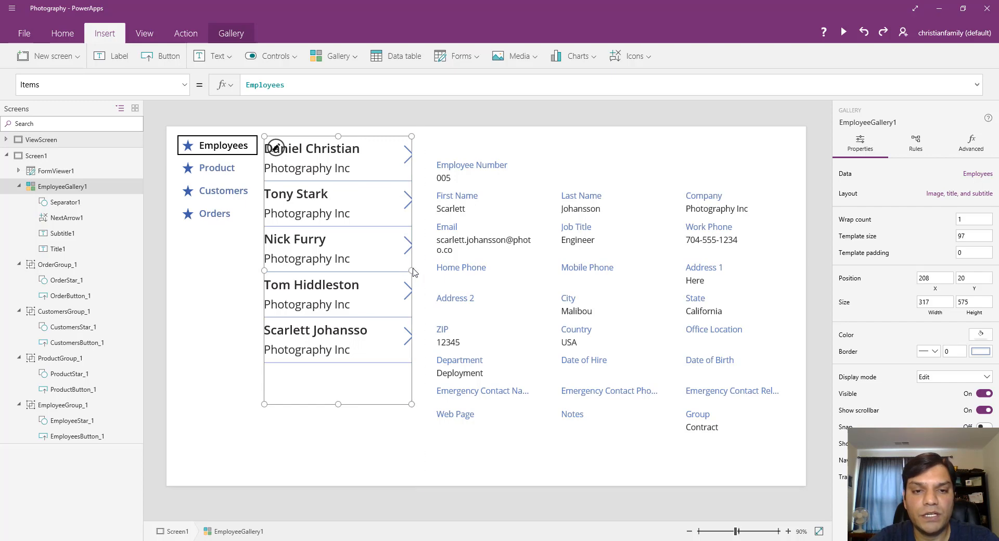
pyautogui.click(404, 165)
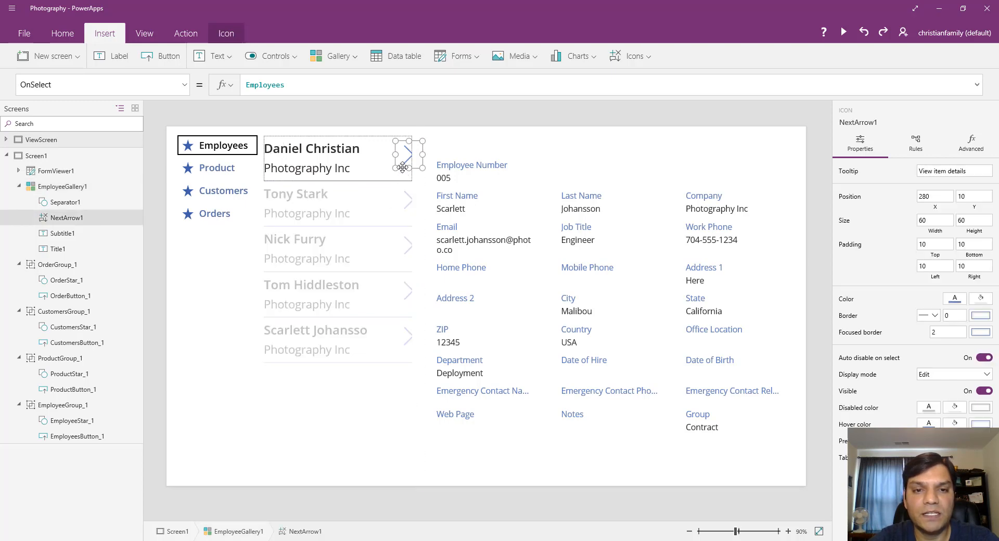
pyautogui.moveTo(389, 168); pyautogui.dragTo(380, 168)
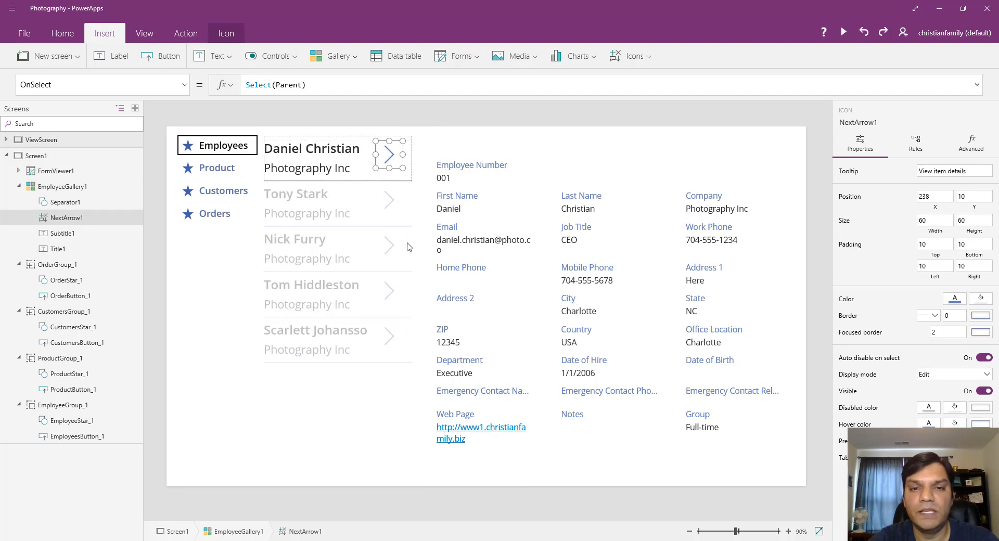
pyautogui.click(350, 430)
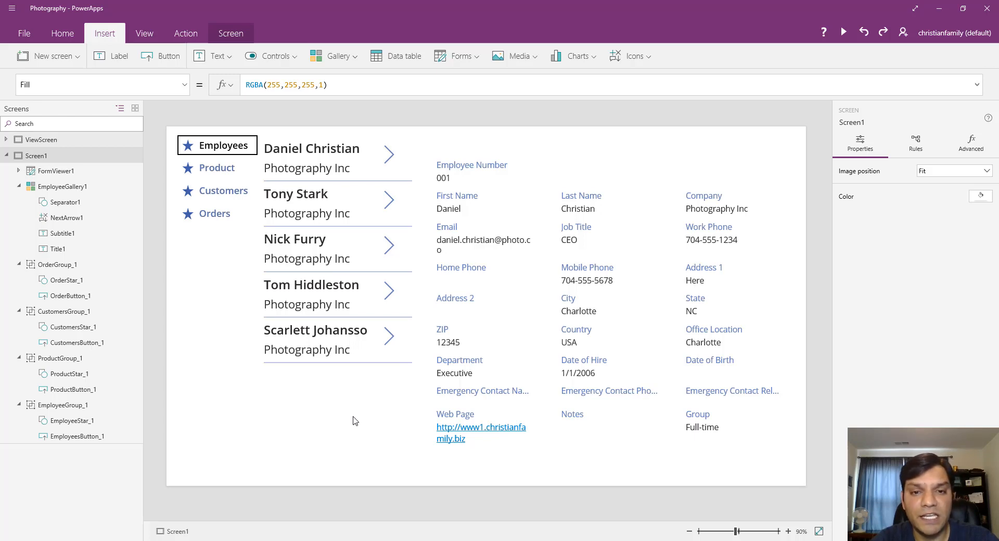
# Rename FormViewer1 as EmployeeViewForm1.
pyautogui.click(79, 171)
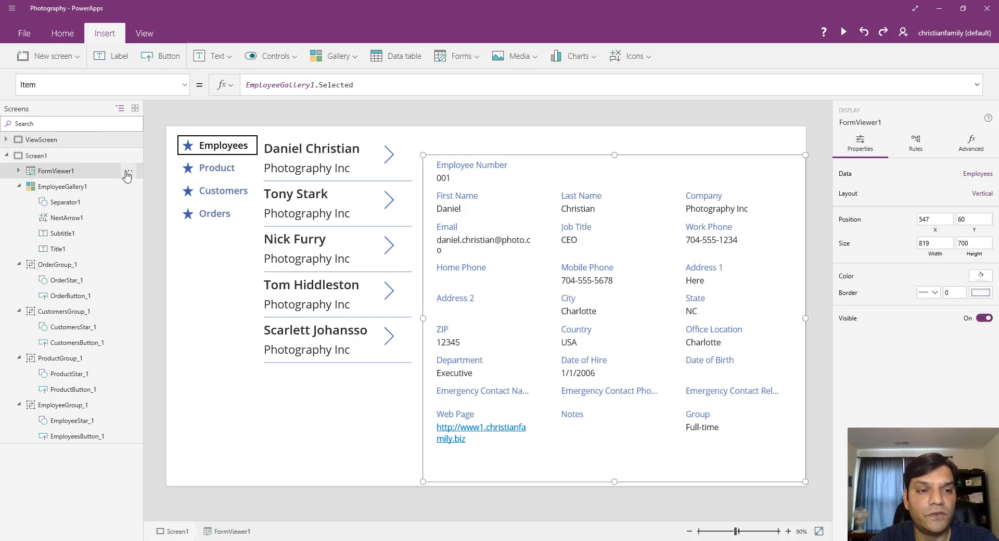
pyautogui.click(128, 171)
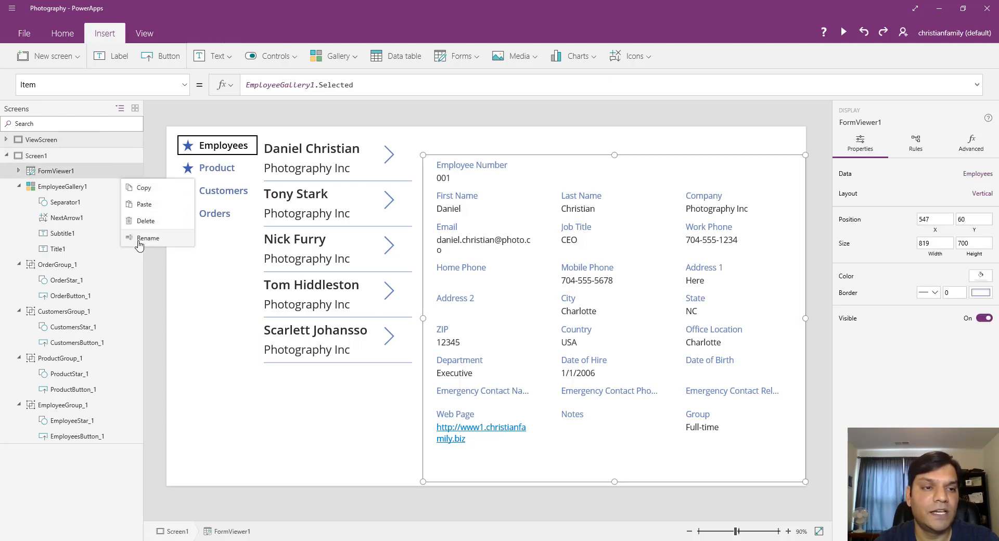
pyautogui.click(147, 239)
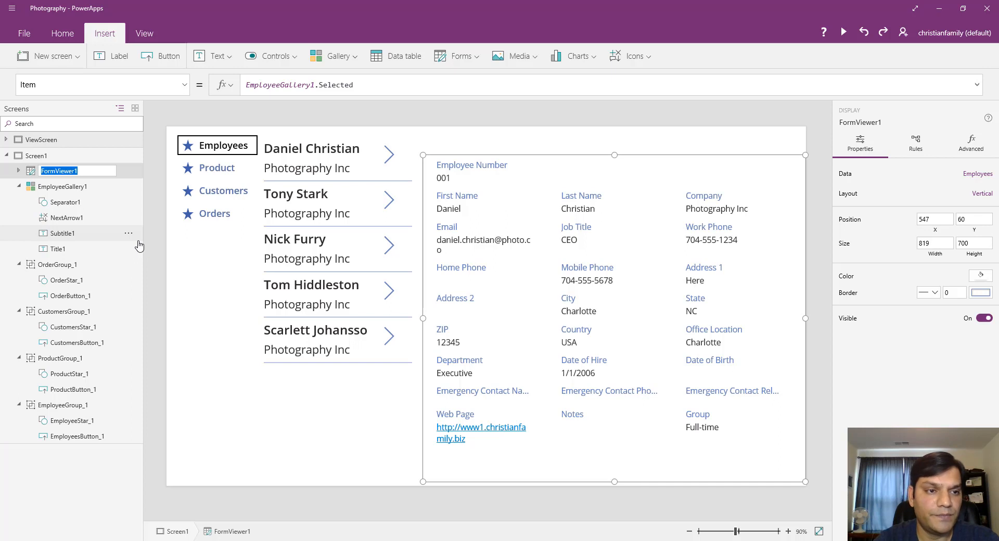
pyautogui.write('E')
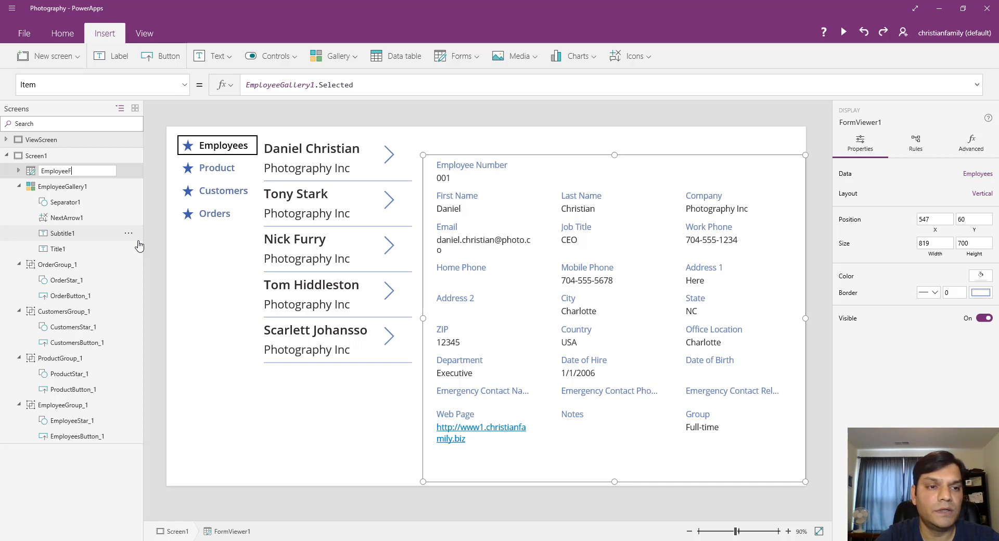
pyautogui.write('mployeeViewFo')
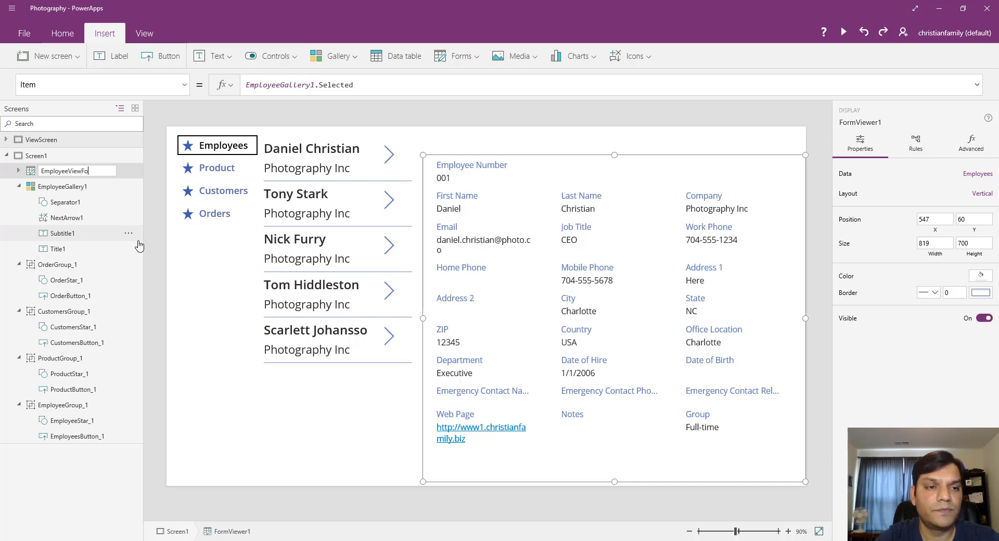
pyautogui.write('rm1')
pyautogui.press('Return')
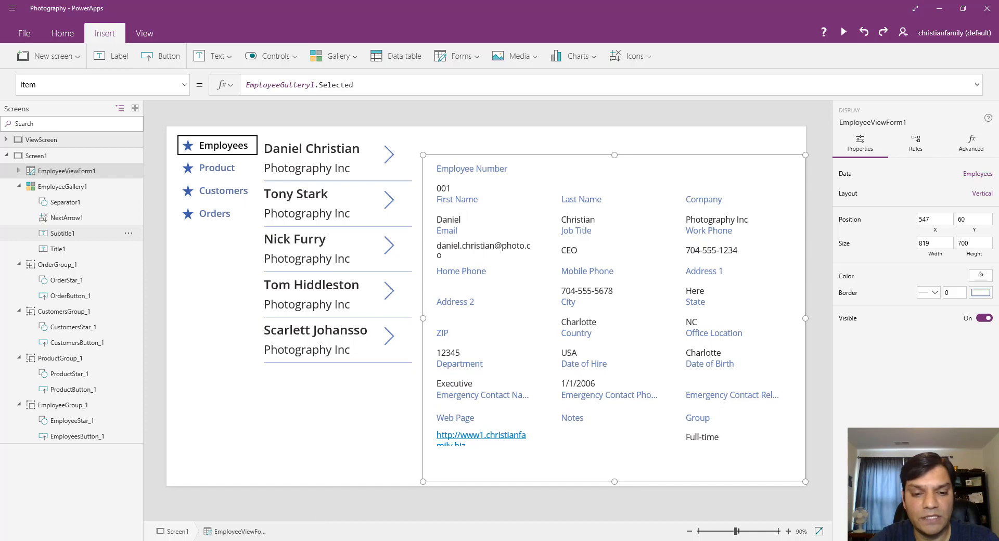
# Switch to the Photography web app in the browser, view the Employees Datasheet and List views, and return to PowerApps.
pyautogui.hotkey('alt', 'Tab')
pyautogui.hotkey('alt', 'Tab')
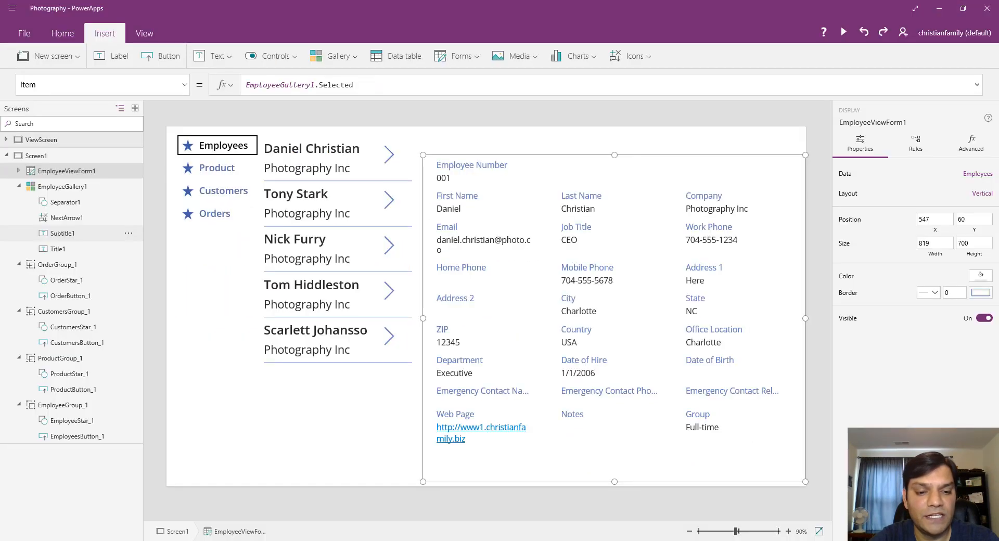
pyautogui.hotkey('alt', 'Tab')
pyautogui.click(158, 76)
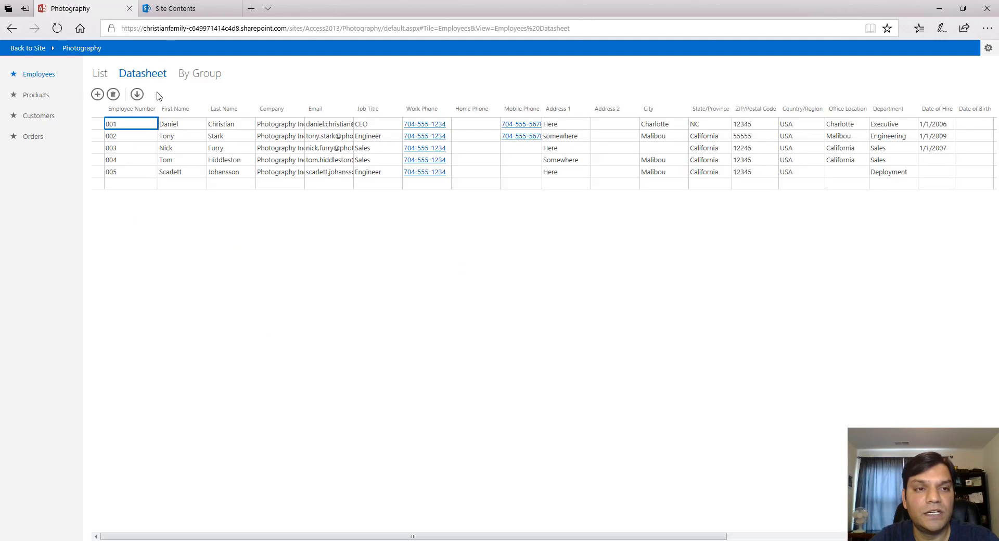
pyautogui.click(100, 75)
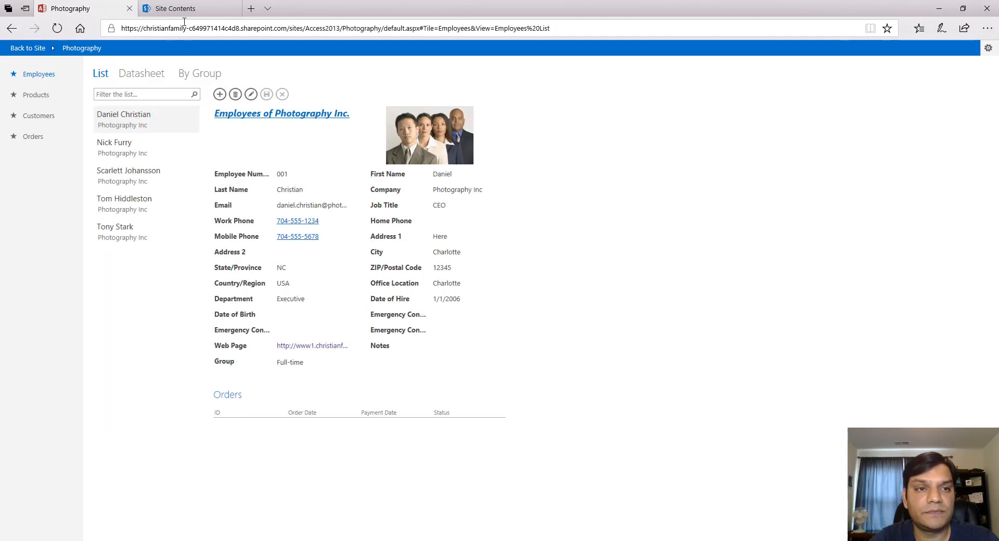
pyautogui.hotkey('alt', 'Tab')
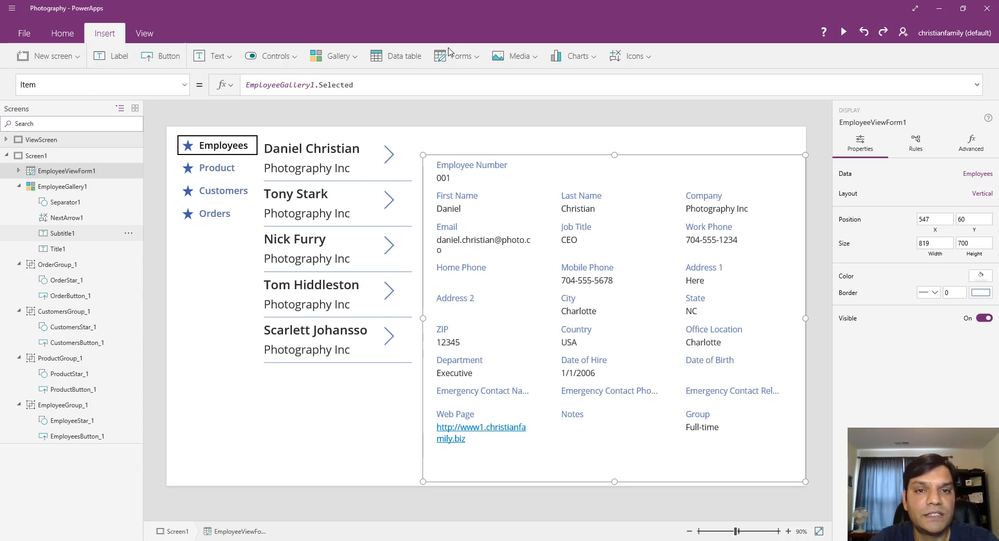
# Insert a data table on Screen1 and connect it to the Employees data source.
pyautogui.click(411, 57)
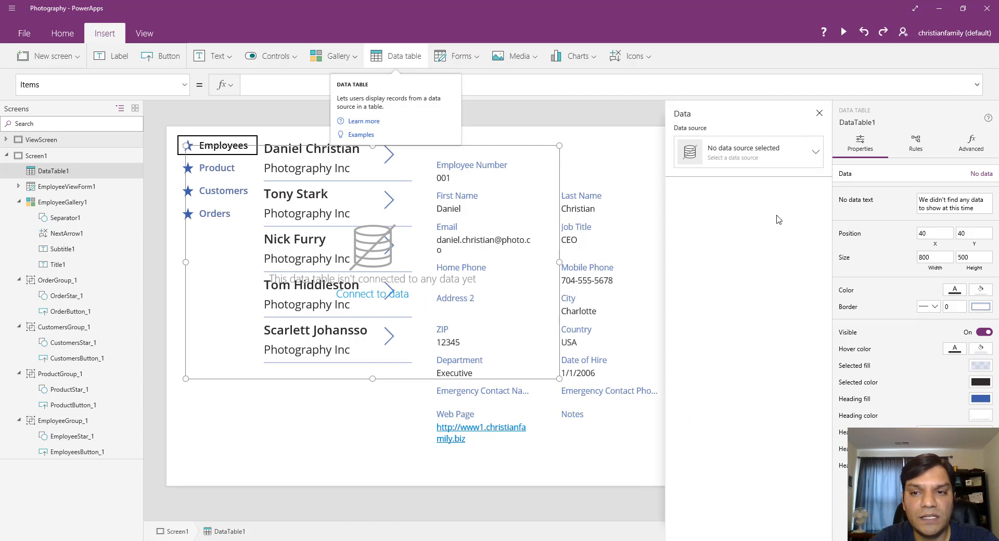
pyautogui.click(815, 156)
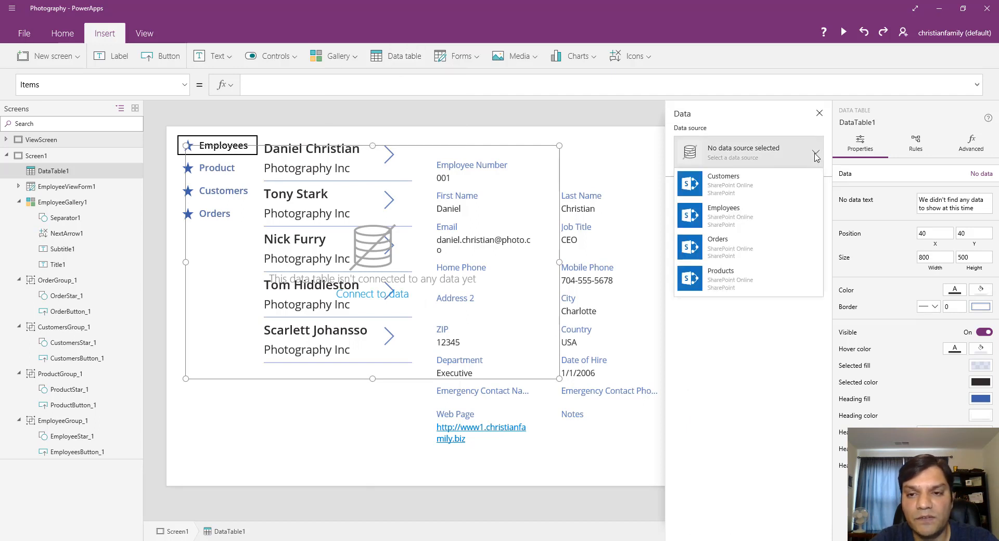
pyautogui.click(762, 217)
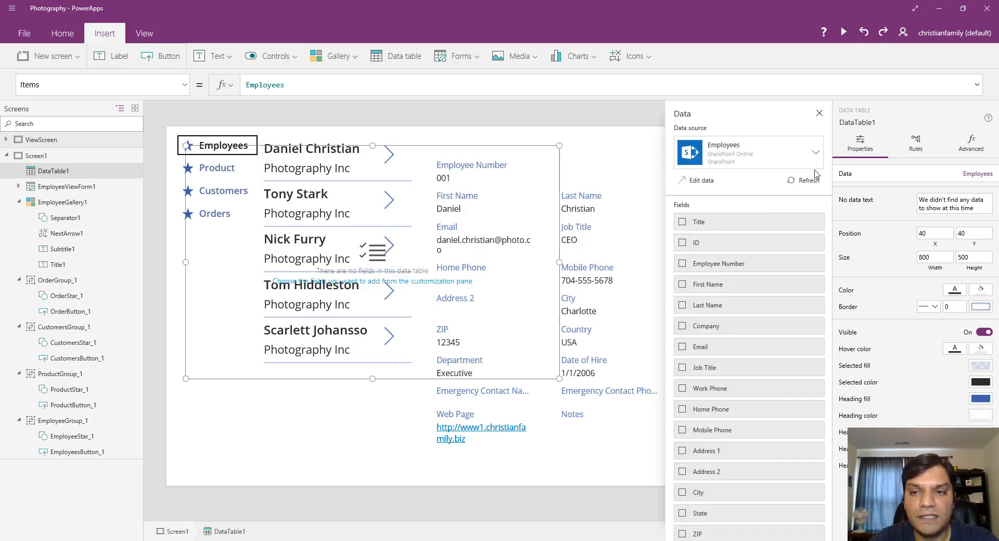
# Add the fields Employee Number, First Name, Last Name, Company, Email, Address 1, City and State to the data table.
pyautogui.click(683, 265)
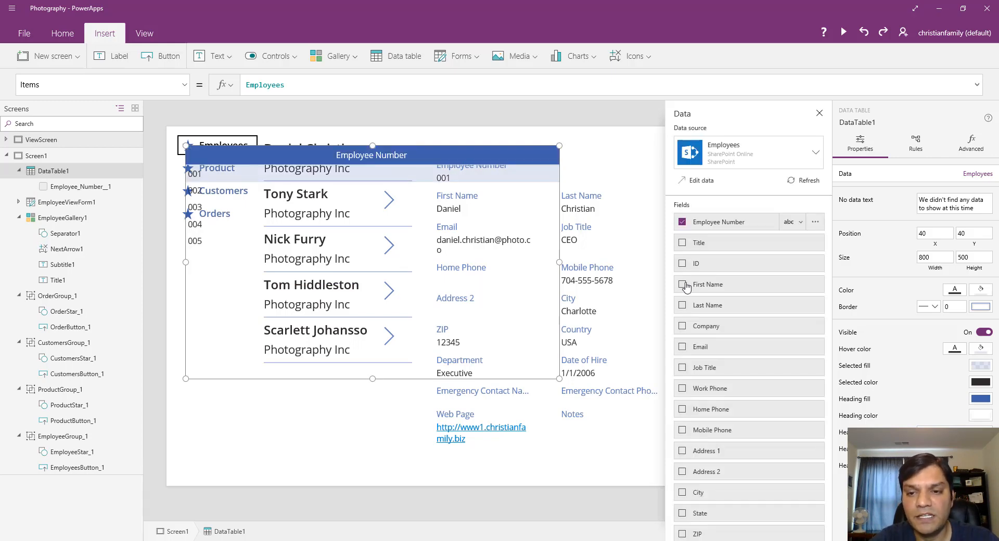
pyautogui.click(682, 285)
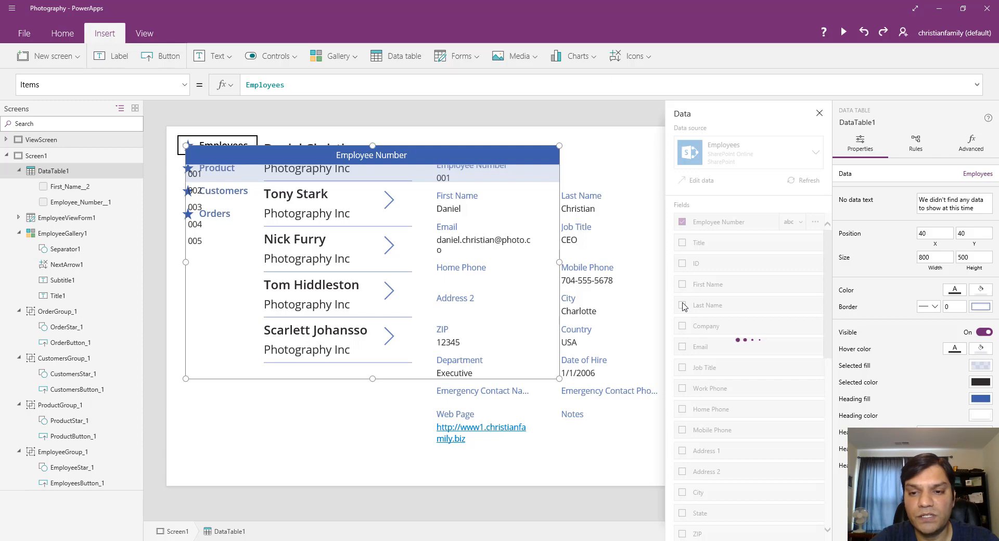
pyautogui.click(682, 306)
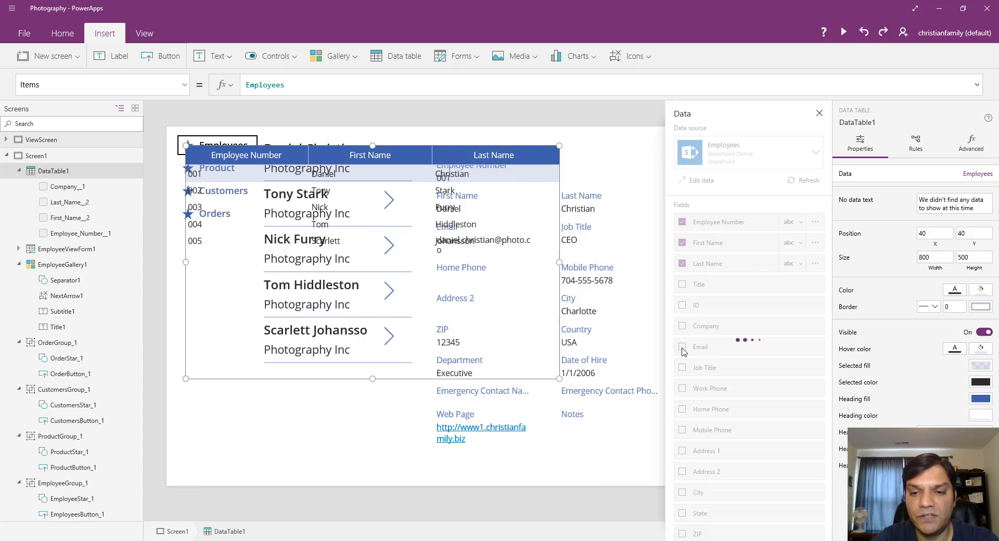
pyautogui.click(683, 352)
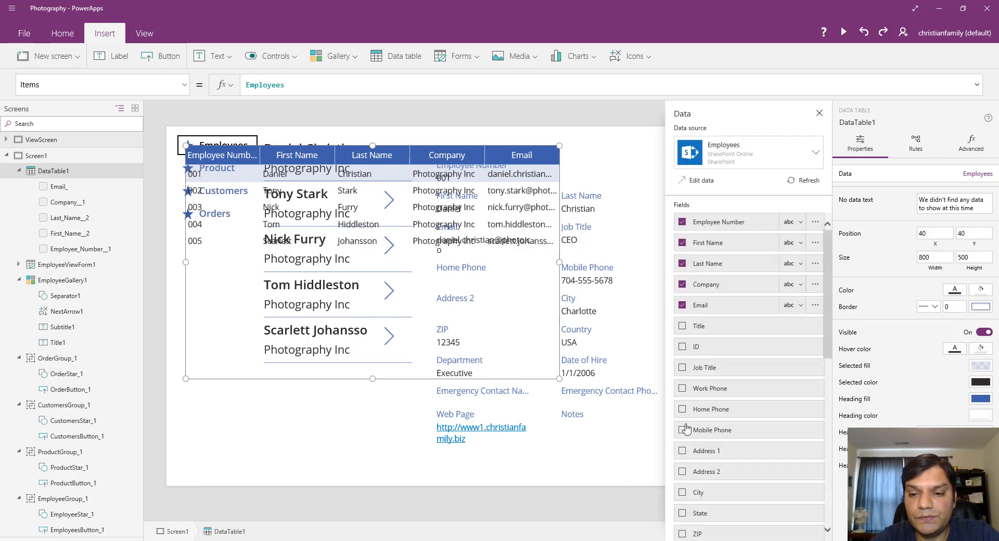
pyautogui.click(683, 452)
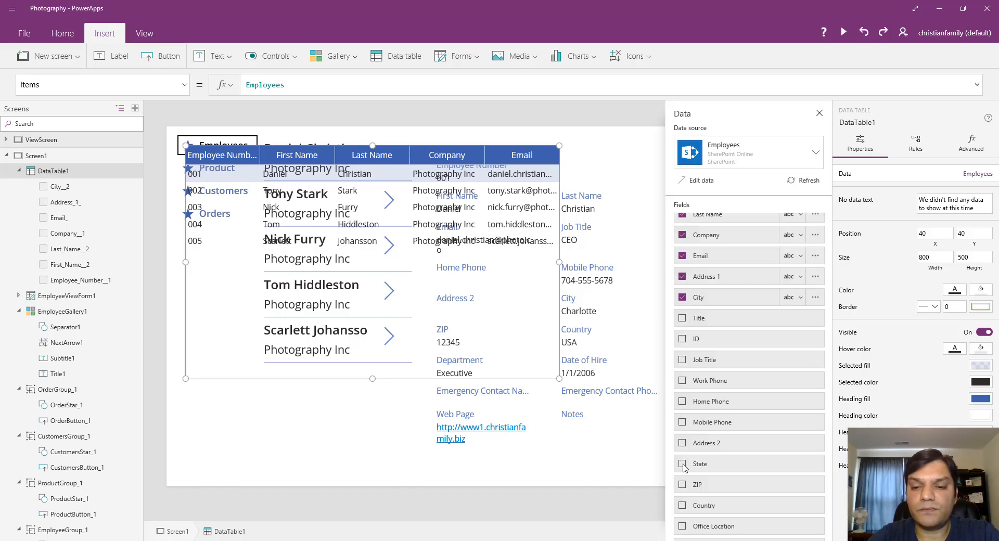
pyautogui.click(682, 464)
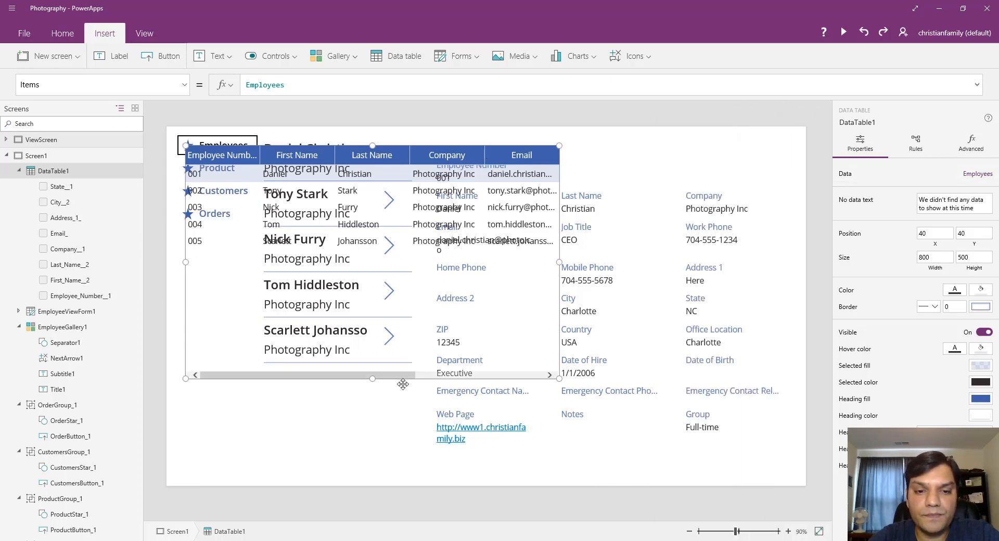
# Move the data table over the employee form to about X 566, Y 53 and rename it EmployeeDataTable.
pyautogui.moveTo(404, 386); pyautogui.dragTo(649, 386)
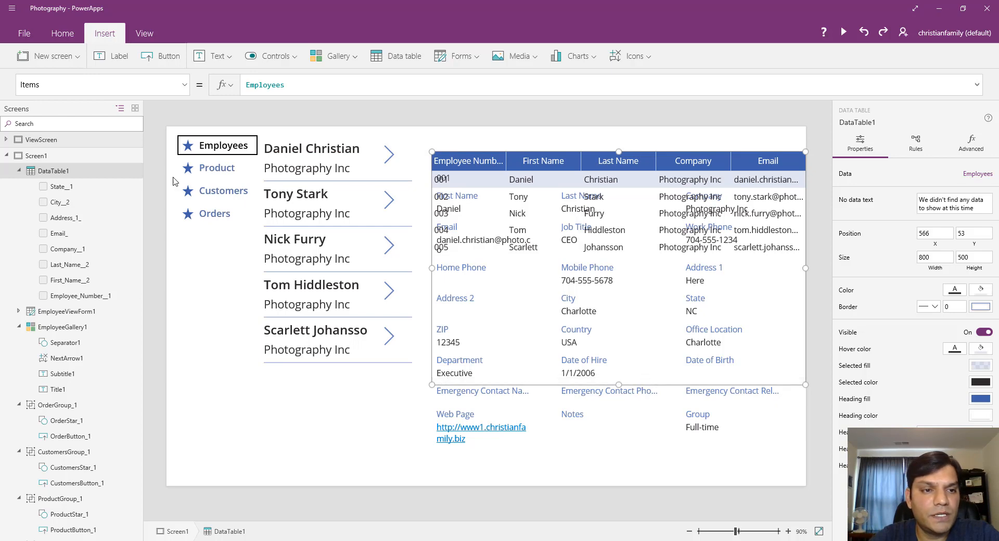
pyautogui.click(128, 171)
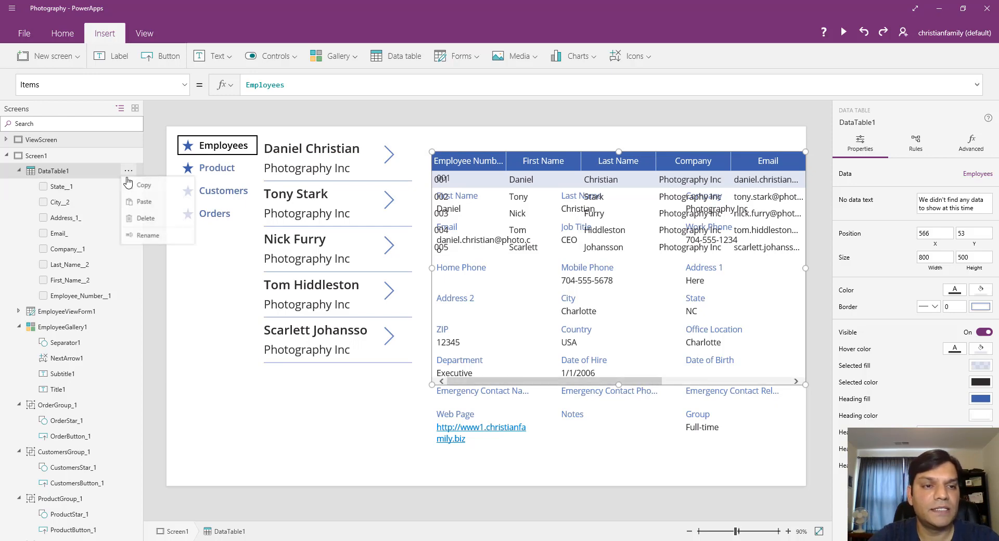
pyautogui.click(139, 240)
pyautogui.press('BackSpace')
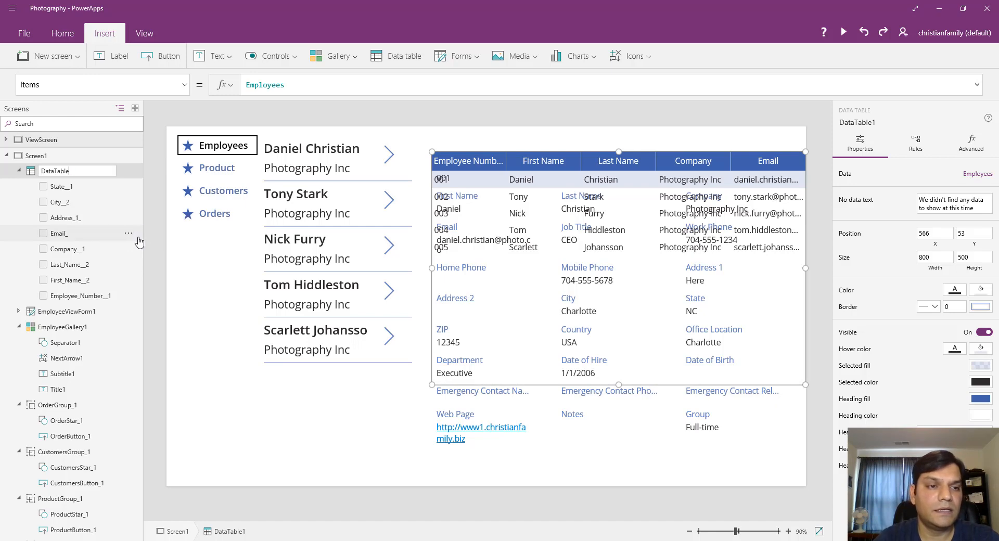
pyautogui.press('Home')
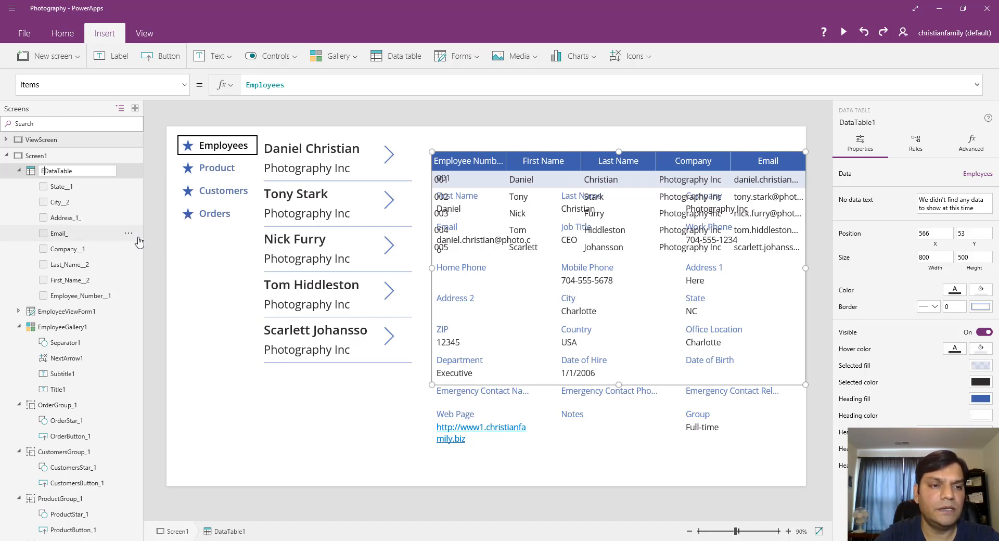
pyautogui.write('Employee')
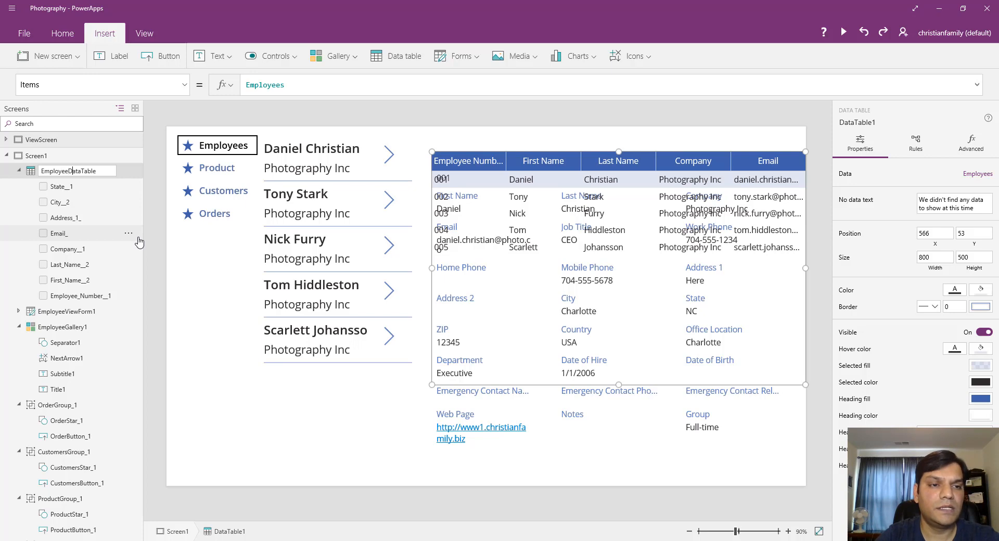
pyautogui.press('Return')
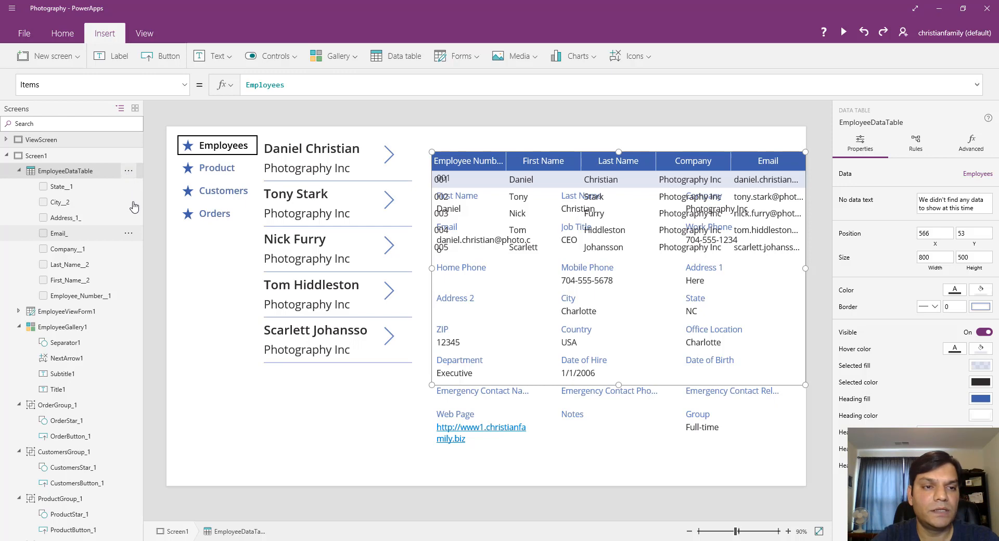
# Add a 1 to the data table's name so it reads EmployeeDataTable1.
pyautogui.click(129, 171)
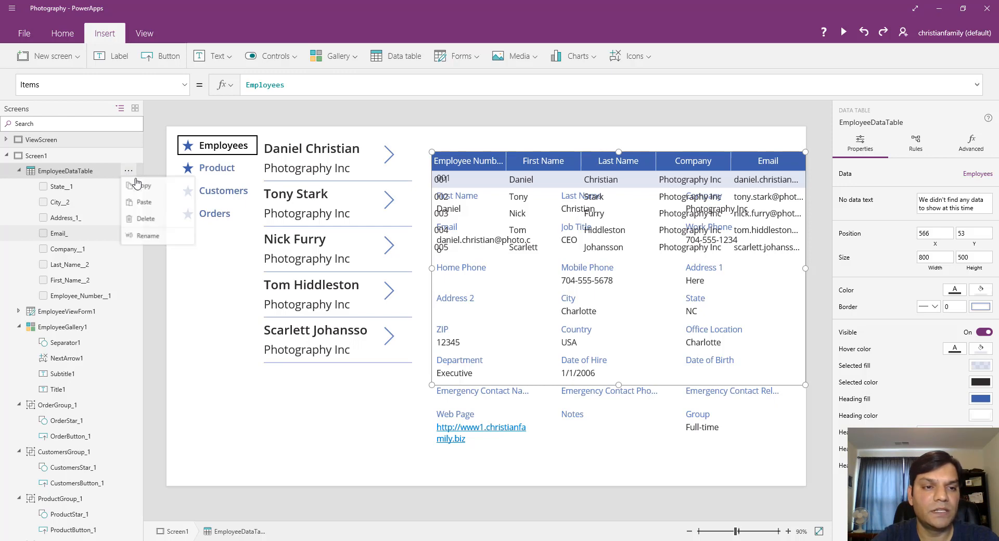
pyautogui.click(142, 238)
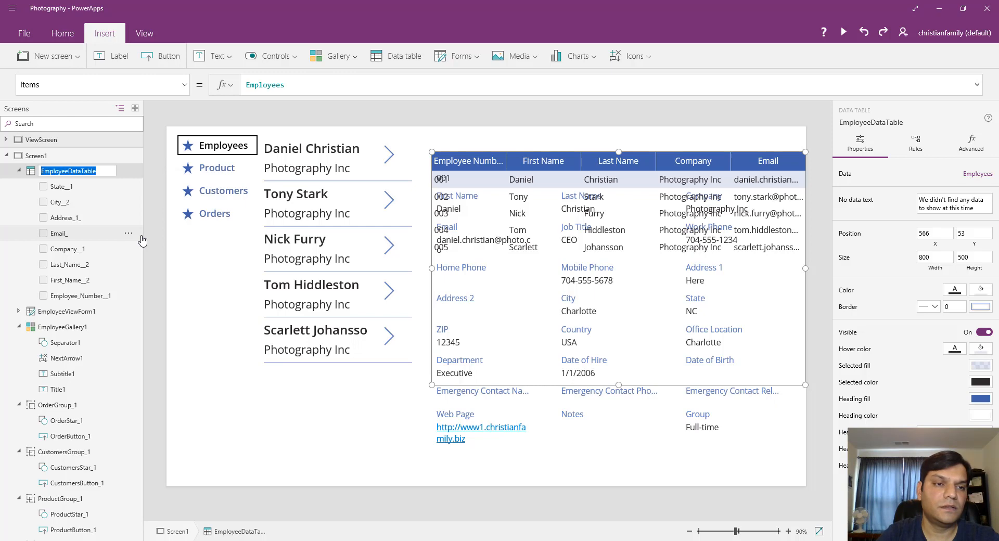
pyautogui.press('End')
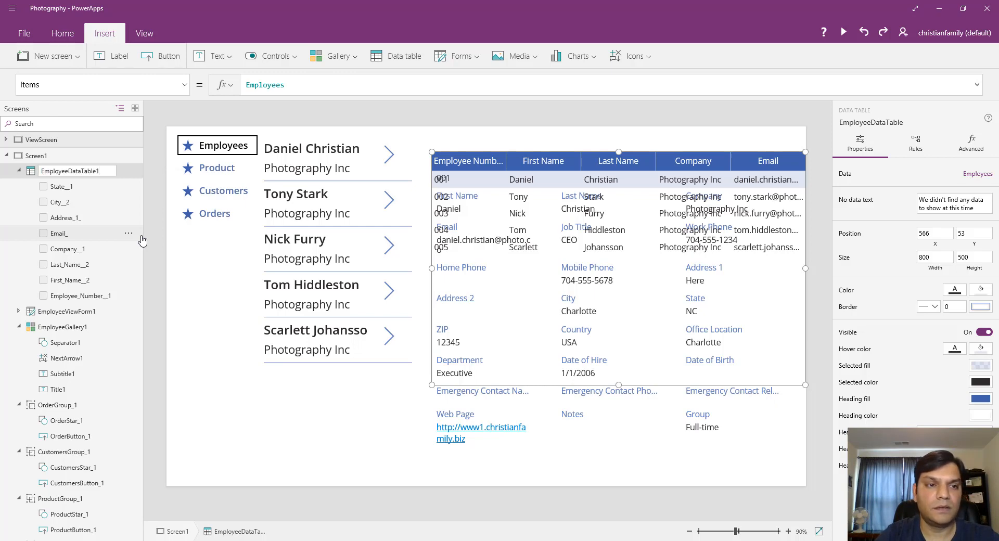
pyautogui.press('Return')
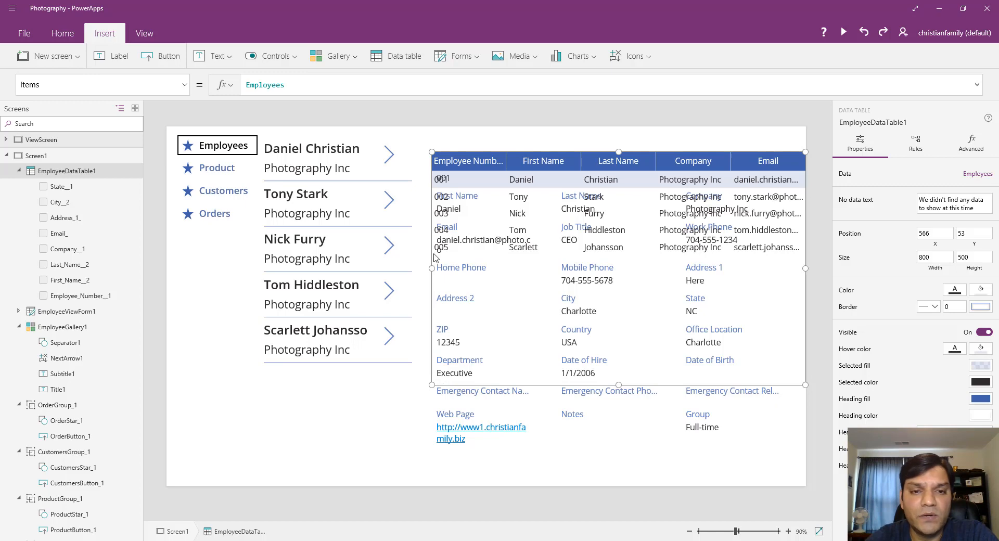
# Select the third employee and move EmployeeGallery1 down to about X 212, Y 68 to free space above it.
pyautogui.click(371, 260)
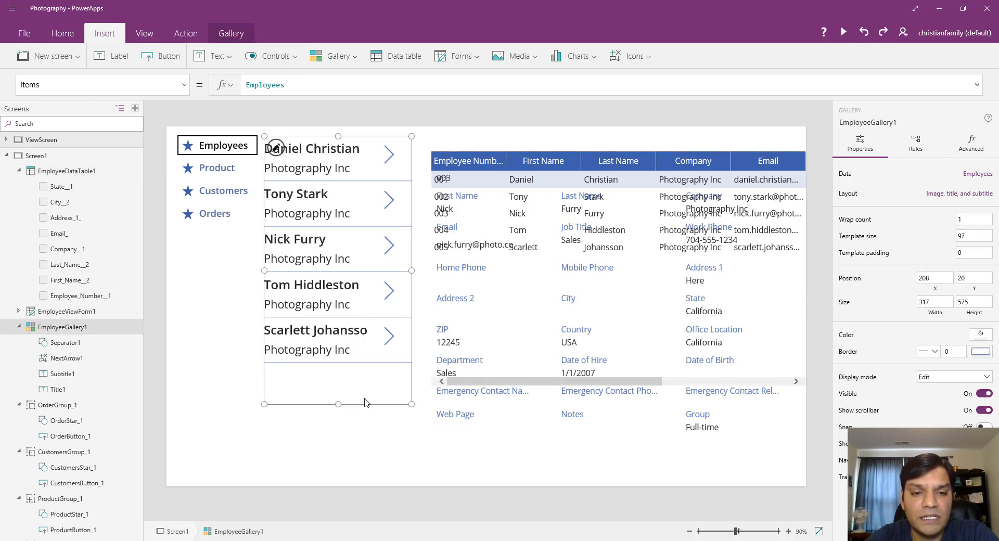
pyautogui.moveTo(366, 404); pyautogui.dragTo(375, 426)
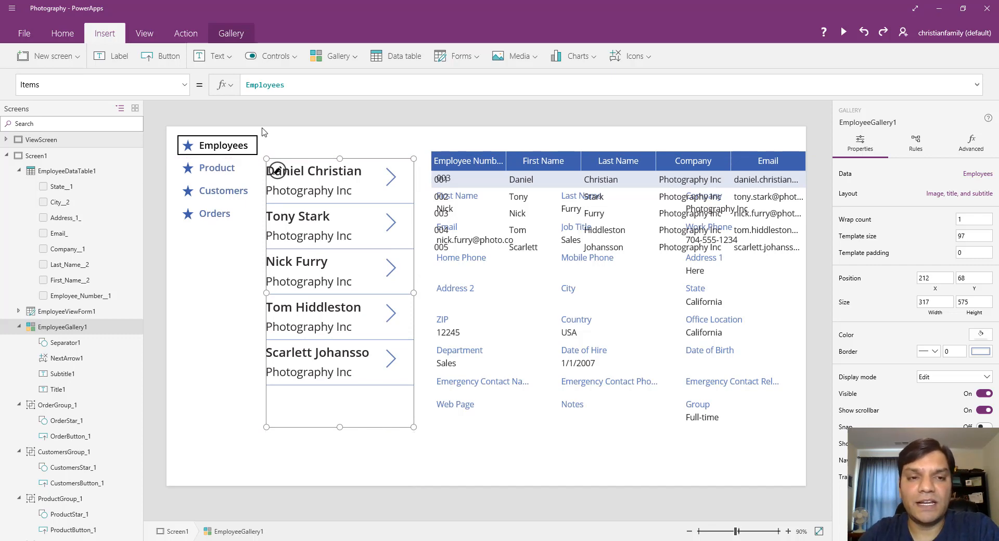
pyautogui.click(297, 137)
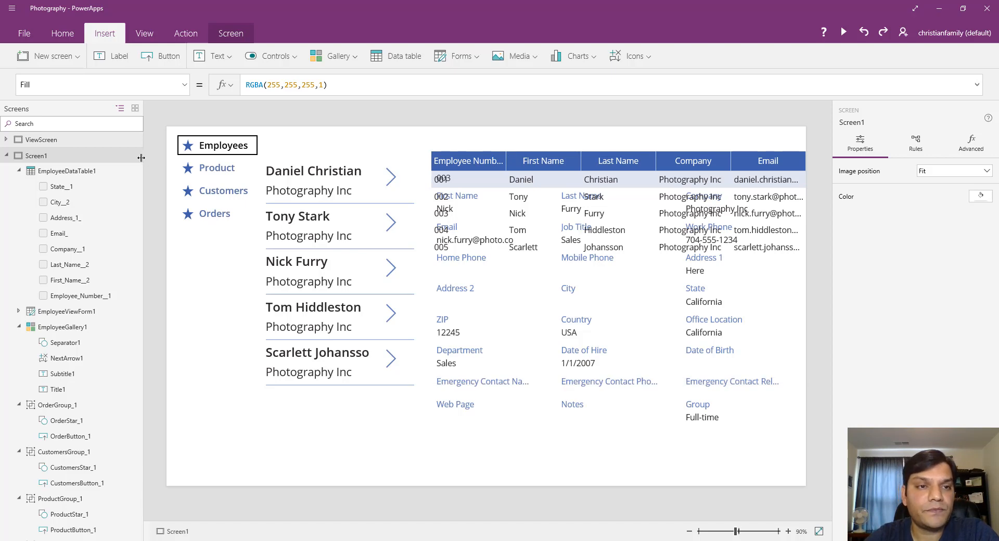
pyautogui.click(126, 58)
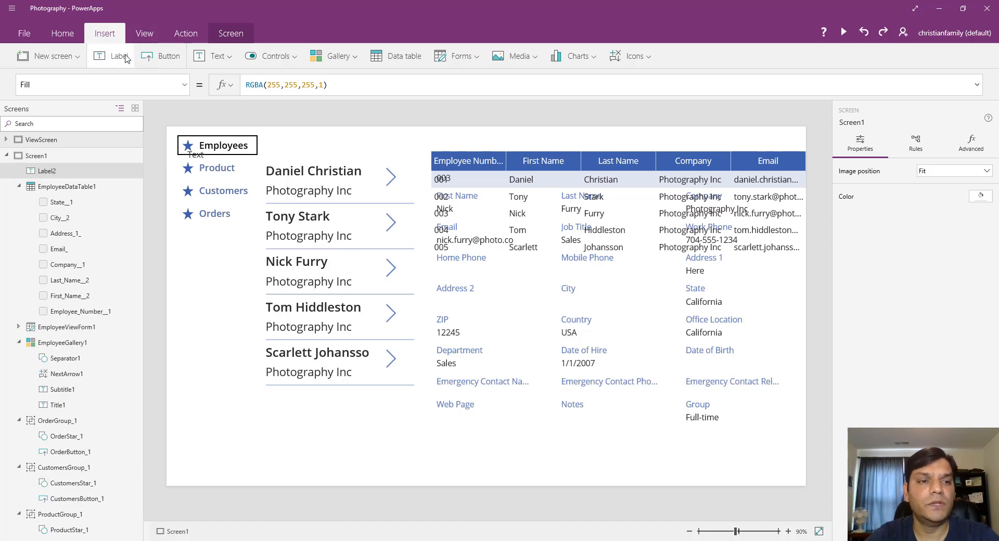
pyautogui.click(130, 173)
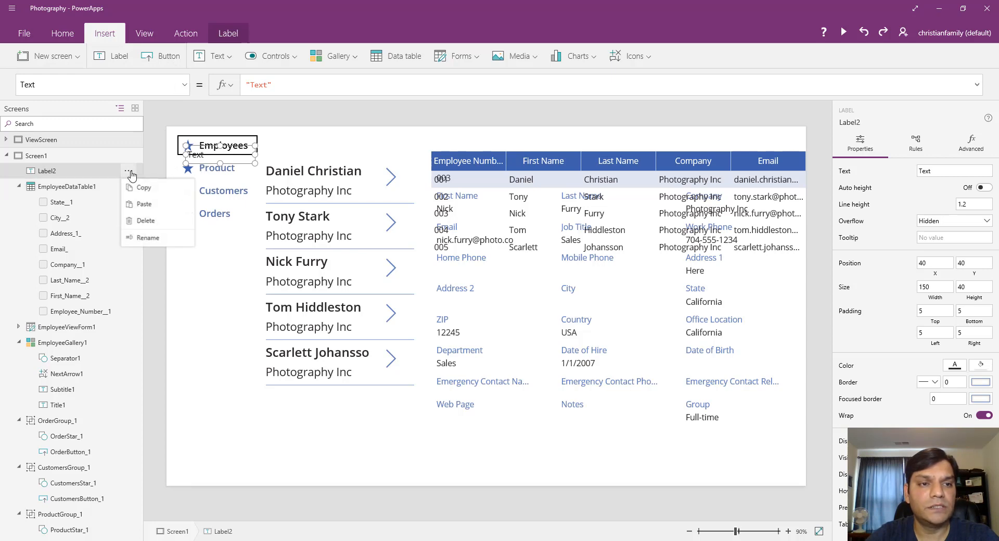
pyautogui.click(142, 222)
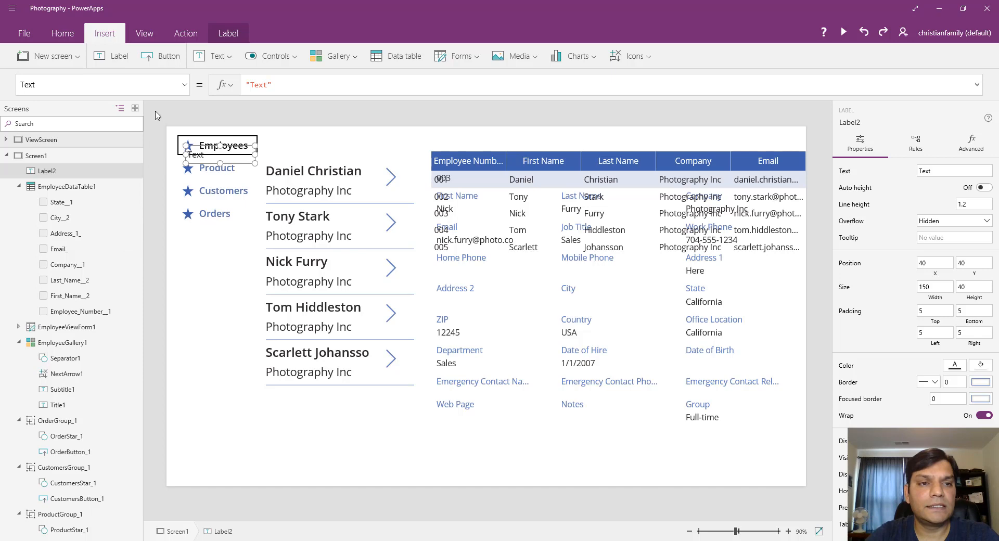
# Insert a button above the employee gallery at about X 221, Y 13 and set its corner radius to 0.
pyautogui.click(170, 61)
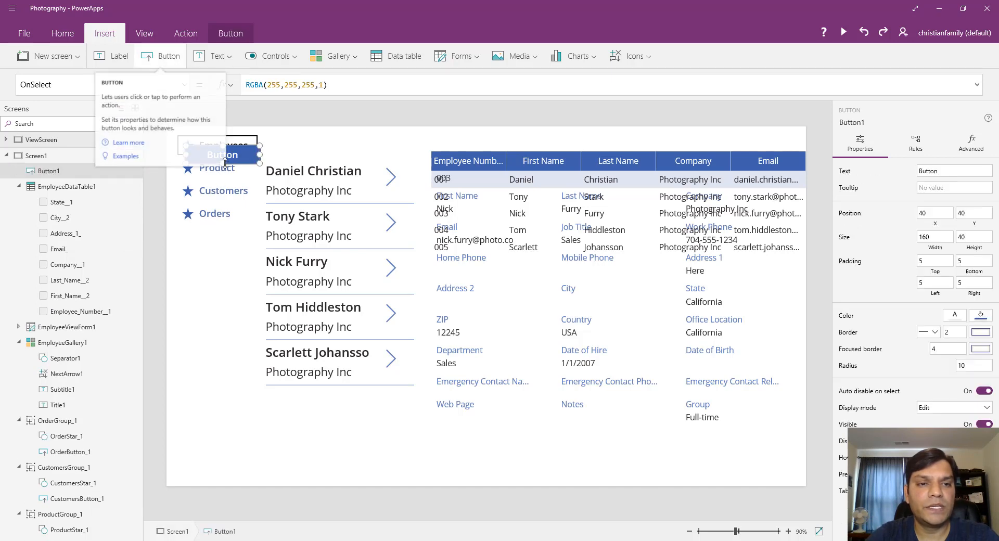
pyautogui.moveTo(232, 164); pyautogui.dragTo(317, 151)
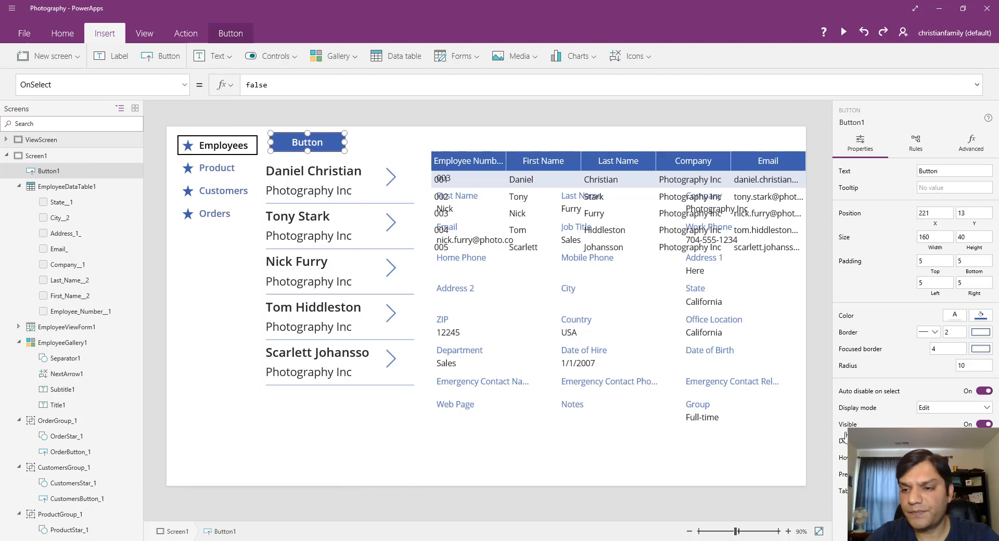
pyautogui.click(962, 365)
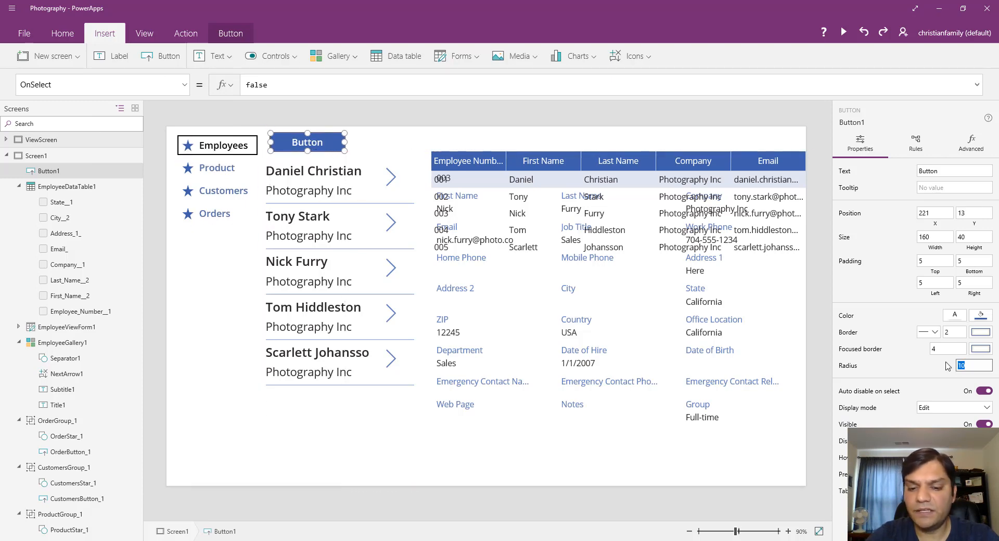
pyautogui.write('0')
pyautogui.click(960, 350)
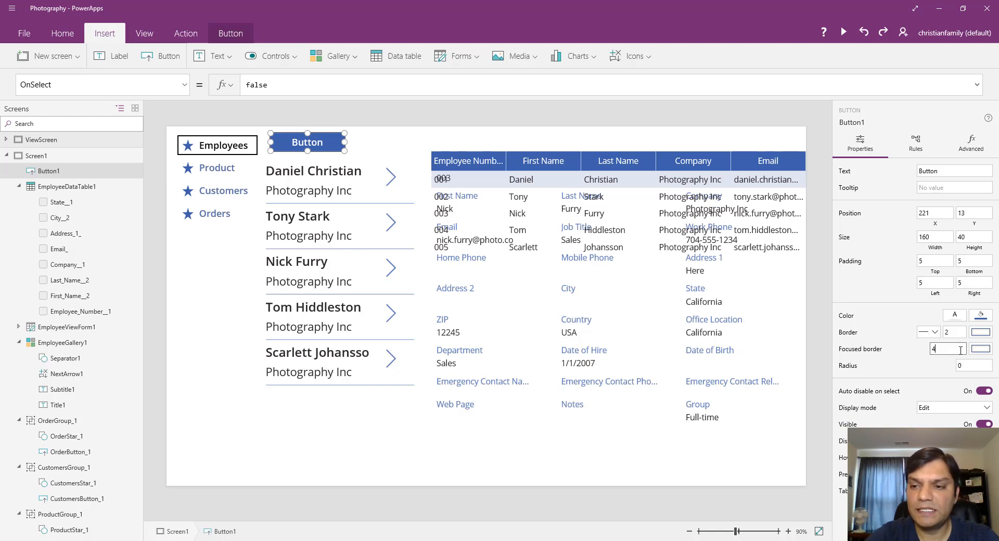
# Rename the new button EmployeeListButton1.
pyautogui.click(129, 173)
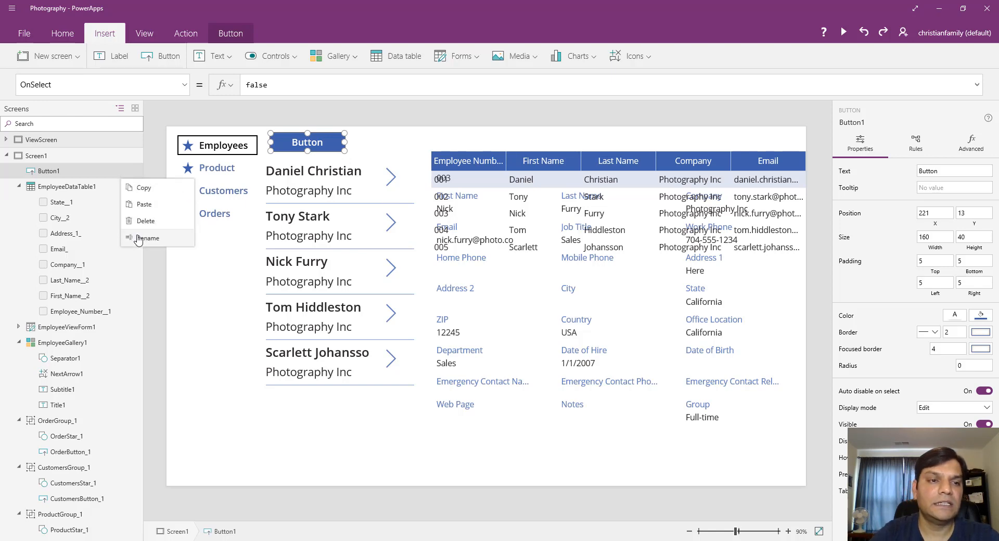
pyautogui.click(138, 238)
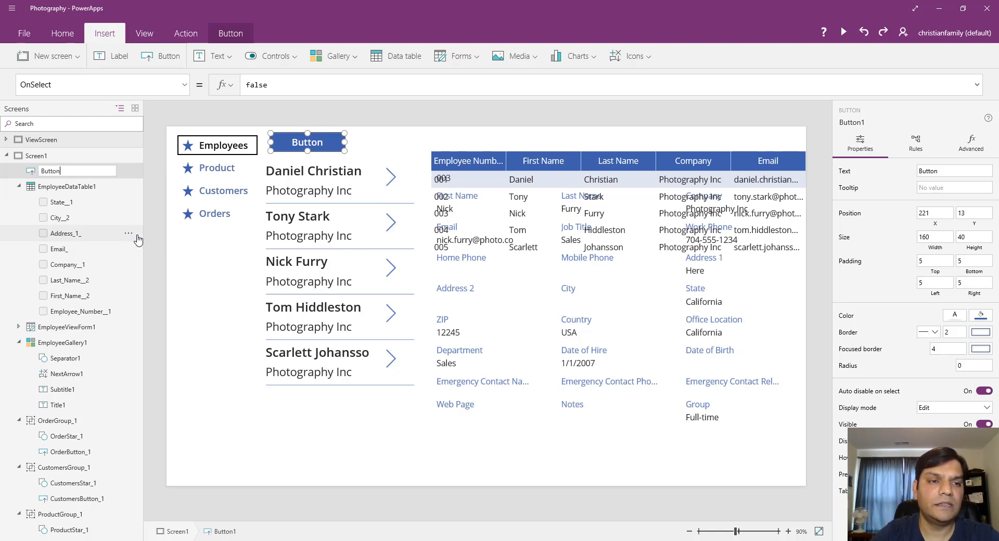
pyautogui.write('E')
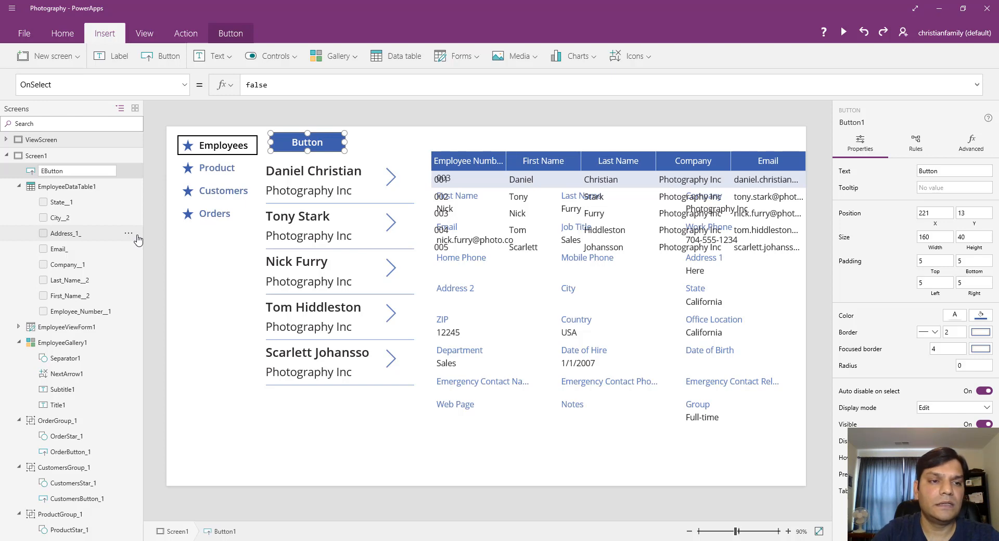
pyautogui.write('mployee')
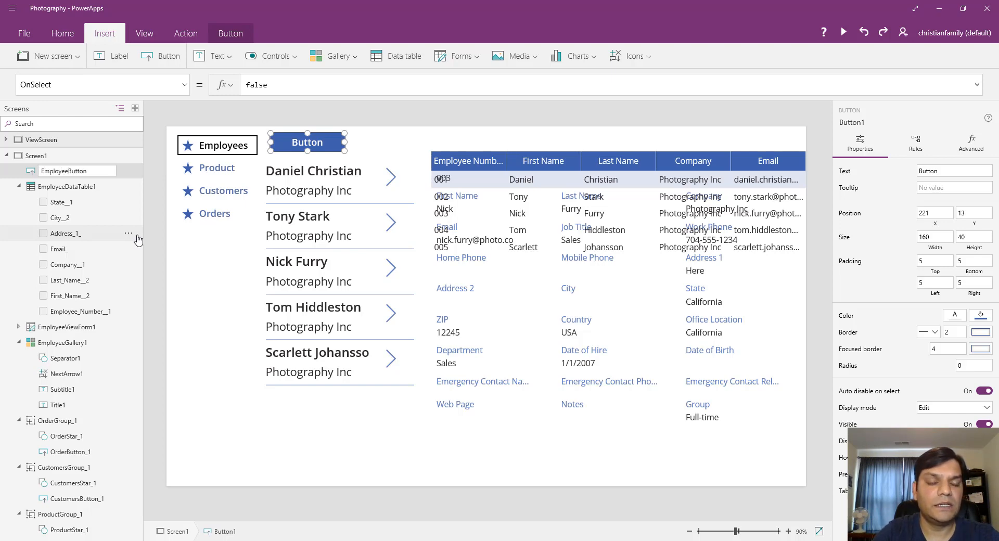
pyautogui.write('Li')
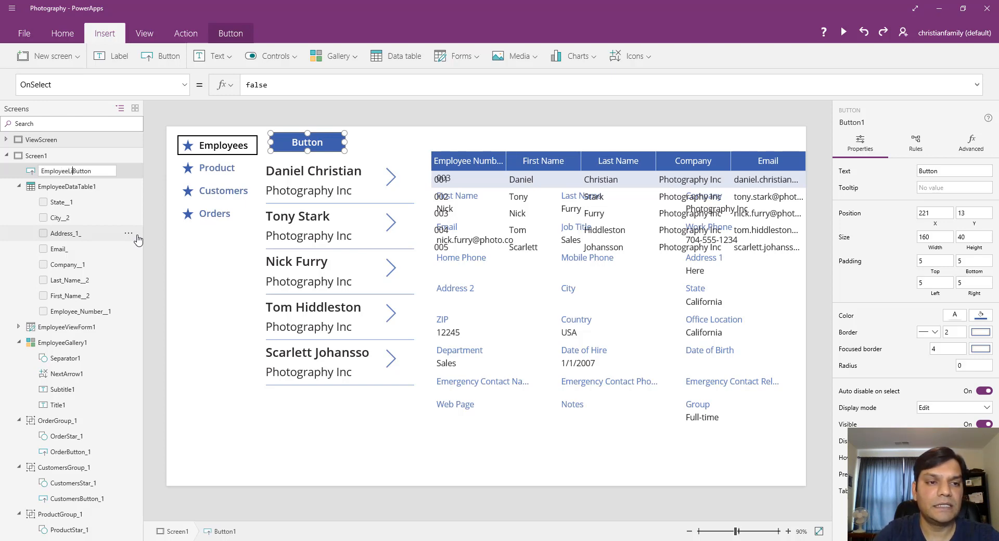
pyautogui.write('st')
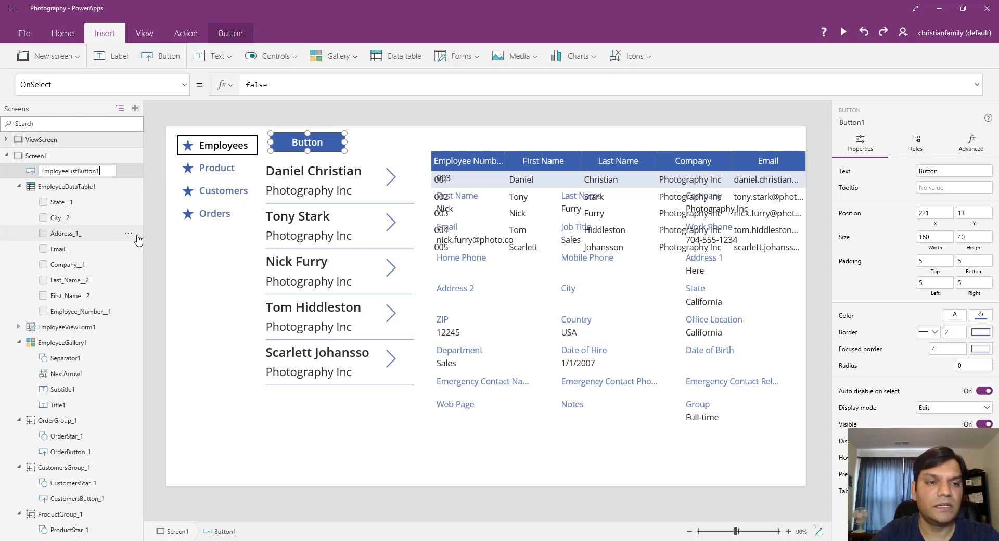
pyautogui.press('Return')
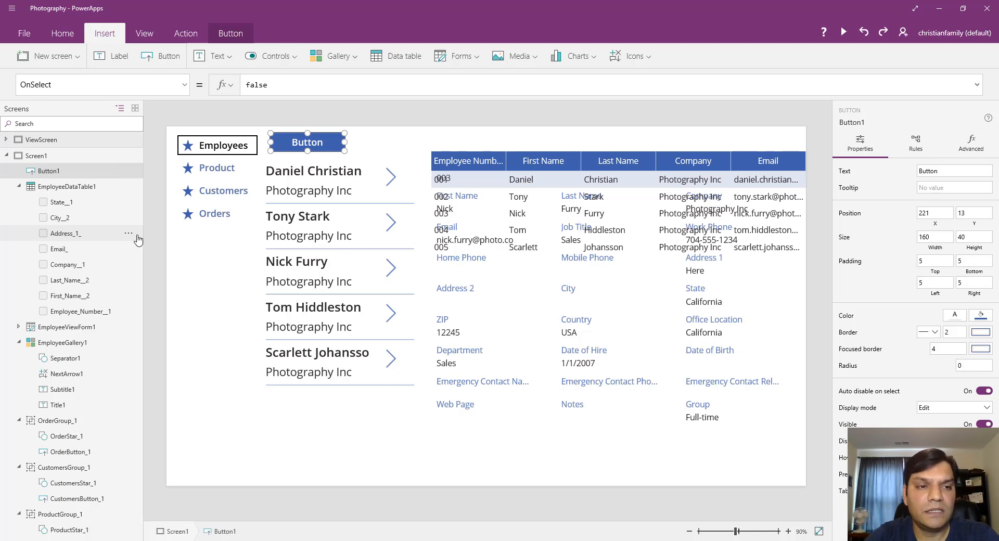
# Set the button's text to List and narrow it to a width of about 134.
pyautogui.doubleClick(302, 145)
pyautogui.write('List')
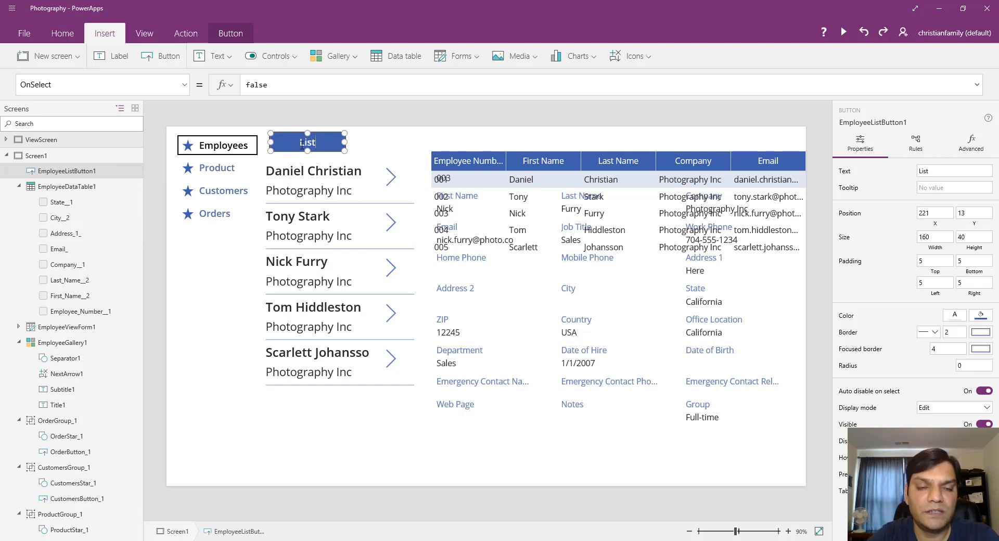
pyautogui.moveTo(346, 146); pyautogui.dragTo(332, 146)
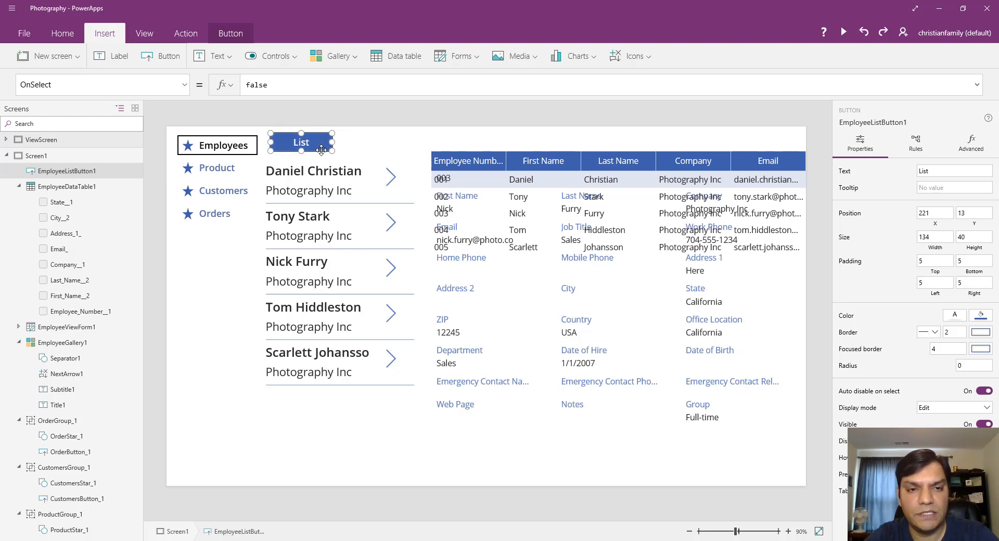
# Duplicate the List button, place the copy beside it at about X 384, Y 13, and set its text to Data Sheet.
pyautogui.hotkey('ctrl', 'c')
pyautogui.hotkey('ctrl', 'v')
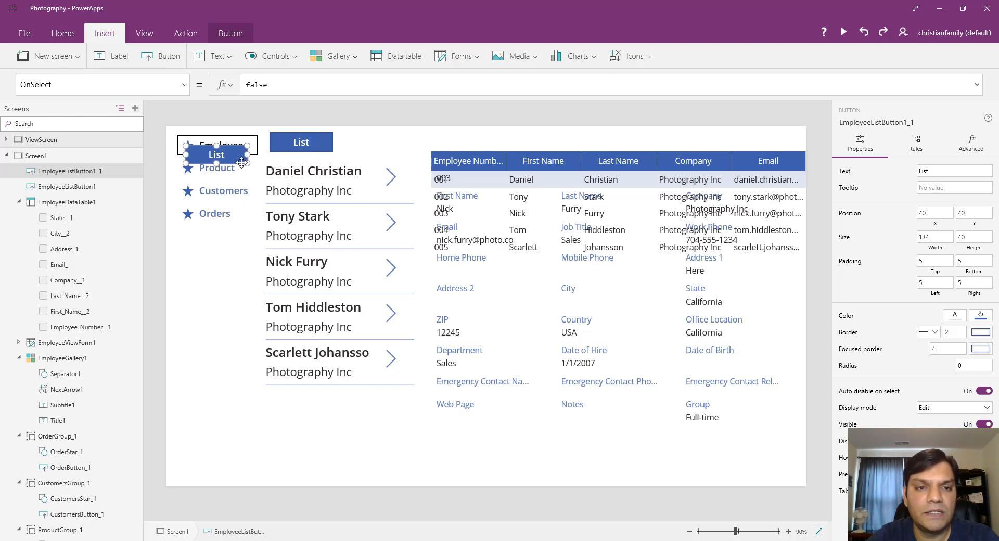
pyautogui.moveTo(240, 163); pyautogui.dragTo(399, 151)
pyautogui.doubleClick(382, 141)
pyautogui.write('S')
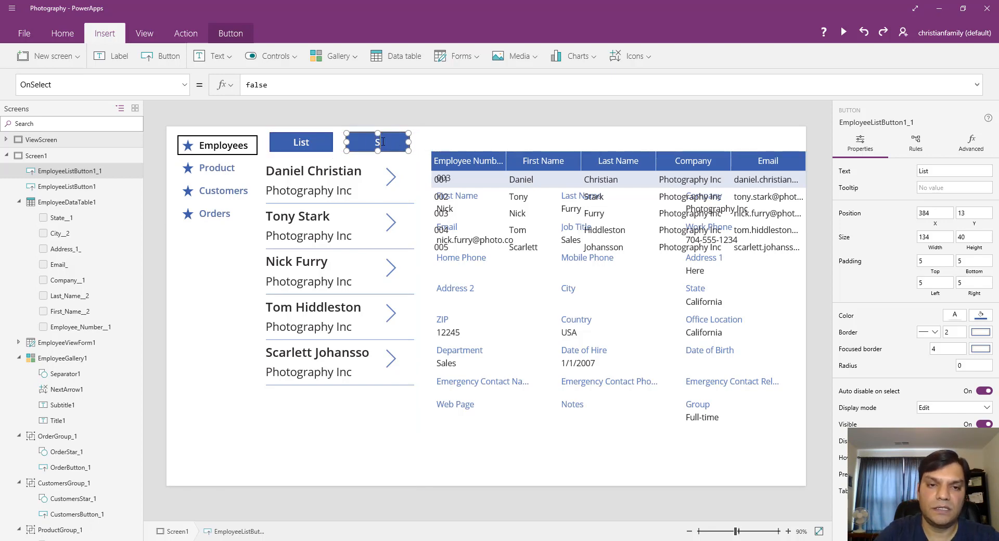
pyautogui.write('Data')
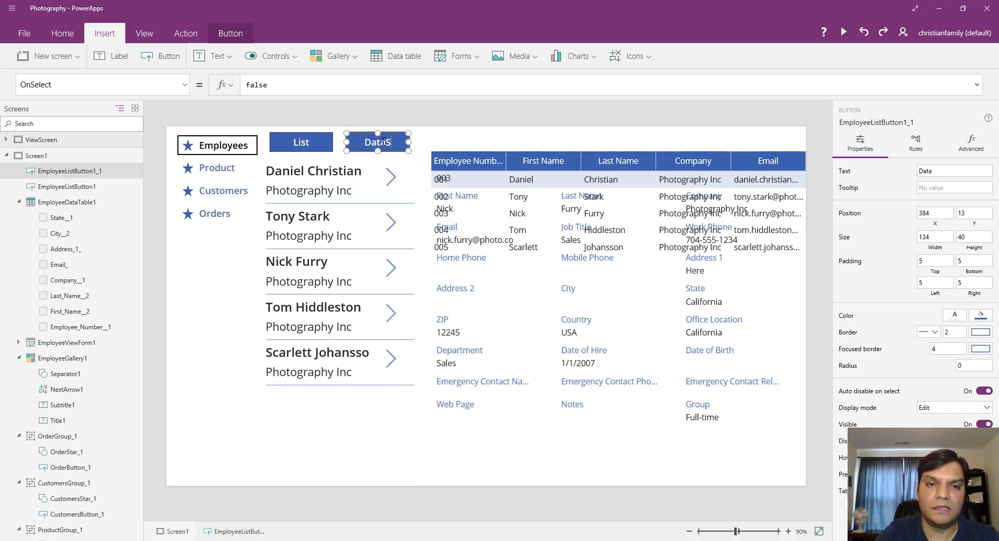
pyautogui.write(' Sheet')
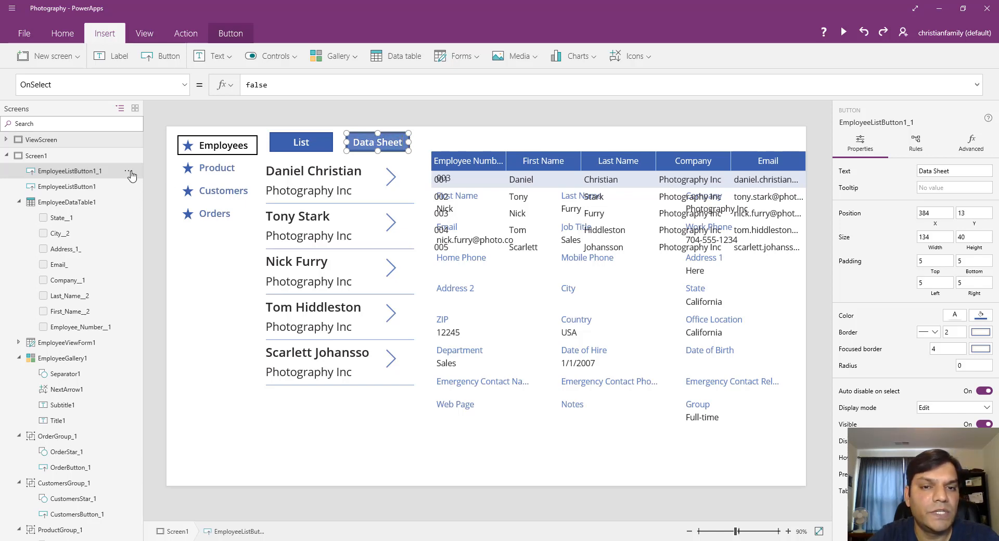
# Rename the Data Sheet button EmployeeDataSheetButton1.
pyautogui.click(129, 172)
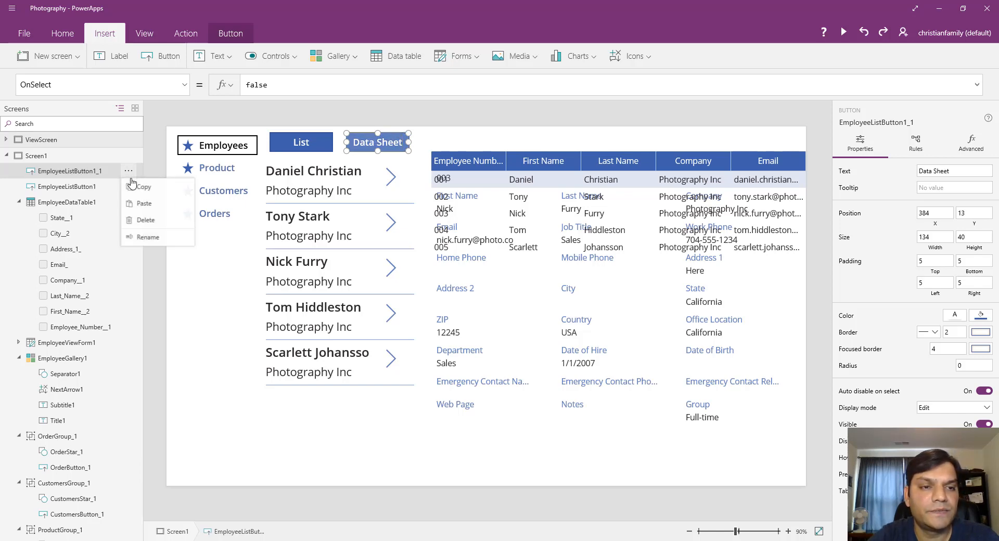
pyautogui.click(142, 238)
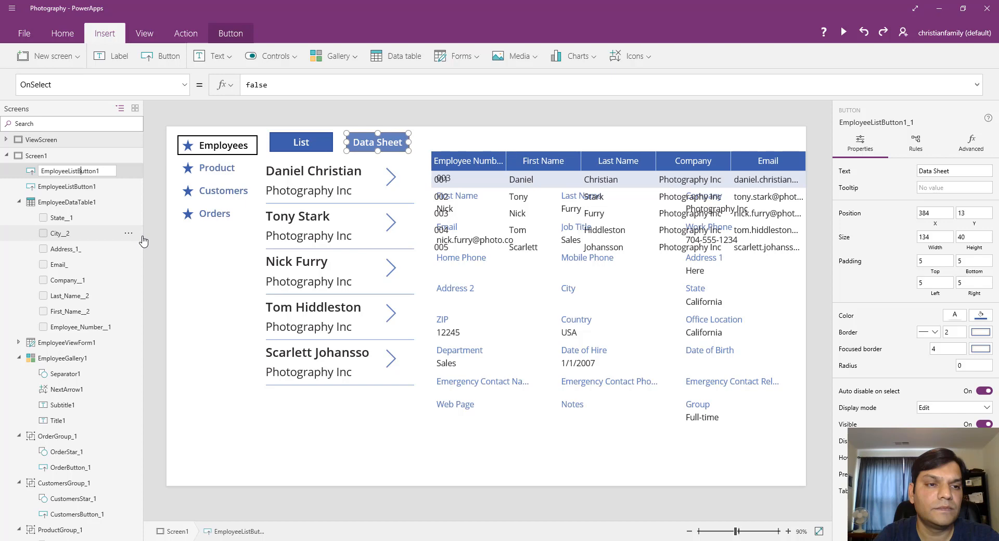
pyautogui.press('BackSpace')
pyautogui.press('BackSpace')
pyautogui.press('BackSpace')
pyautogui.press('BackSpace')
pyautogui.write('Data ')
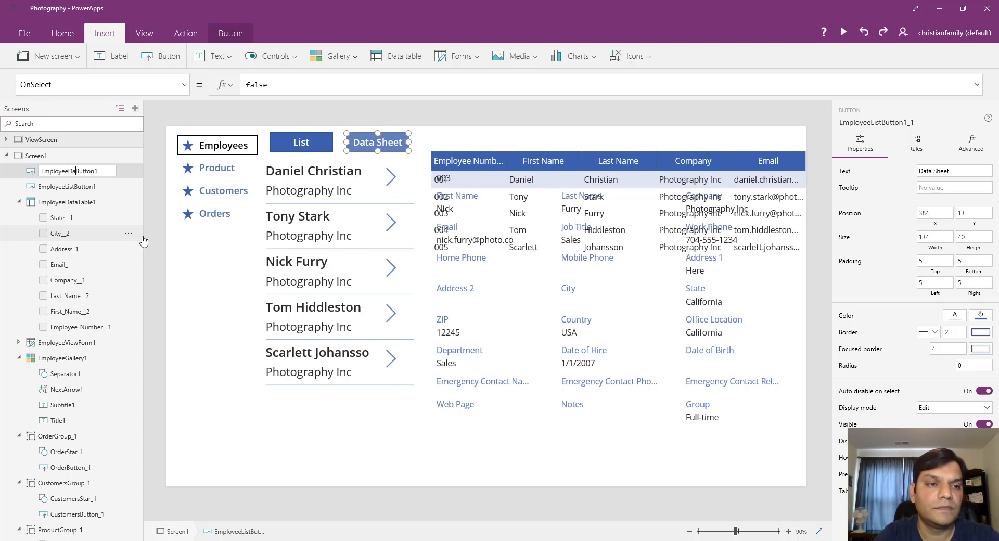
pyautogui.write('Sheet')
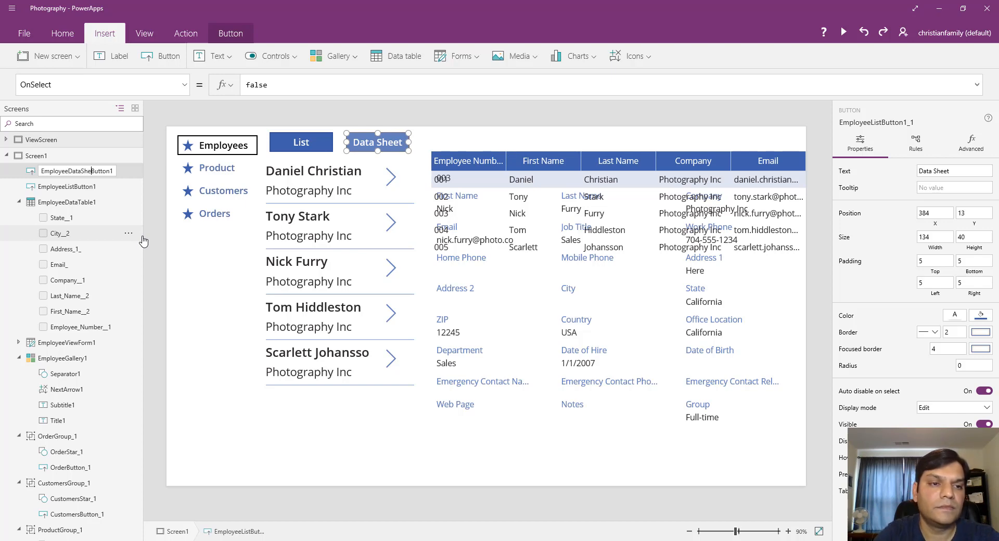
pyautogui.press('Return')
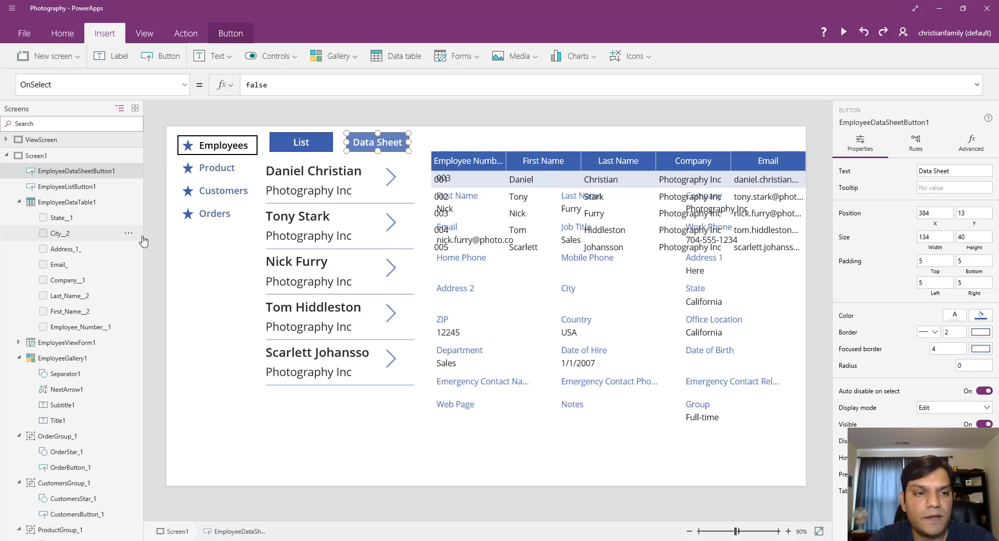
# Copy the employee add, delete, edit and save icon groups from ViewScreen to Screen1 and place them in a row above the data table.
pyautogui.click(83, 142)
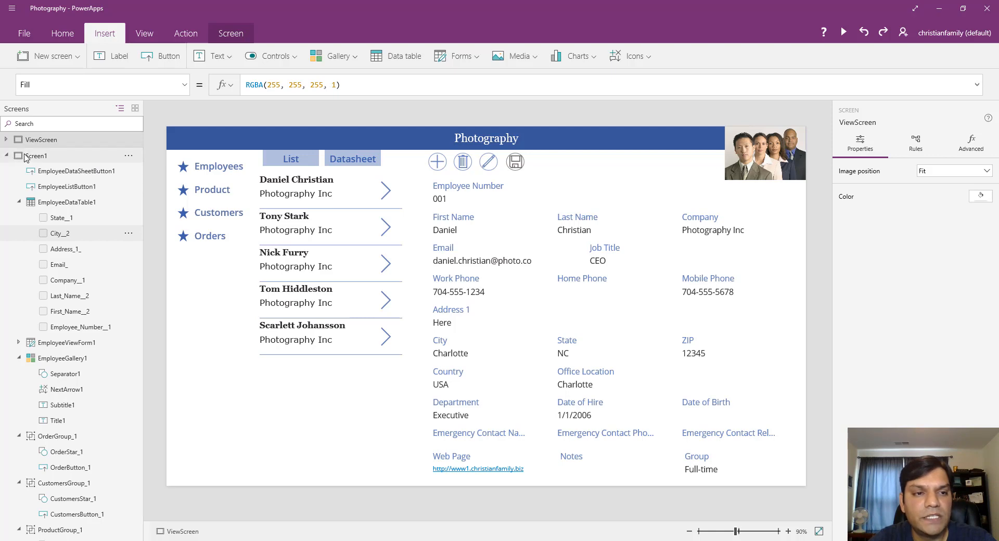
pyautogui.click(437, 166)
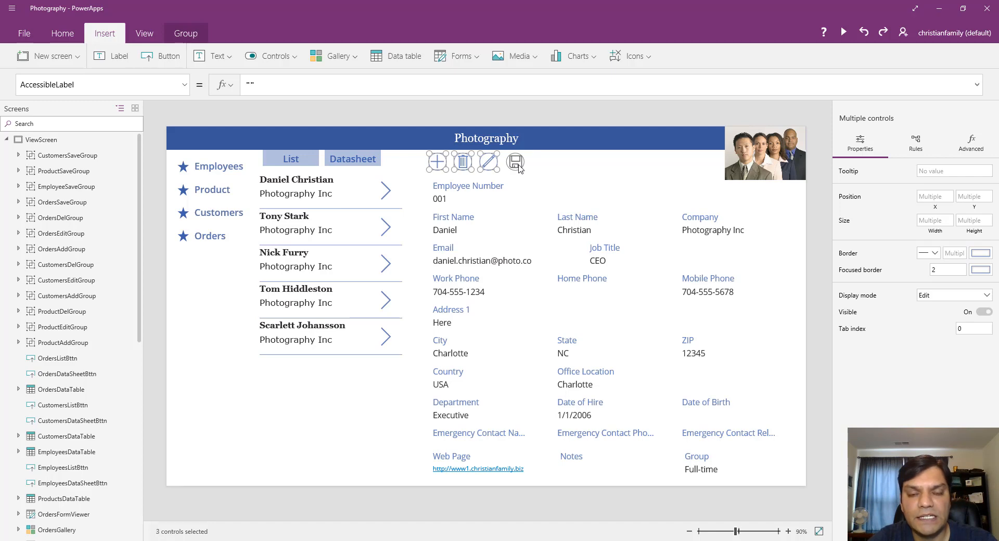
pyautogui.keyDown('ctrl'); pyautogui.click(517, 163); pyautogui.keyUp('ctrl')
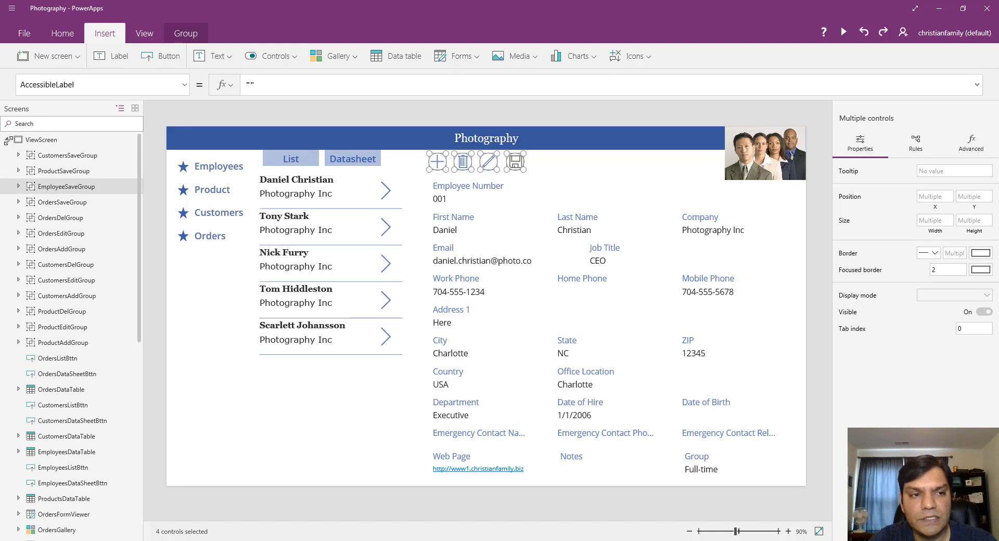
pyautogui.click(7, 141)
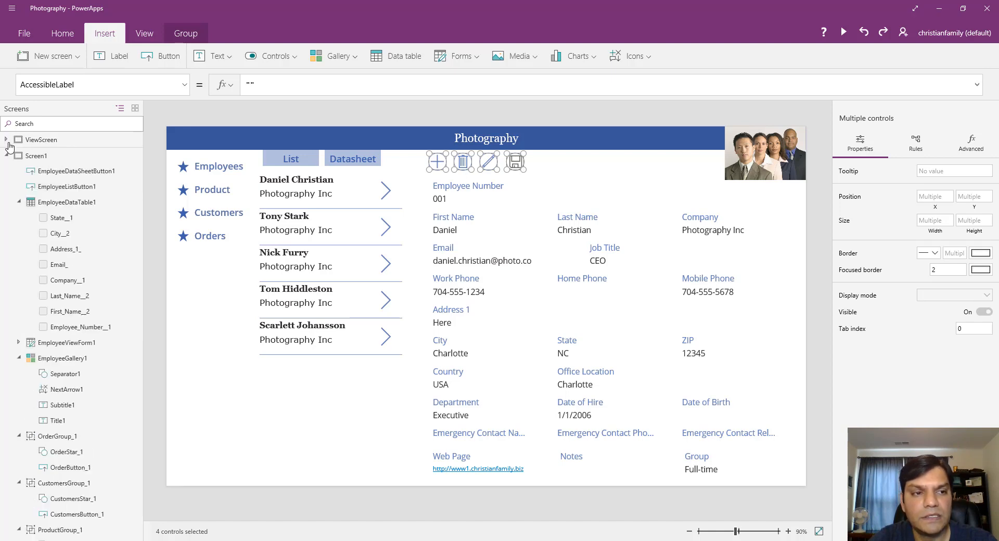
pyautogui.click(19, 157)
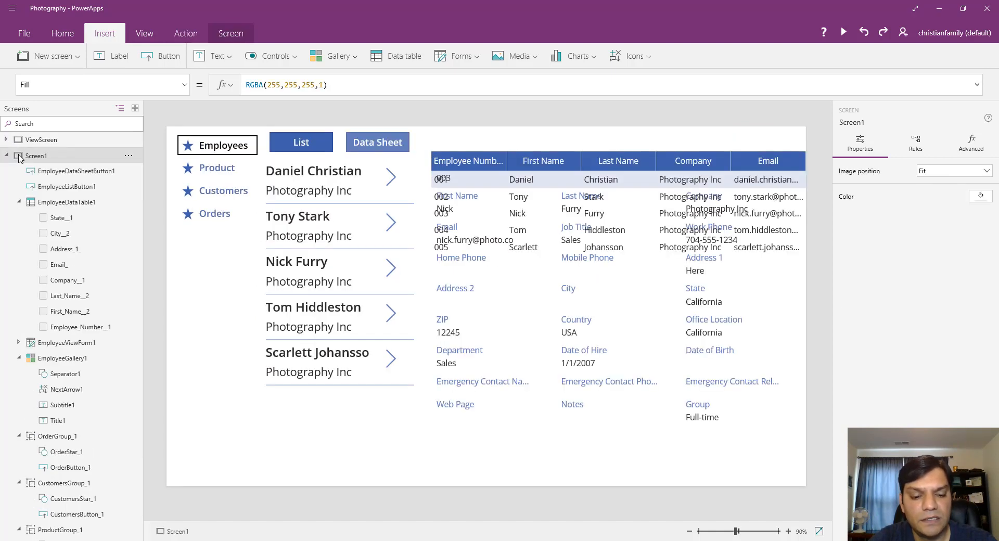
pyautogui.hotkey('ctrl', 'v')
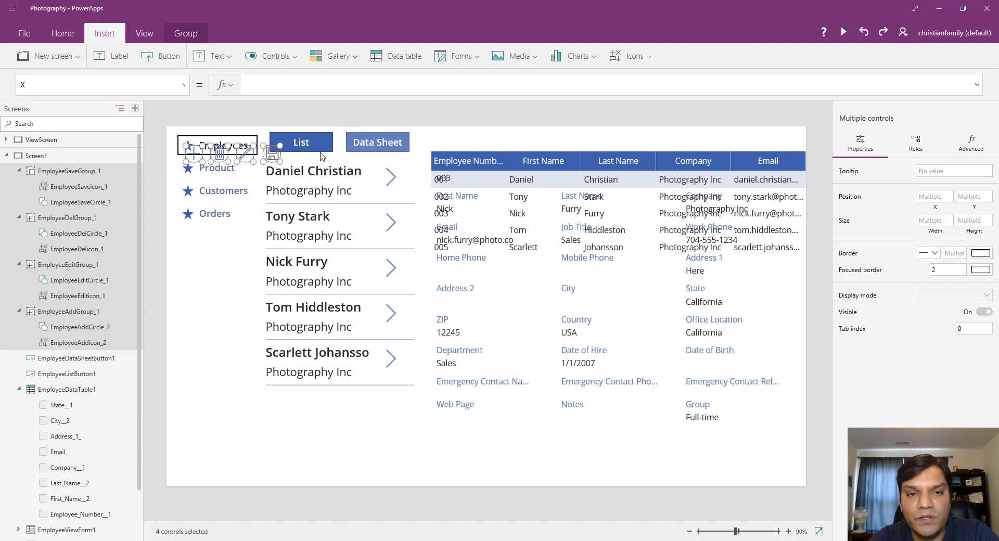
pyautogui.moveTo(243, 160); pyautogui.dragTo(495, 147)
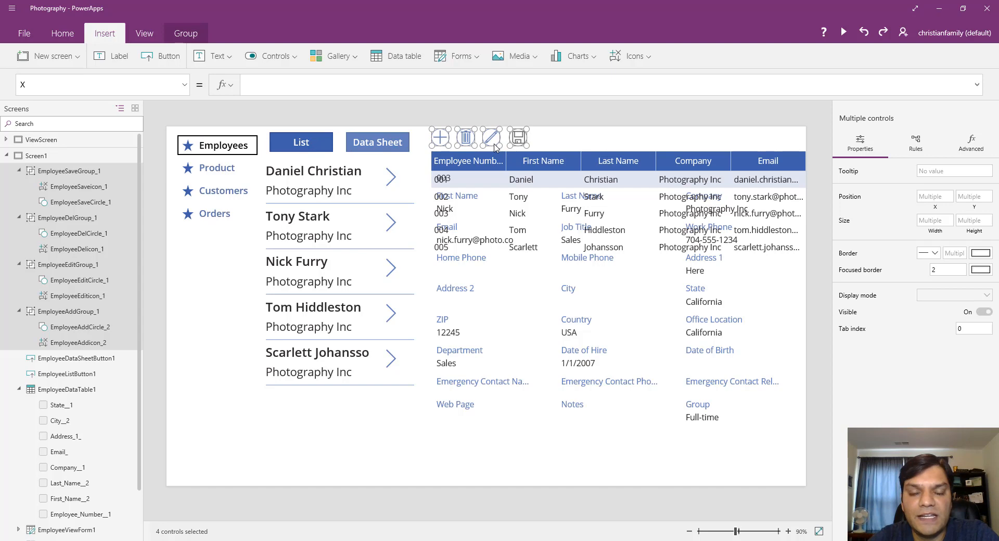
pyautogui.click(344, 459)
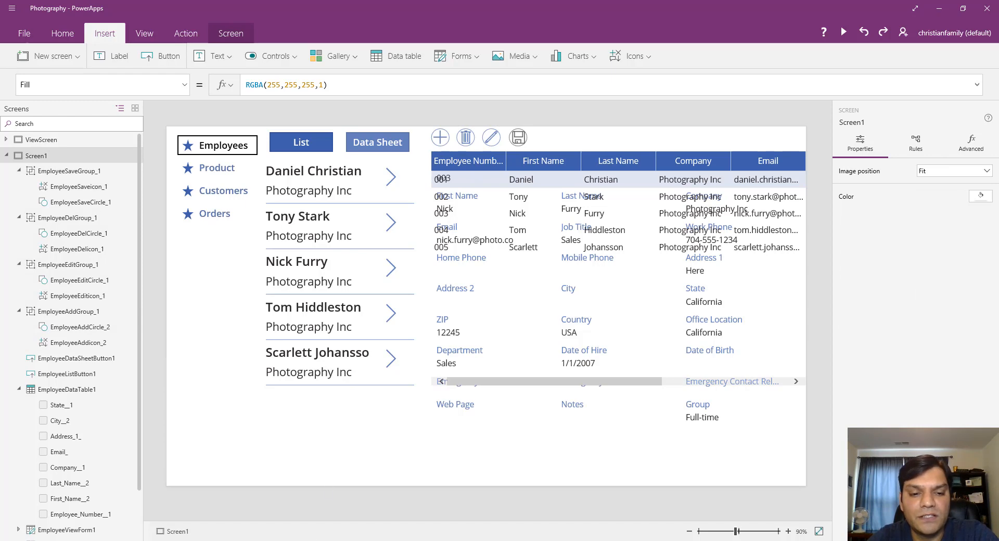
# Switch to the browser to check the original Photography web app and the exported site's contents, and return to PowerApps.
pyautogui.click(281, 540)
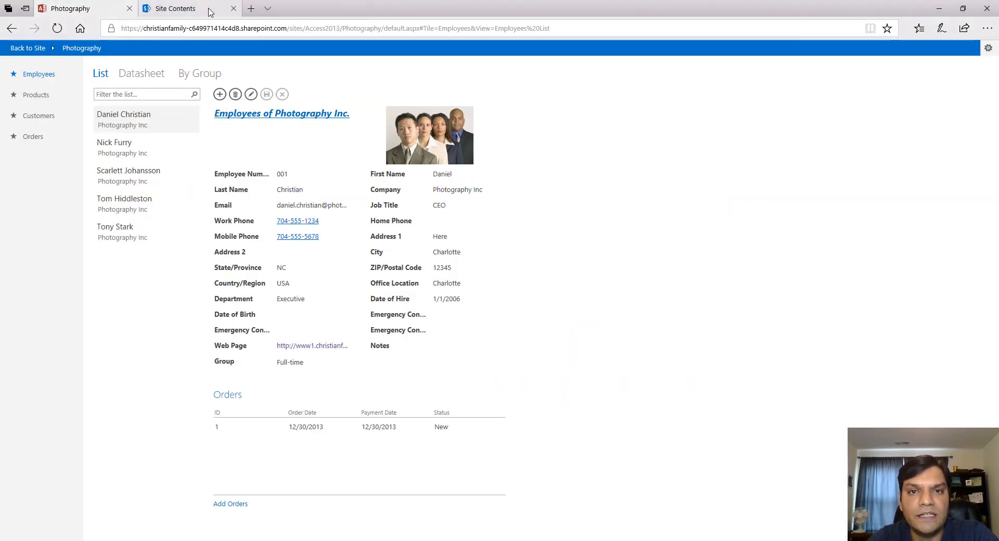
pyautogui.click(209, 9)
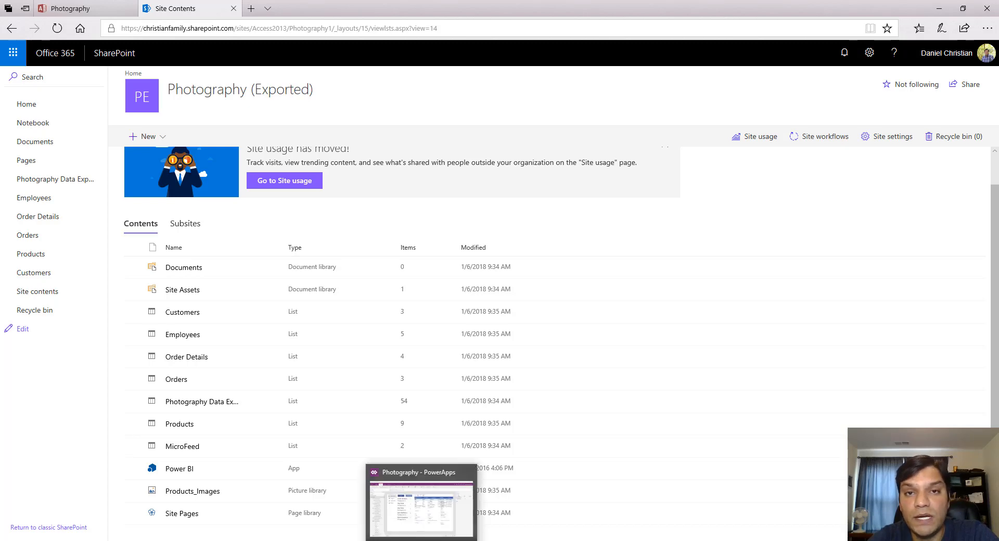
pyautogui.click(432, 518)
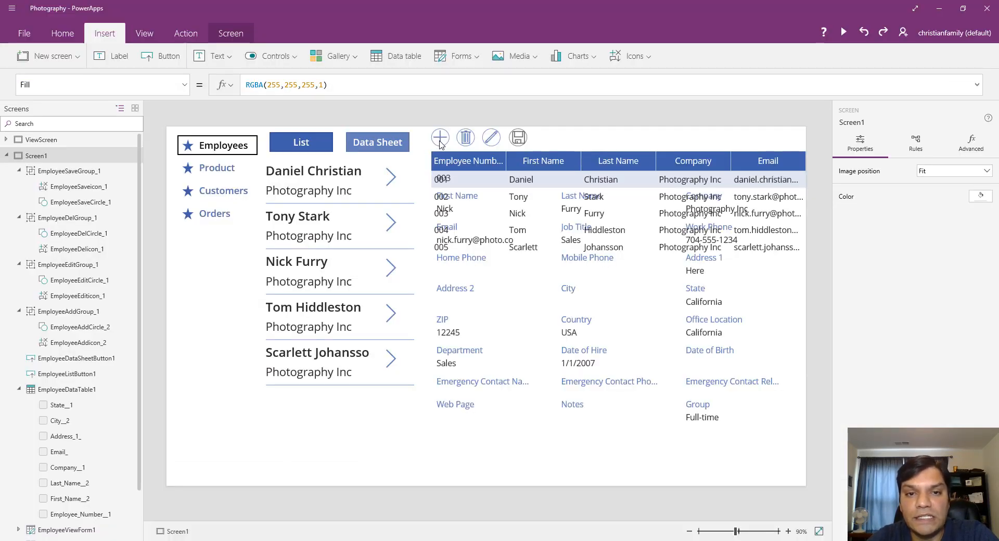
# Look through the insertable icons for ones matching the employee add, delete, edit and save controls.
pyautogui.click(648, 63)
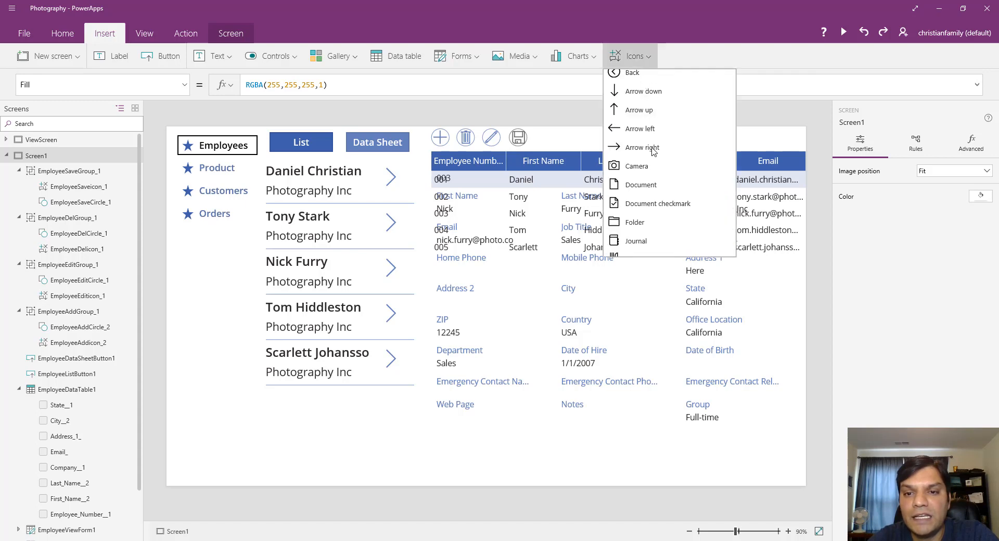
pyautogui.scroll(10, 654, 151)
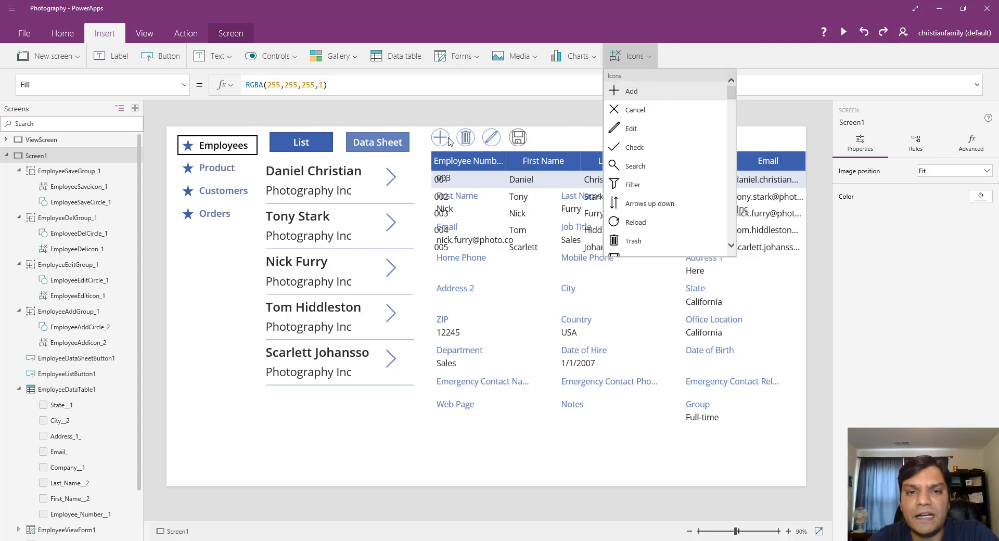
# Browse the rest of the insertable icons down to the circle and other basic shapes.
pyautogui.scroll(-10, 680, 216)
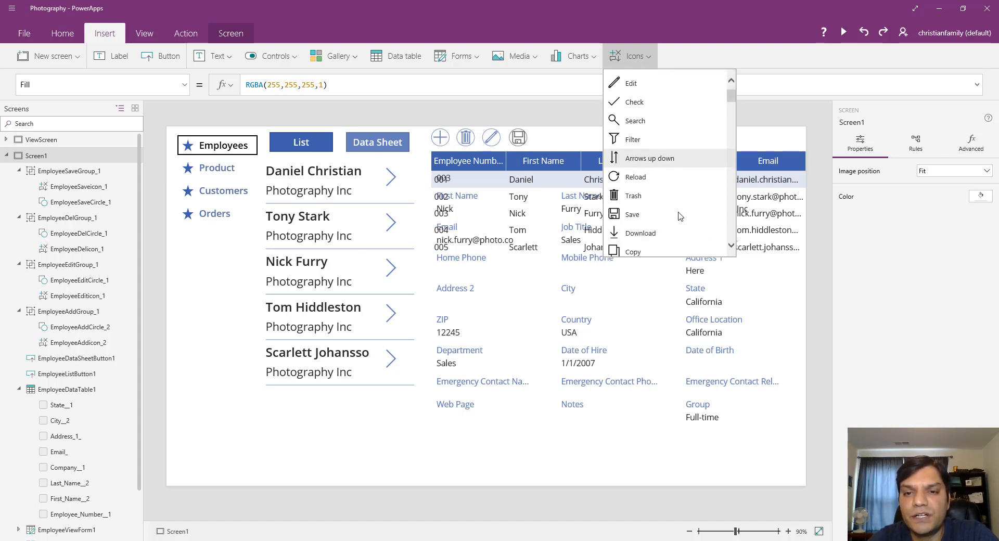
pyautogui.scroll(-15, 680, 216)
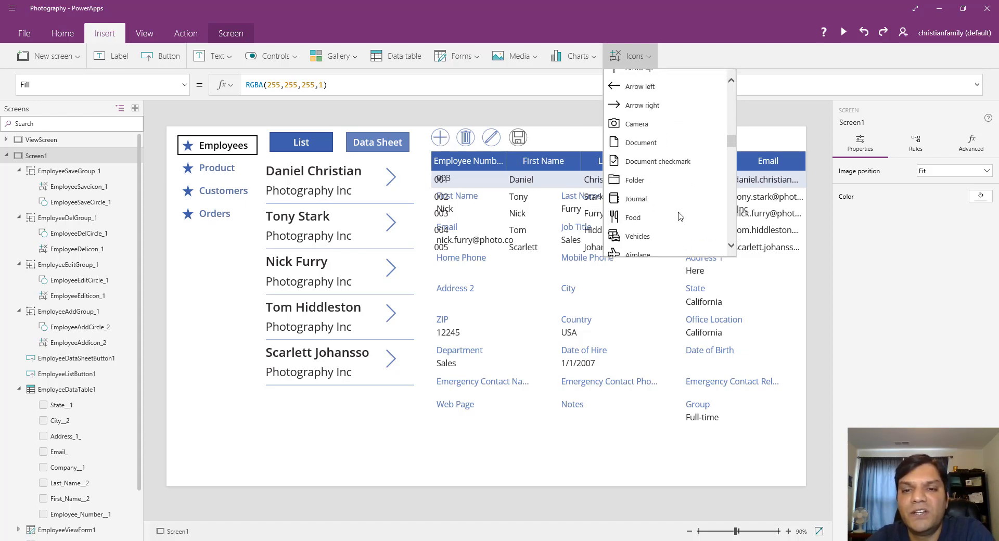
pyautogui.scroll(-12, 680, 216)
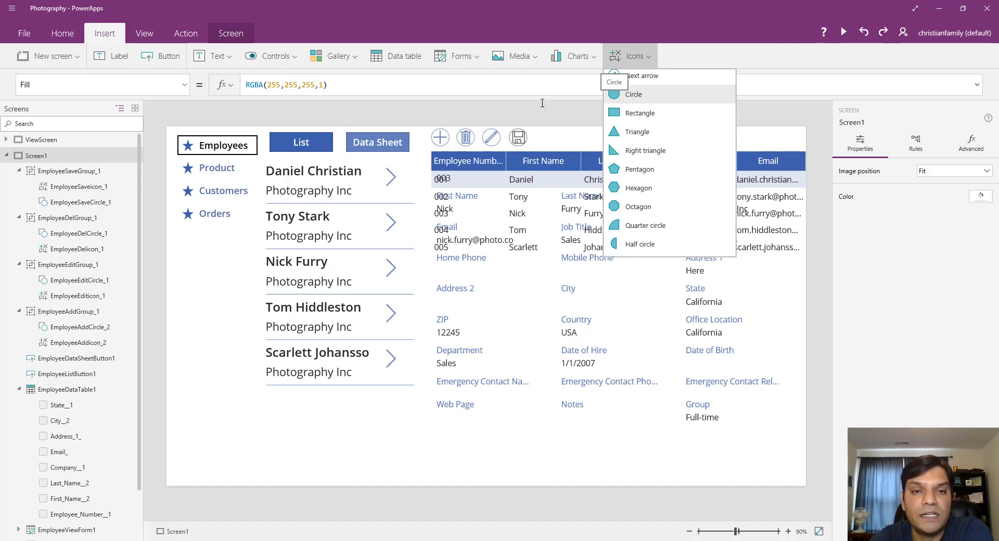
# Inspect the circle and icon inside the employee add, delete and edit groups, and the List and Data Sheet buttons on Screen1.
pyautogui.click(434, 136)
pyautogui.click(436, 138)
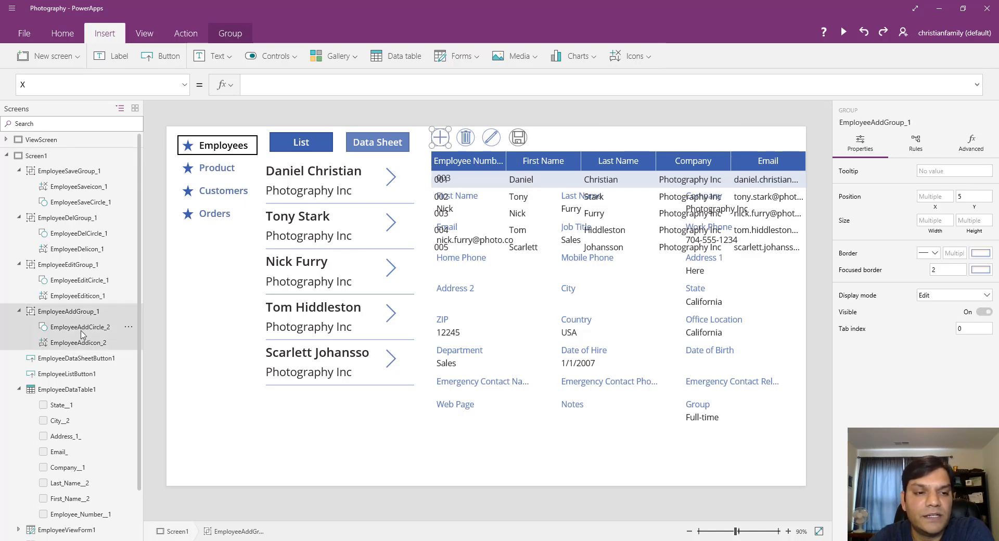
pyautogui.moveTo(83, 340); pyautogui.dragTo(86, 345)
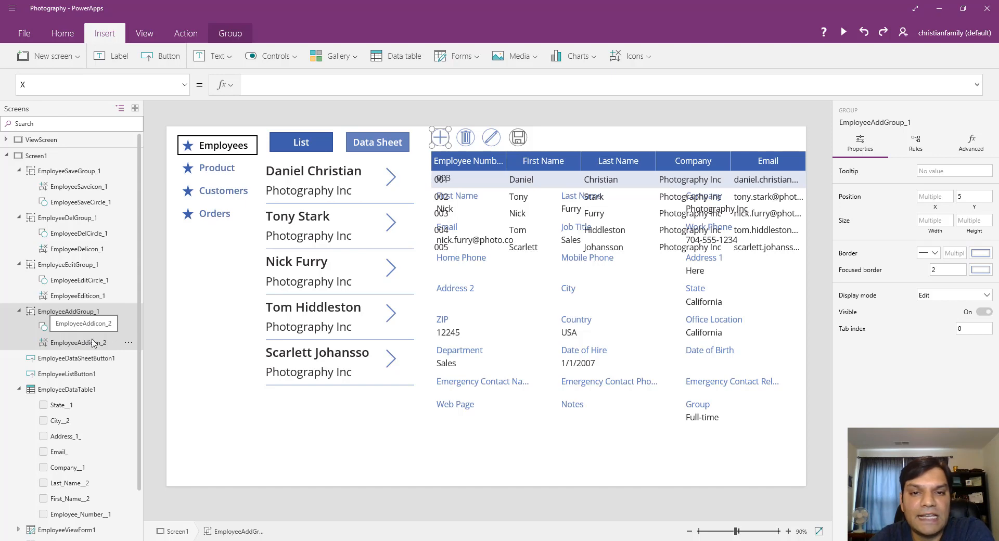
pyautogui.click(471, 137)
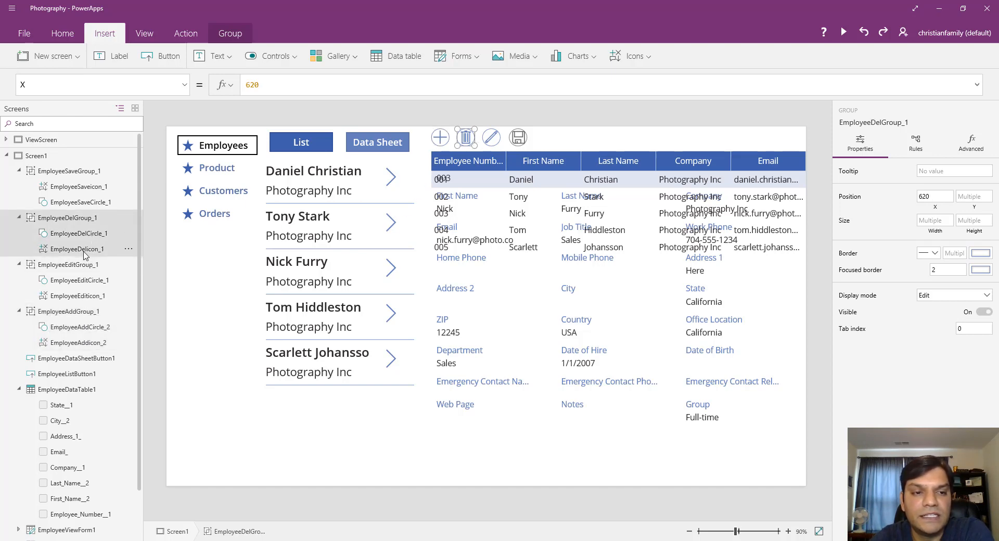
pyautogui.click(494, 143)
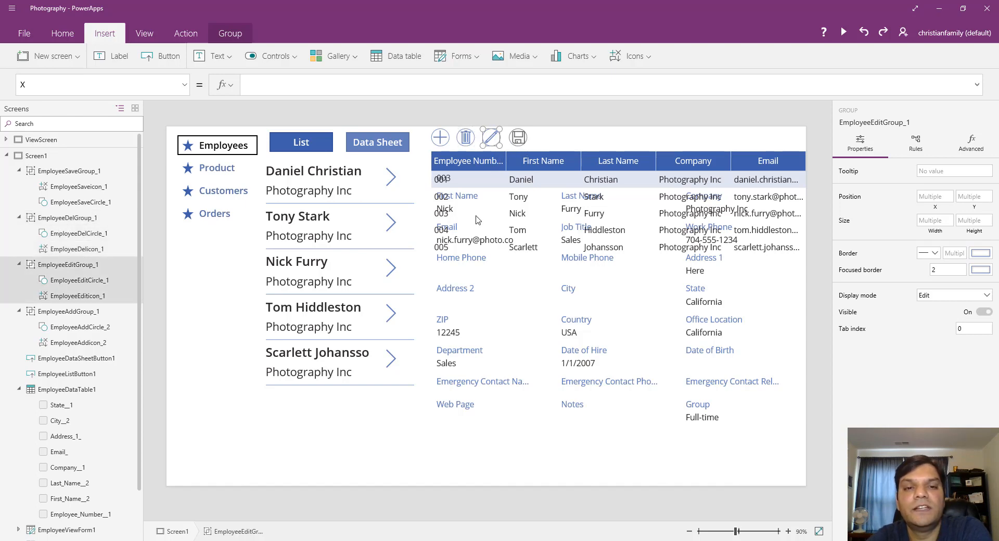
pyautogui.click(317, 140)
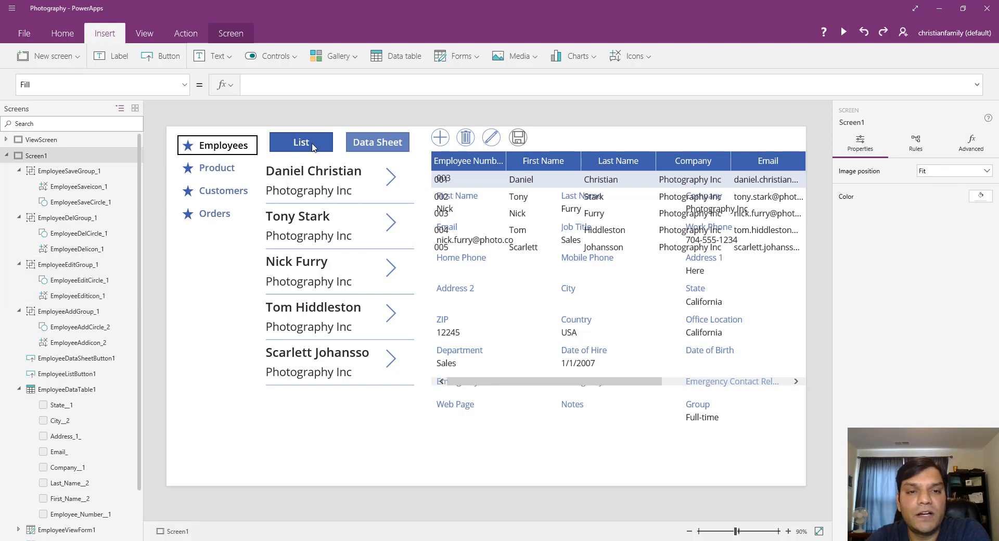
pyautogui.click(316, 139)
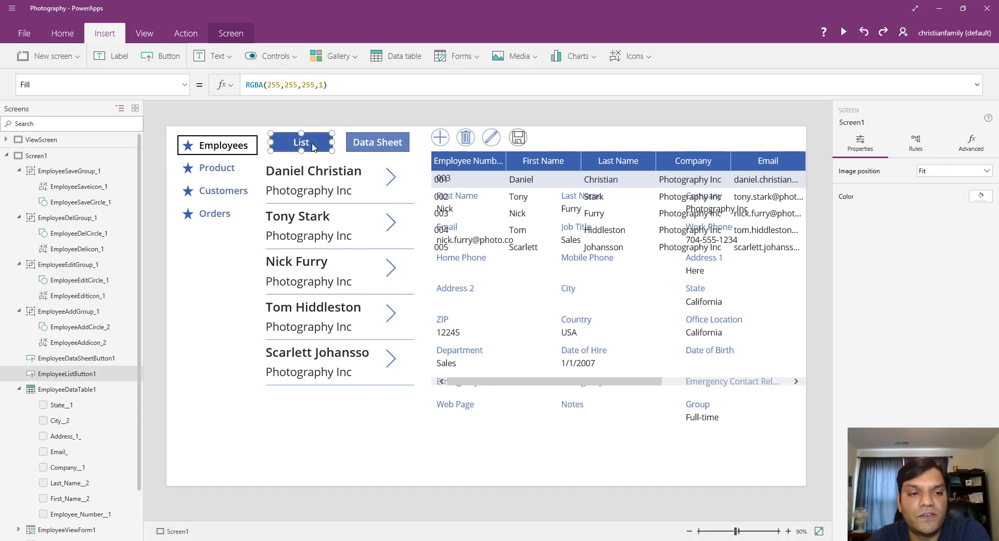
pyautogui.click(359, 142)
pyautogui.click(447, 140)
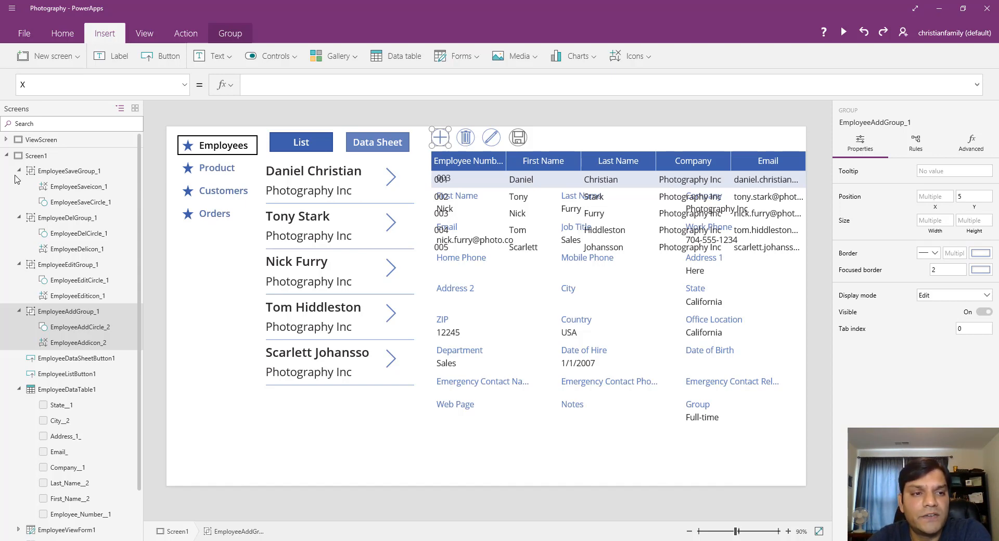
# Open the OnVisible property of Screen1 in the formula bar.
pyautogui.click(33, 160)
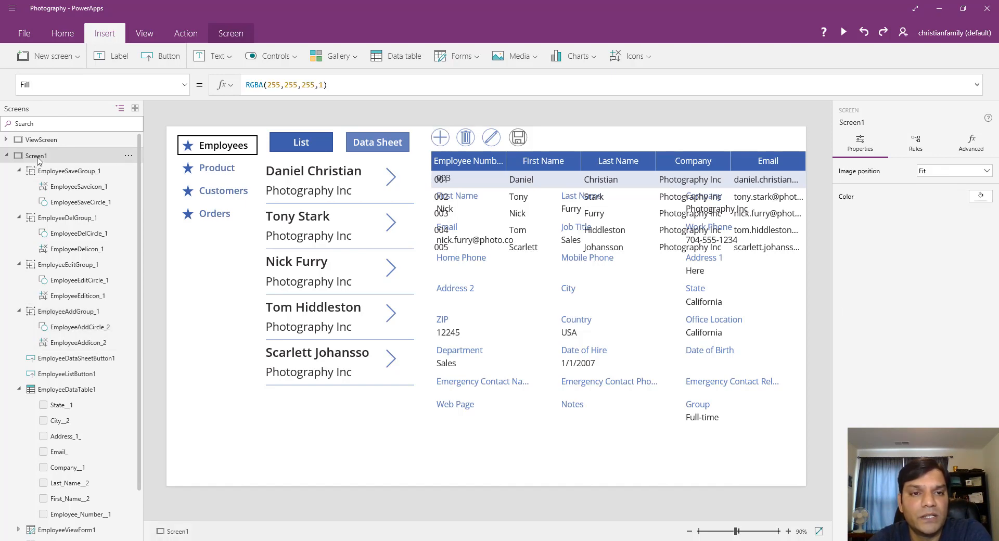
pyautogui.click(184, 90)
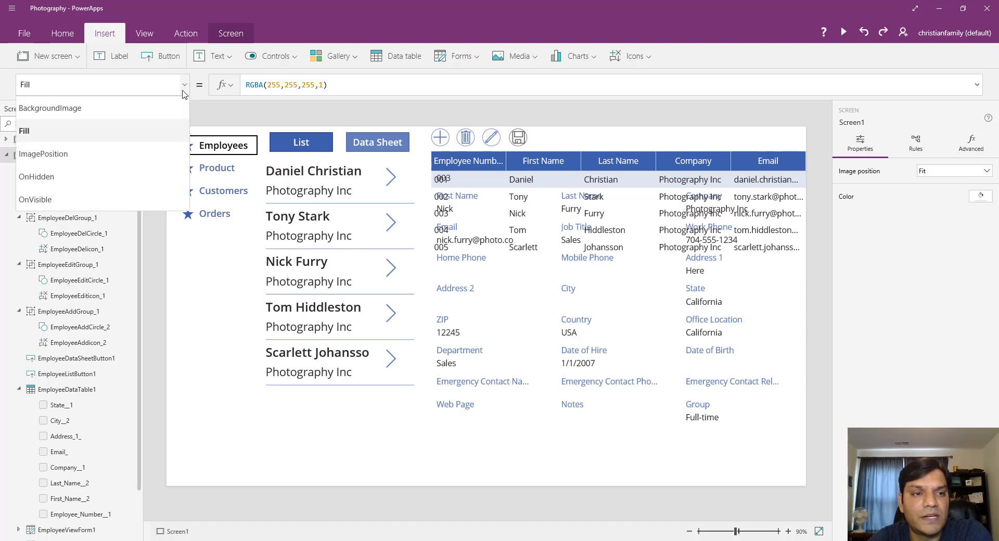
pyautogui.click(86, 200)
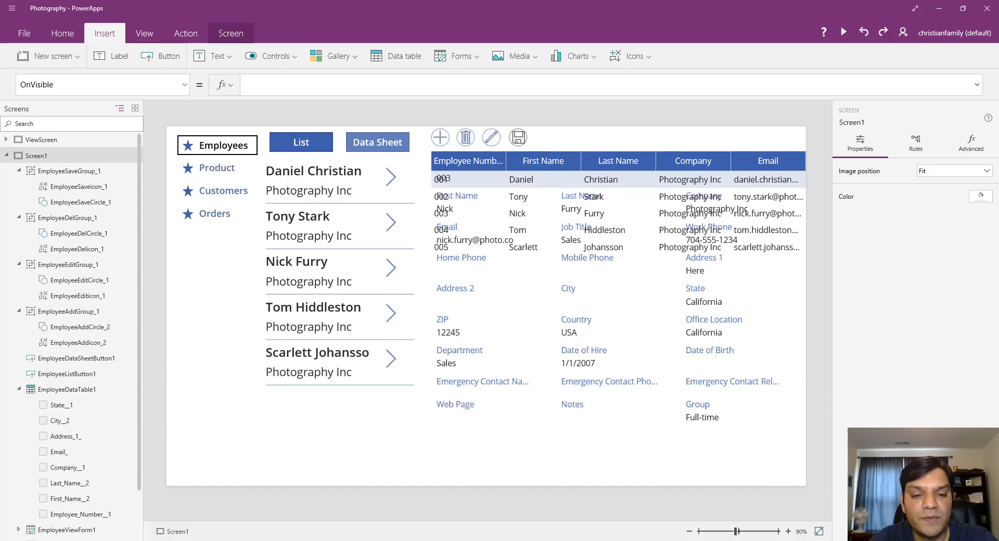
# Switch to OneNote, review the global variable names under "Step 5 - Adding Global variables", and return to PowerApps.
pyautogui.hotkey('alt', 'Tab')
pyautogui.scroll(-20, 372, 443)
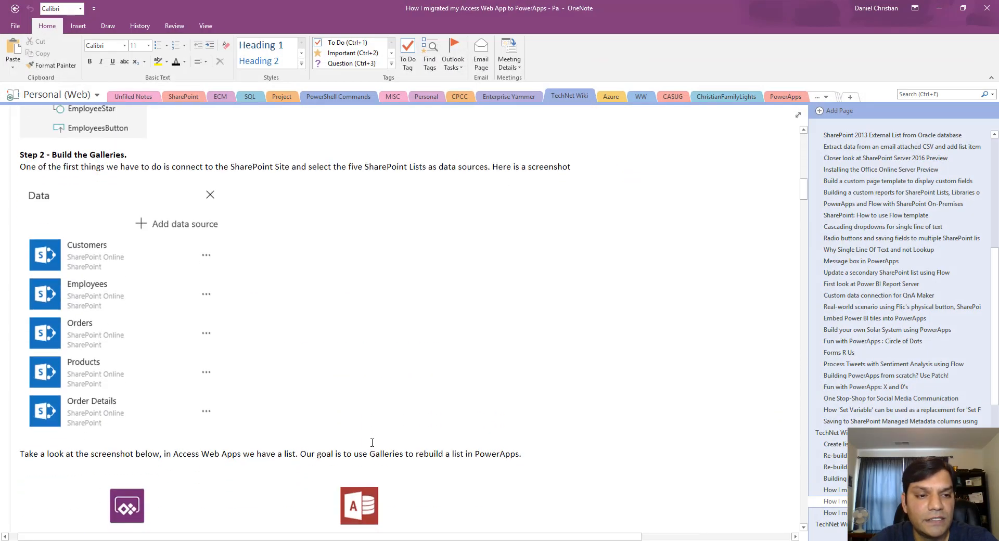
pyautogui.scroll(-20, 372, 443)
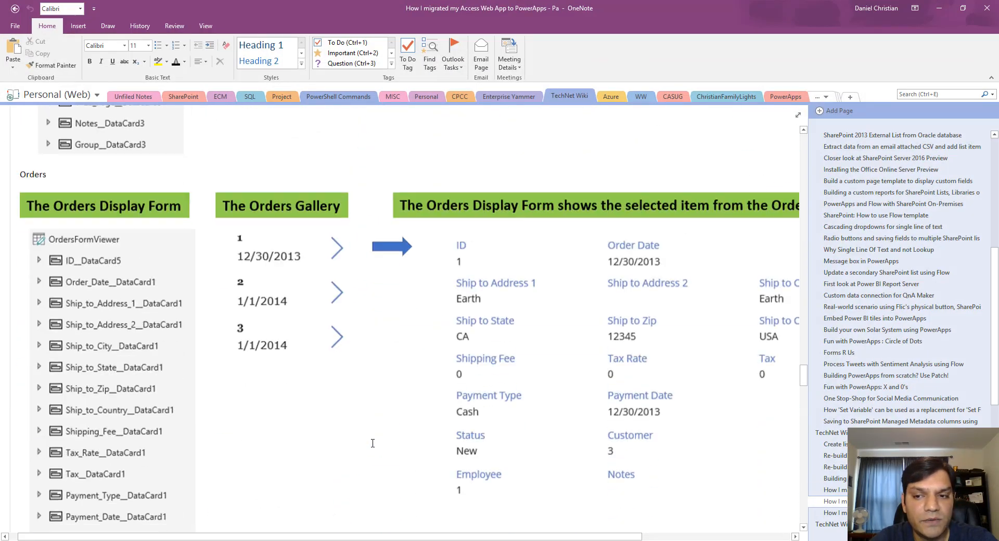
pyautogui.scroll(-20, 372, 443)
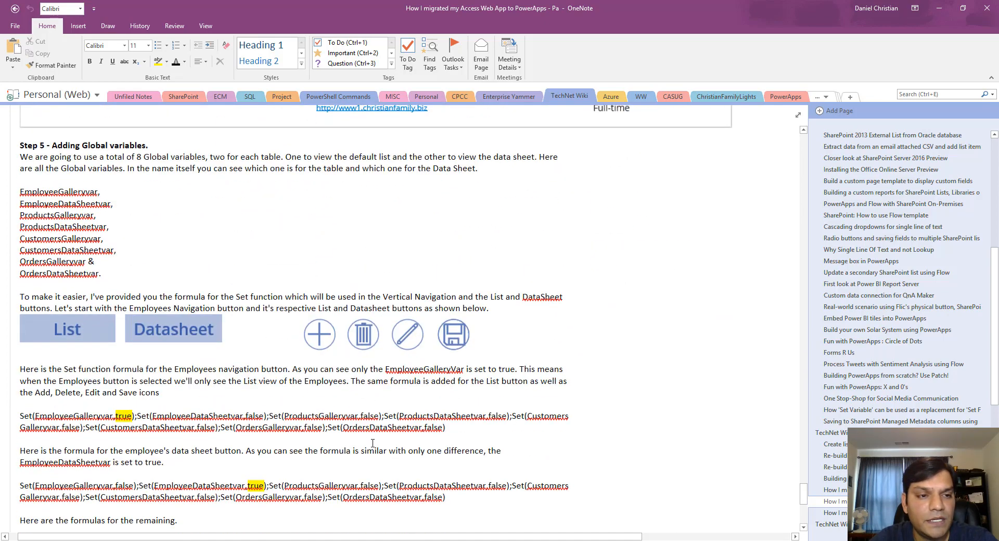
pyautogui.scroll(2, 373, 443)
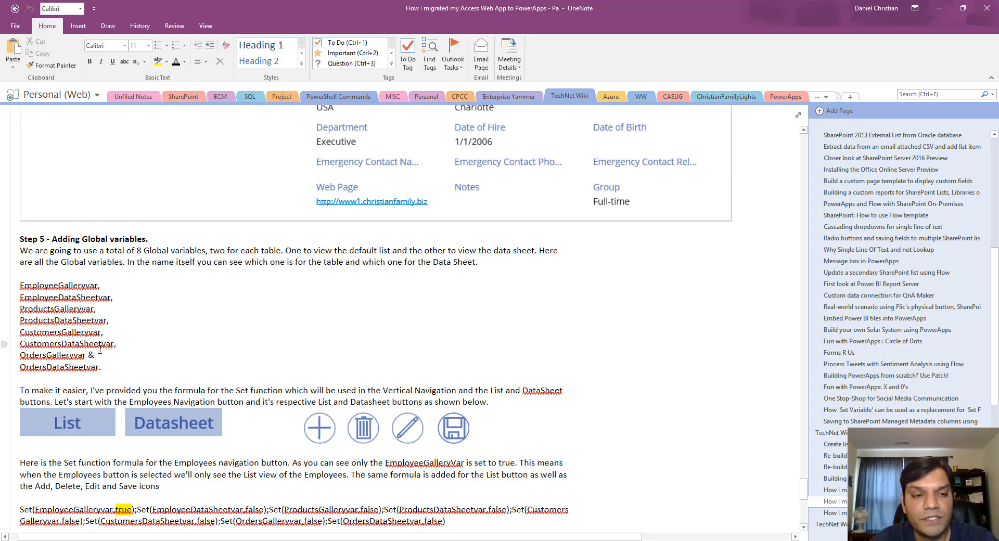
pyautogui.moveTo(102, 368); pyautogui.dragTo(20, 291)
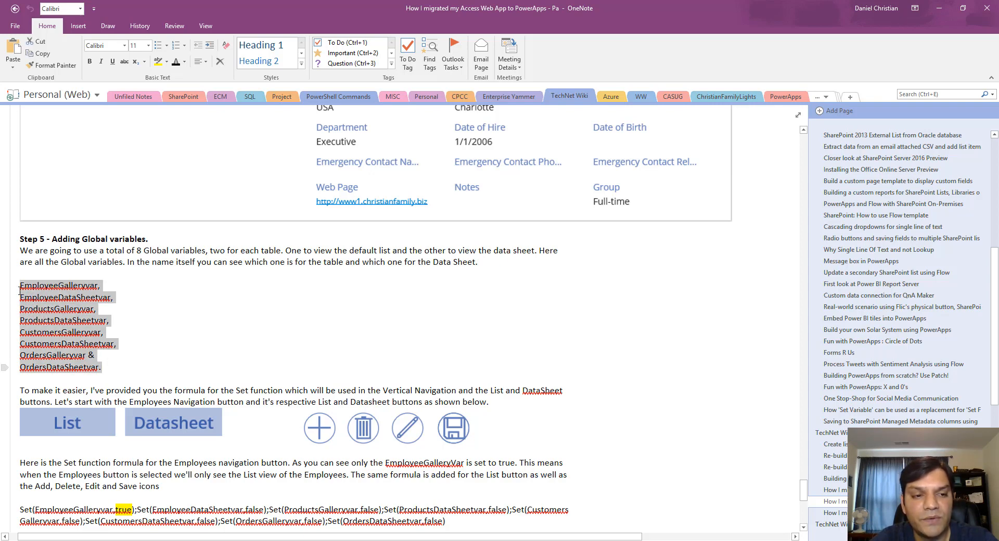
pyautogui.click(941, 8)
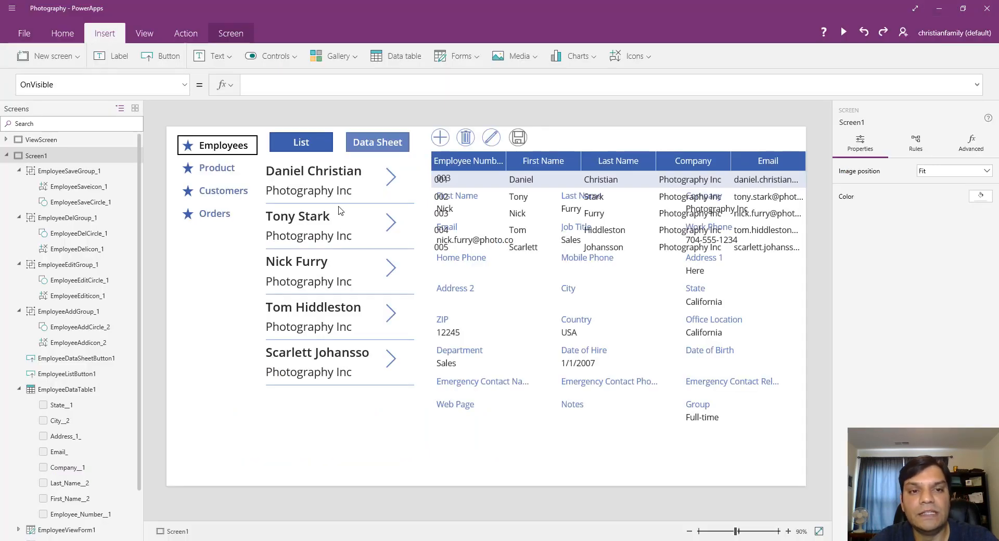
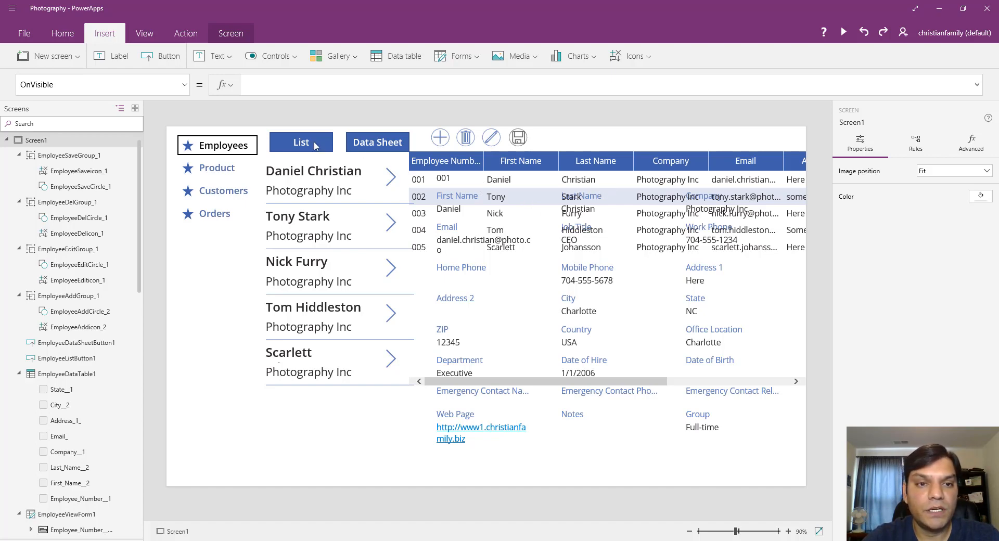
# Check the OnSelect formulas of the Employees navigation group and the List button, and the List button's Visible formula.
pyautogui.click(232, 150)
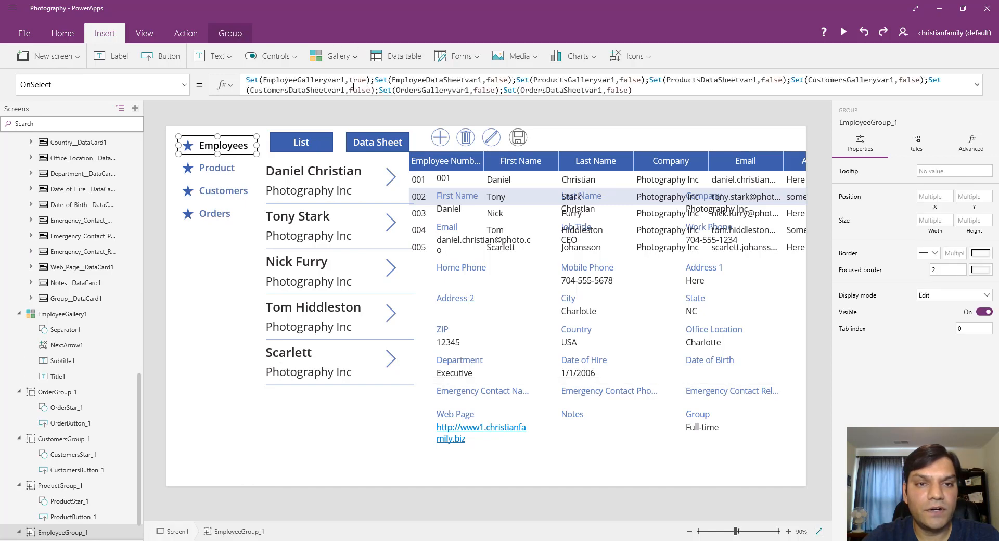
pyautogui.click(324, 151)
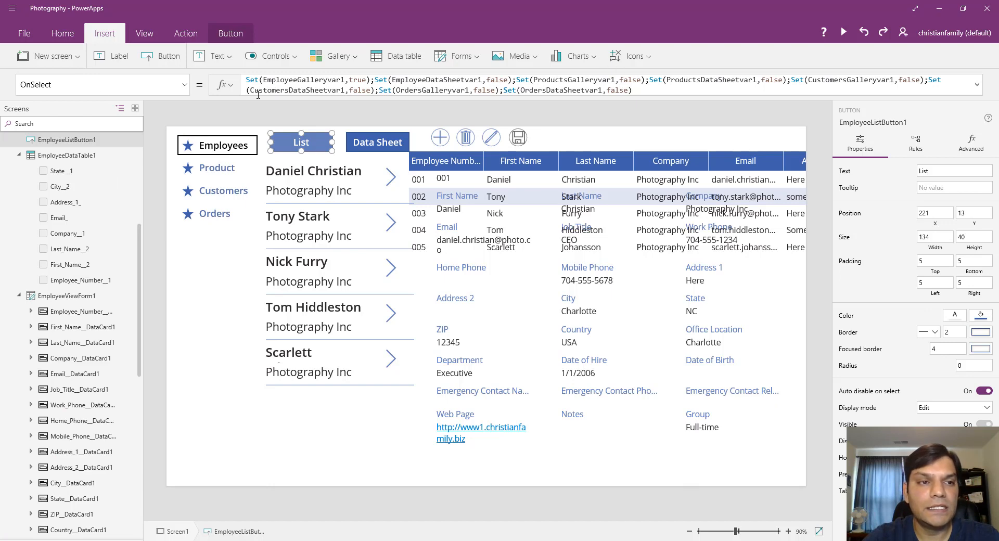
pyautogui.click(185, 86)
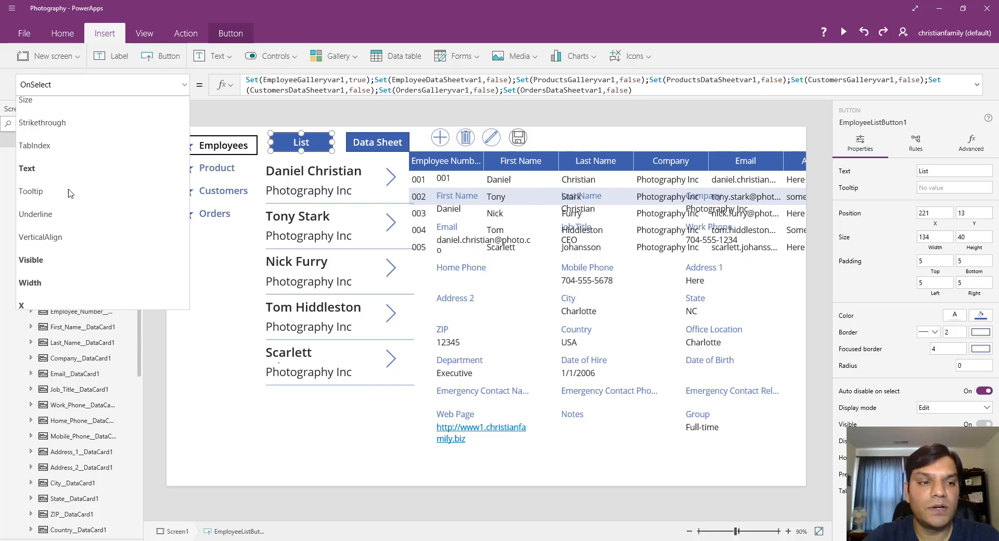
pyautogui.click(33, 260)
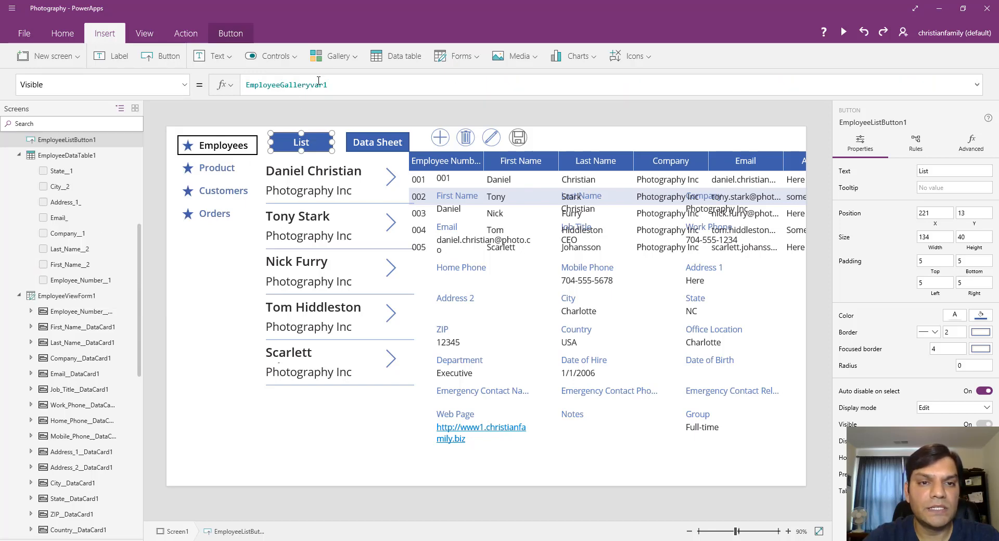
# Extend the List button's Visible formula to EmployeeGalleryvar1||EmployeeDataSheetvar1.
pyautogui.click(348, 87)
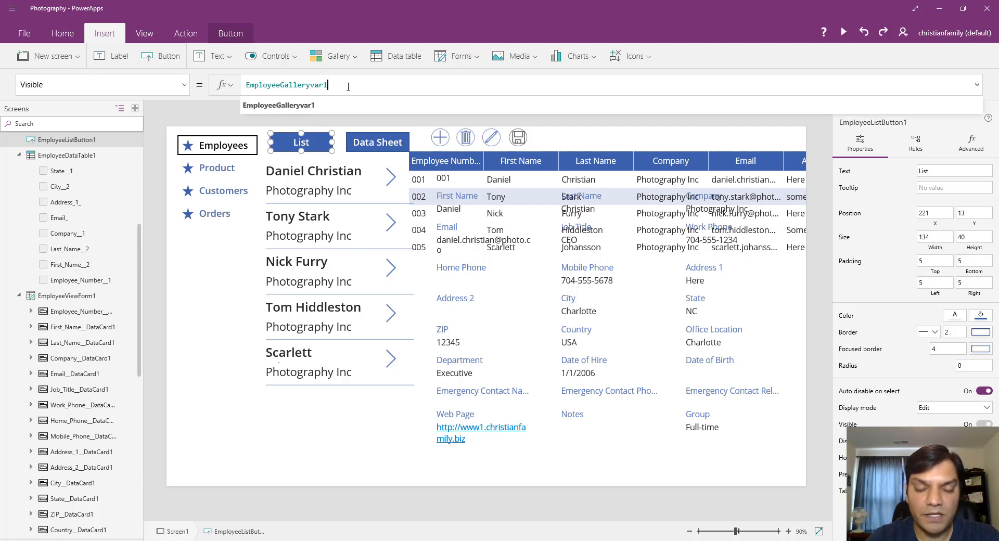
pyautogui.write('||')
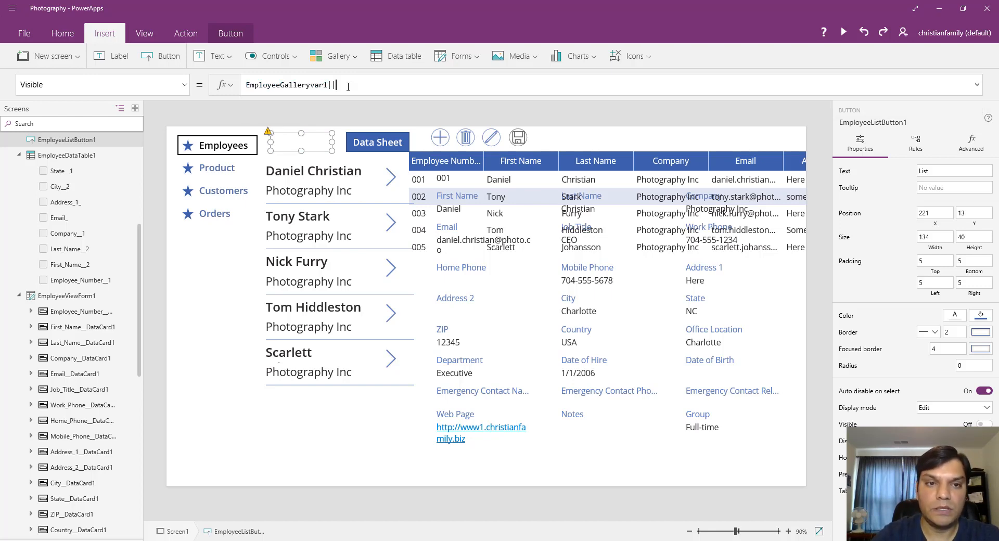
pyautogui.write('Em')
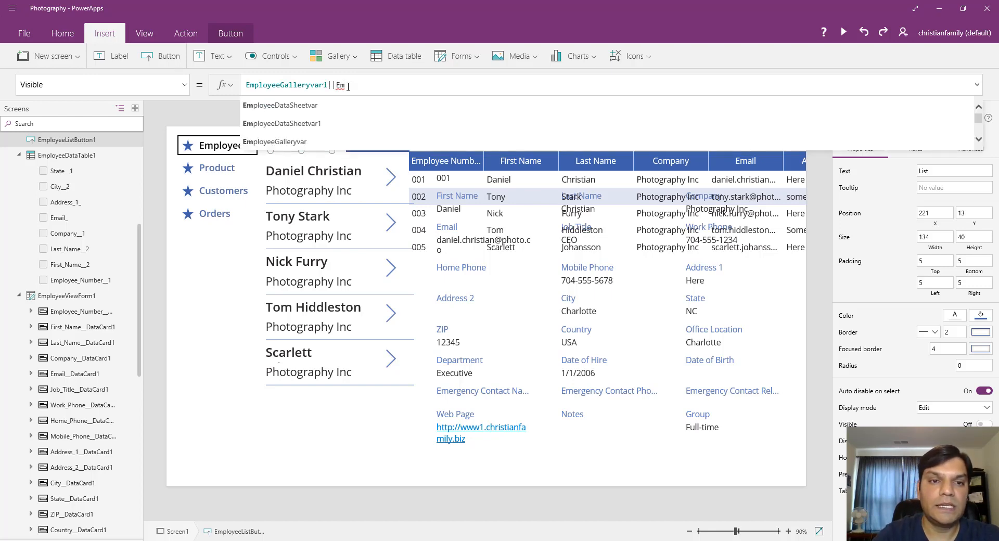
pyautogui.press('Down')
pyautogui.press('Tab')
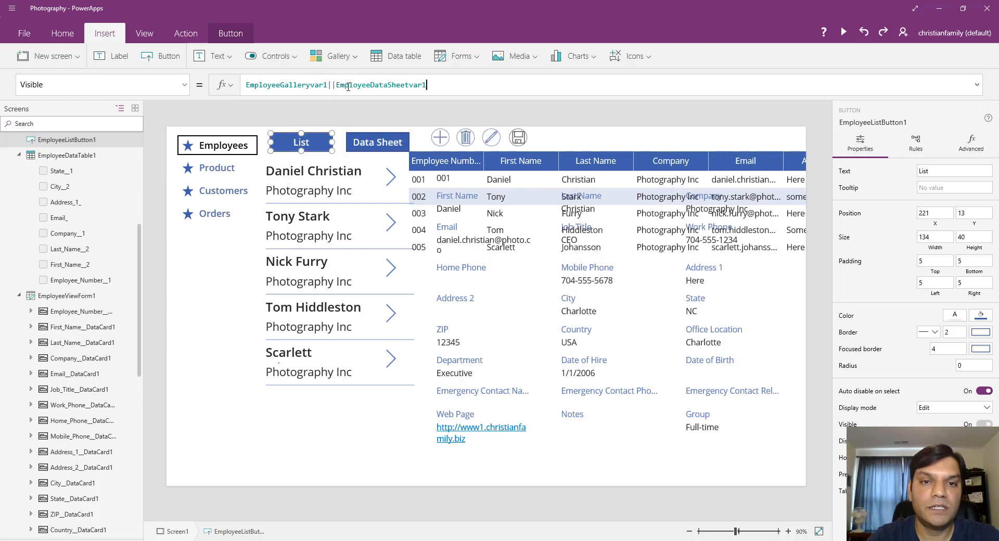
# Copy the List button's Visible formula EmployeeGalleryvar1||EmployeeDataSheetvar1 and use it to replace the Data Sheet button's Visible formula.
pyautogui.click(436, 85)
pyautogui.hotkey('ctrl', 'a')
pyautogui.hotkey('ctrl', 'c')
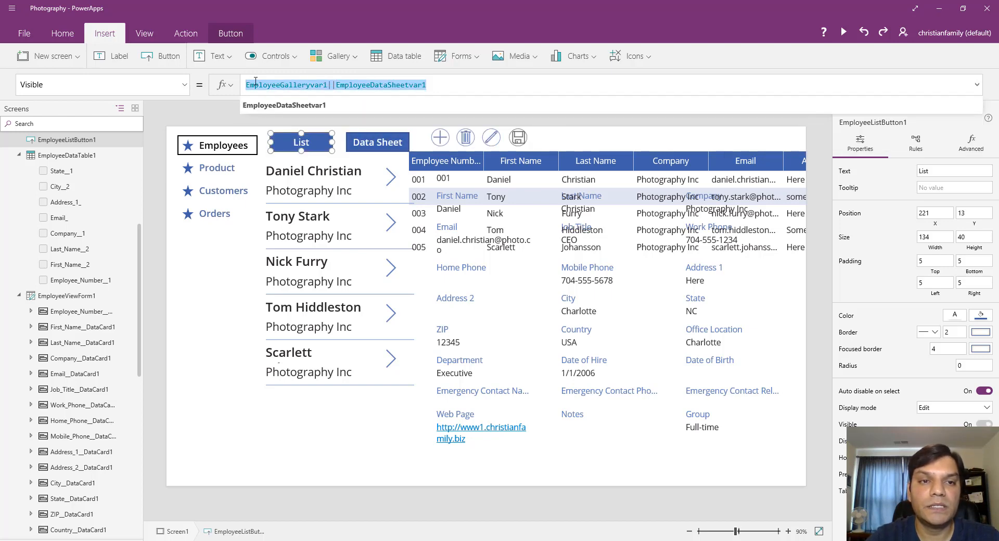
pyautogui.click(357, 139)
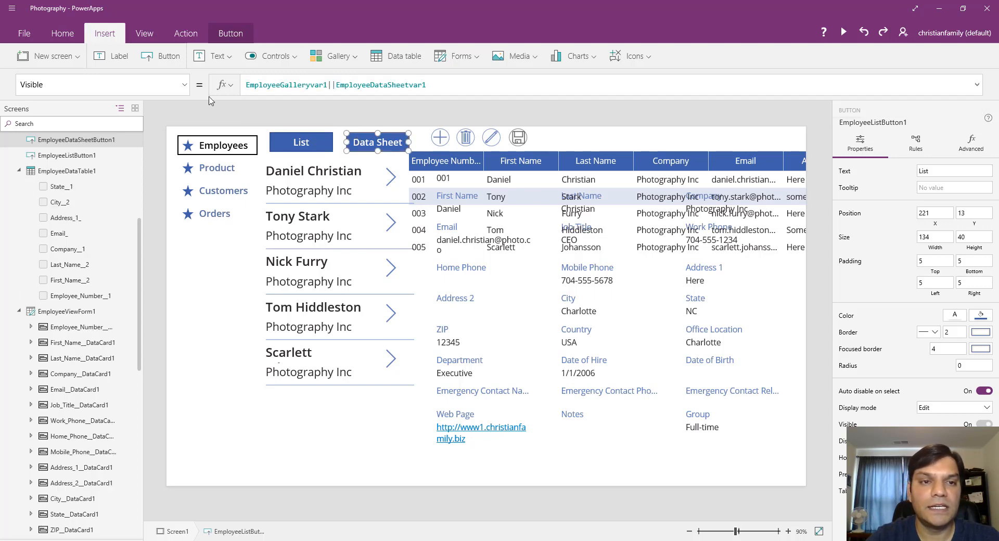
pyautogui.write('Set(EmployeeGalleryvar1,false);Set(EmployeeDataSheetvar1,true);Set(ProductsGalleryvar1,false);Set(ProductsDataSheetvar1,false);Set(CustomersGalleryvar1,false);Set(CustomersDataSheetvar1,false);Set(OrdersGalleryvar1,false);Set(OrdersDataSheetvar1,false)')
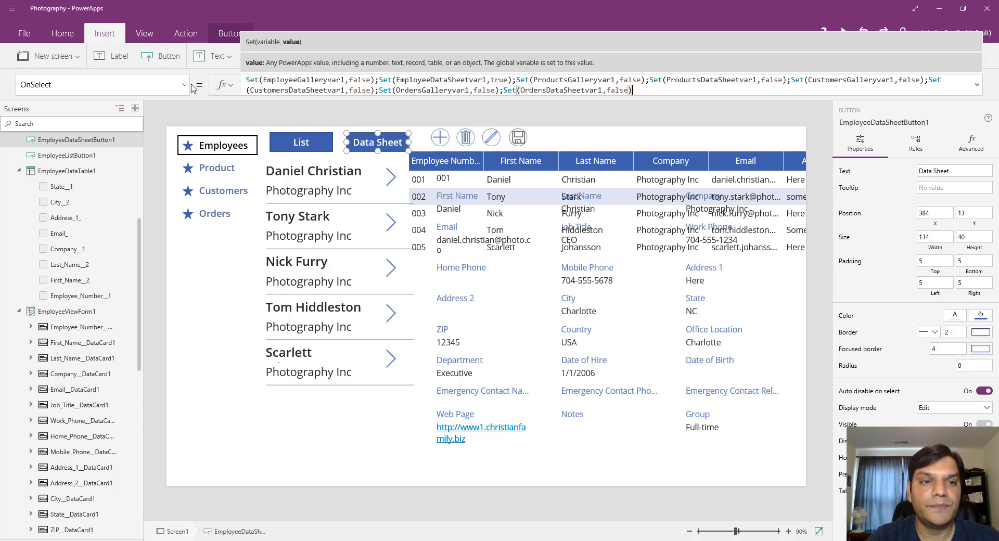
pyautogui.click(184, 86)
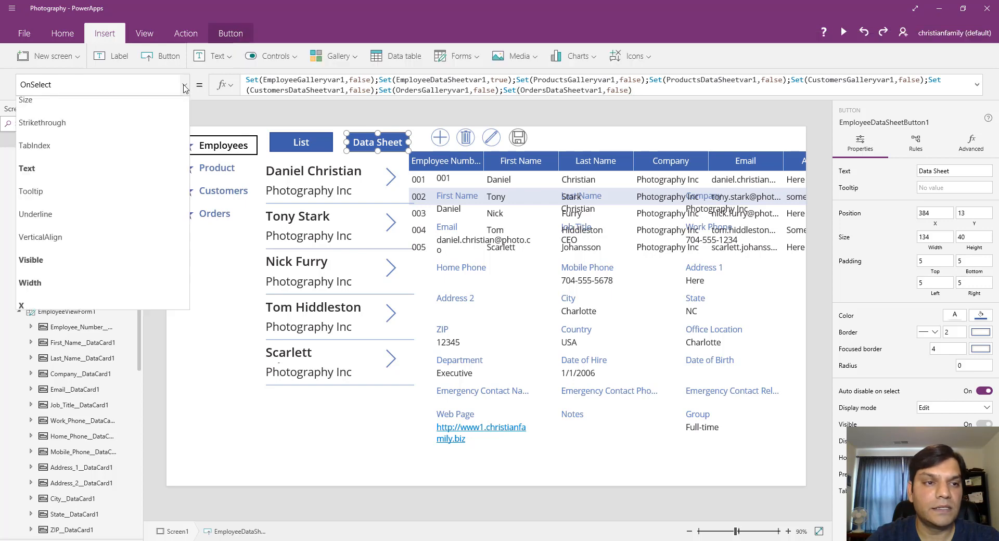
pyautogui.click(52, 265)
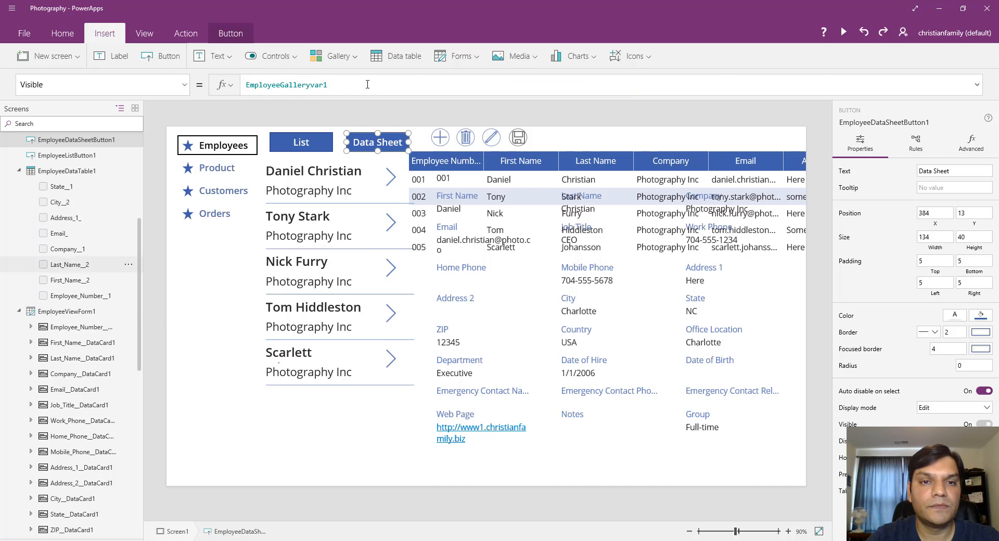
pyautogui.doubleClick(248, 86)
pyautogui.hotkey('ctrl', 'v')
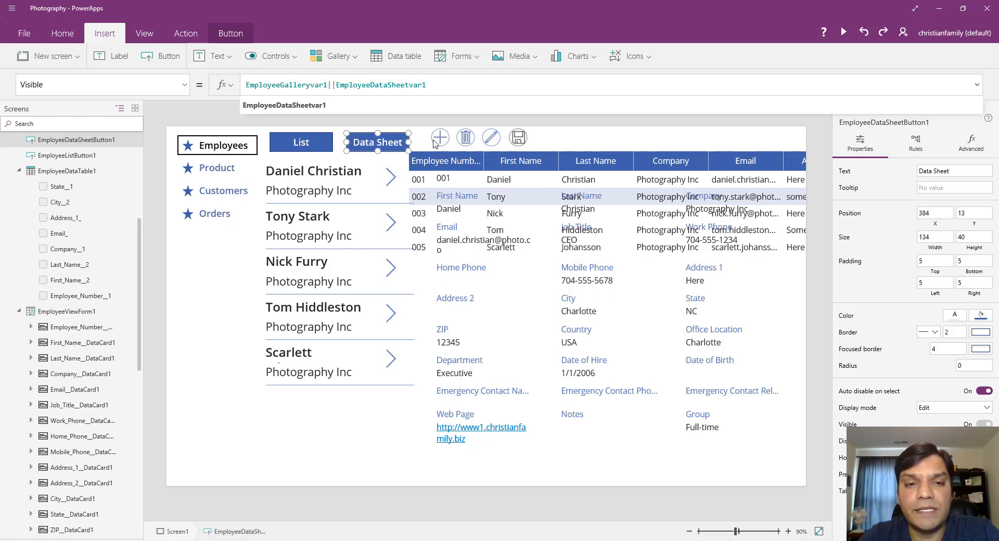
# Review the OnSelect formulas of the List and Data Sheet buttons to check which variables each one sets.
pyautogui.click(299, 150)
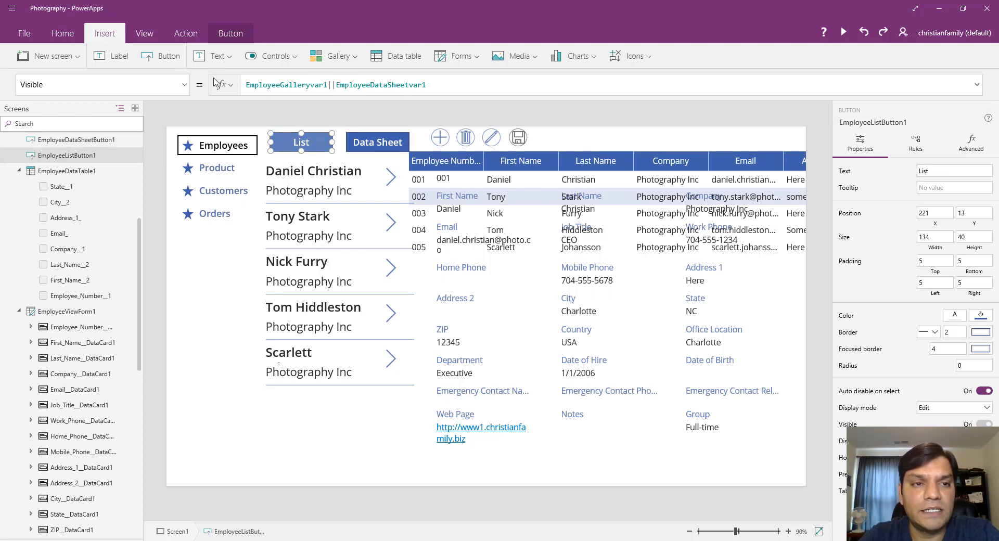
pyautogui.click(182, 85)
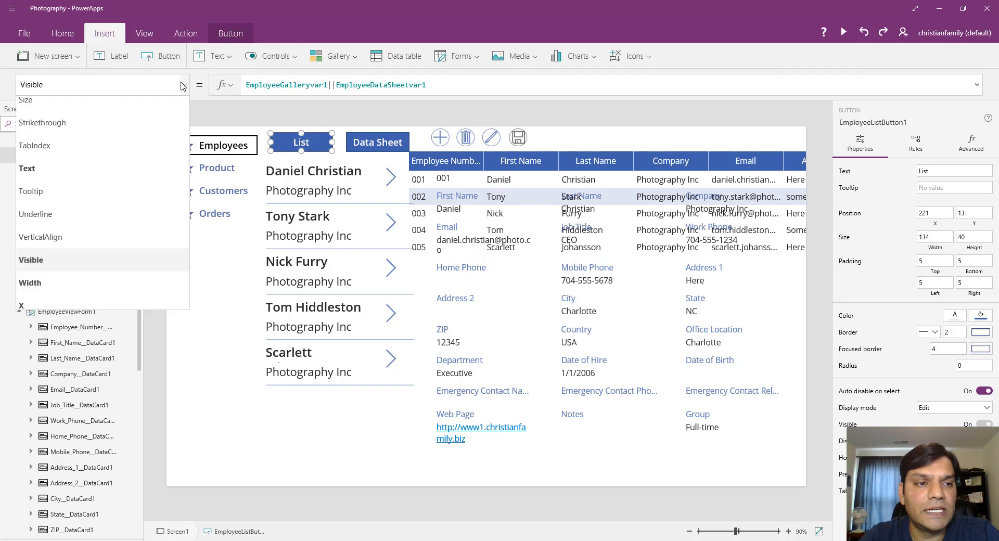
pyautogui.scroll(5, 131, 178)
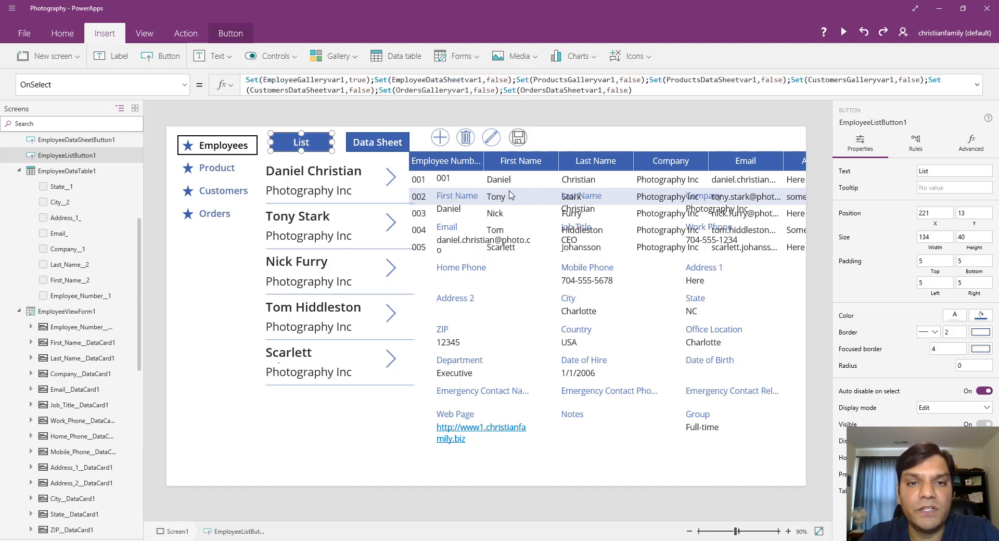
pyautogui.click(392, 142)
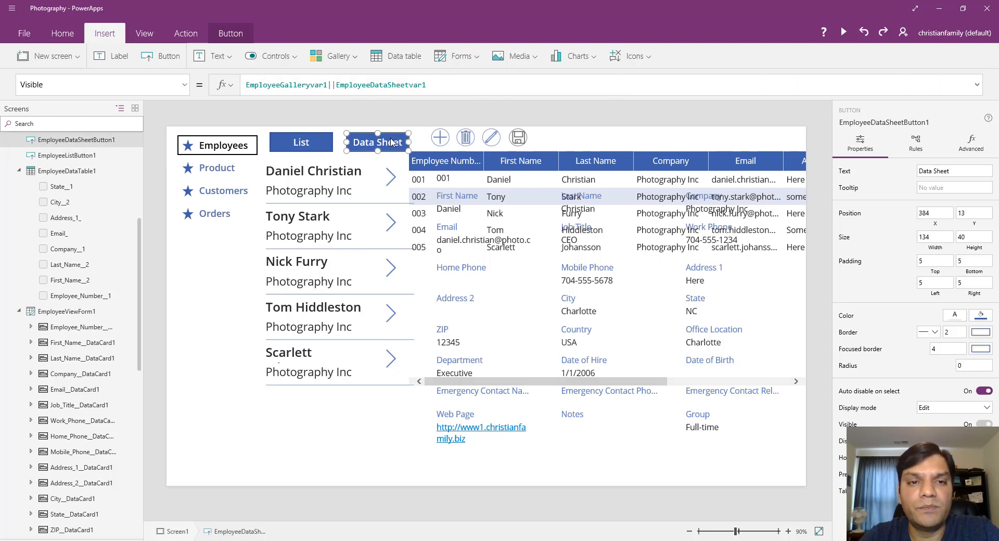
pyautogui.click(184, 85)
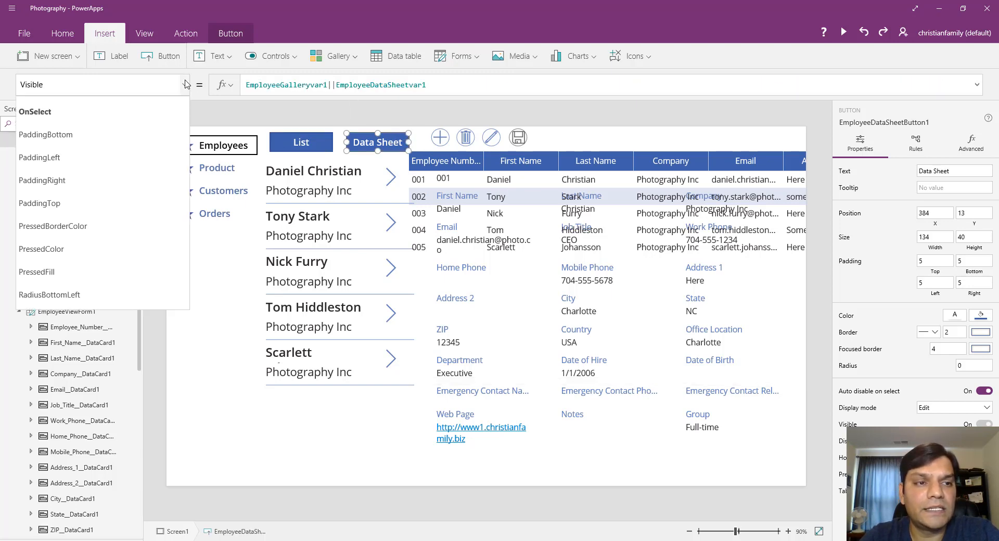
pyautogui.click(66, 116)
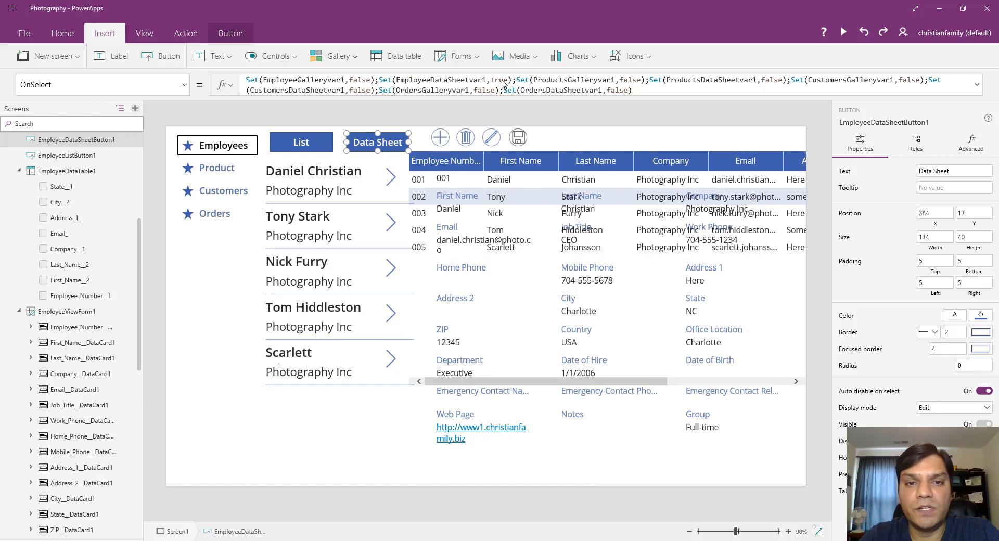
# Preview the app, test the Employees item and the List and Data Sheet buttons, and return to editing.
pyautogui.click(844, 32)
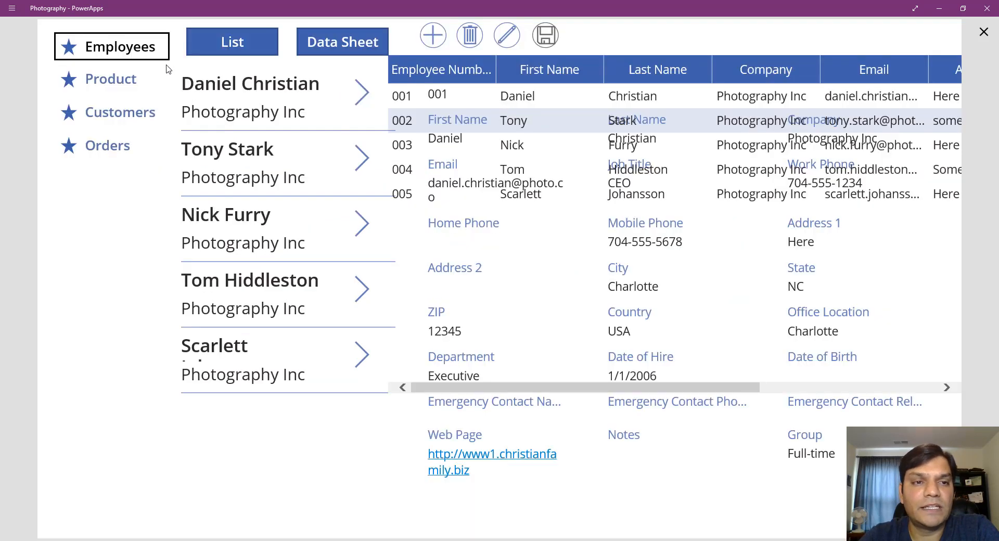
pyautogui.click(152, 47)
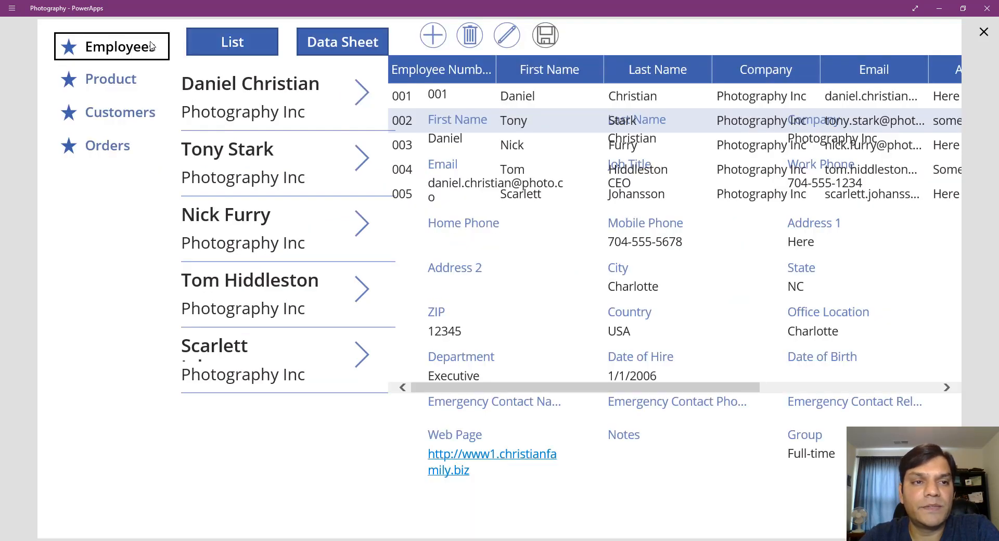
pyautogui.click(213, 46)
pyautogui.click(365, 50)
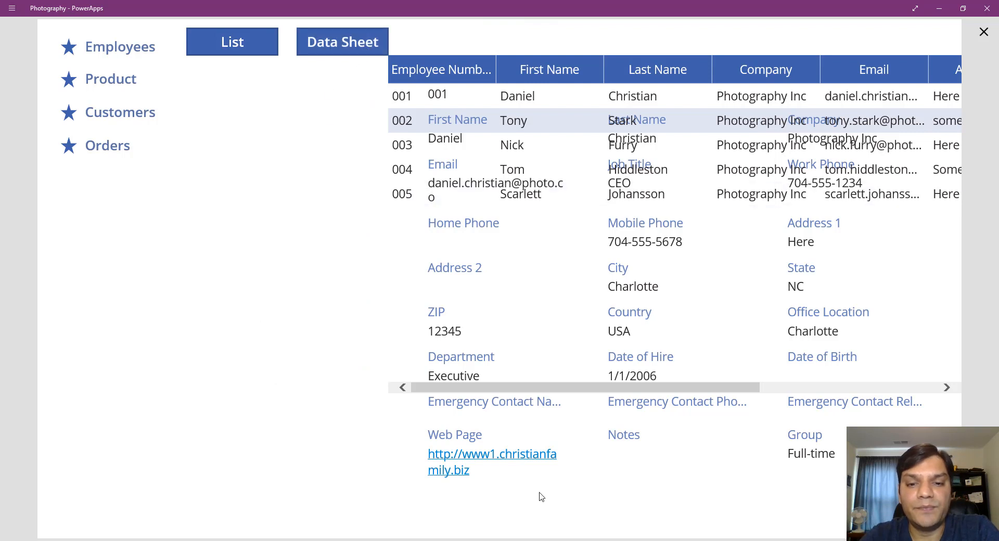
pyautogui.click(984, 33)
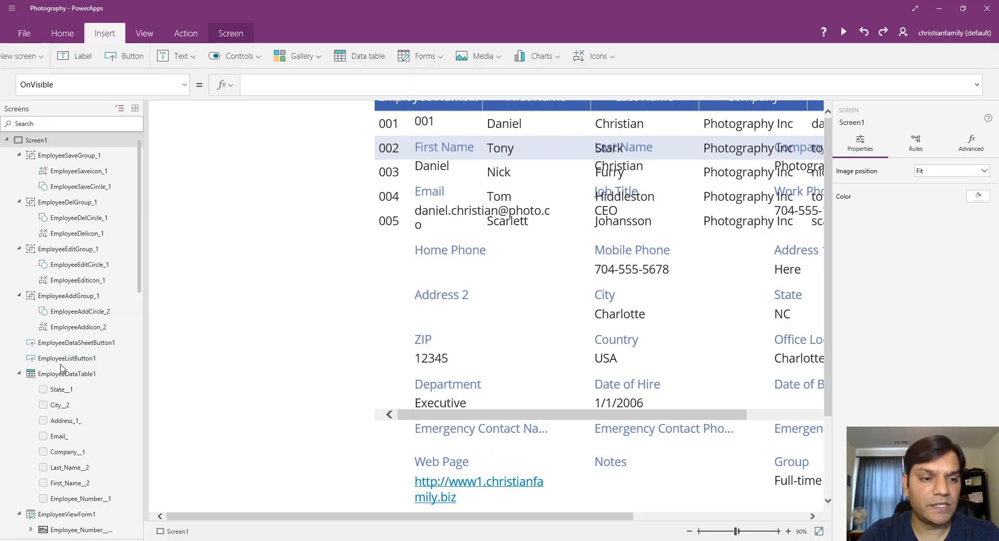
# Set the Visible property of EmployeeViewForm1 to EmployeeGalleryvar1.
pyautogui.click(60, 517)
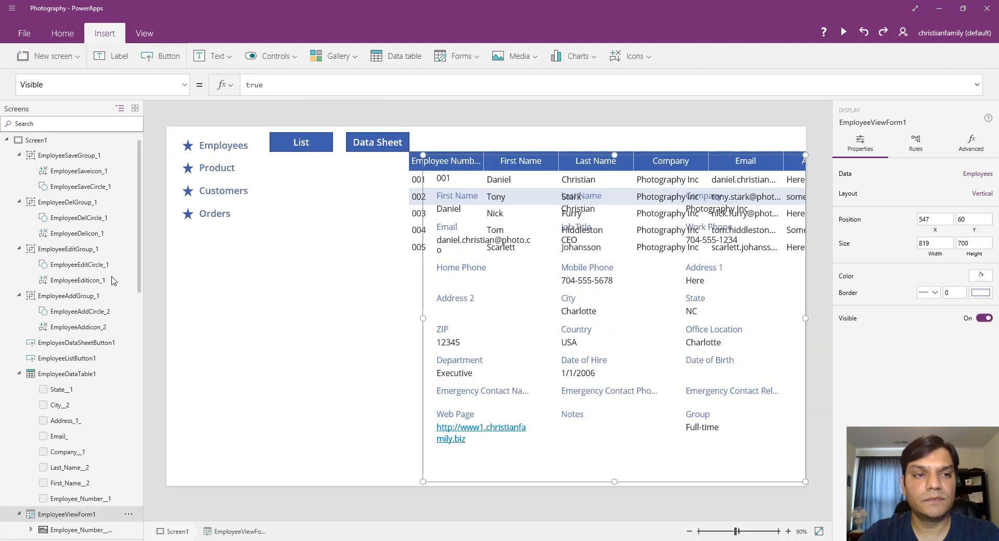
pyautogui.click(276, 89)
pyautogui.hotkey('ctrl', 'a')
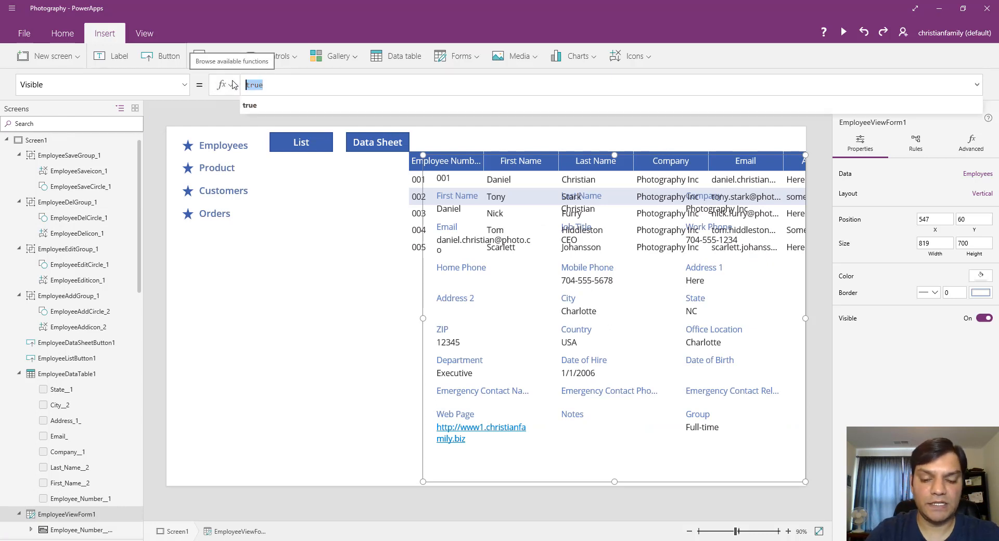
pyautogui.write('Em')
pyautogui.press('Down')
pyautogui.press('Down')
pyautogui.press('Down')
pyautogui.press('Down')
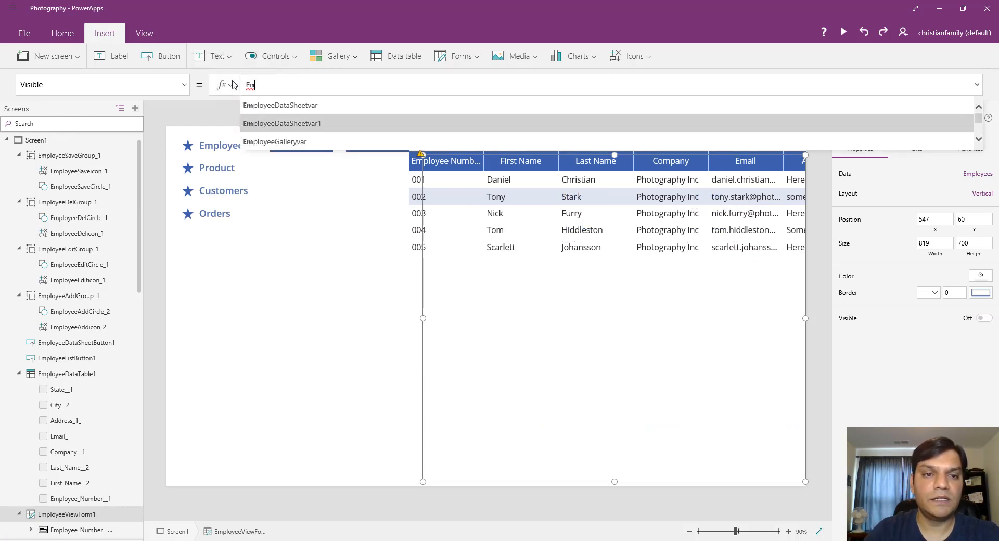
pyautogui.press('Tab')
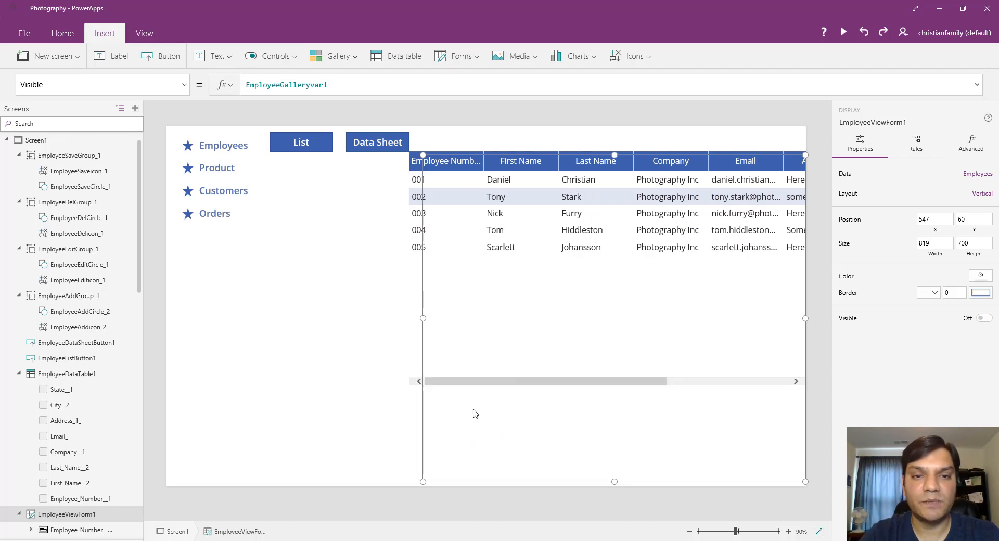
# Widen EmployeeDataTable1 leftward to the List button's edge, at about X 221 and about 1145 wide.
pyautogui.click(416, 229)
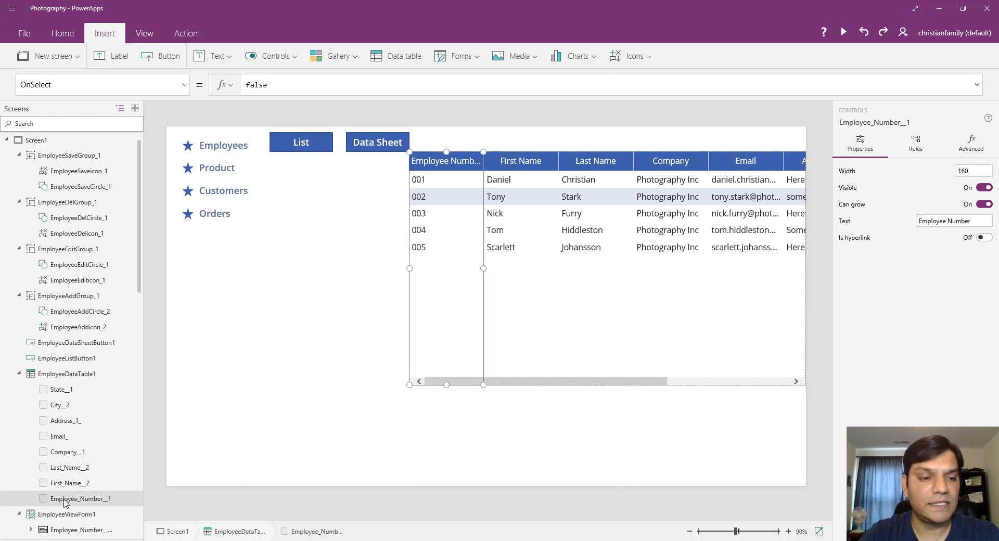
pyautogui.click(65, 376)
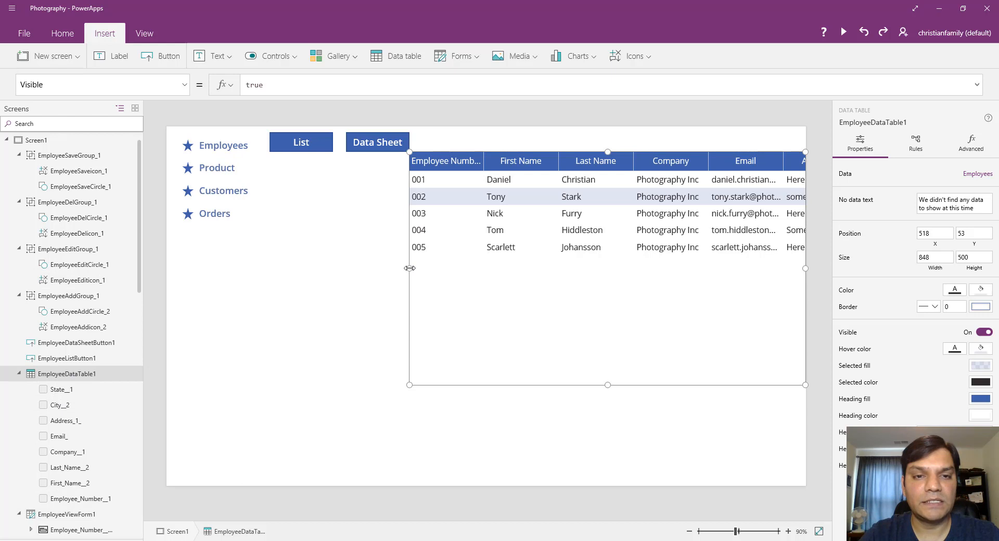
pyautogui.moveTo(409, 268); pyautogui.dragTo(271, 289)
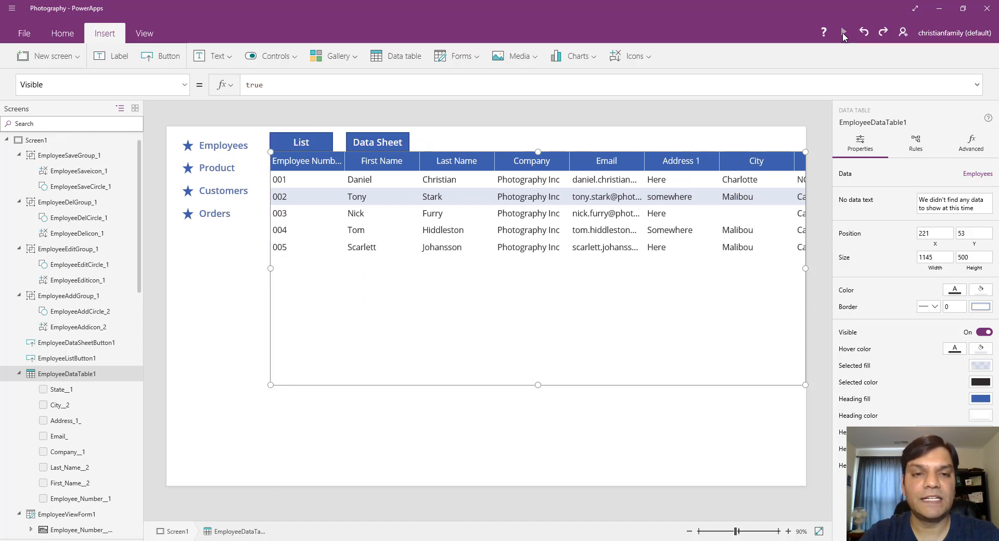
# Preview the app, switch the employees to the List view, and return to editing.
pyautogui.click(844, 33)
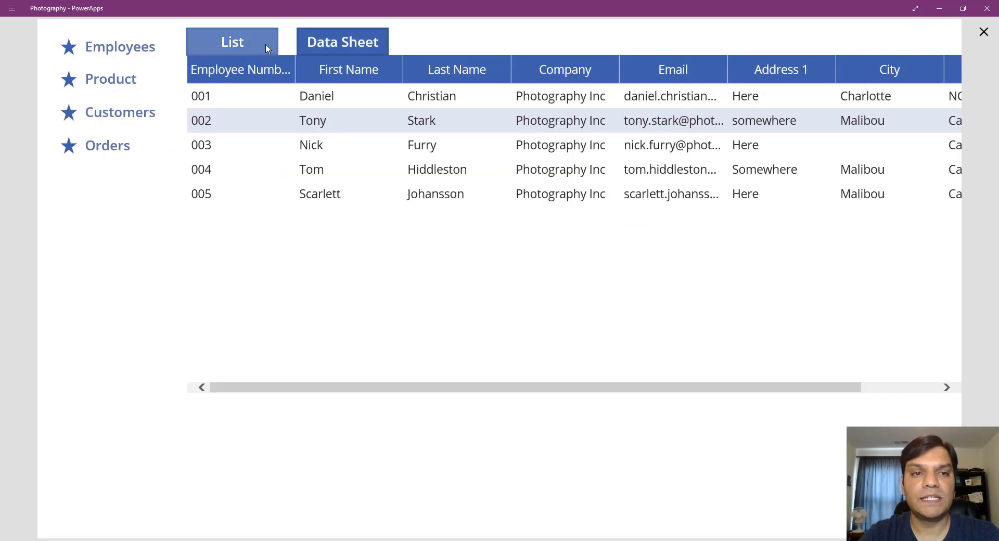
pyautogui.click(265, 44)
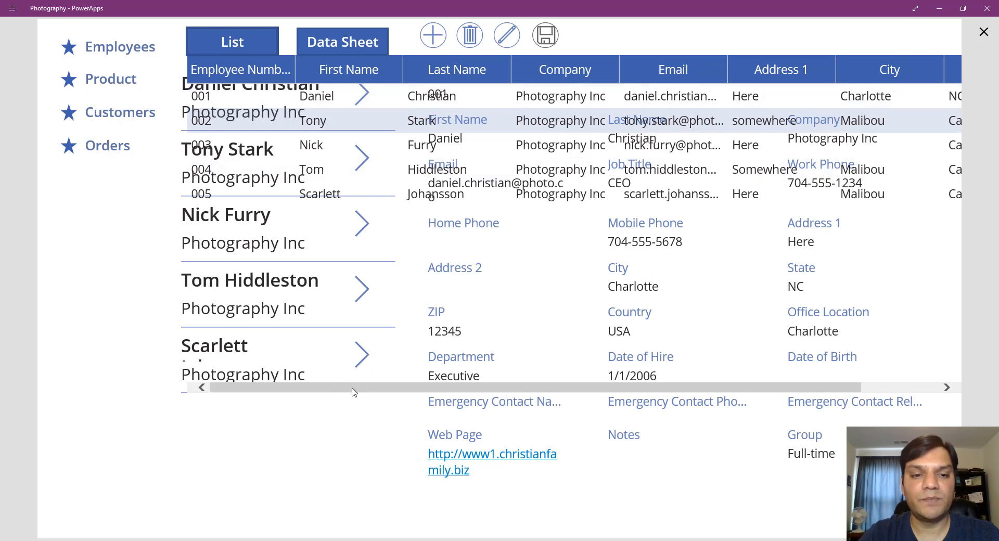
pyautogui.click(984, 33)
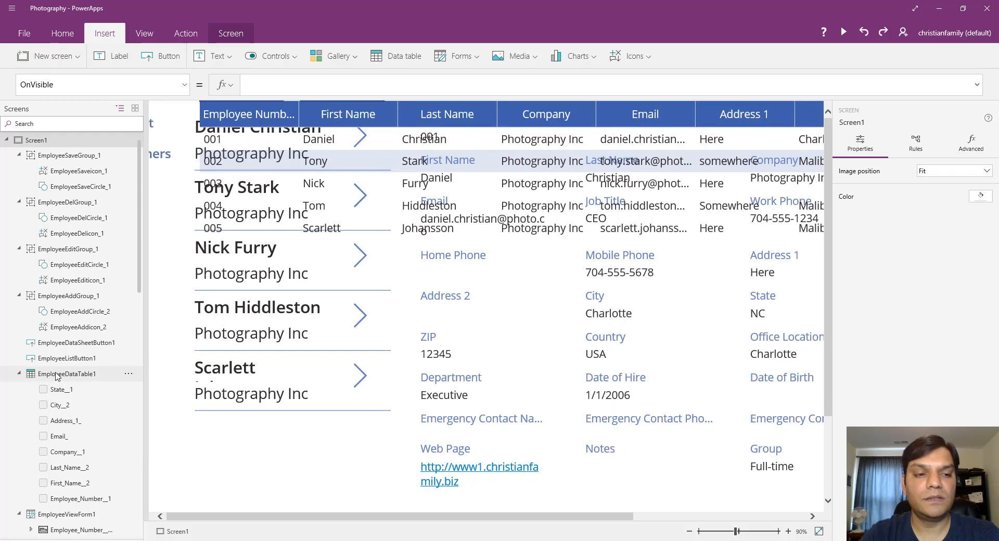
# Set the Visible property of EmployeeDataTable1 to EmployeeDataSheetvar1.
pyautogui.click(57, 374)
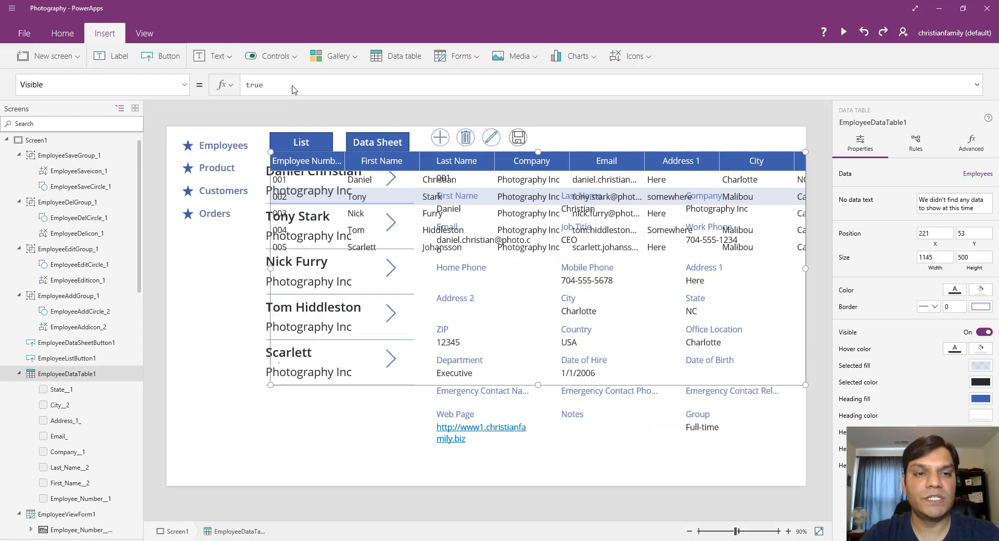
pyautogui.click(263, 85)
pyautogui.moveTo(262, 86); pyautogui.dragTo(242, 90)
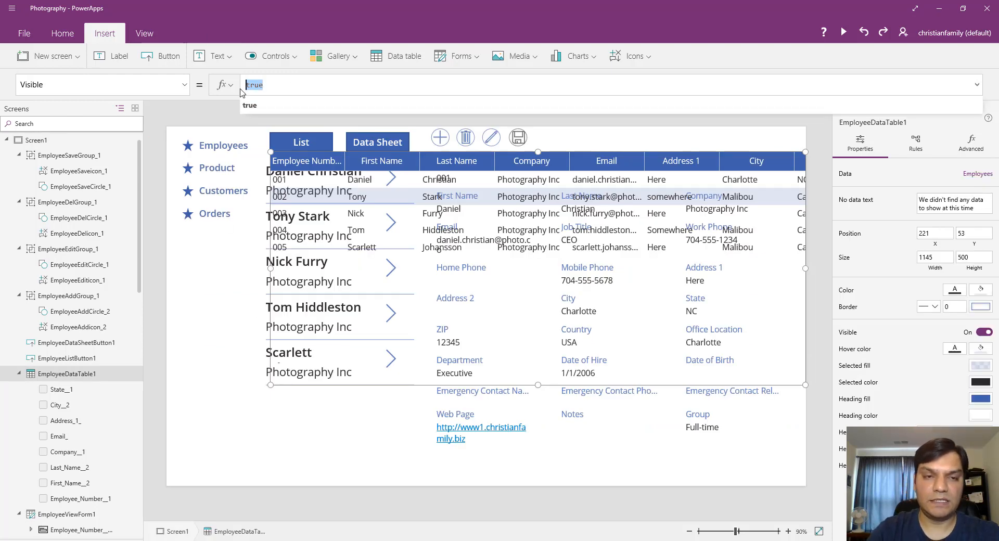
pyautogui.write('E')
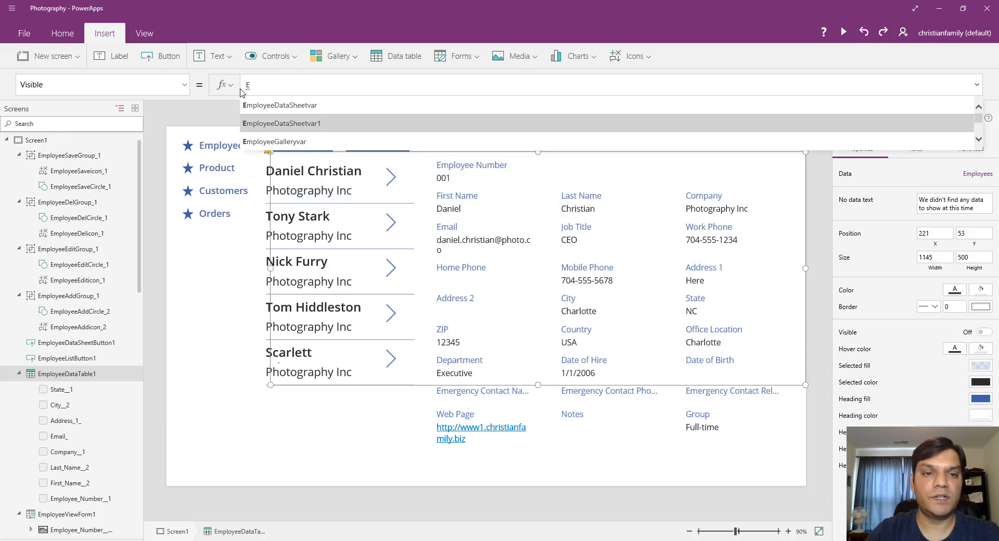
pyautogui.press('Tab')
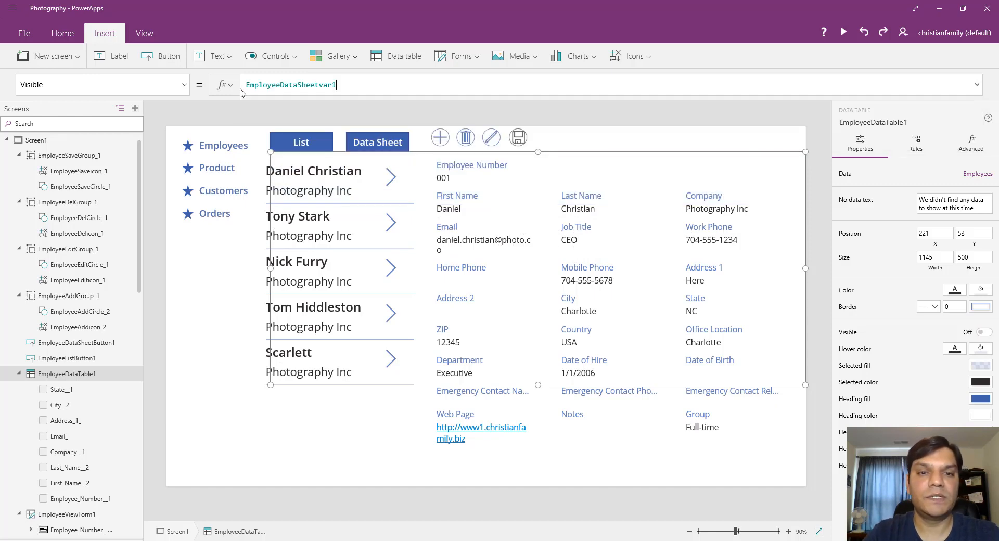
# Preview the app and switch the employees between the List and Data Sheet views, ending on the List view.
pyautogui.click(845, 31)
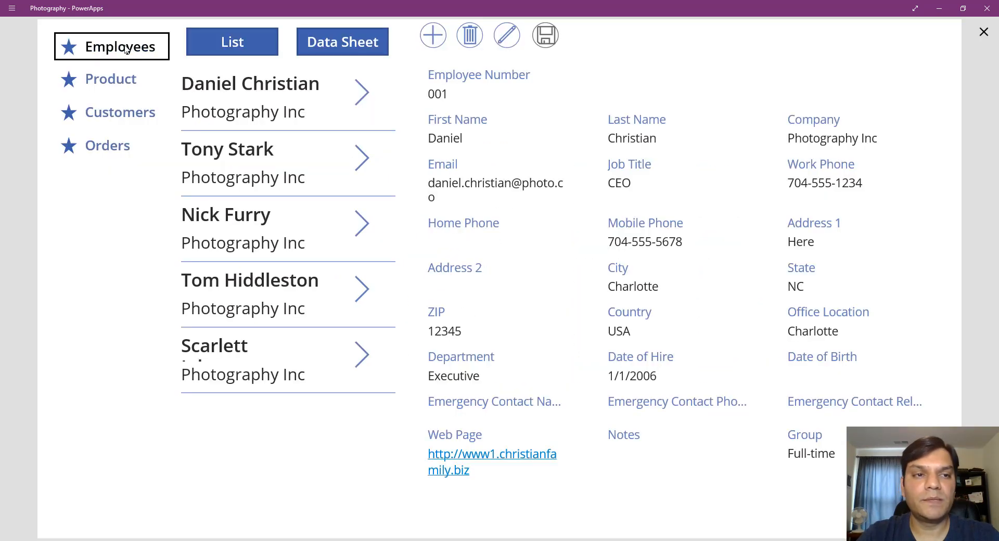
pyautogui.click(232, 41)
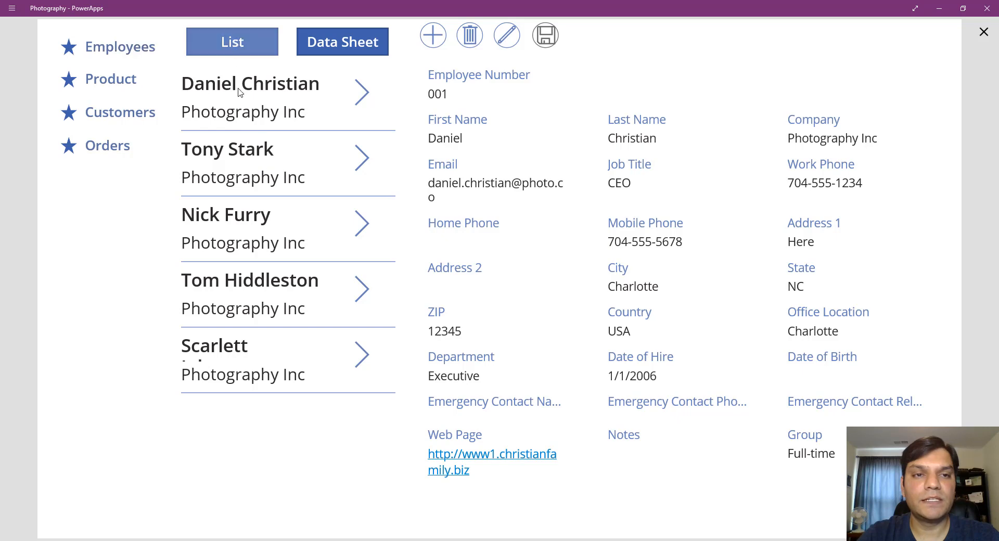
pyautogui.click(342, 42)
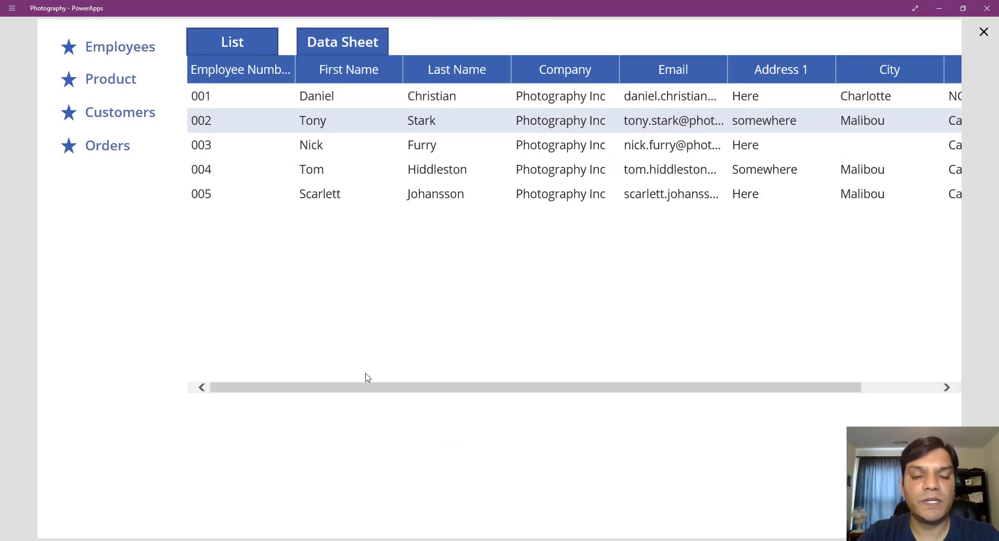
pyautogui.moveTo(364, 388); pyautogui.dragTo(299, 380)
pyautogui.click(242, 43)
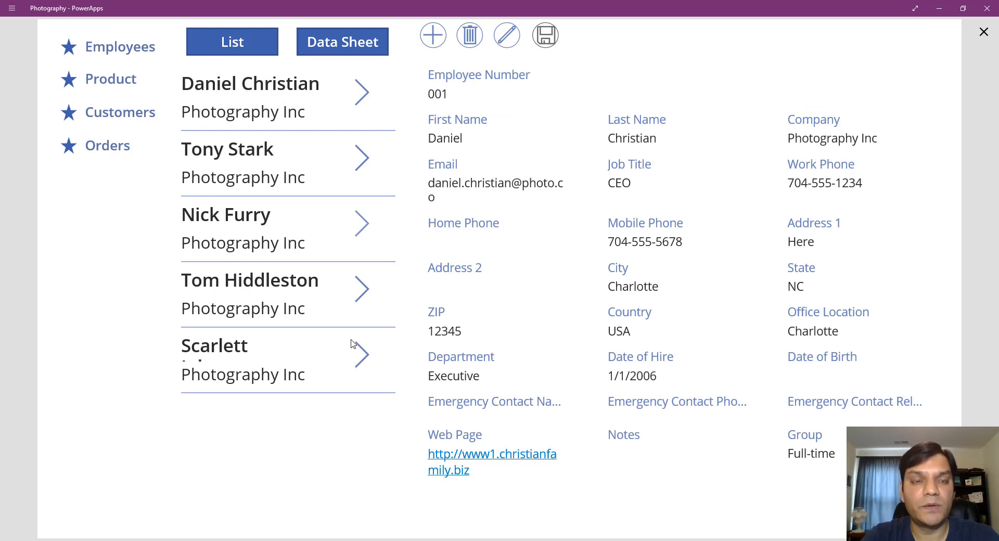
# Try the Employees and Product navigation entries in the preview and return to editing.
pyautogui.click(120, 54)
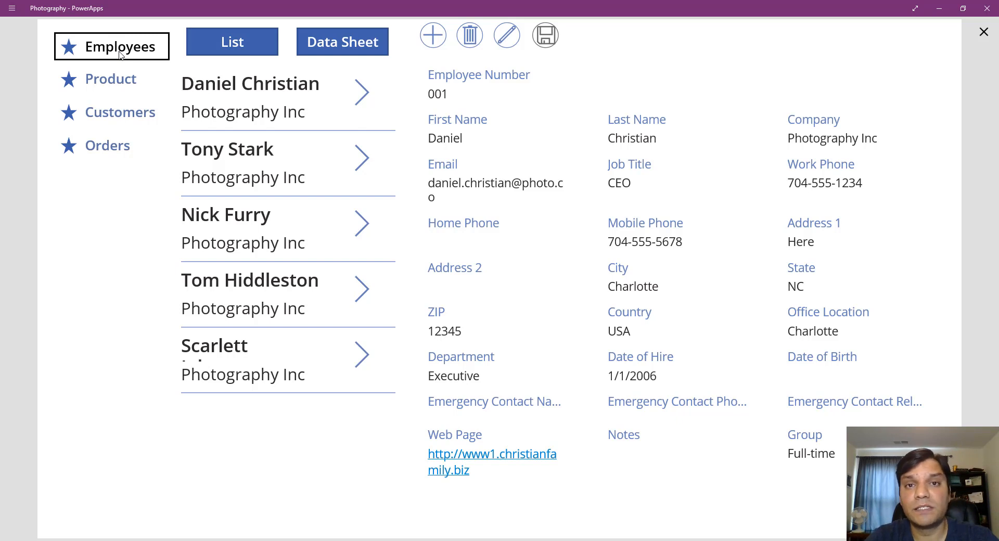
pyautogui.click(110, 89)
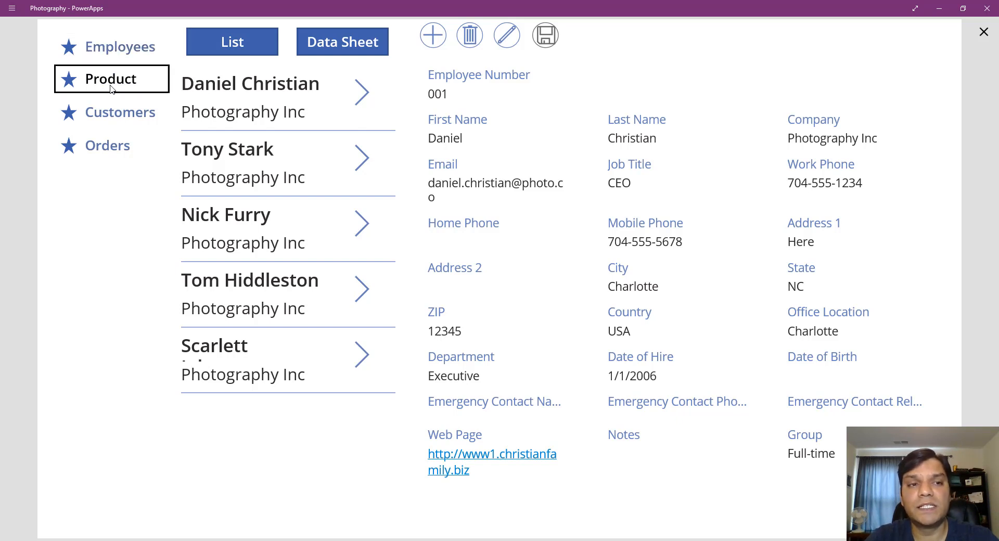
pyautogui.click(130, 52)
pyautogui.click(141, 70)
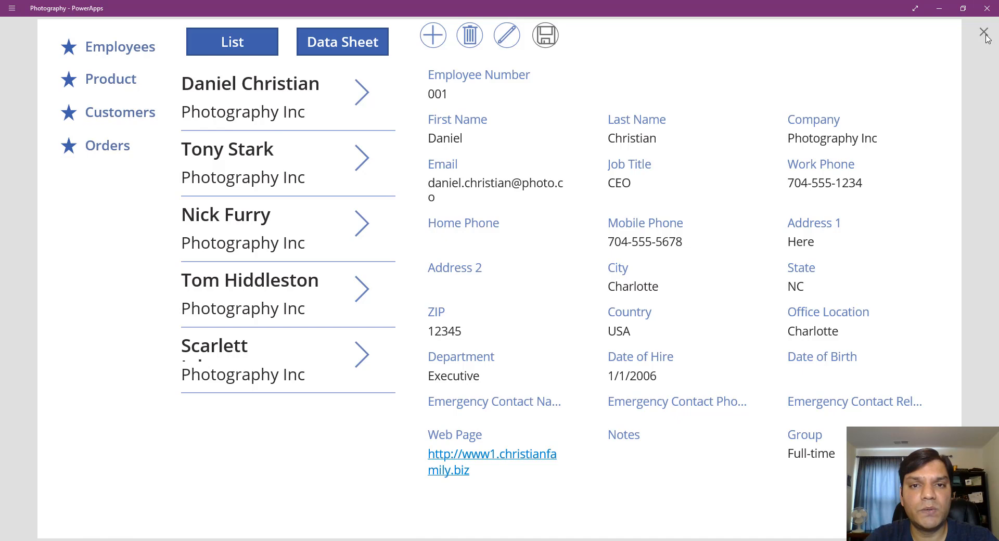
pyautogui.click(984, 34)
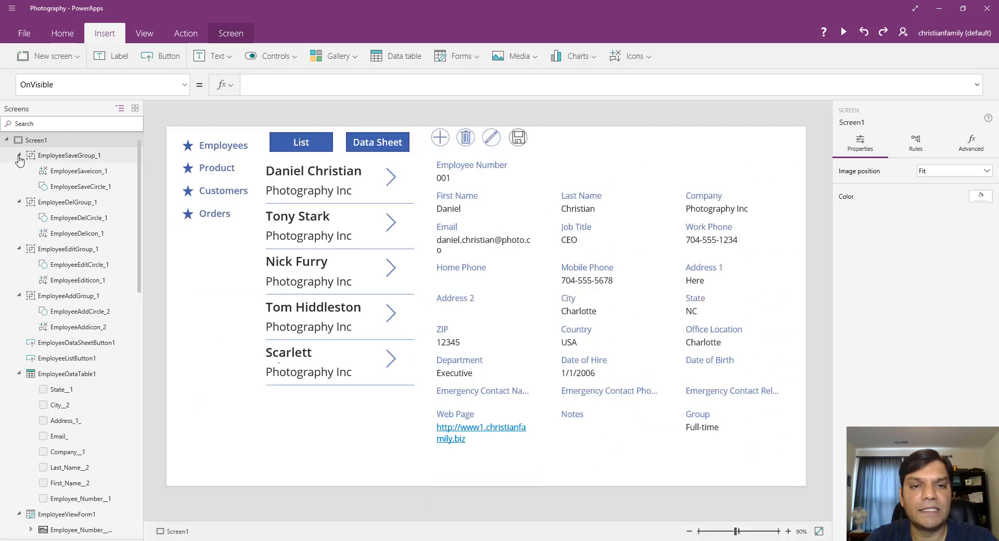
# Duplicate the List and Data Sheet buttons and the add, delete, edit and save icon groups, placing the copies exactly over the originals.
pyautogui.click(291, 143)
pyautogui.keyDown('shift'); pyautogui.click(359, 148); pyautogui.keyUp('shift')
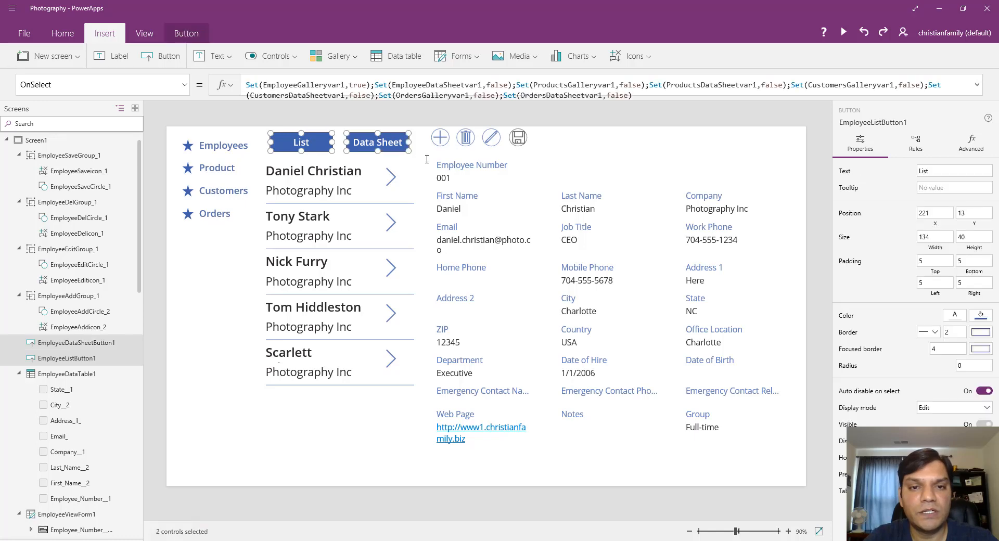
pyautogui.keyDown('shift'); pyautogui.click(447, 142); pyautogui.keyUp('shift')
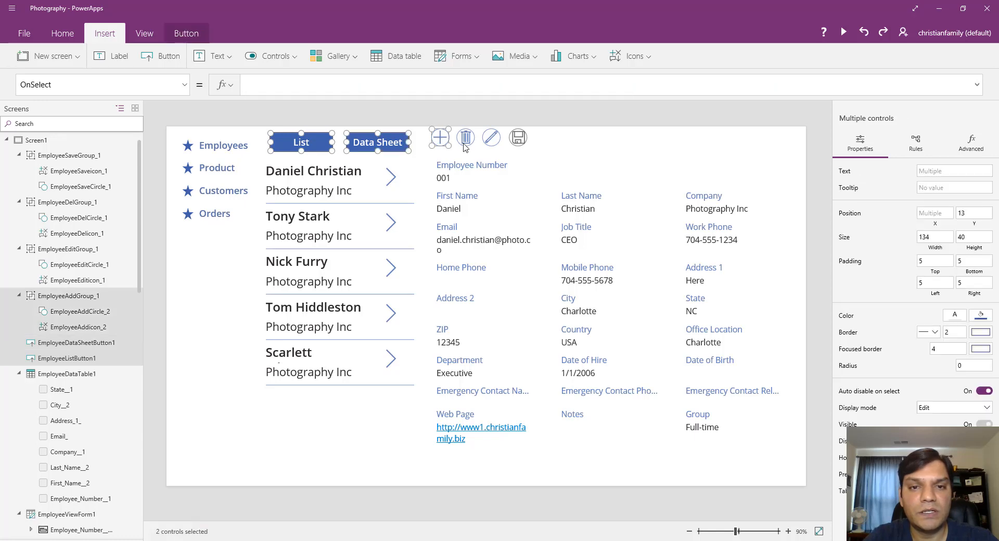
pyautogui.keyDown('shift'); pyautogui.click(494, 147); pyautogui.keyUp('shift')
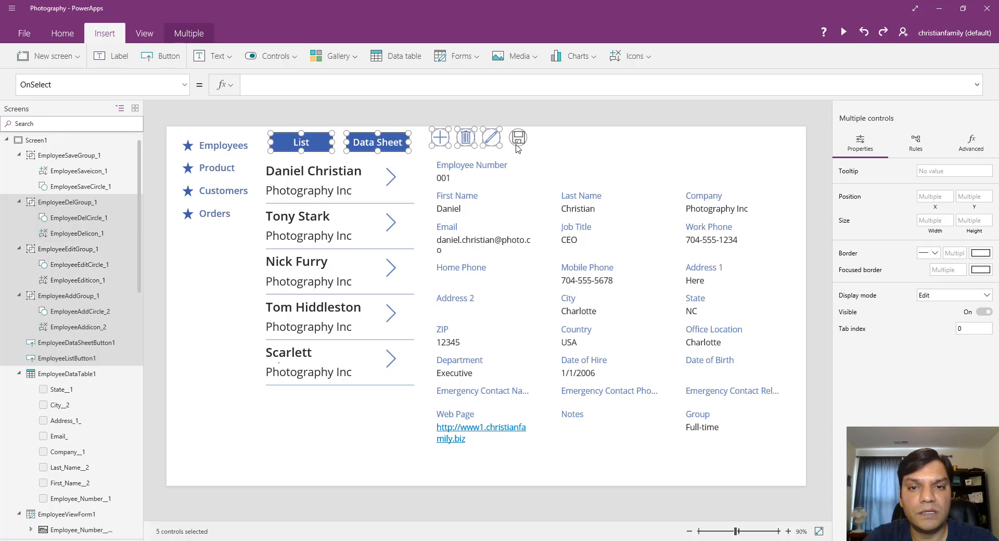
pyautogui.keyDown('shift'); pyautogui.click(518, 147); pyautogui.keyUp('shift')
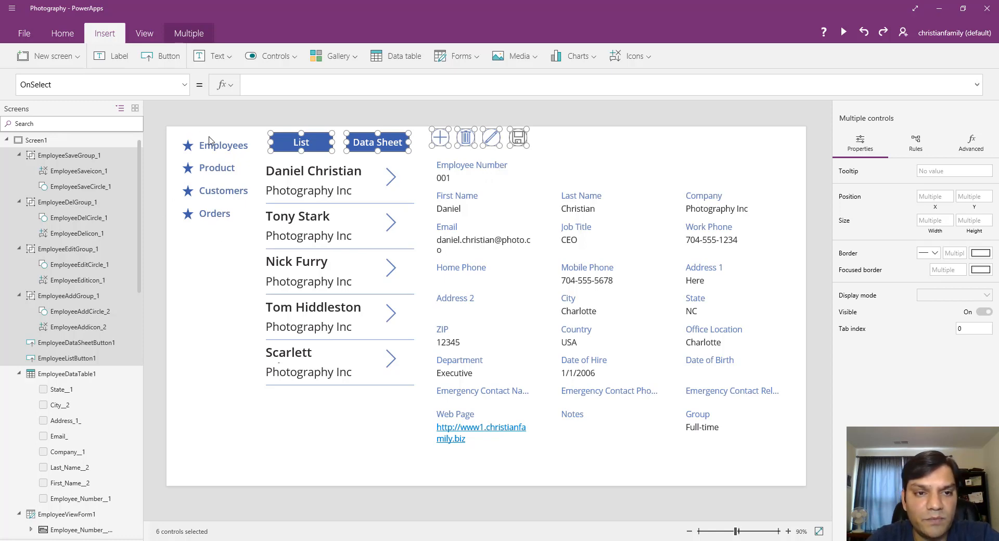
pyautogui.hotkey('ctrl', 'c')
pyautogui.hotkey('ctrl', 'v')
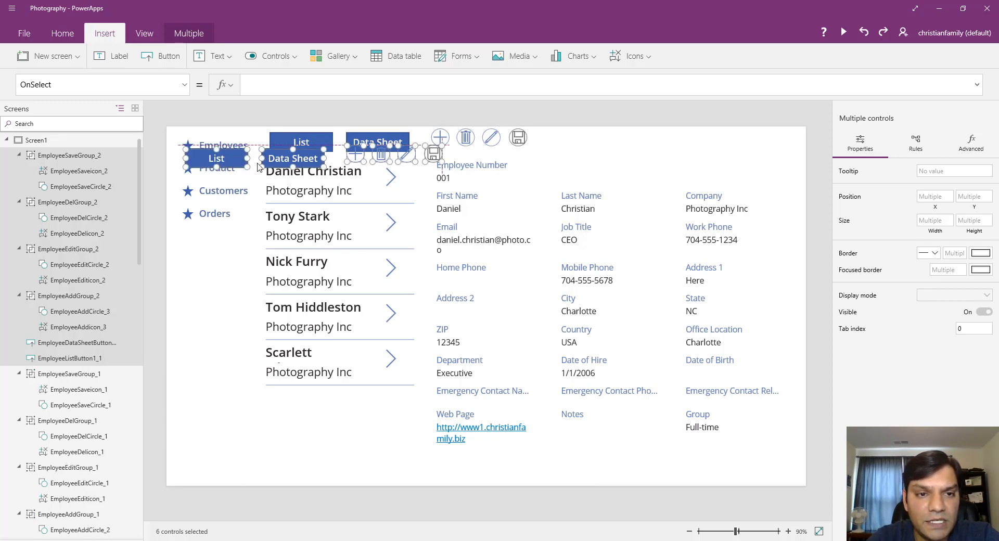
pyautogui.moveTo(282, 158); pyautogui.dragTo(309, 150)
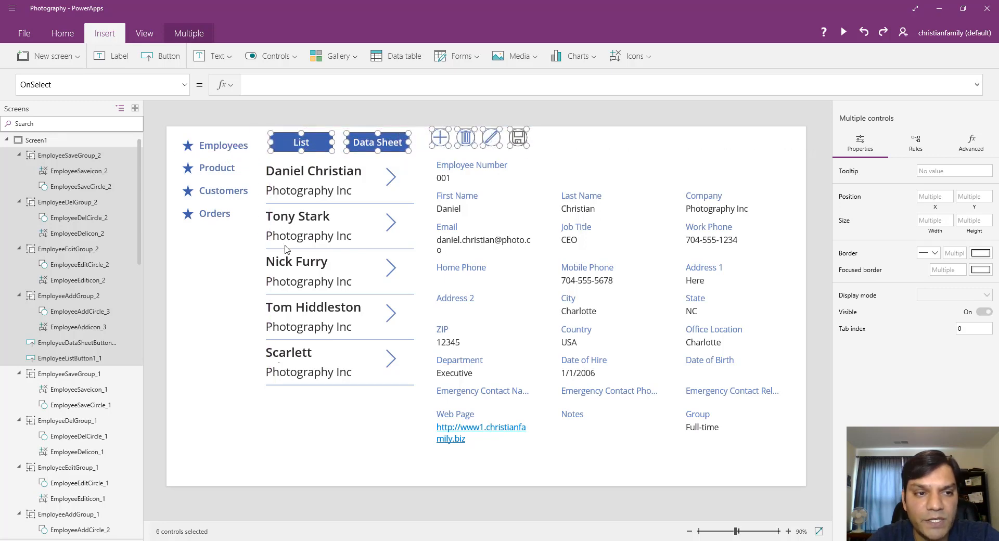
# Rename the copied save icon group EmployeeSaveGroup_2 as ProductSaveGroup_2.
pyautogui.click(127, 157)
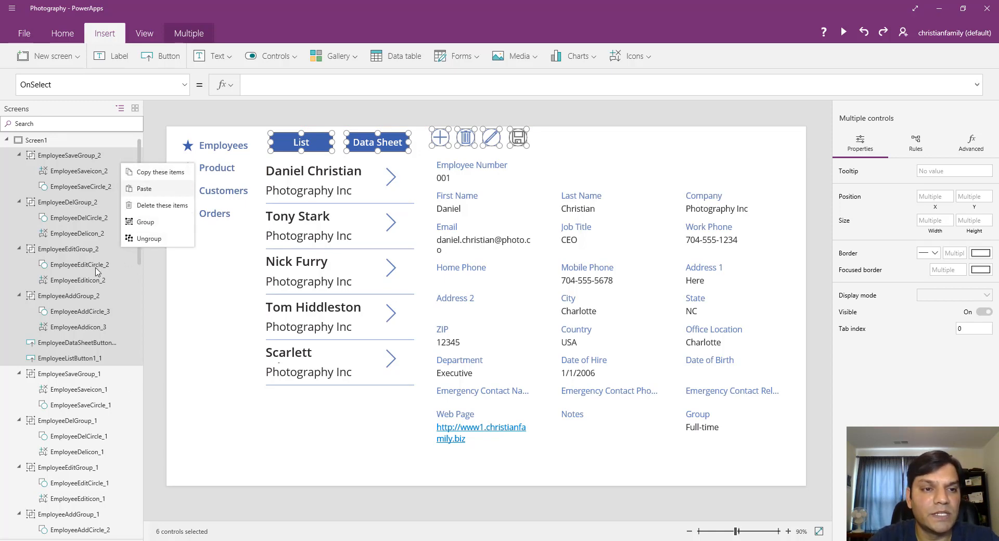
pyautogui.click(108, 159)
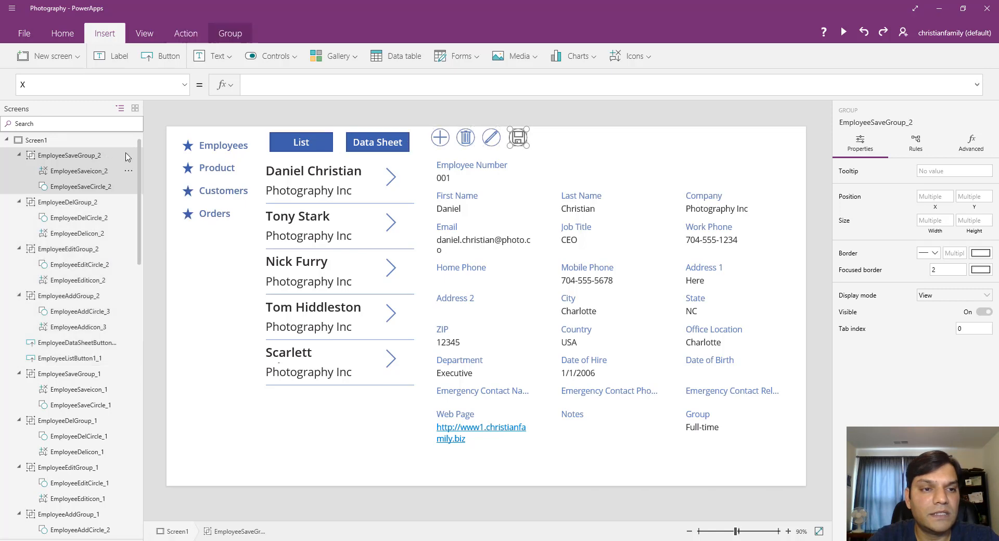
pyautogui.click(129, 159)
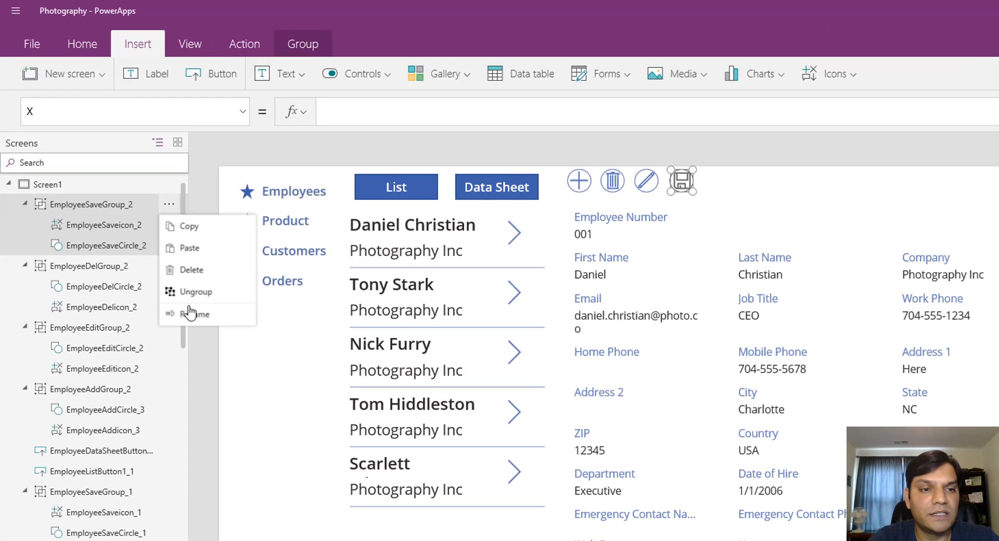
pyautogui.click(215, 352)
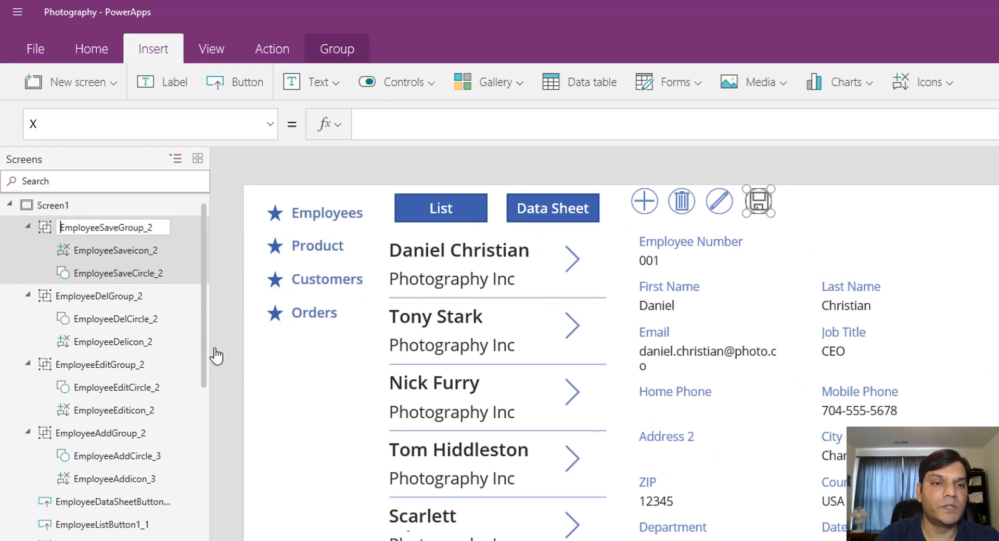
pyautogui.hotkey('ctrl', 'a')
pyautogui.press('Right')
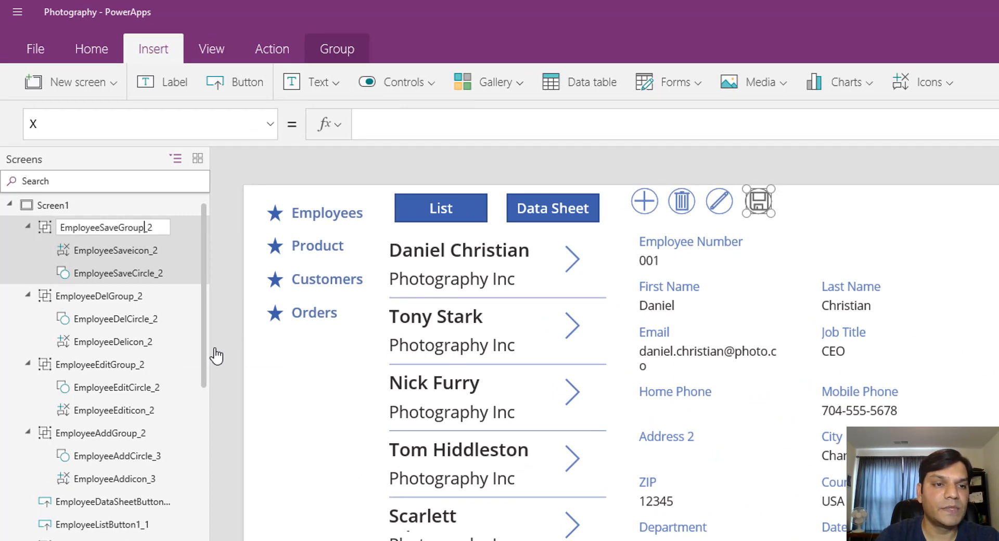
pyautogui.press('Left')
pyautogui.press('Left')
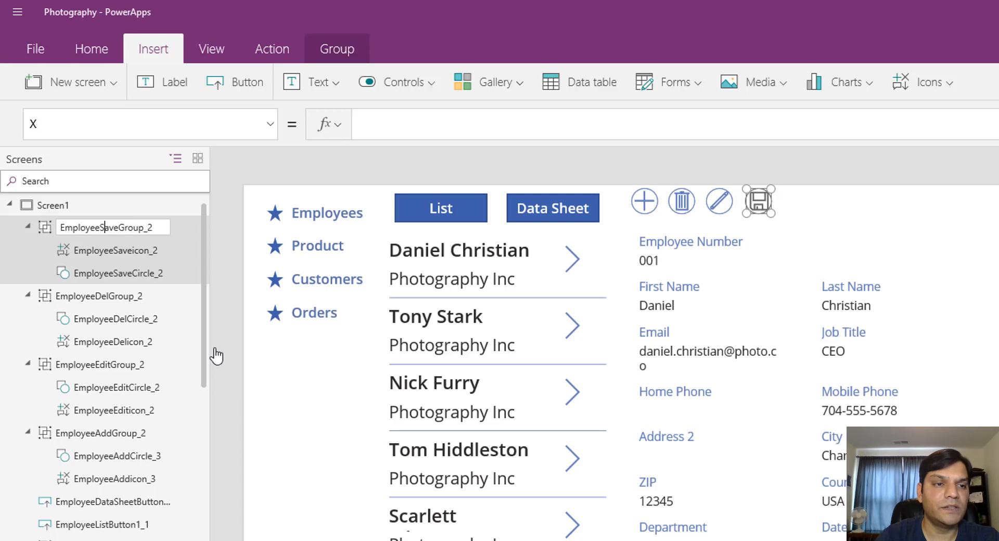
pyautogui.press('BackSpace')
pyautogui.press('BackSpace')
pyautogui.press('BackSpace')
pyautogui.press('BackSpace')
pyautogui.press('BackSpace')
pyautogui.press('BackSpace')
pyautogui.press('BackSpace')
pyautogui.press('BackSpace')
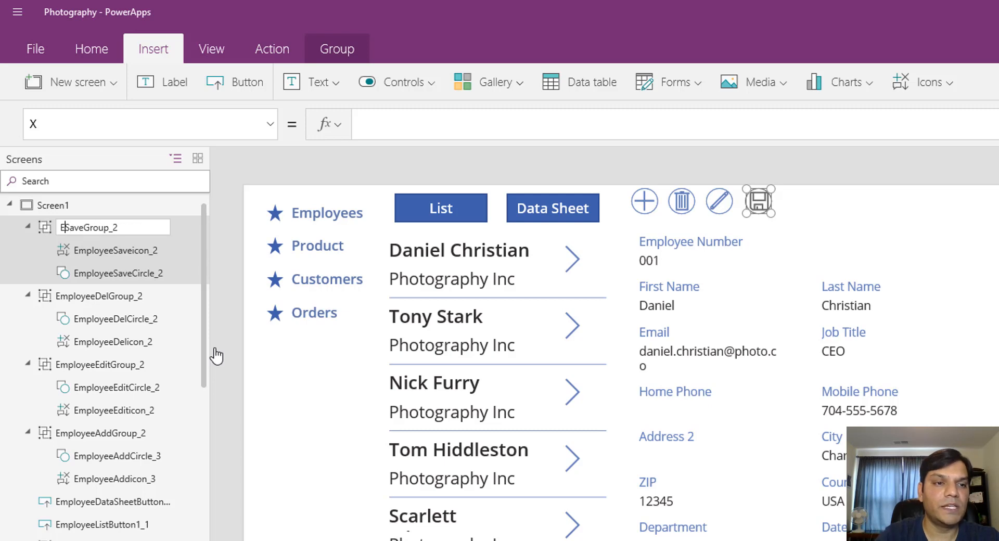
pyautogui.write('Product')
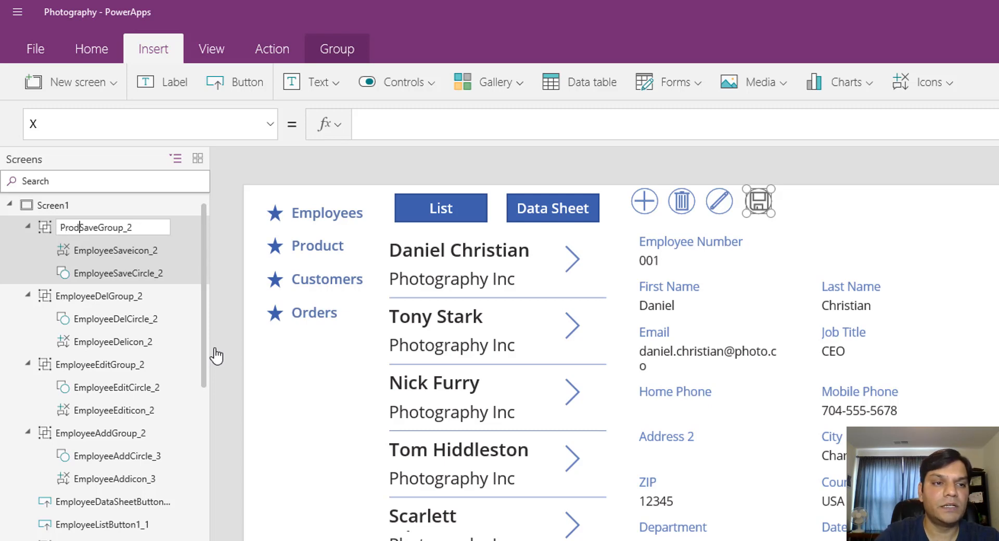
pyautogui.press('Return')
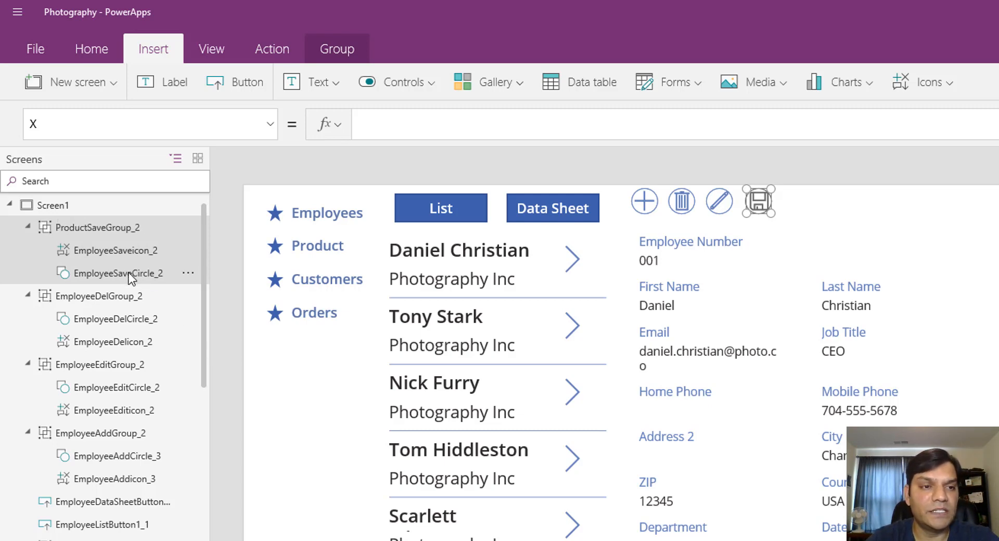
# Rename the copied delete icon group EmployeeDelGroup_2 as ProductDelGroup_2.
pyautogui.click(113, 296)
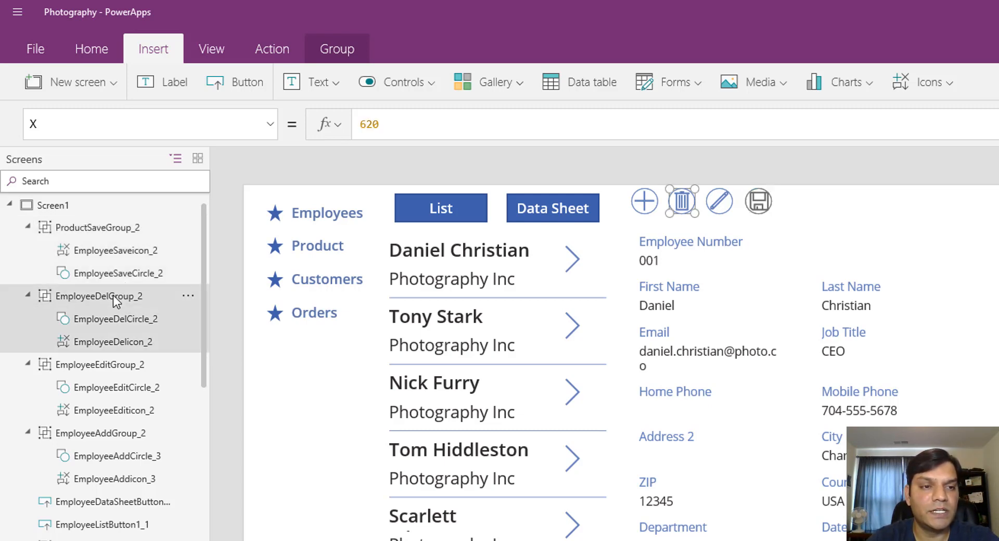
pyautogui.click(187, 301)
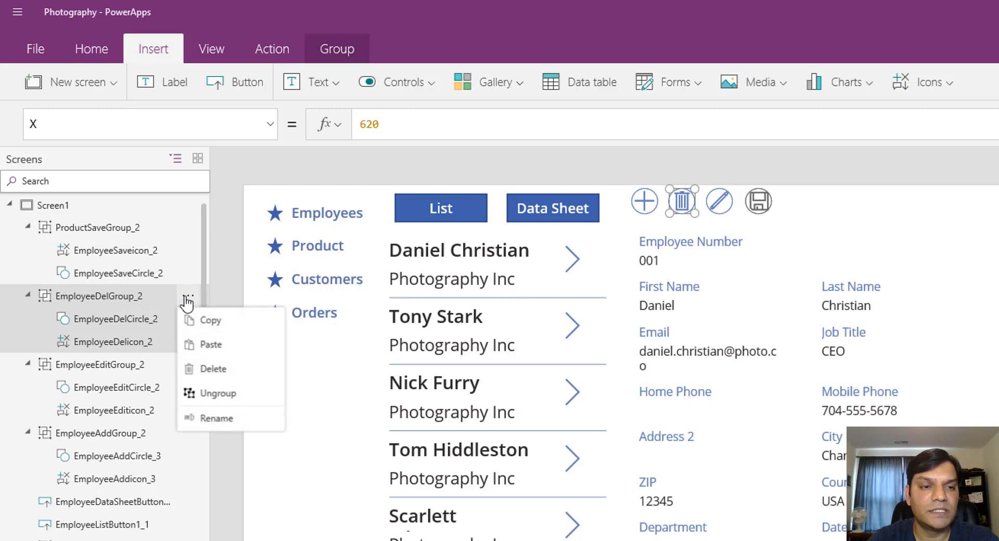
pyautogui.click(215, 419)
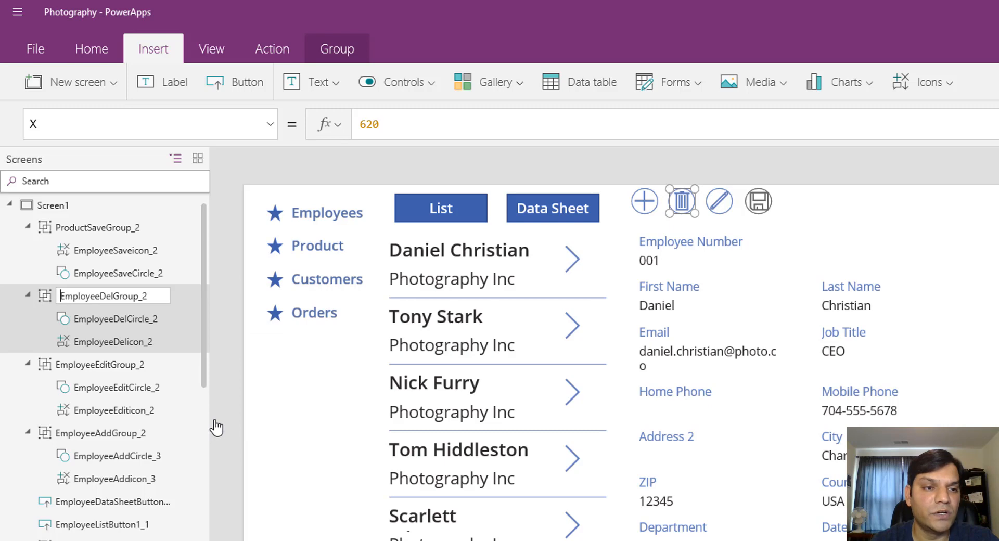
pyautogui.press('End')
pyautogui.press('Left')
pyautogui.press('Left')
pyautogui.press('Left')
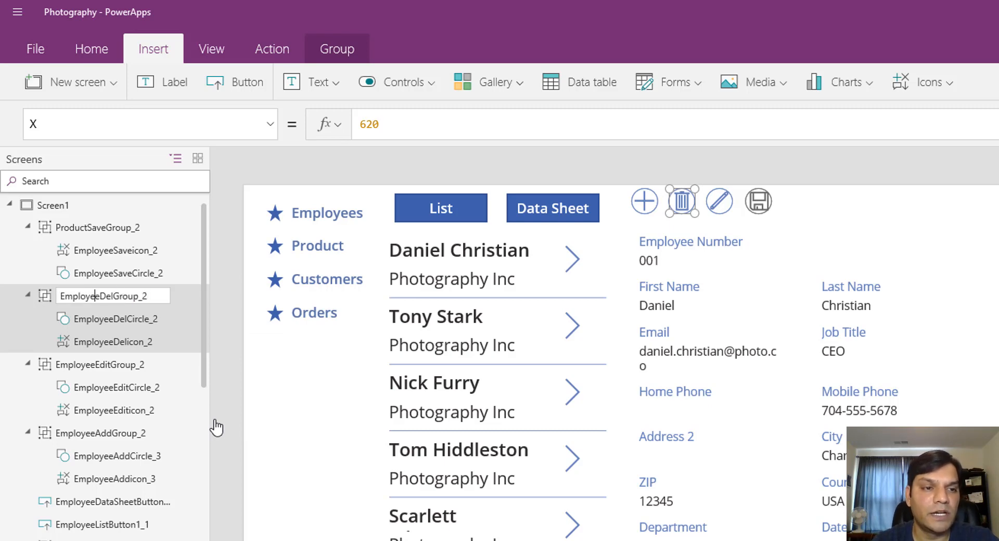
pyautogui.press('BackSpace')
pyautogui.press('BackSpace')
pyautogui.press('BackSpace')
pyautogui.press('BackSpace')
pyautogui.press('BackSpace')
pyautogui.press('BackSpace')
pyautogui.press('BackSpace')
pyautogui.press('BackSpace')
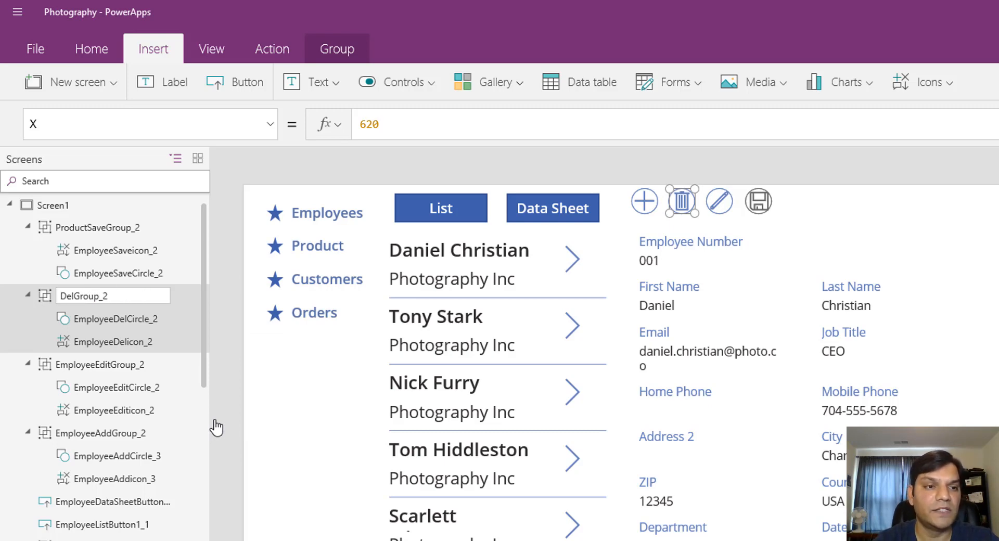
pyautogui.write('Product')
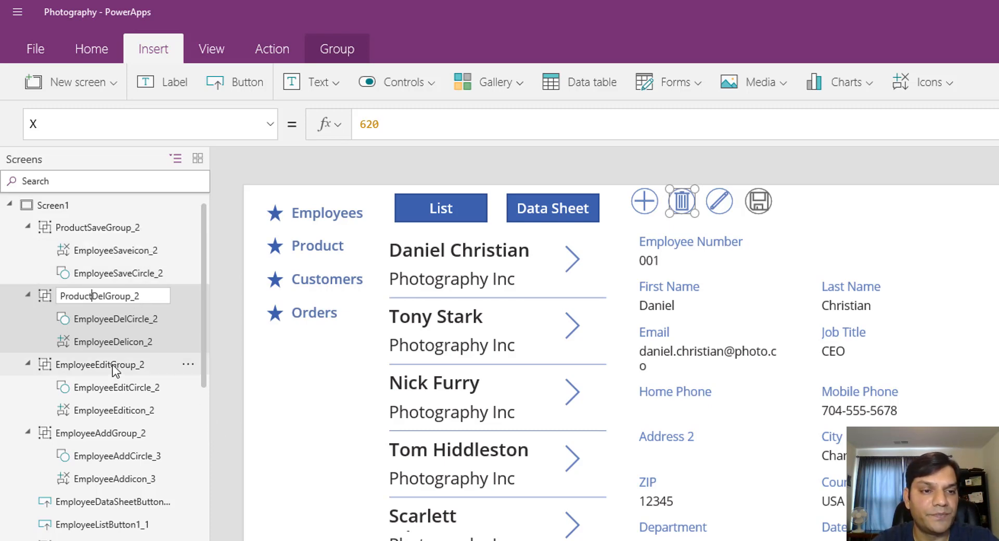
# Rename the copied edit icon group EmployeeEditGroup_2 as ProductEditGroup_2.
pyautogui.click(192, 373)
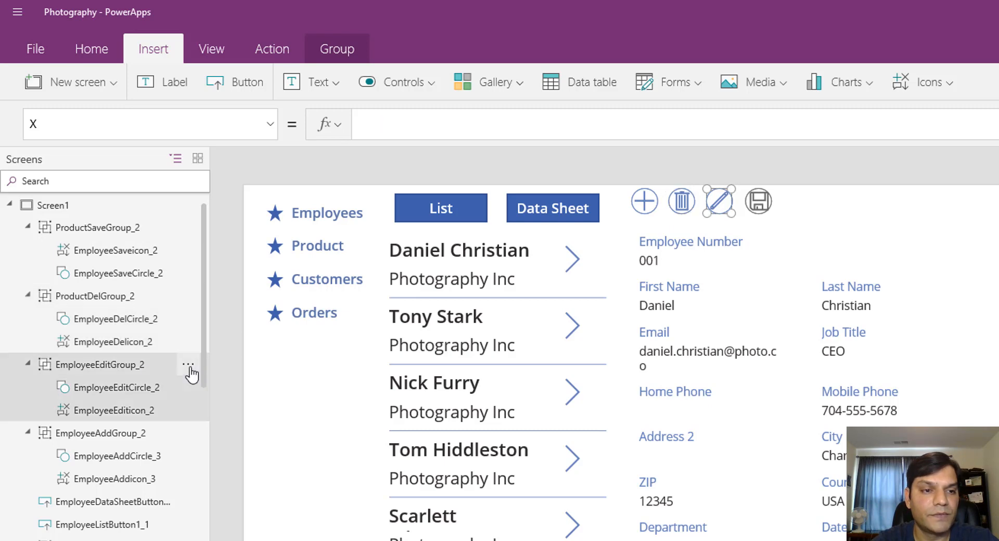
pyautogui.click(188, 369)
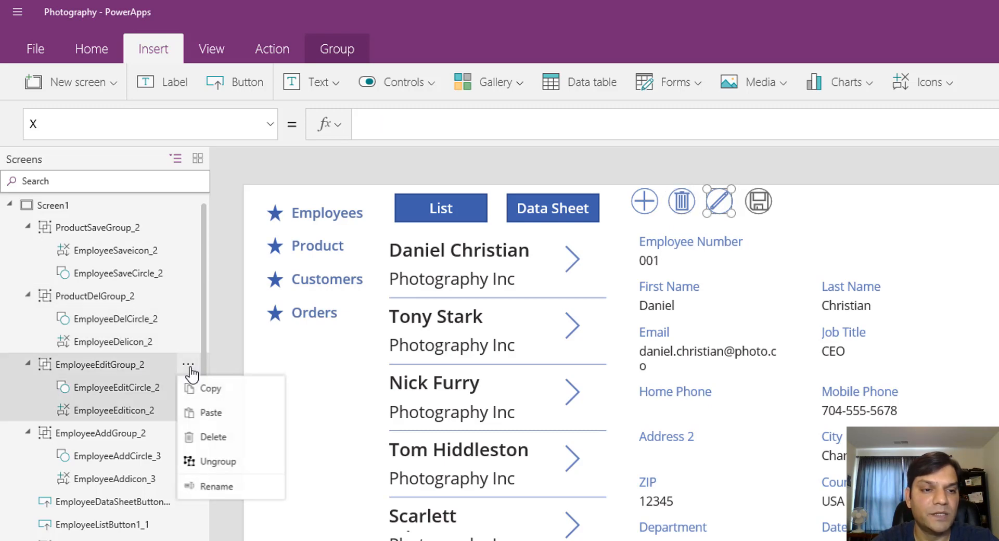
pyautogui.click(217, 488)
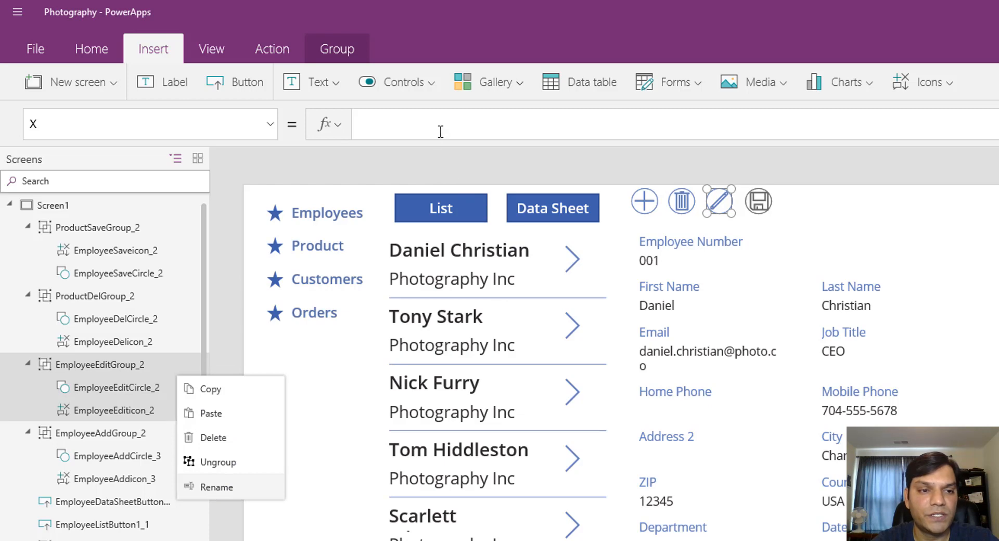
pyautogui.click(160, 360)
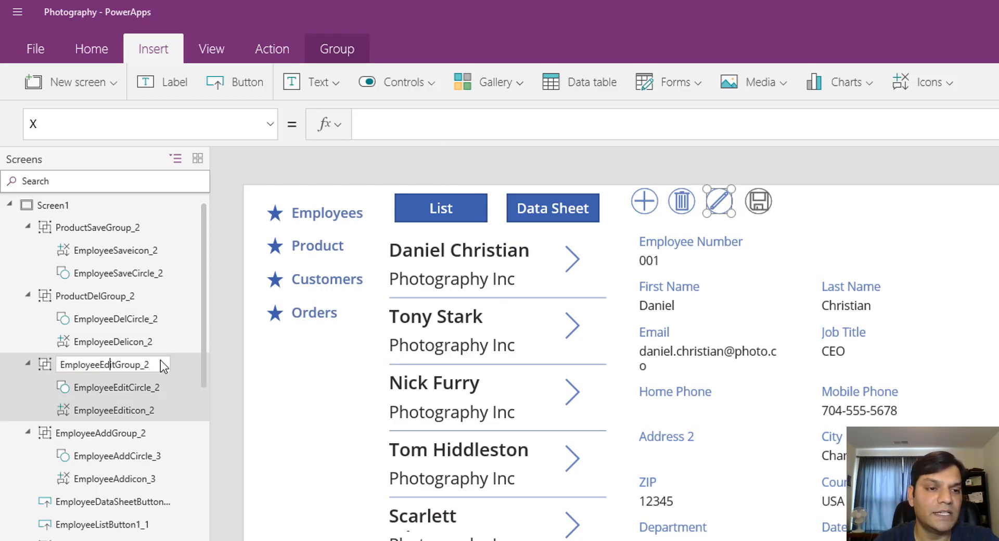
pyautogui.press('Left')
pyautogui.press('Left')
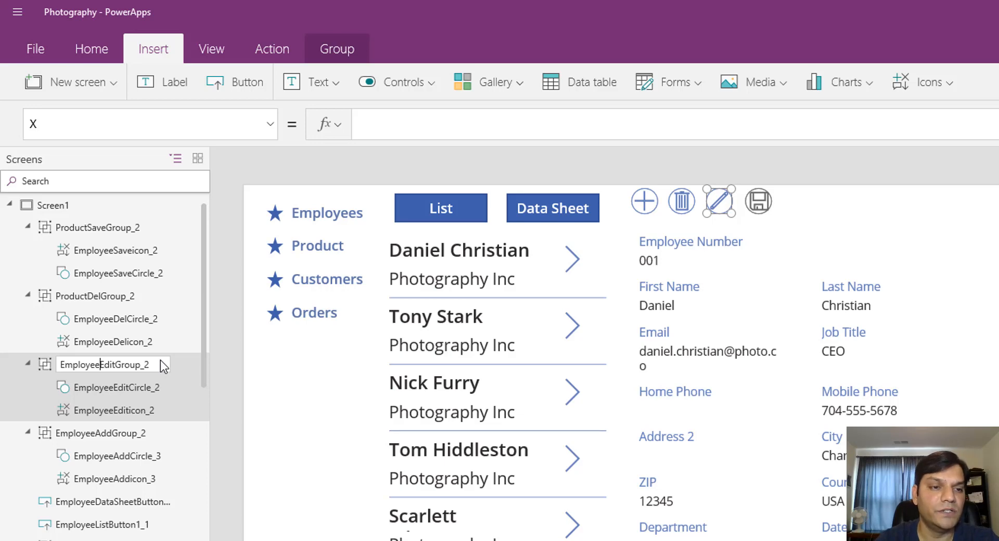
pyautogui.press('BackSpace')
pyautogui.press('BackSpace')
pyautogui.press('BackSpace')
pyautogui.press('BackSpace')
pyautogui.press('BackSpace')
pyautogui.press('BackSpace')
pyautogui.press('BackSpace')
pyautogui.press('BackSpace')
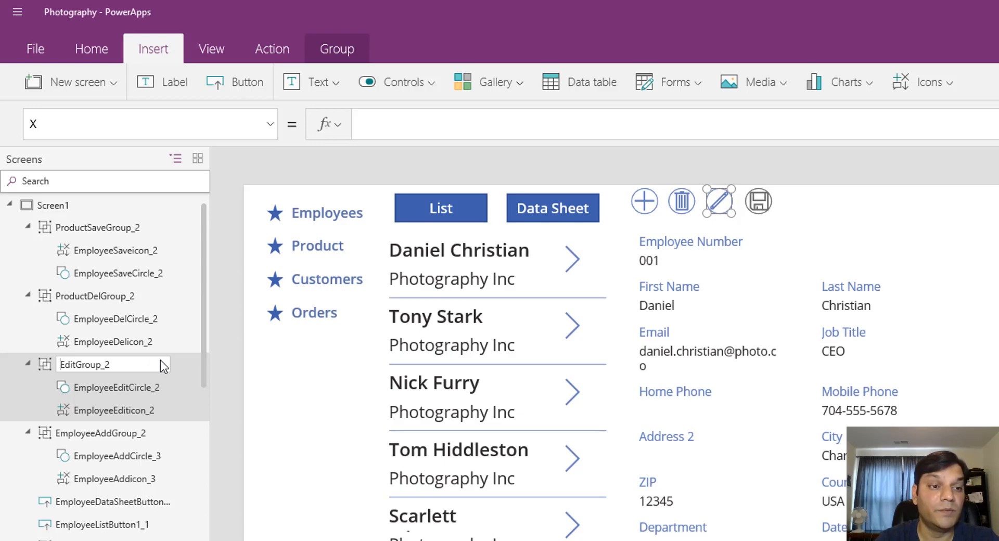
pyautogui.write('Product')
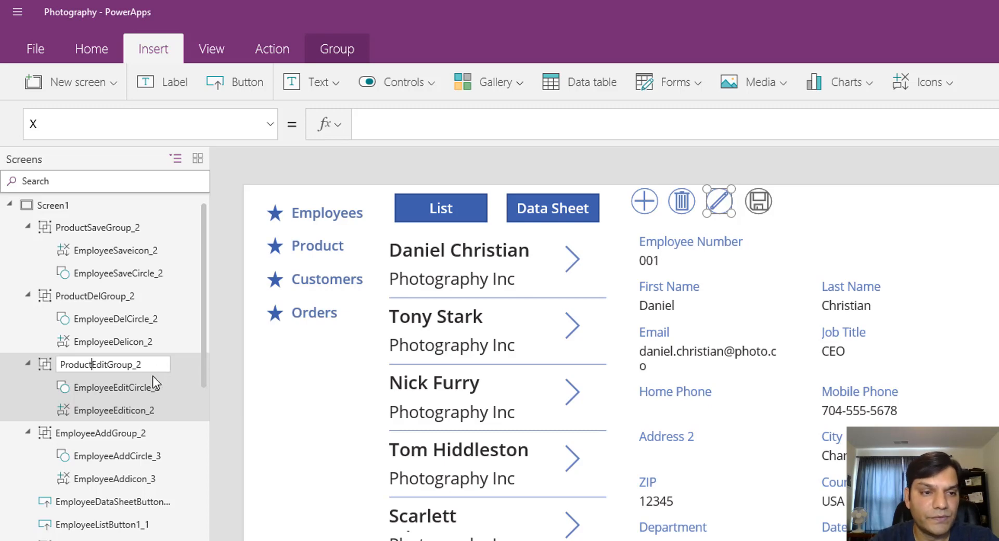
pyautogui.press('Escape')
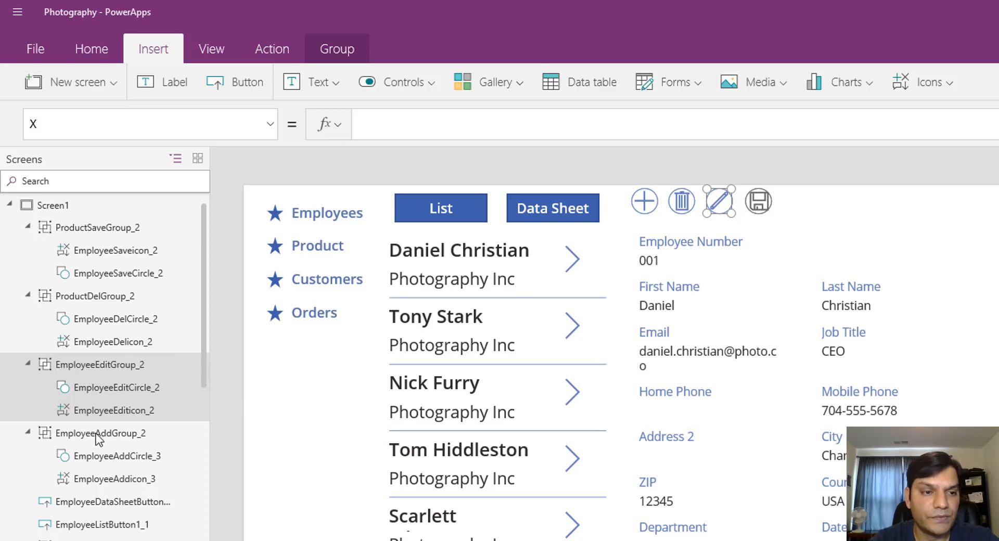
# Rename the copied add icon group EmployeeAddGroup_2 as ProductAddGroup_2.
pyautogui.click(92, 436)
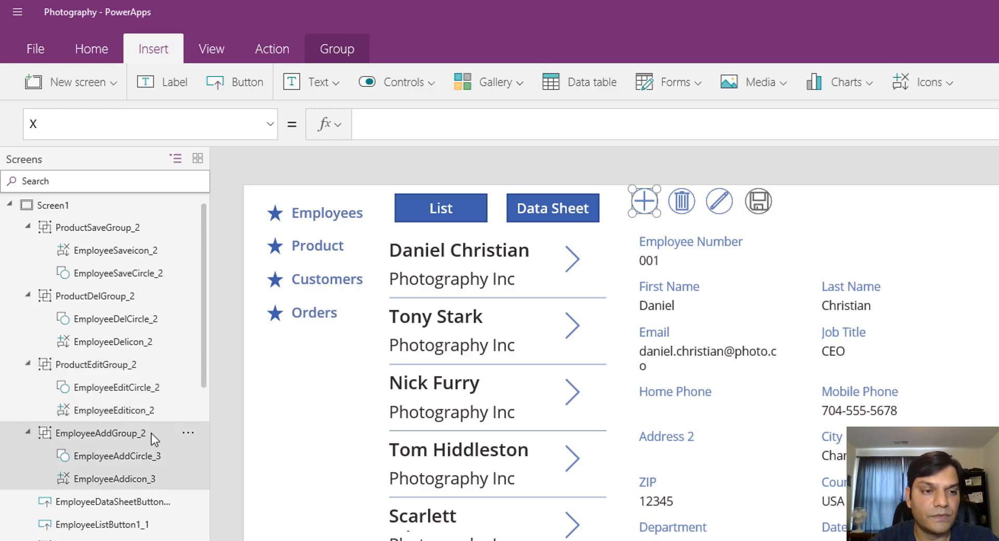
pyautogui.click(189, 436)
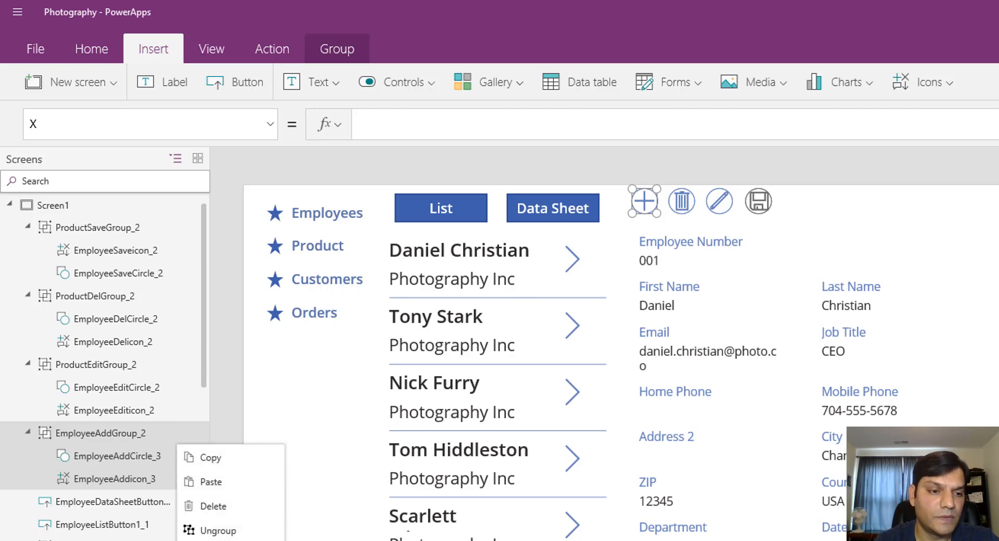
pyautogui.click(217, 540)
pyautogui.click(151, 433)
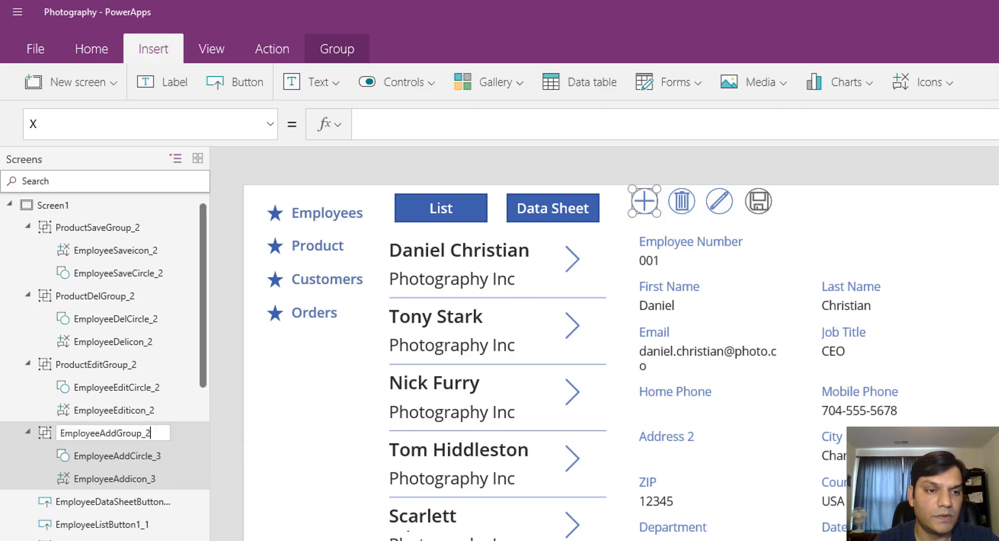
pyautogui.press('Left')
pyautogui.press('Left')
pyautogui.press('Left')
pyautogui.press('Left')
pyautogui.press('Left')
pyautogui.press('Left')
pyautogui.press('Left')
pyautogui.press('Left')
pyautogui.press('Left')
pyautogui.press('Left')
pyautogui.press('BackSpace')
pyautogui.press('BackSpace')
pyautogui.press('BackSpace')
pyautogui.press('BackSpace')
pyautogui.press('BackSpace')
pyautogui.press('BackSpace')
pyautogui.press('BackSpace')
pyautogui.press('BackSpace')
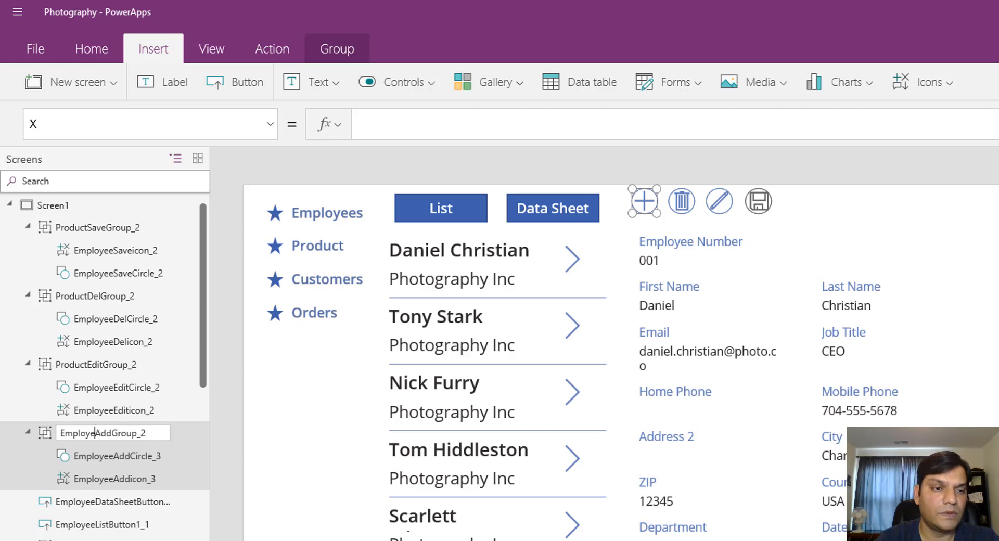
pyautogui.write('Pro')
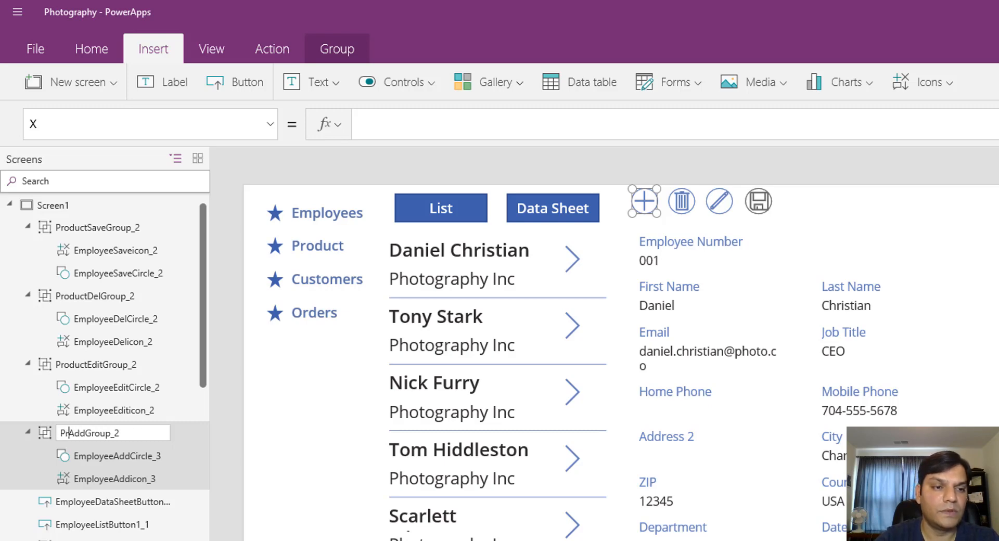
pyautogui.write('duct')
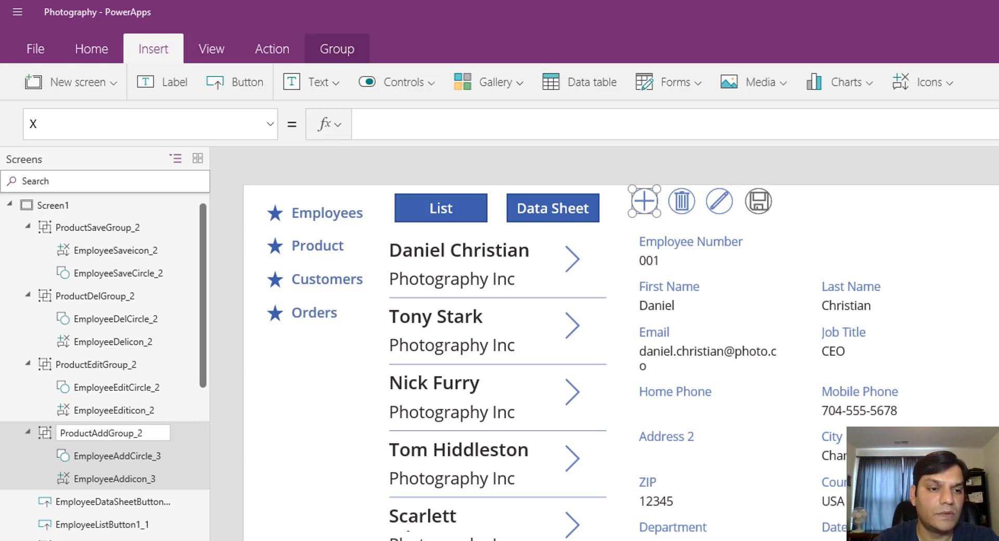
pyautogui.click(108, 508)
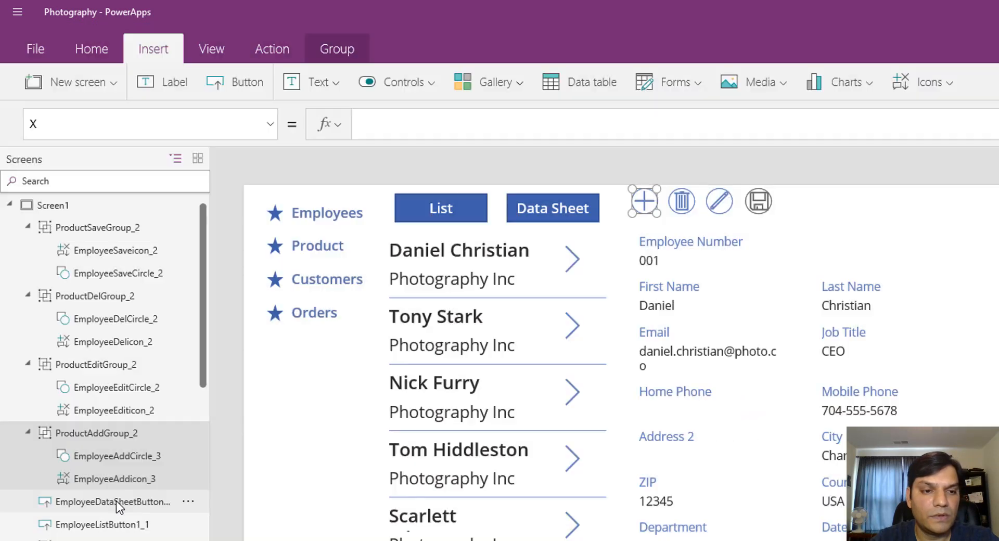
# Rename the copied Data Sheet button EmployeeDataSheetButton1_1 as ProductDataSheetButton1_1.
pyautogui.click(116, 501)
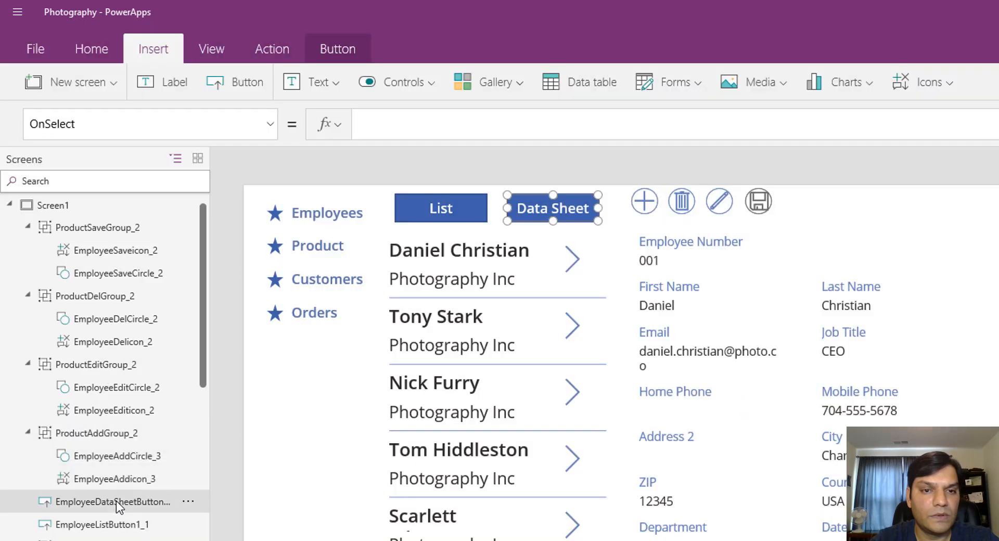
pyautogui.click(188, 502)
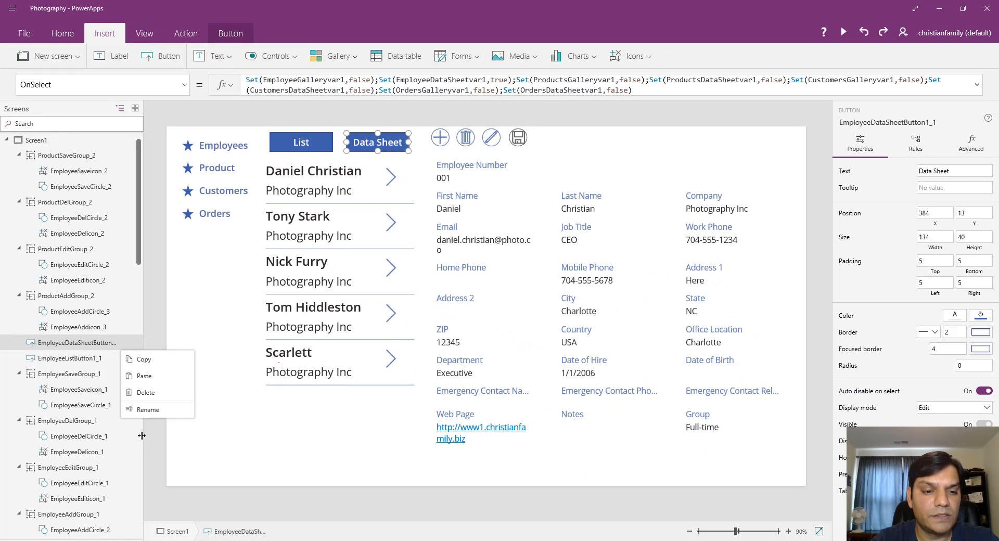
pyautogui.click(142, 436)
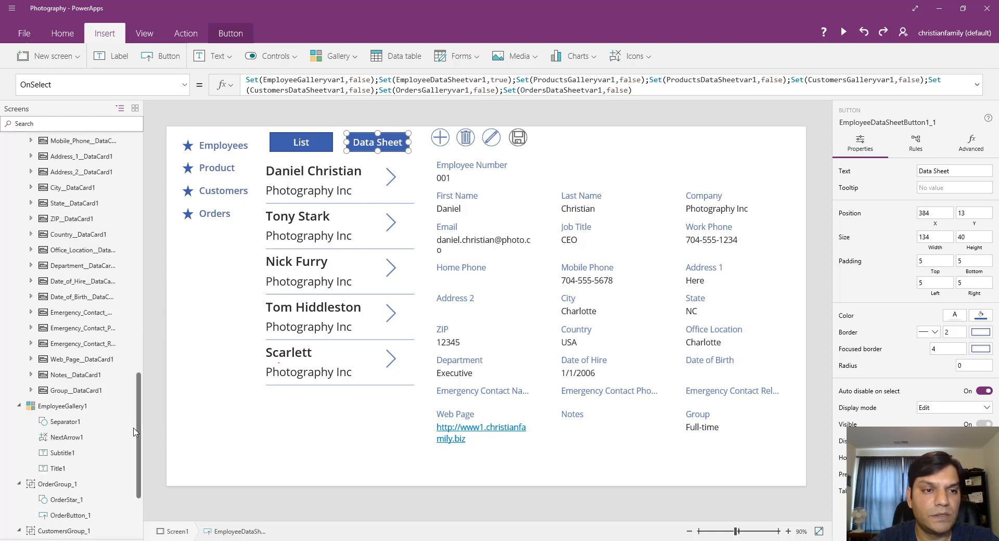
pyautogui.scroll(-1, 121, 428)
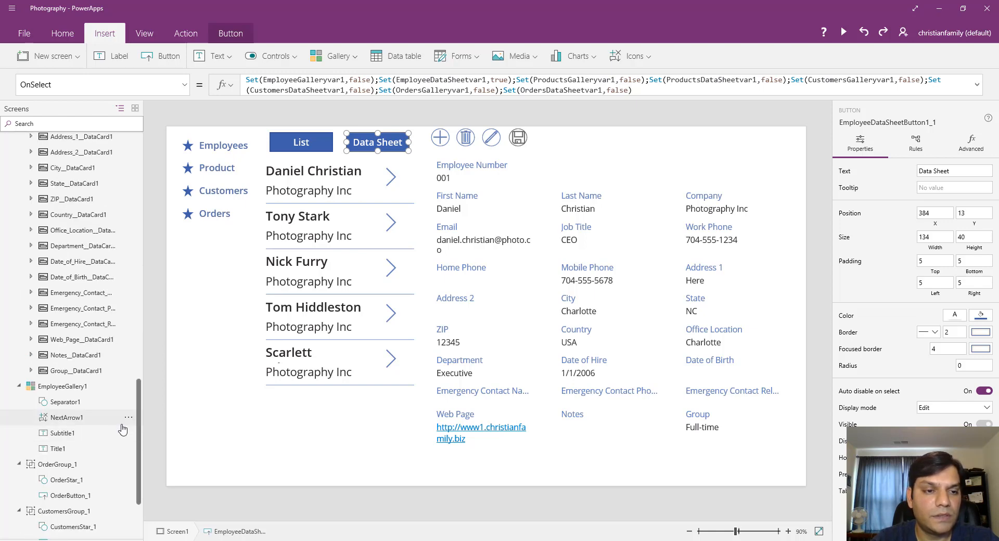
pyautogui.scroll(15, 123, 427)
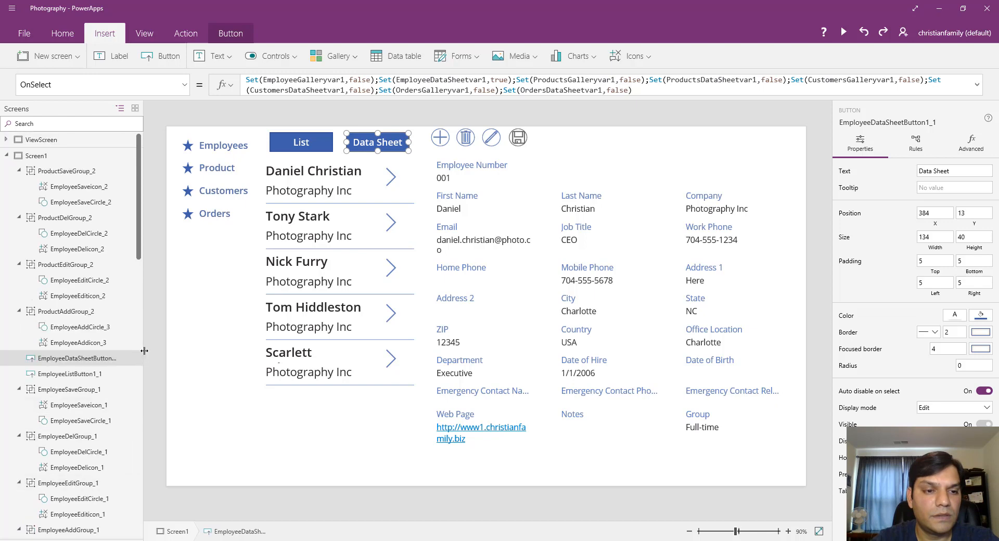
pyautogui.moveTo(144, 351); pyautogui.dragTo(160, 353)
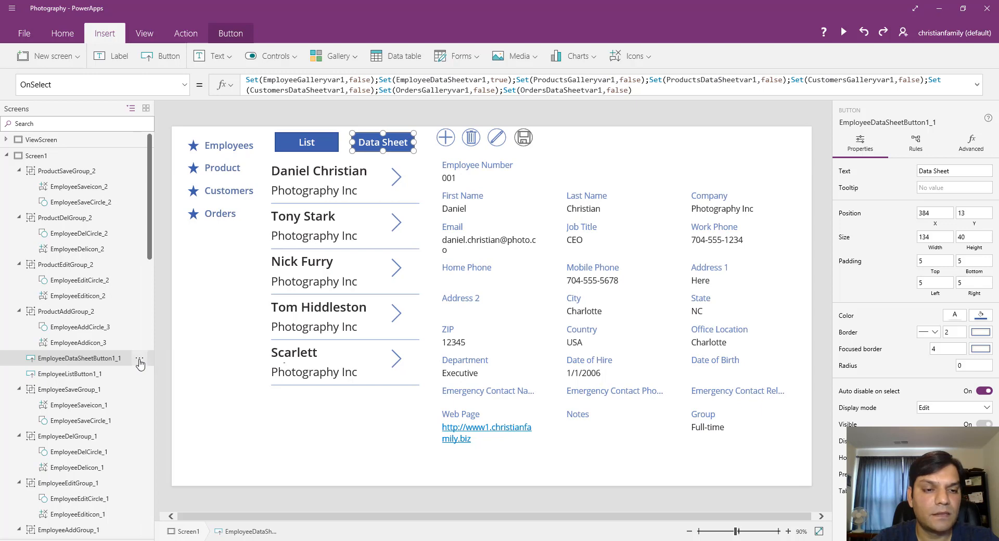
pyautogui.click(140, 360)
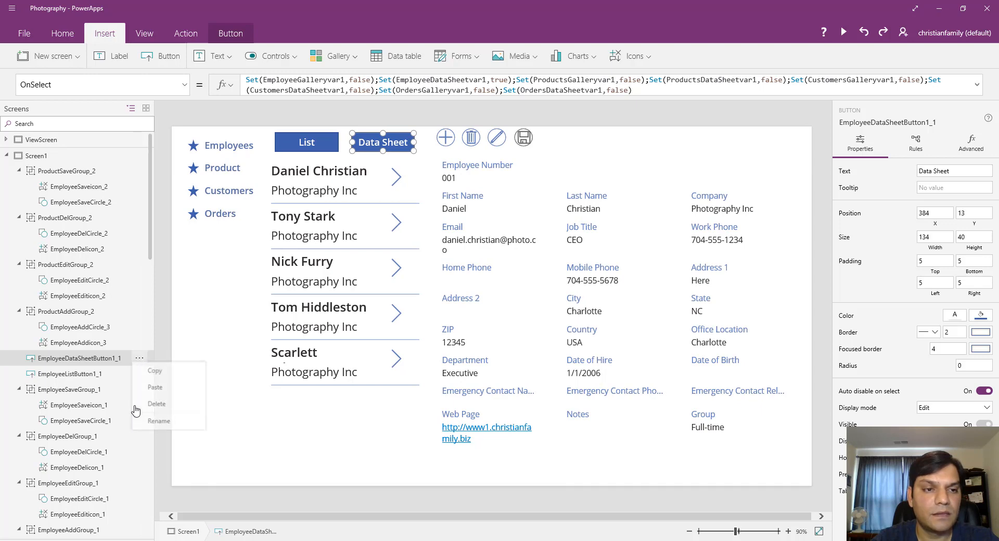
pyautogui.click(152, 430)
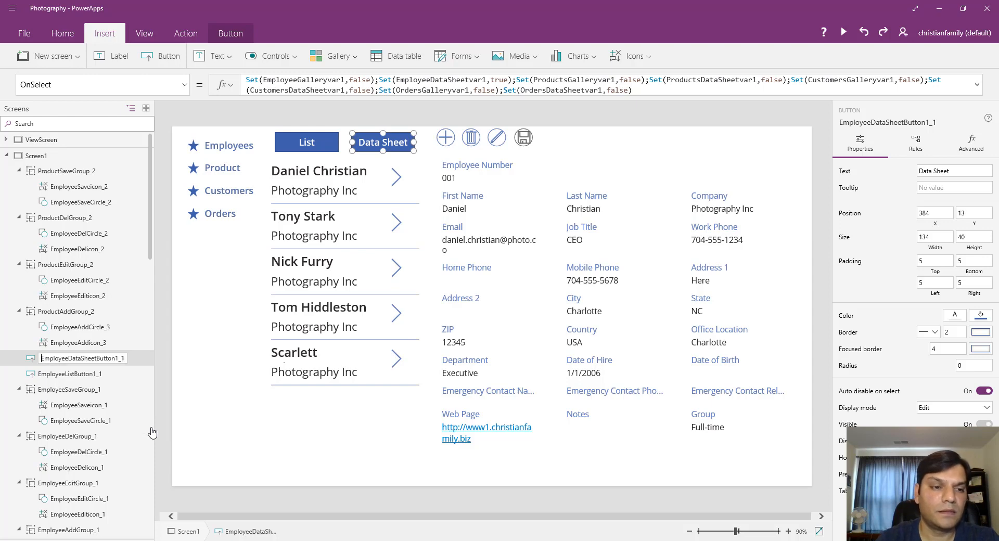
pyautogui.press('End')
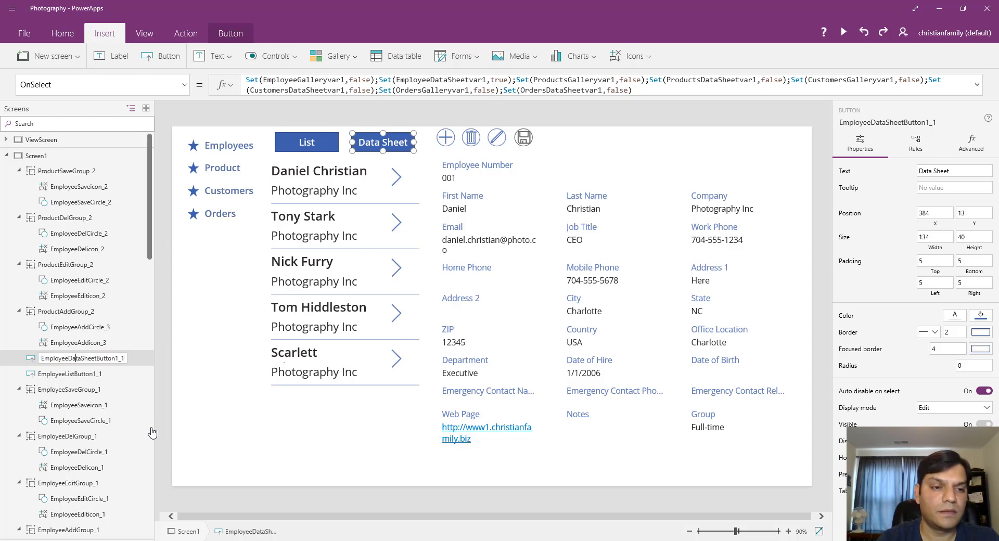
pyautogui.press('Left')
pyautogui.press('Left')
pyautogui.press('Left')
pyautogui.press('Left')
pyautogui.press('BackSpace')
pyautogui.press('BackSpace')
pyautogui.press('BackSpace')
pyautogui.press('BackSpace')
pyautogui.press('BackSpace')
pyautogui.press('BackSpace')
pyautogui.press('BackSpace')
pyautogui.press('BackSpace')
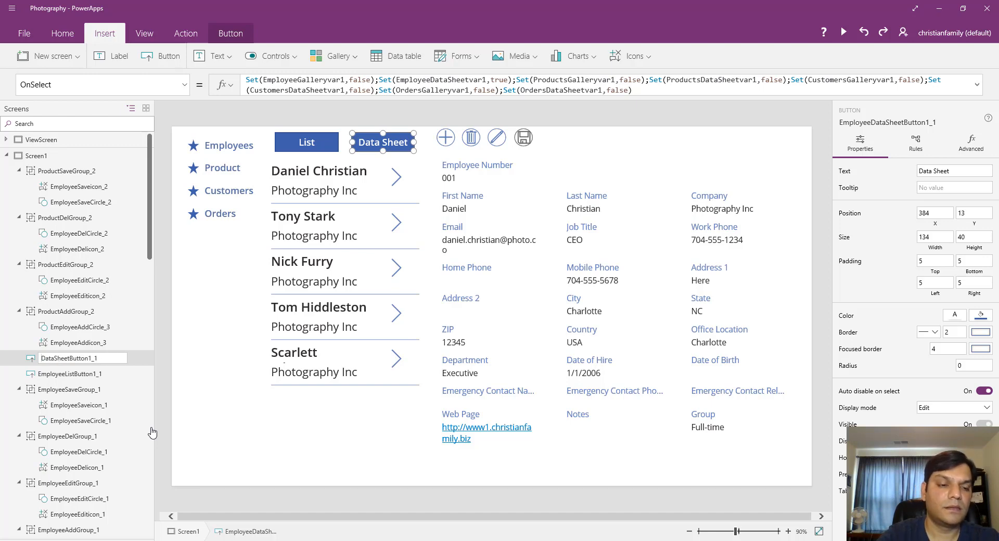
pyautogui.write('Product')
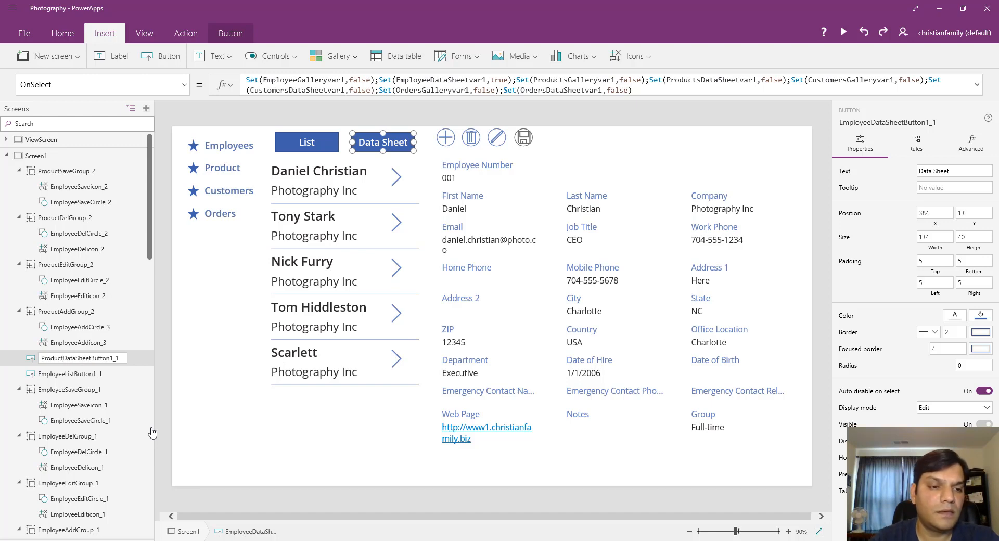
pyautogui.press('Escape')
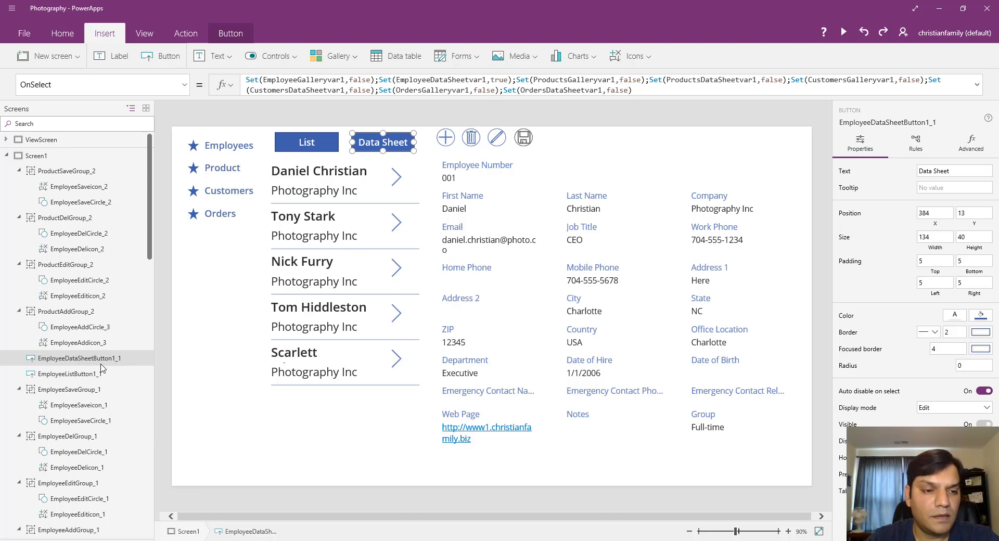
# Rename the copied List button EmployeeListButton1_1 as ProductListButton1_1.
pyautogui.click(79, 380)
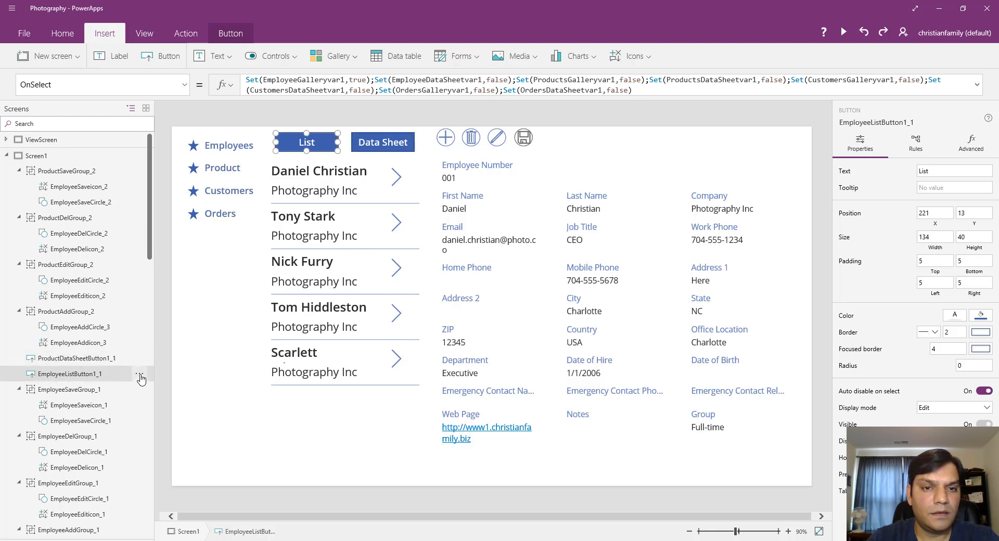
pyautogui.click(140, 374)
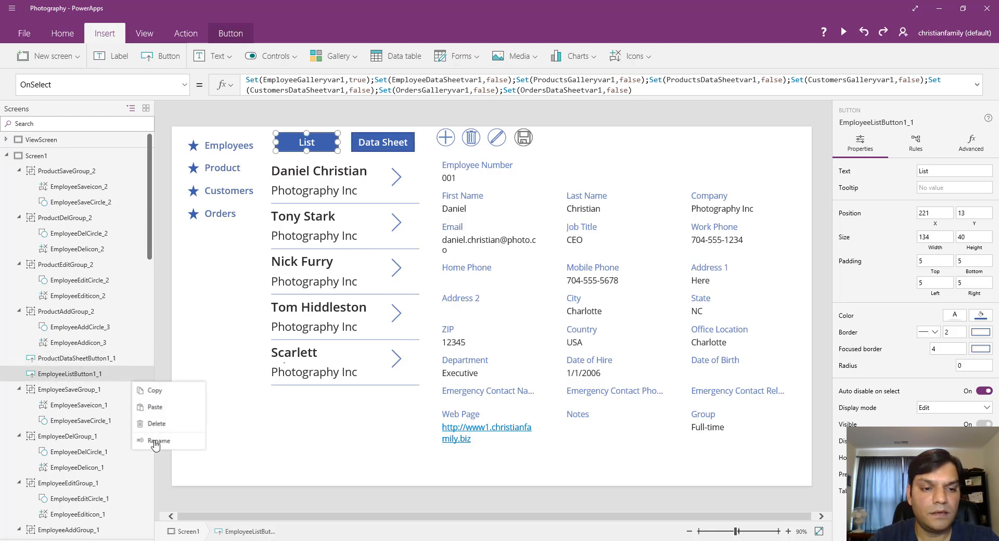
pyautogui.click(152, 442)
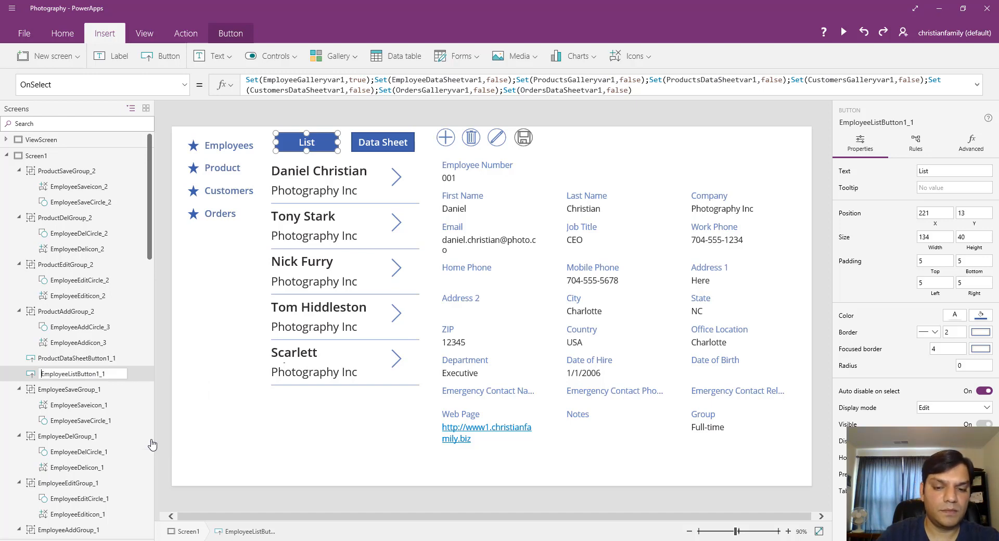
pyautogui.hotkey('ctrl', 'a')
pyautogui.press('Right')
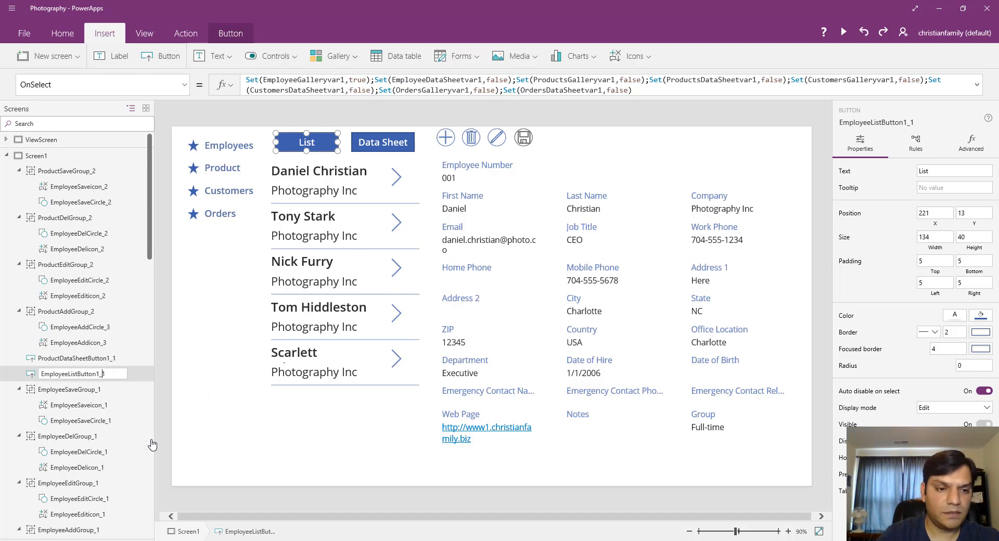
pyautogui.press('BackSpace')
pyautogui.press('BackSpace')
pyautogui.press('BackSpace')
pyautogui.press('BackSpace')
pyautogui.press('BackSpace')
pyautogui.press('BackSpace')
pyautogui.press('BackSpace')
pyautogui.press('BackSpace')
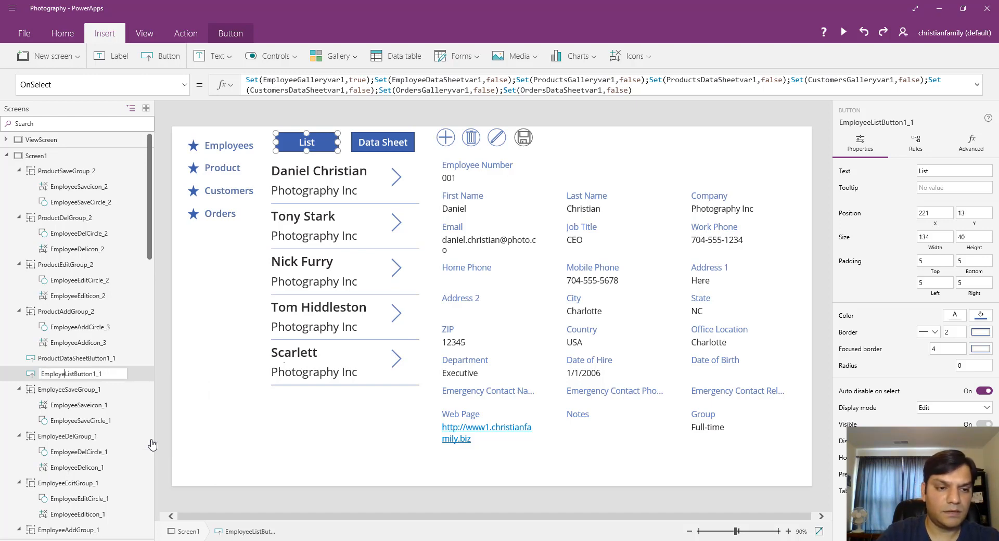
pyautogui.write('Product')
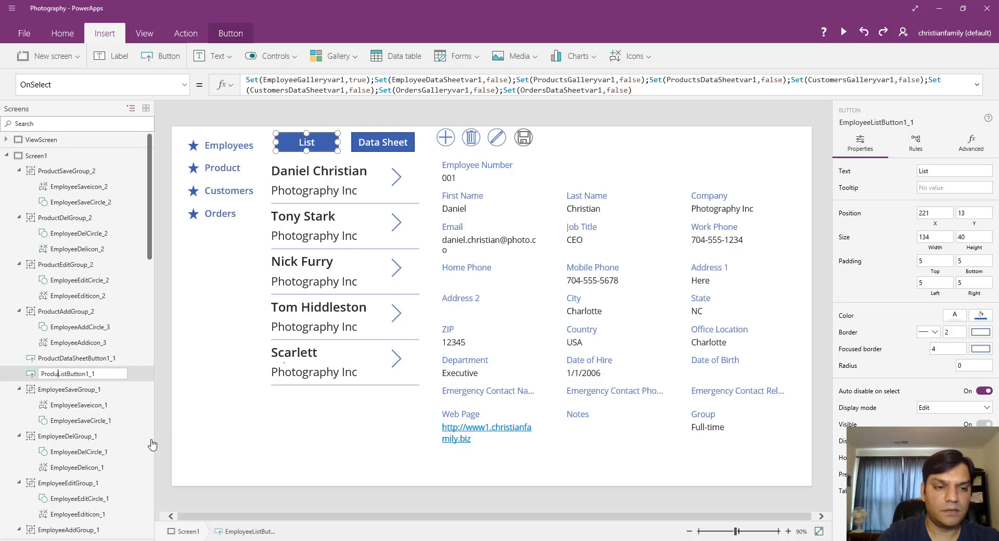
pyautogui.press('Return')
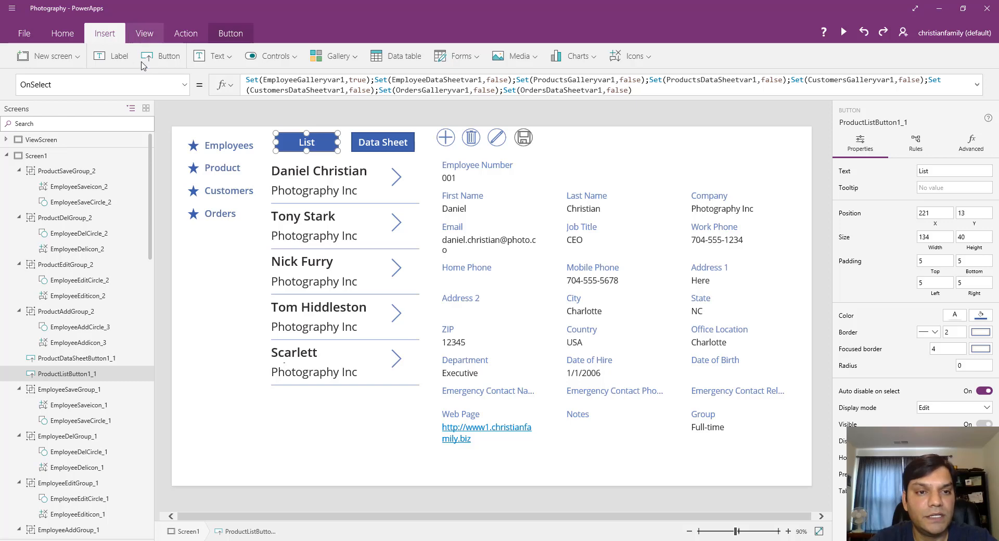
# Preview the app, switch to the Product section to check its display, and return to editing.
pyautogui.click(227, 171)
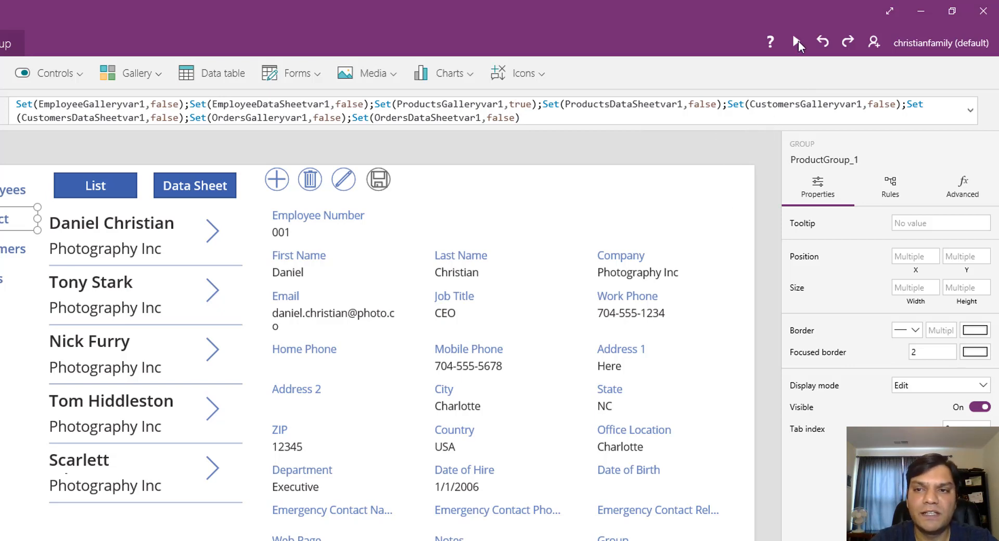
pyautogui.click(798, 41)
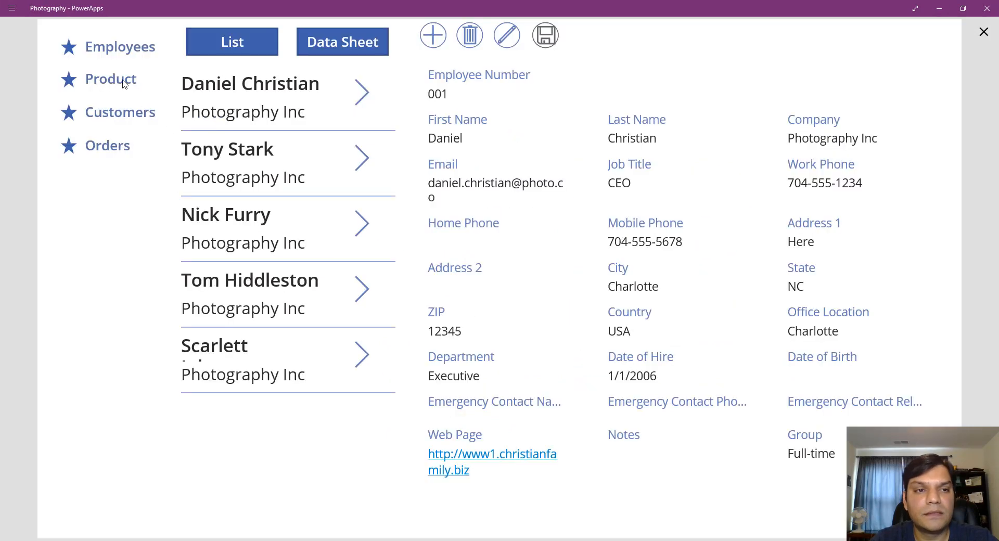
pyautogui.click(125, 83)
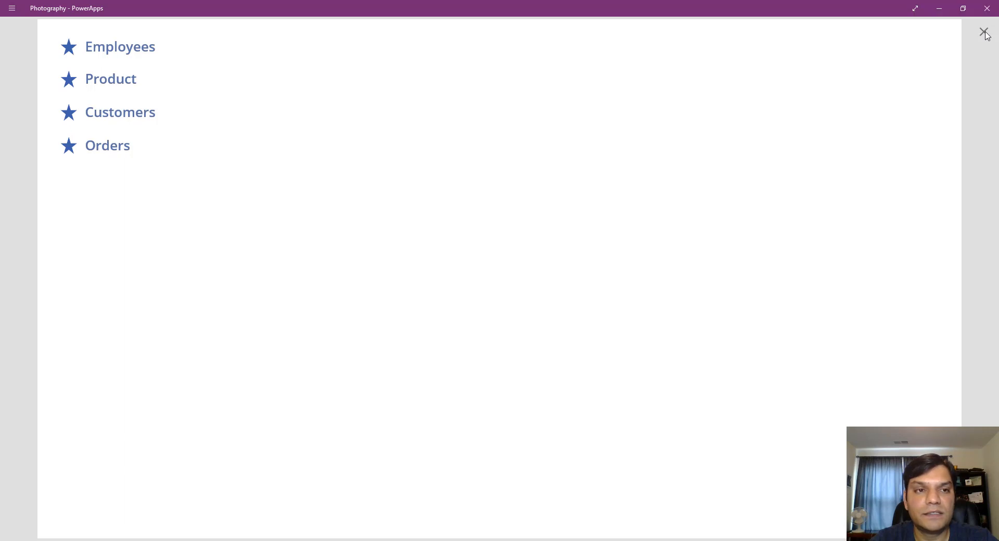
pyautogui.click(984, 32)
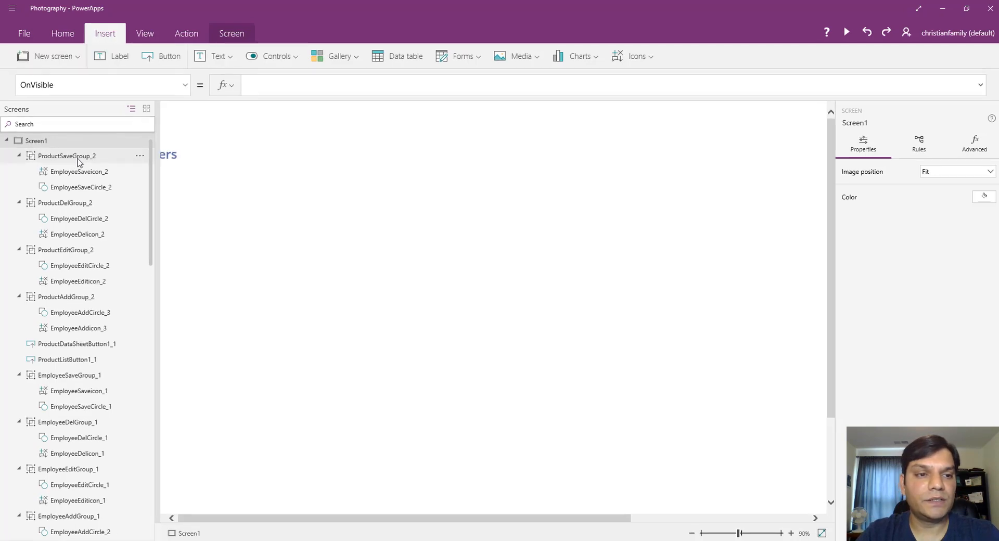
# Set the Visible property of the ProductSaveGroup_2 icon group to ProductsGalleryvar1.
pyautogui.click(79, 159)
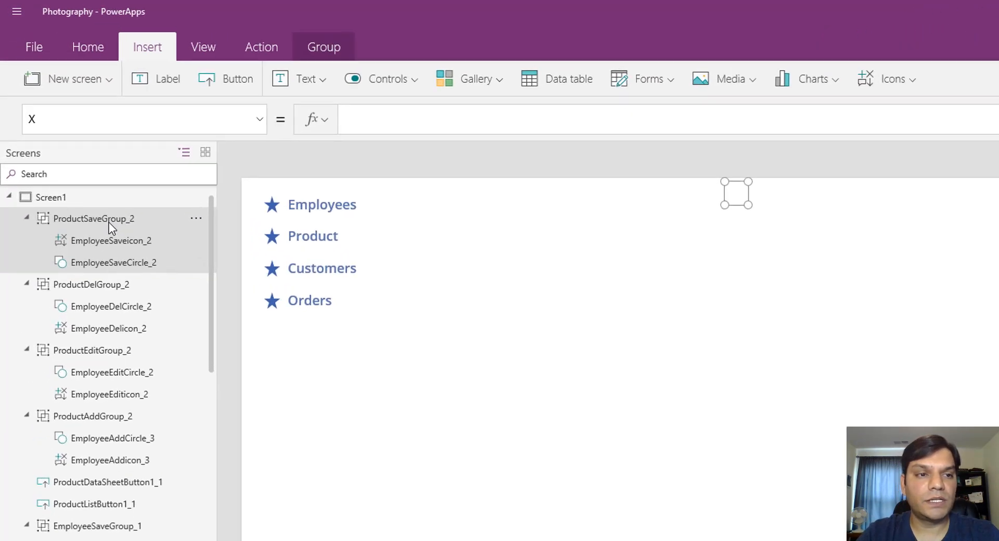
pyautogui.click(254, 132)
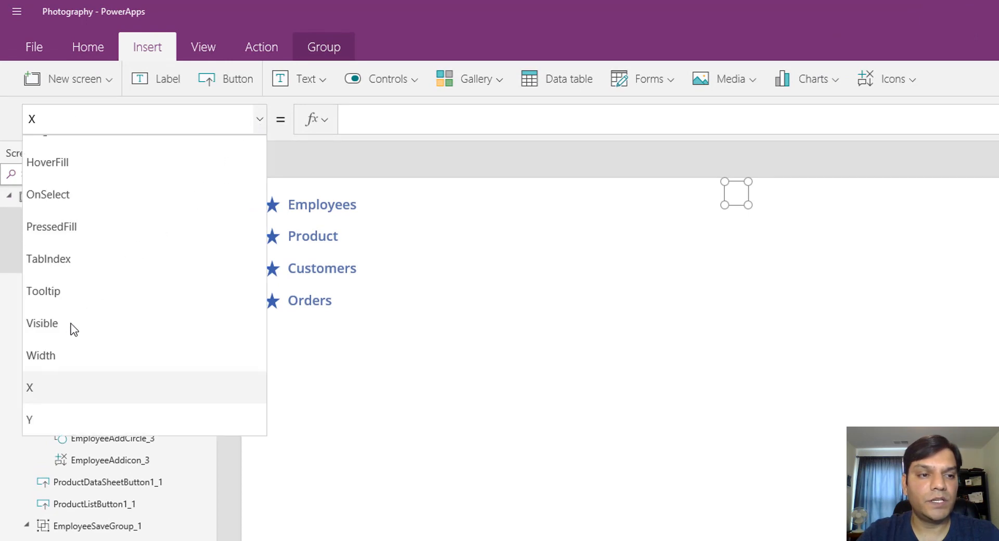
pyautogui.click(69, 323)
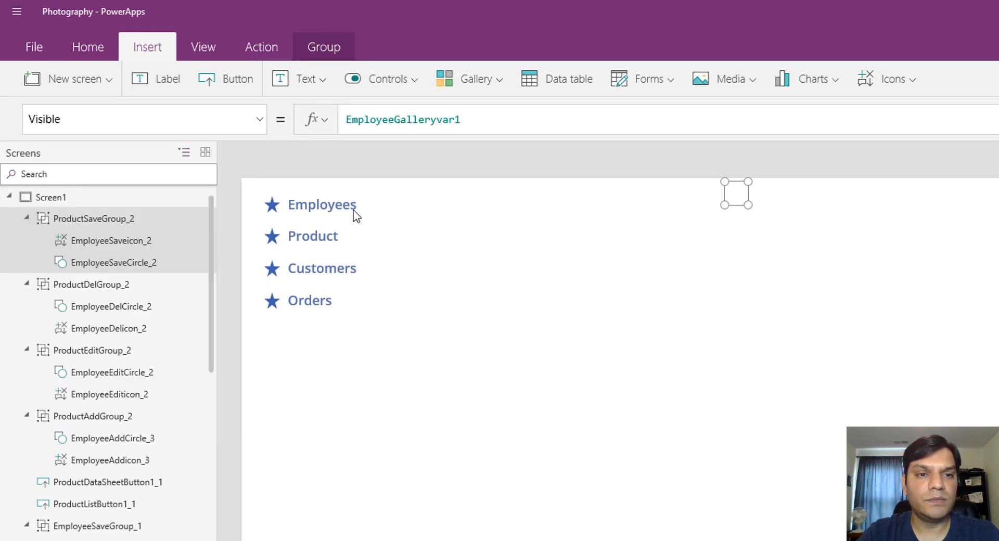
pyautogui.click(477, 121)
pyautogui.press('Left')
pyautogui.press('Left')
pyautogui.press('Left')
pyautogui.press('Left')
pyautogui.press('Left')
pyautogui.press('Left')
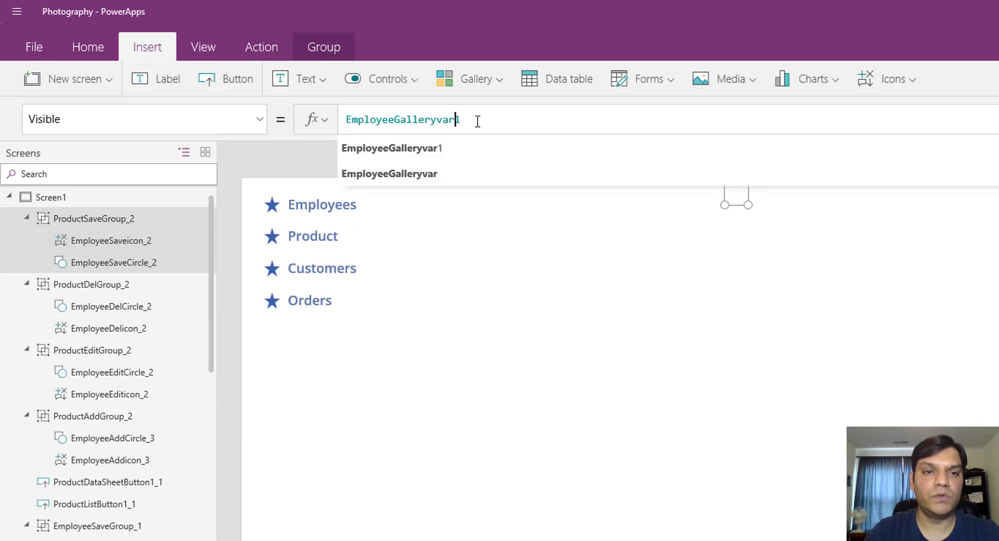
pyautogui.press('Left')
pyautogui.press('Left')
pyautogui.press('Left')
pyautogui.press('Left')
pyautogui.press('Left')
pyautogui.press('BackSpace')
pyautogui.press('BackSpace')
pyautogui.press('BackSpace')
pyautogui.press('BackSpace')
pyautogui.press('BackSpace')
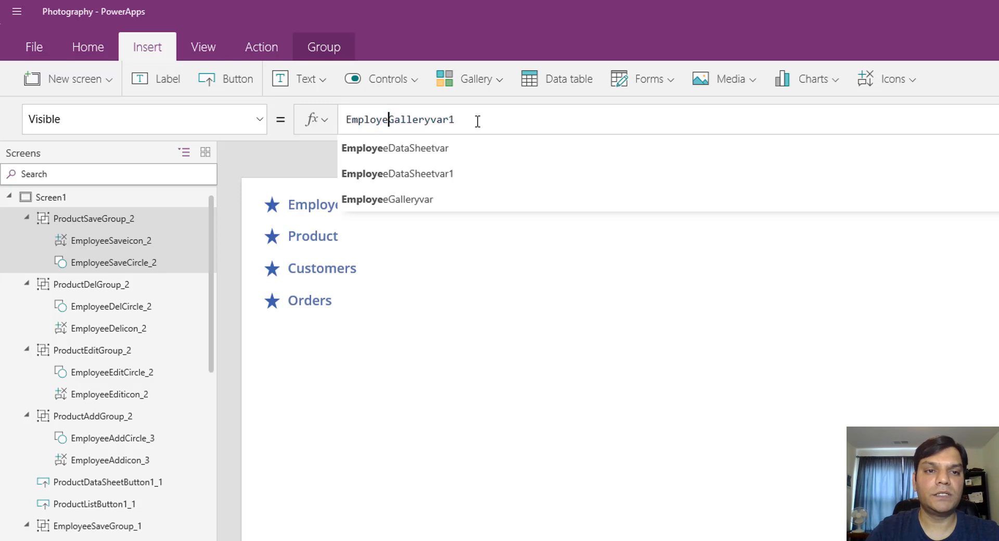
pyautogui.press('BackSpace')
pyautogui.press('BackSpace')
pyautogui.press('BackSpace')
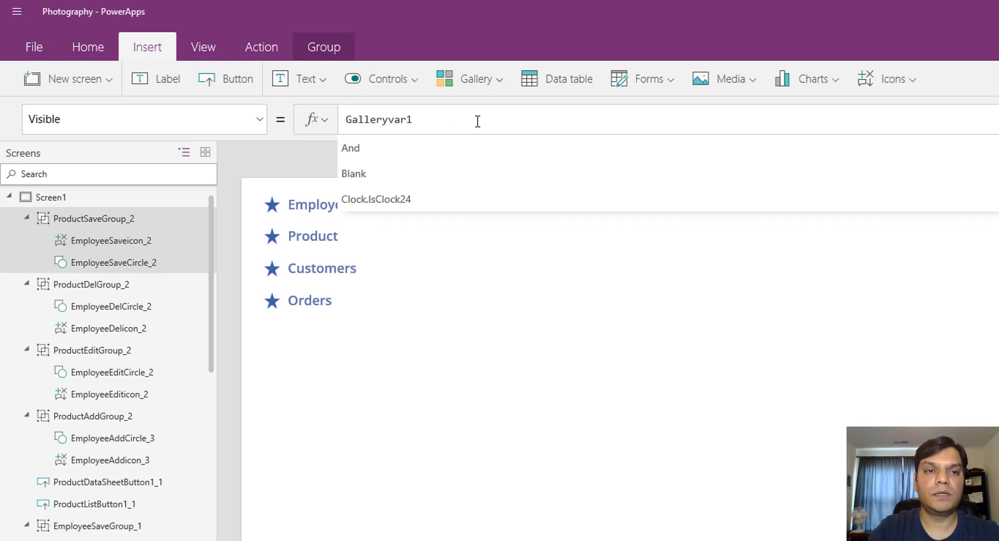
pyautogui.write('Pro')
pyautogui.press('Down')
pyautogui.press('Down')
pyautogui.press('Down')
pyautogui.press('Down')
pyautogui.press('Down')
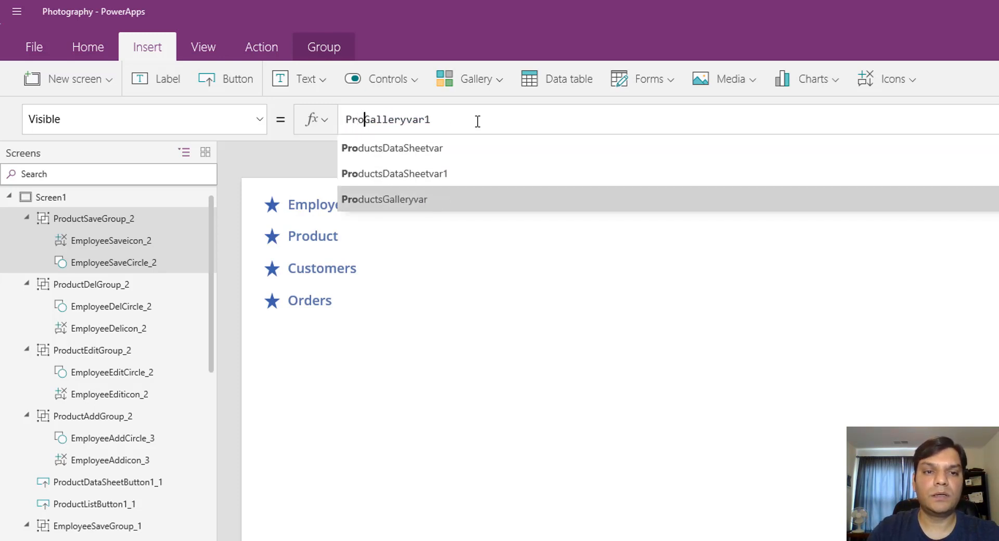
pyautogui.press('Return')
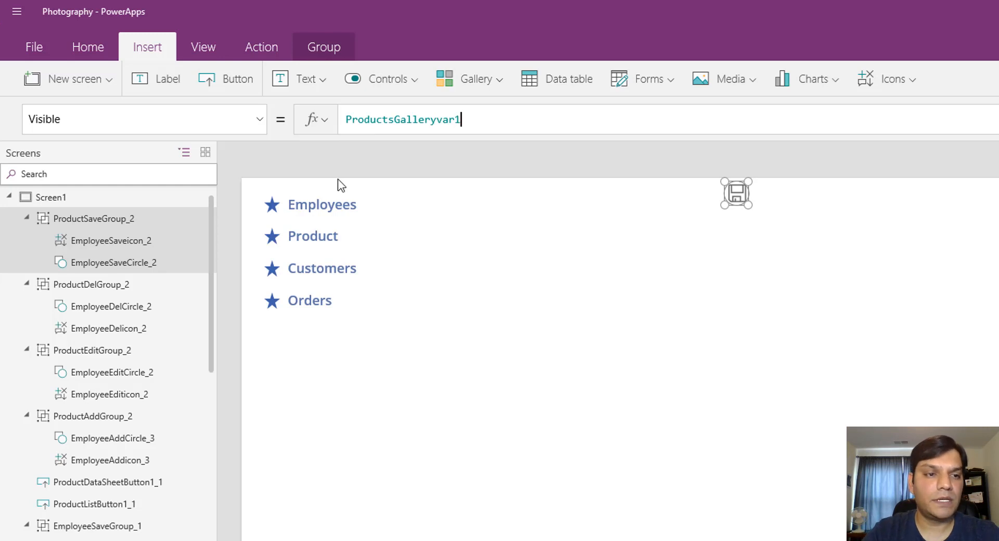
# Set the Visible property of the ProductDelGroup_2 icon group to ProductsGalleryvar1.
pyautogui.click(81, 285)
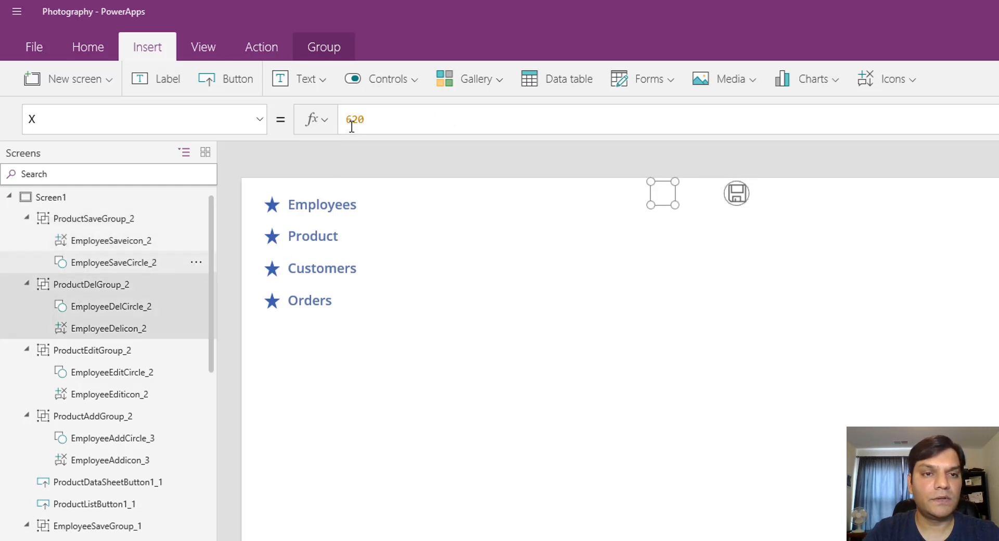
pyautogui.click(258, 117)
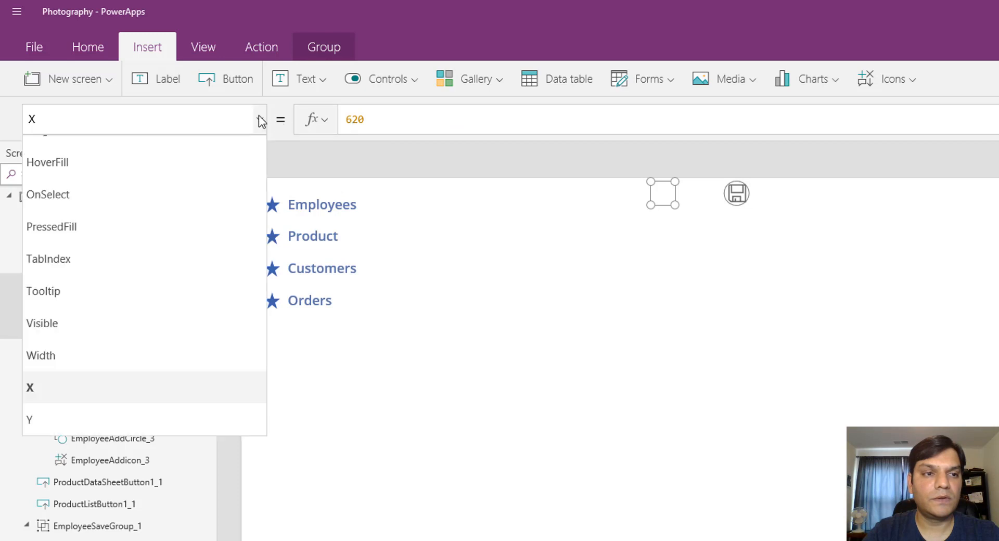
pyautogui.click(55, 325)
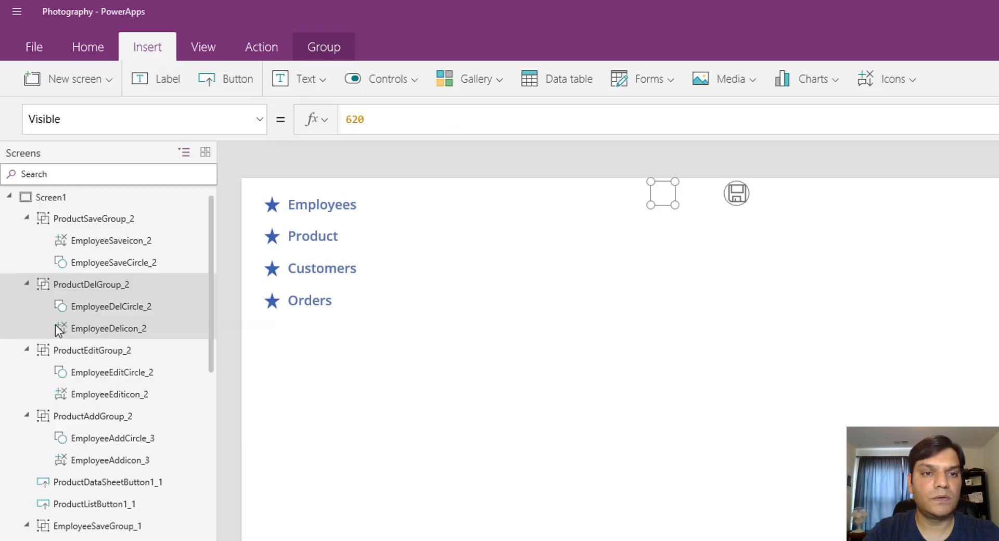
pyautogui.click(509, 120)
pyautogui.moveTo(509, 121); pyautogui.dragTo(346, 127)
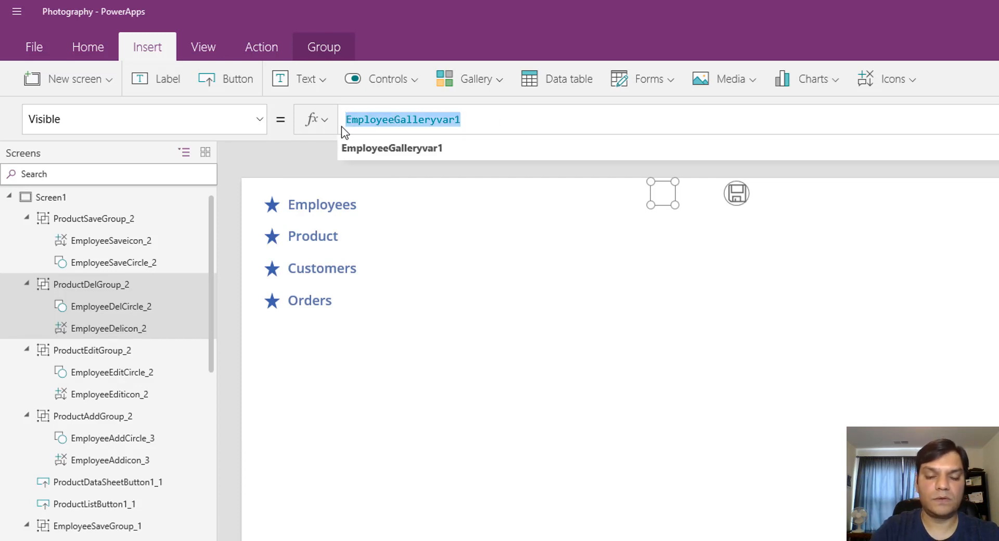
pyautogui.write('Produ')
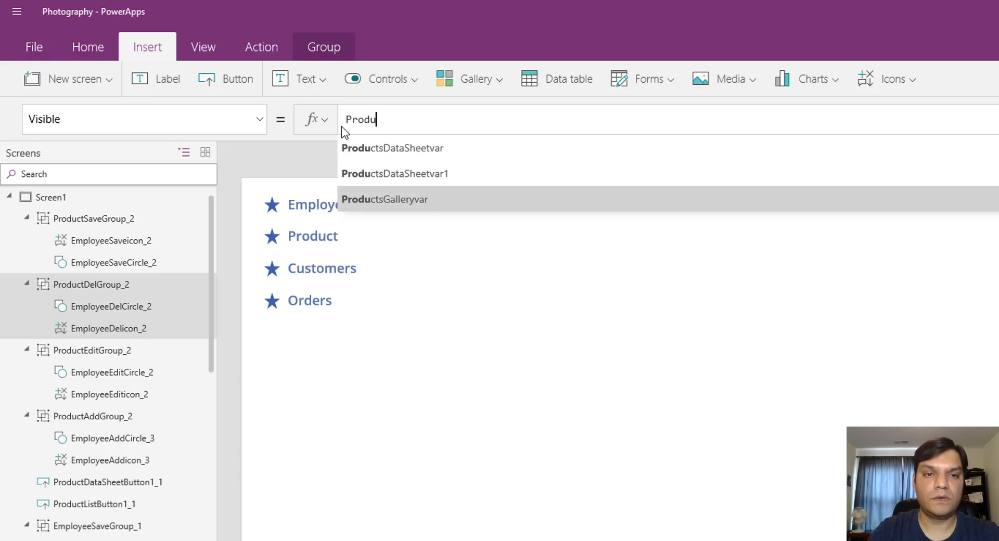
pyautogui.press('Down')
pyautogui.press('Tab')
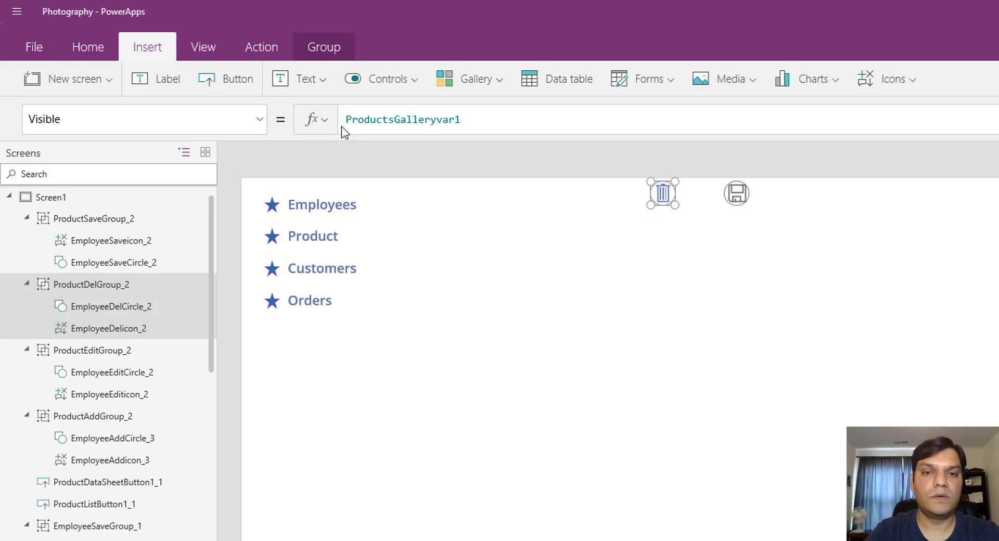
# Set the Visible property of the ProductEditGroup_2 icon group to ProductsGalleryvar1.
pyautogui.click(111, 352)
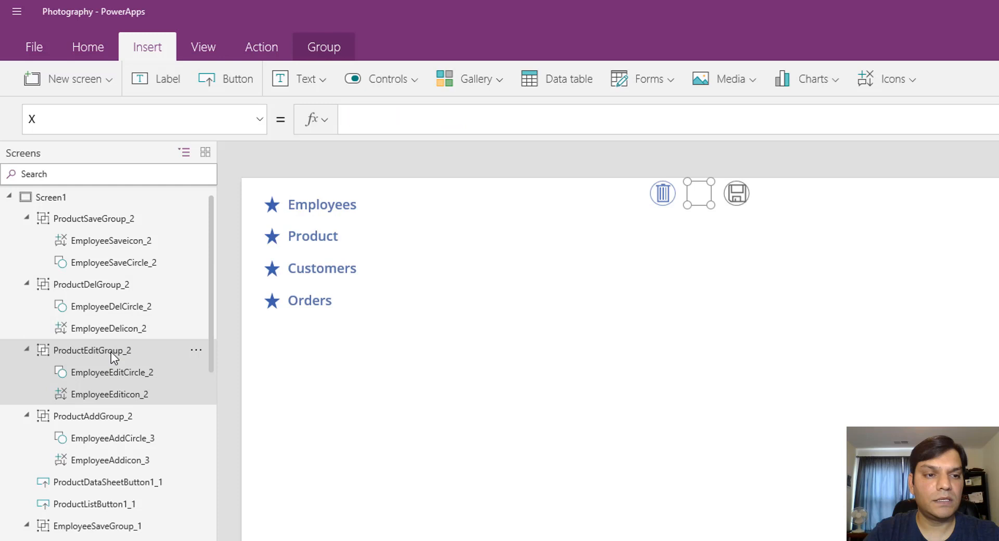
pyautogui.click(260, 123)
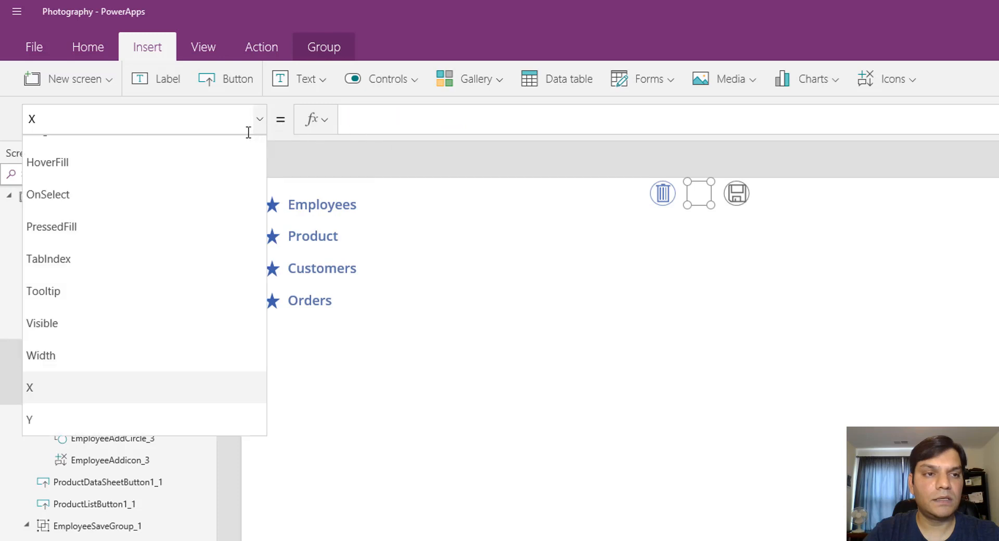
pyautogui.click(50, 325)
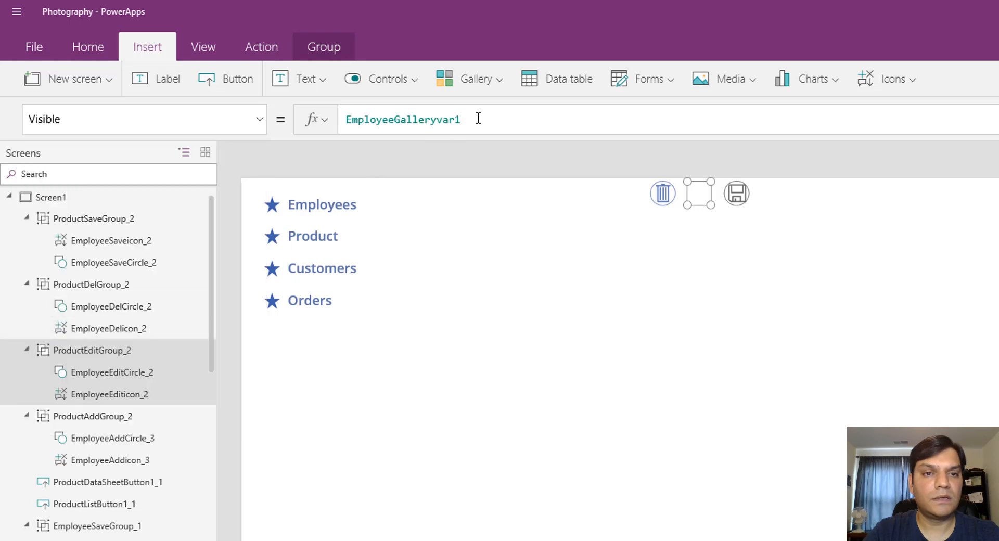
pyautogui.doubleClick(348, 119)
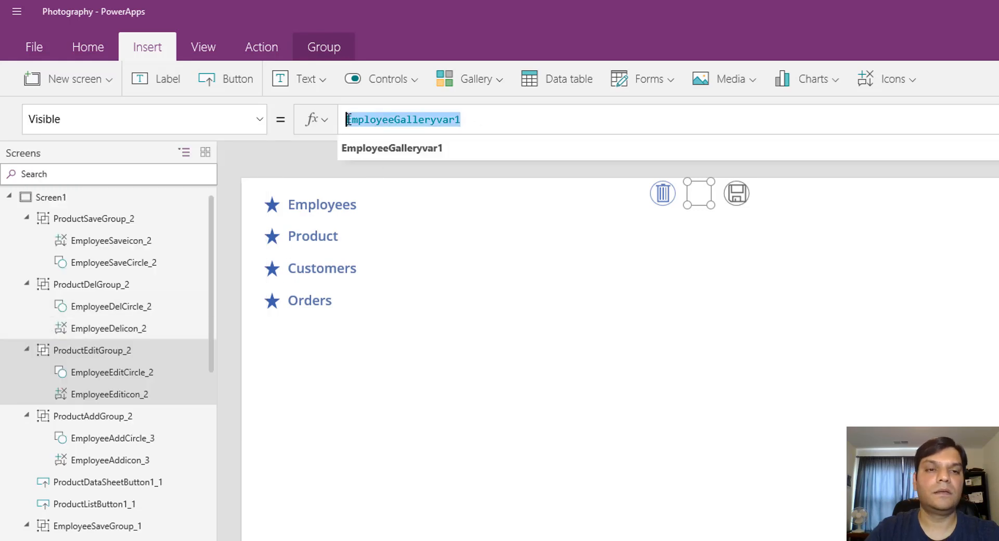
pyautogui.write('Produ')
pyautogui.press('Down')
pyautogui.press('Down')
pyautogui.press('Down')
pyautogui.press('Down')
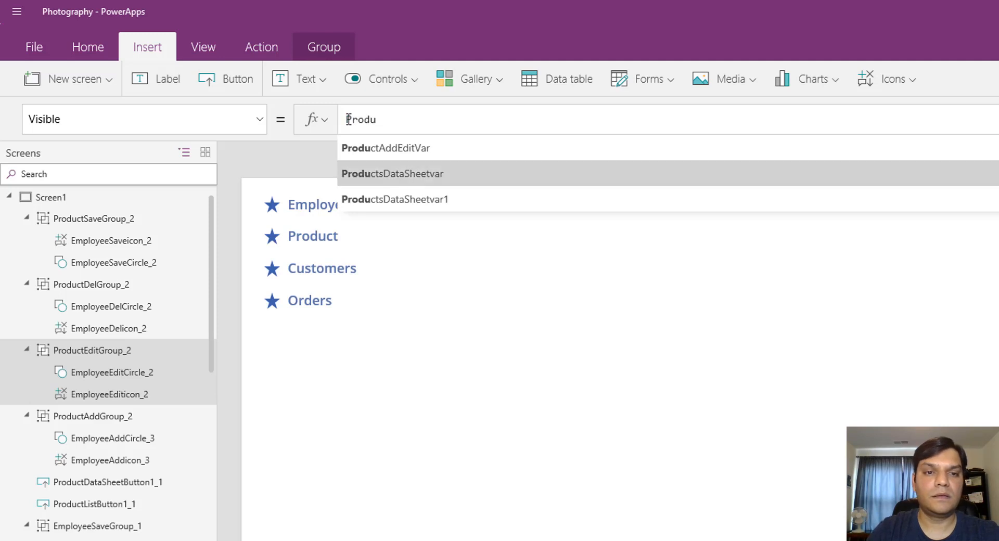
pyautogui.press('Down')
pyautogui.press('Tab')
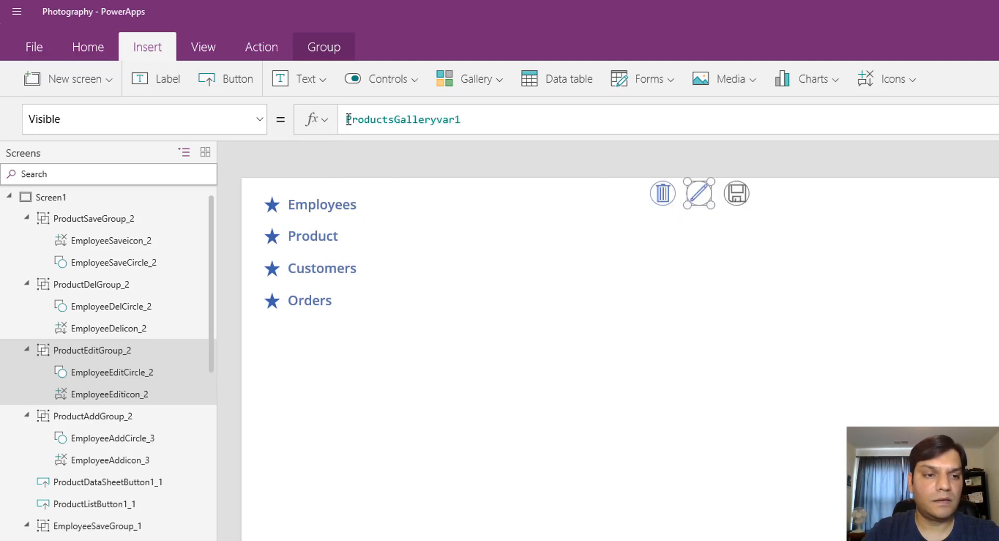
# Set the Visible property of the ProductAddGroup_2 icon group to ProductsGalleryvar1.
pyautogui.click(104, 419)
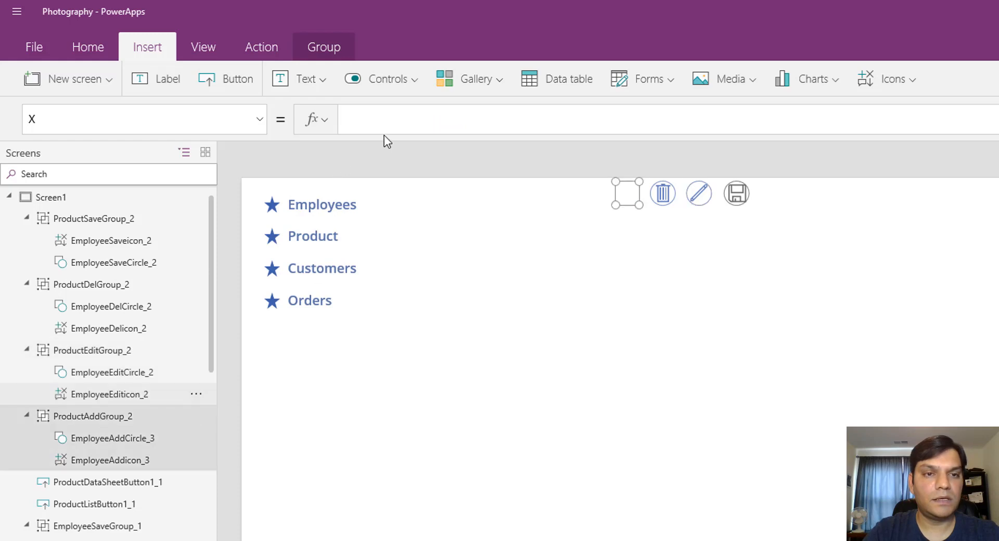
pyautogui.click(259, 120)
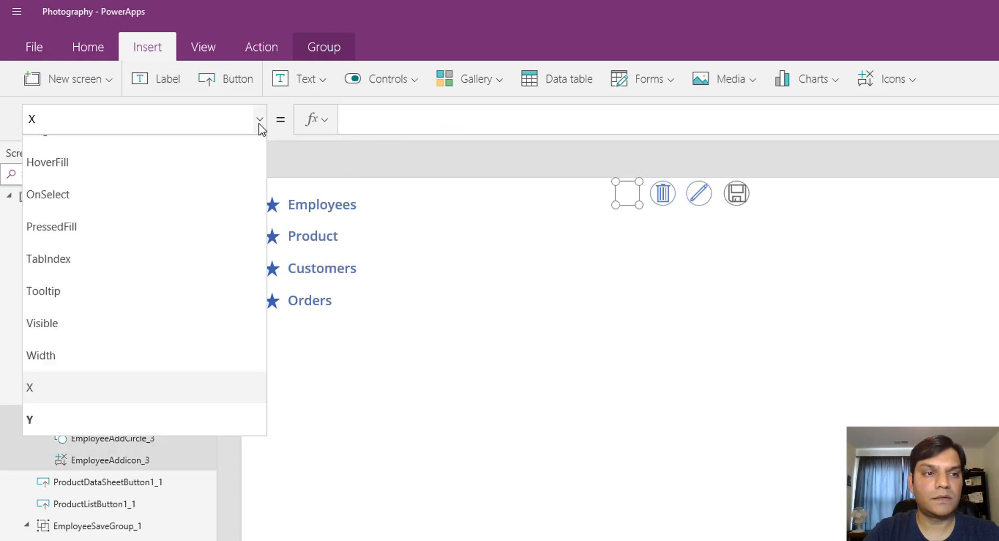
pyautogui.click(66, 328)
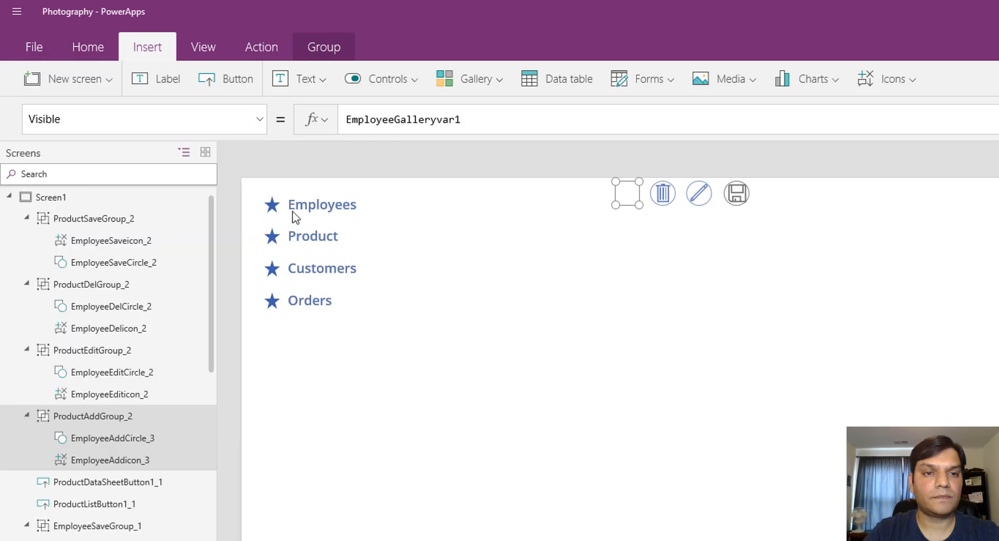
pyautogui.click(497, 121)
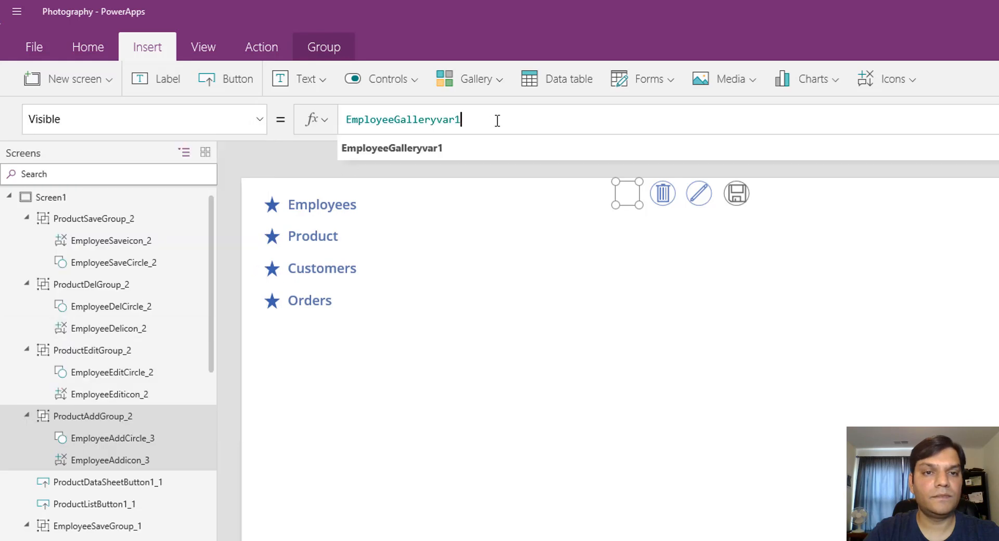
pyautogui.moveTo(495, 120); pyautogui.dragTo(321, 129)
pyautogui.write('Produ')
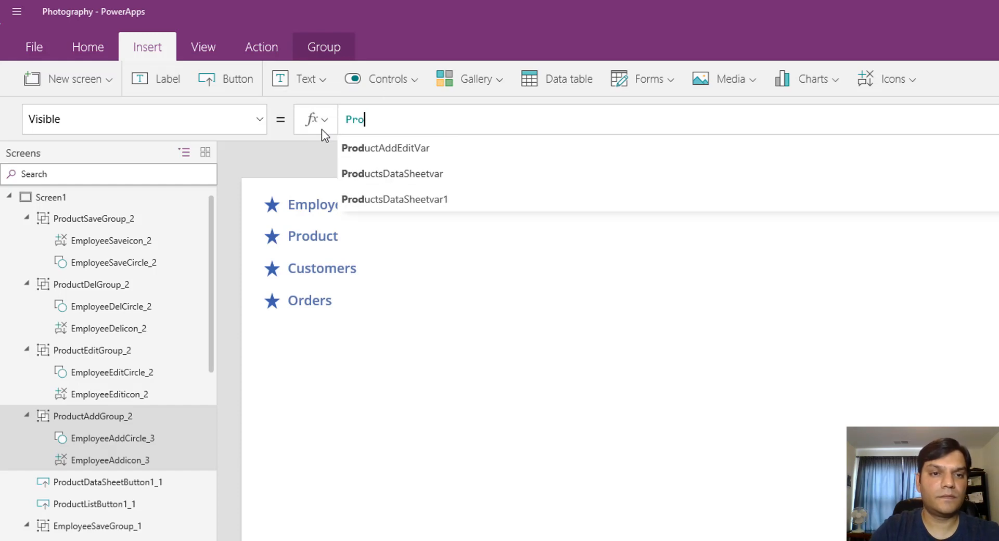
pyautogui.press('Down')
pyautogui.press('Down')
pyautogui.press('Down')
pyautogui.press('Down')
pyautogui.press('Down')
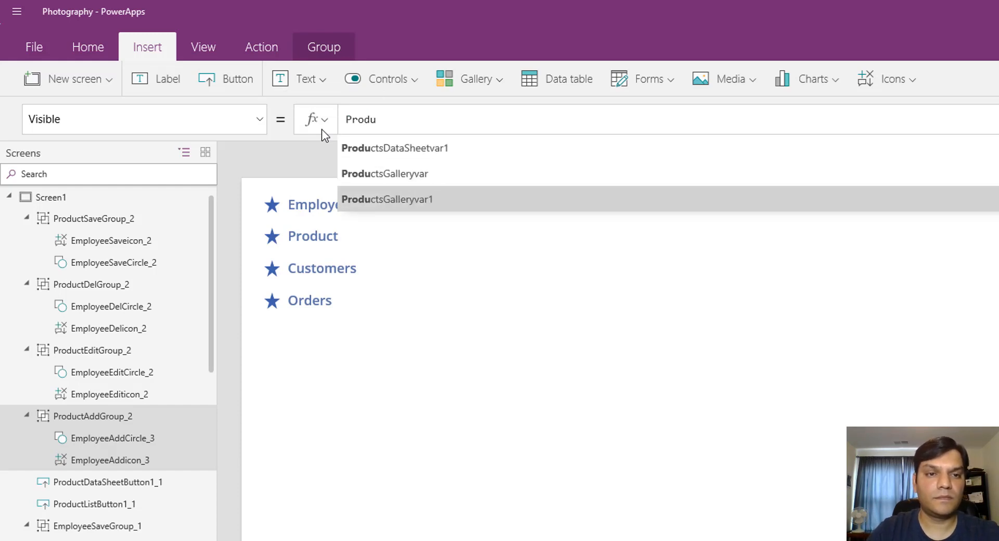
pyautogui.press('Return')
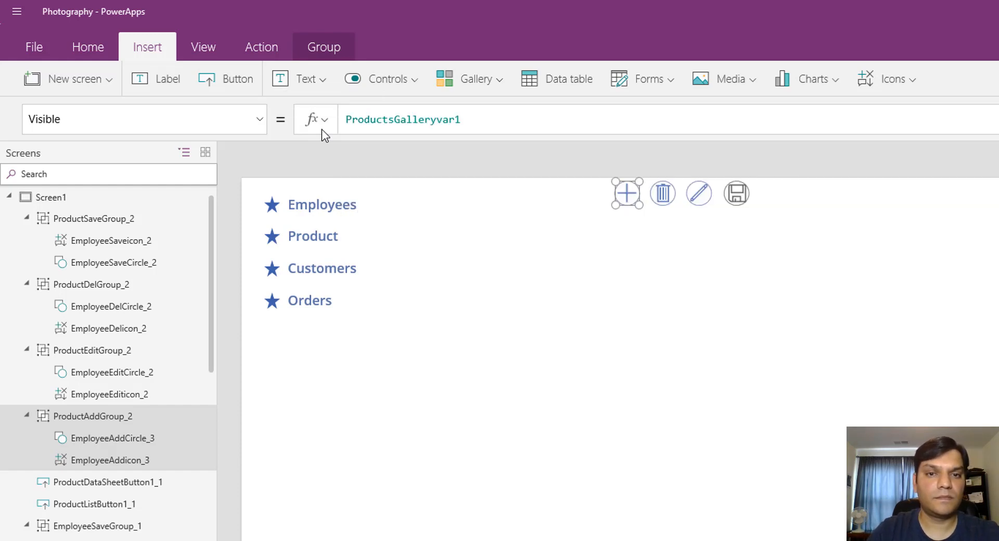
# In the Visible formula of ProductDataSheetButton1_1, replace EmployeeGalleryvar1 with ProductsGalleryvar1.
pyautogui.click(98, 482)
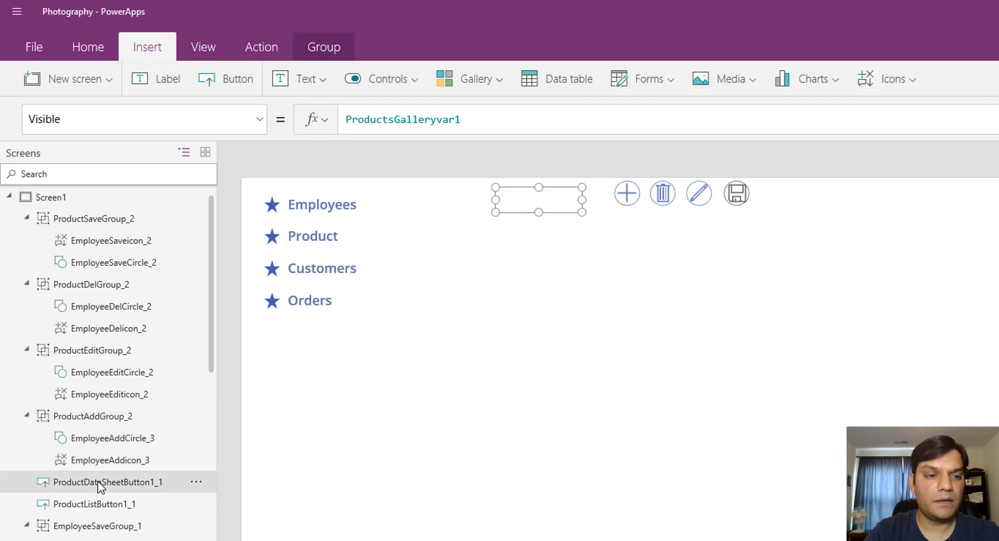
pyautogui.click(259, 120)
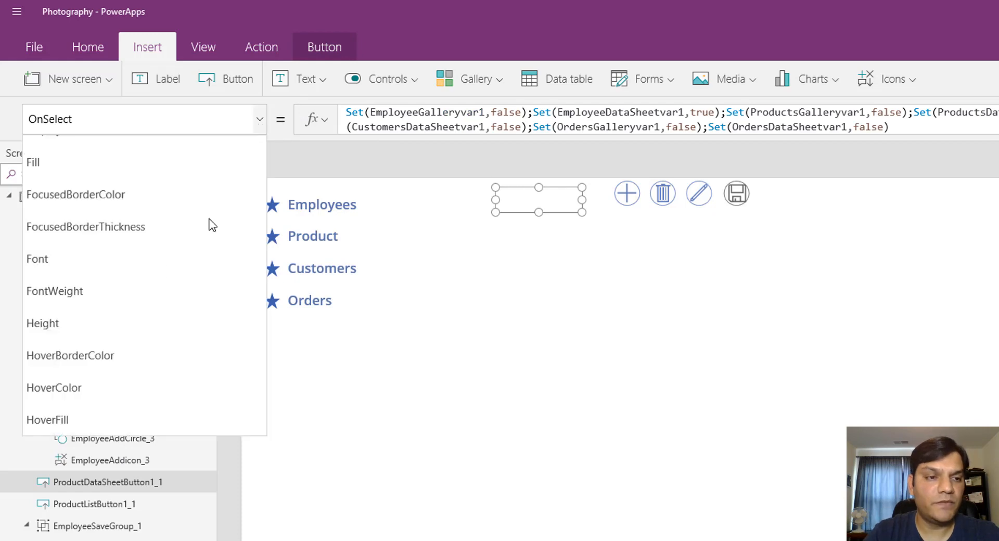
pyautogui.scroll(-5, 130, 330)
pyautogui.scroll(-5, 130, 326)
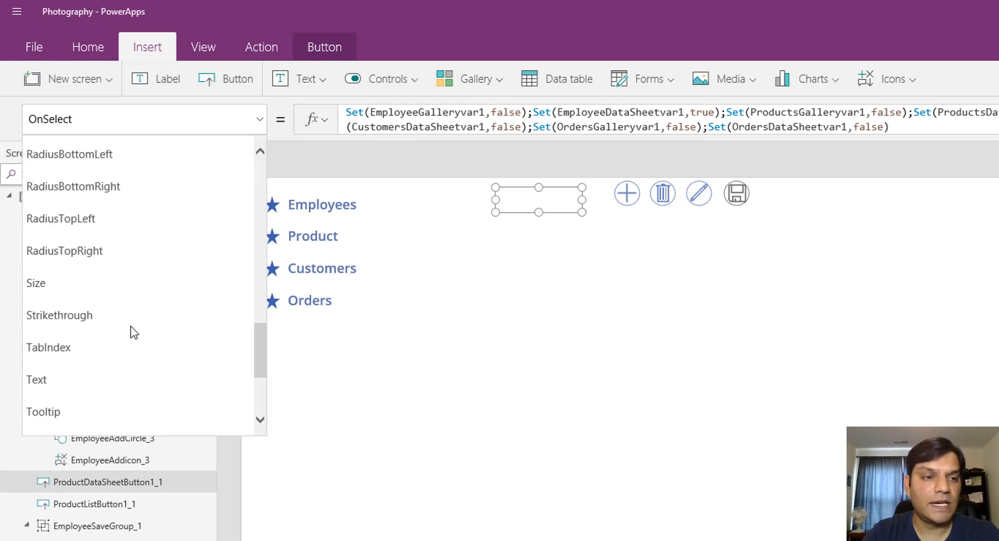
pyautogui.scroll(-3, 130, 308)
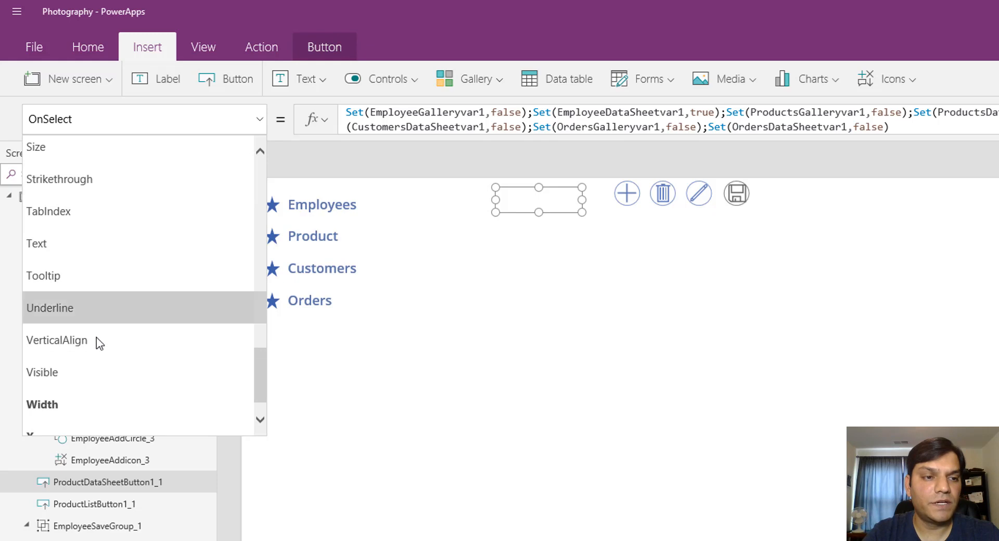
pyautogui.click(93, 367)
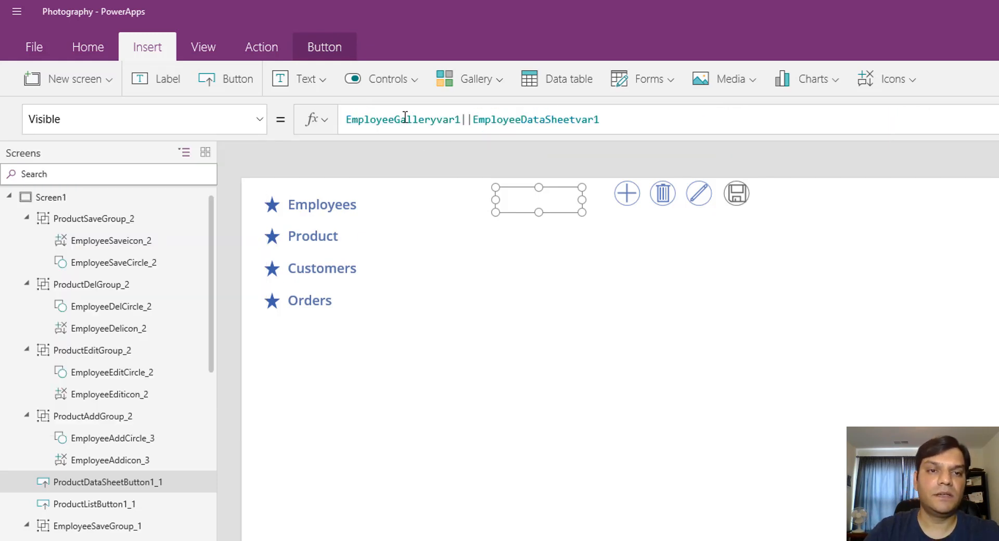
pyautogui.click(404, 117)
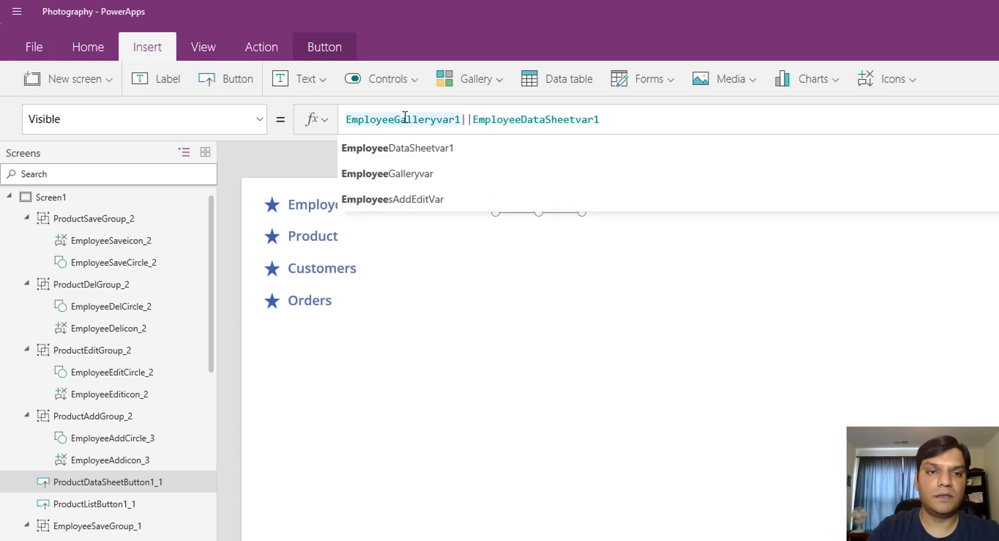
pyautogui.press('BackSpace')
pyautogui.press('BackSpace')
pyautogui.press('BackSpace')
pyautogui.press('BackSpace')
pyautogui.press('BackSpace')
pyautogui.press('BackSpace')
pyautogui.press('BackSpace')
pyautogui.press('BackSpace')
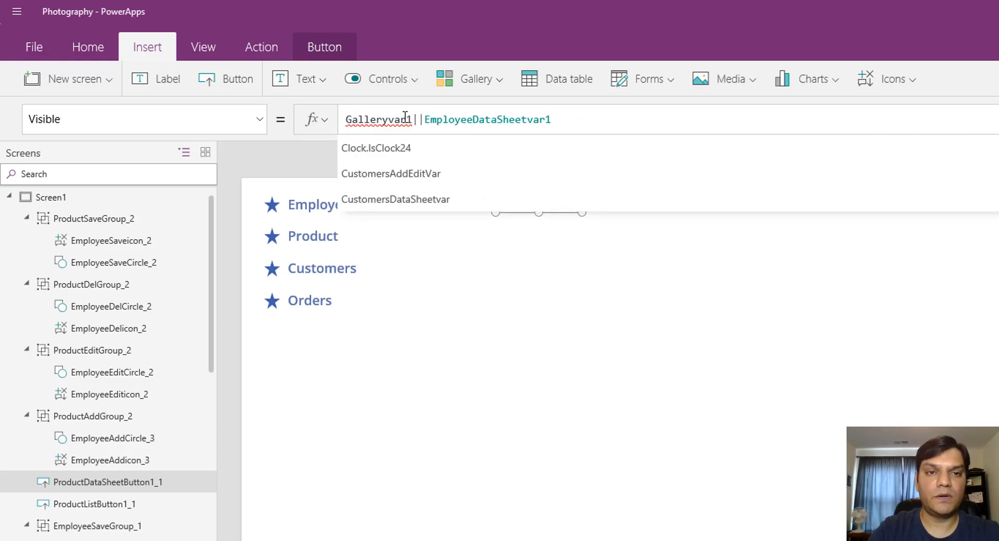
pyautogui.write('Pro')
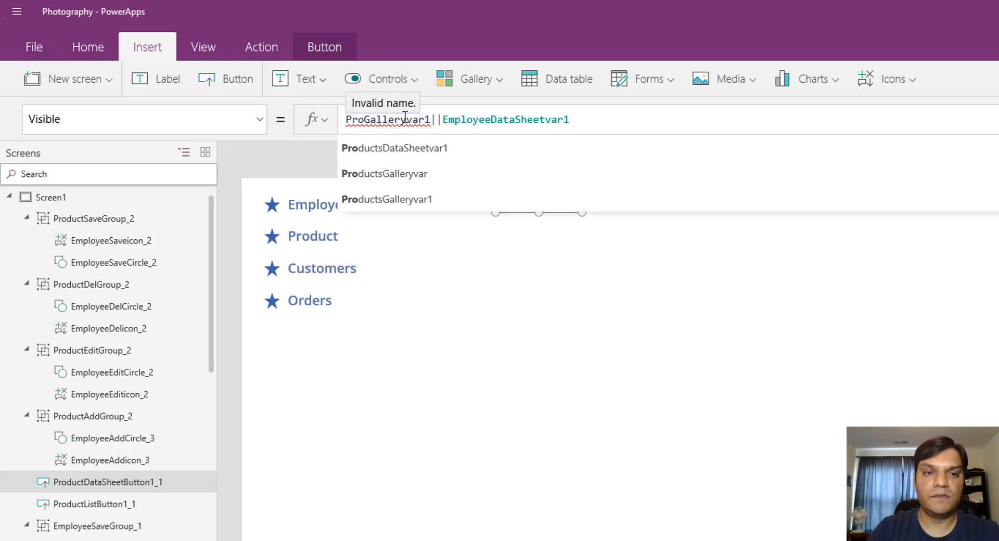
pyautogui.press('Down')
pyautogui.press('Down')
pyautogui.press('Down')
pyautogui.press('Tab')
# Replace EmployeeDataSheetvar1 with ProductsDataSheetvar1 in the Visible formula of ProductDataSheetButton1_1.
pyautogui.press('Right')
pyautogui.press('Right')
pyautogui.press('Right')
pyautogui.press('Right')
pyautogui.press('Right')
pyautogui.press('Right')
pyautogui.press('Right')
pyautogui.press('Right')
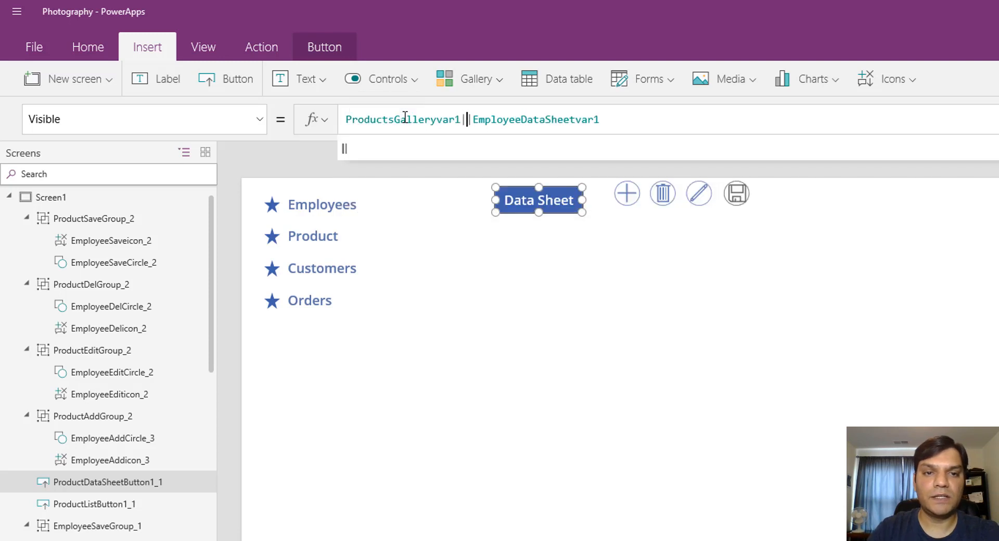
pyautogui.press('Right')
pyautogui.press('Right')
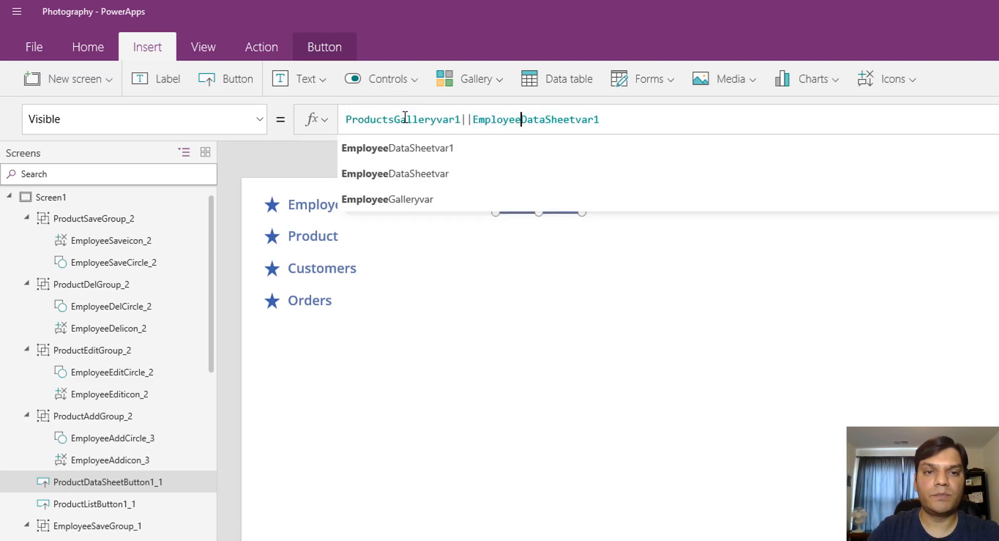
pyautogui.press('BackSpace')
pyautogui.press('BackSpace')
pyautogui.press('BackSpace')
pyautogui.press('BackSpace')
pyautogui.press('BackSpace')
pyautogui.press('BackSpace')
pyautogui.press('BackSpace')
pyautogui.press('BackSpace')
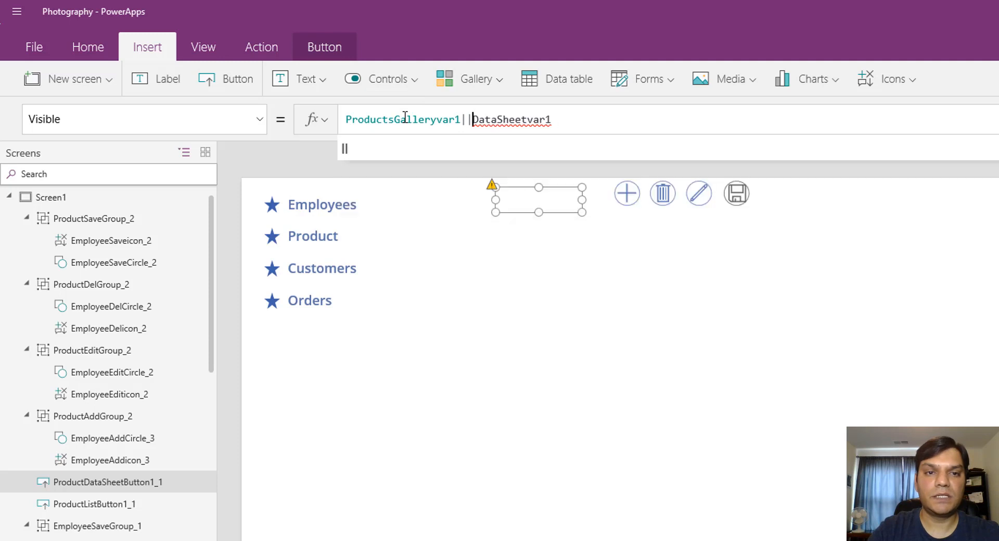
pyautogui.write('Prod')
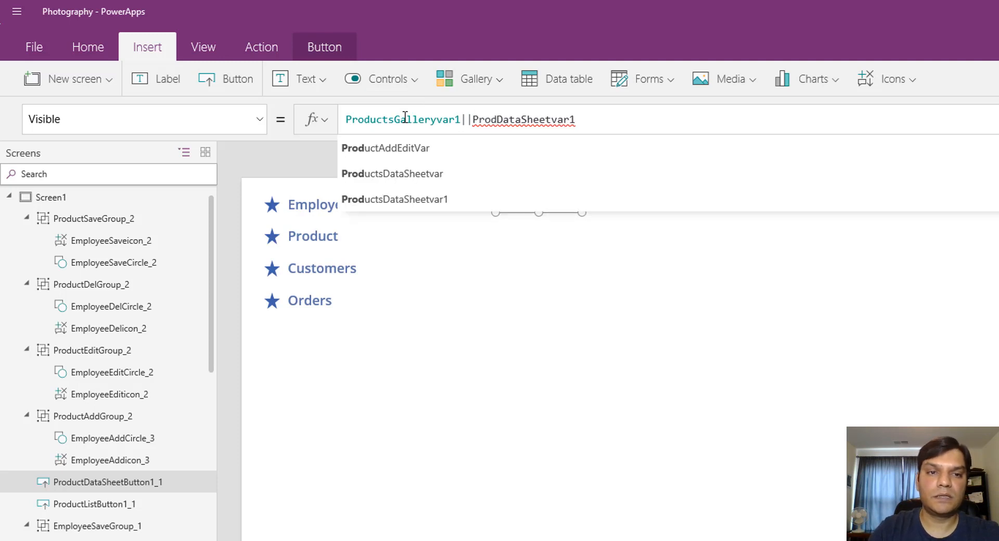
pyautogui.press('Down')
pyautogui.press('Down')
pyautogui.press('Down')
pyautogui.press('Tab')
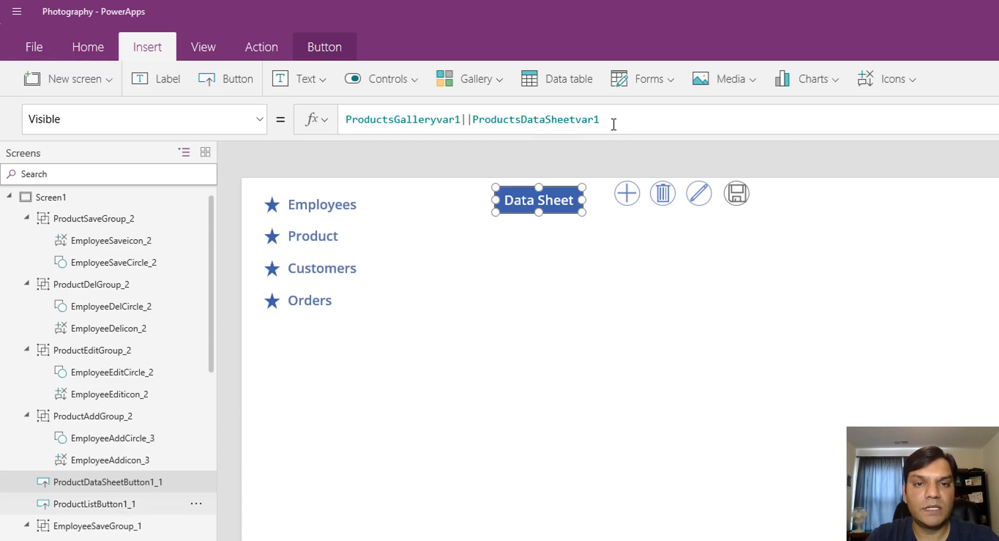
# Copy the formula ProductsGalleryvar1||ProductsDataSheetvar1 into the Visible property of ProductListButton1_1, replacing its Employee formula.
pyautogui.moveTo(617, 120); pyautogui.dragTo(380, 106)
pyautogui.hotkey('ctrl', 'c')
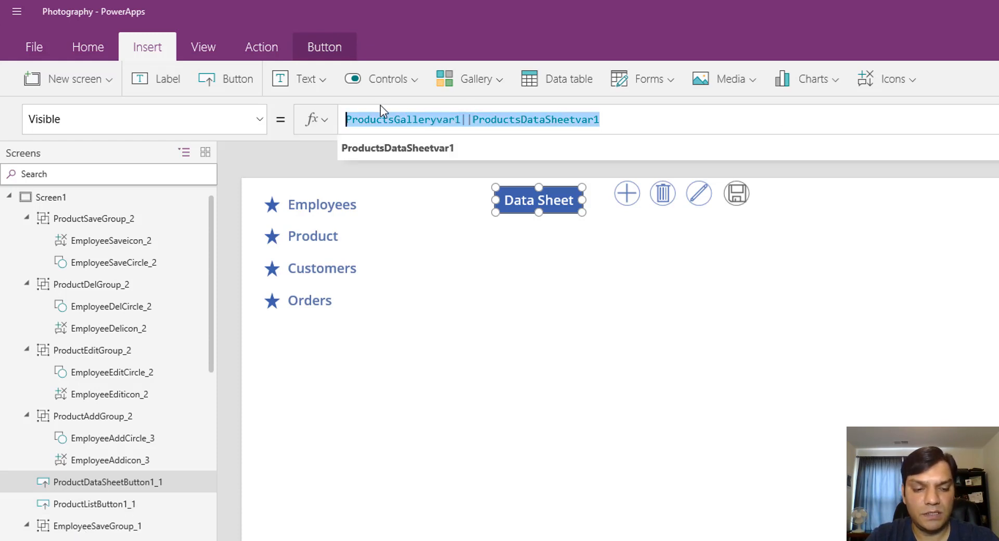
pyautogui.click(104, 504)
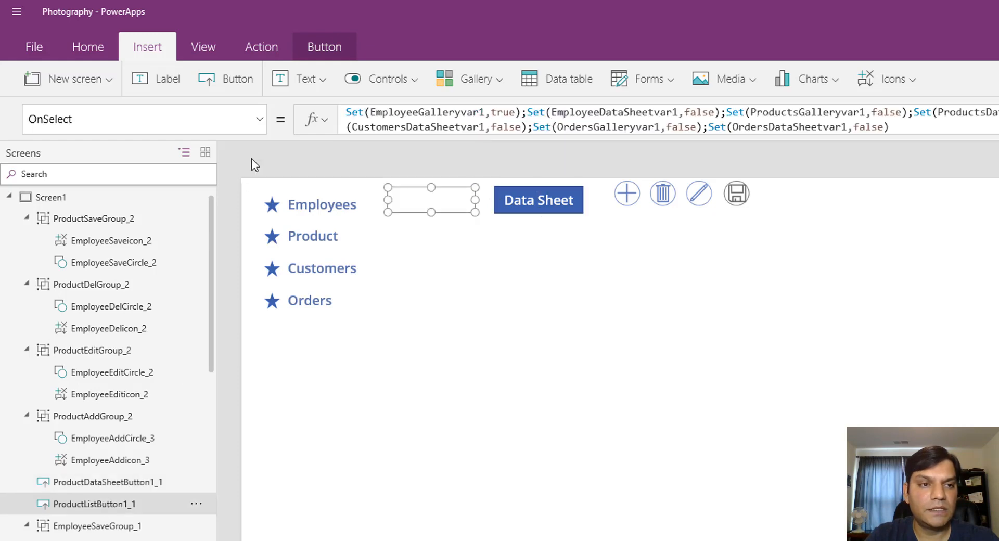
pyautogui.click(260, 119)
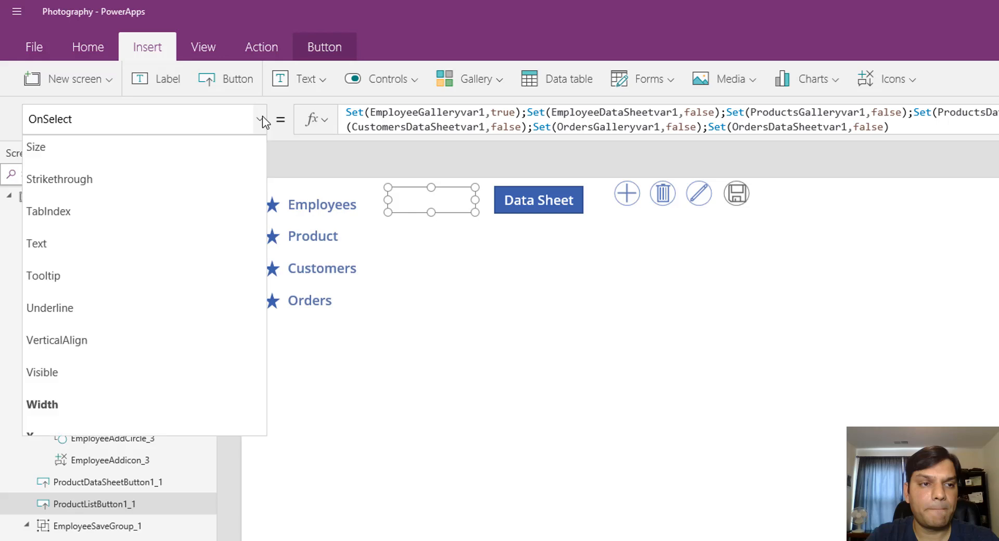
pyautogui.click(70, 383)
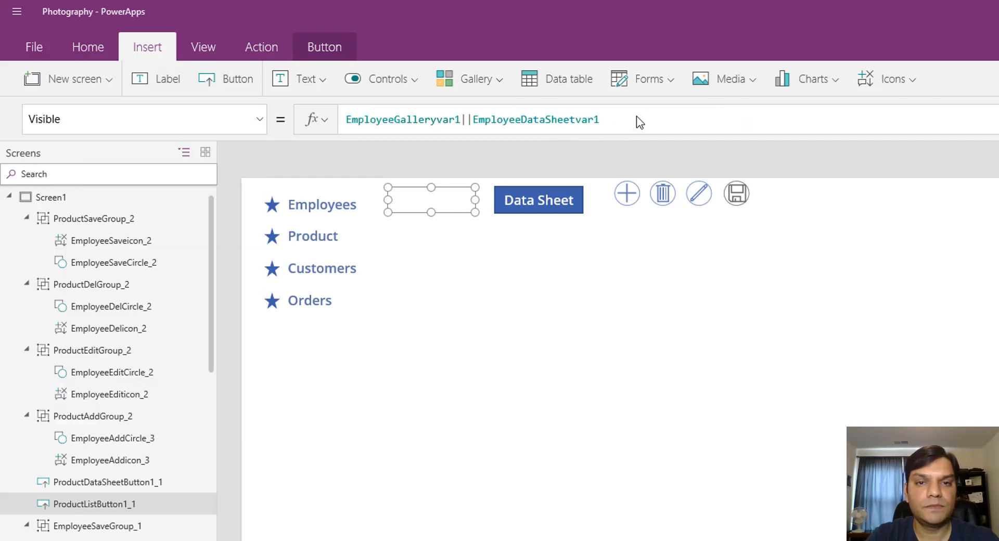
pyautogui.moveTo(635, 120); pyautogui.dragTo(325, 119)
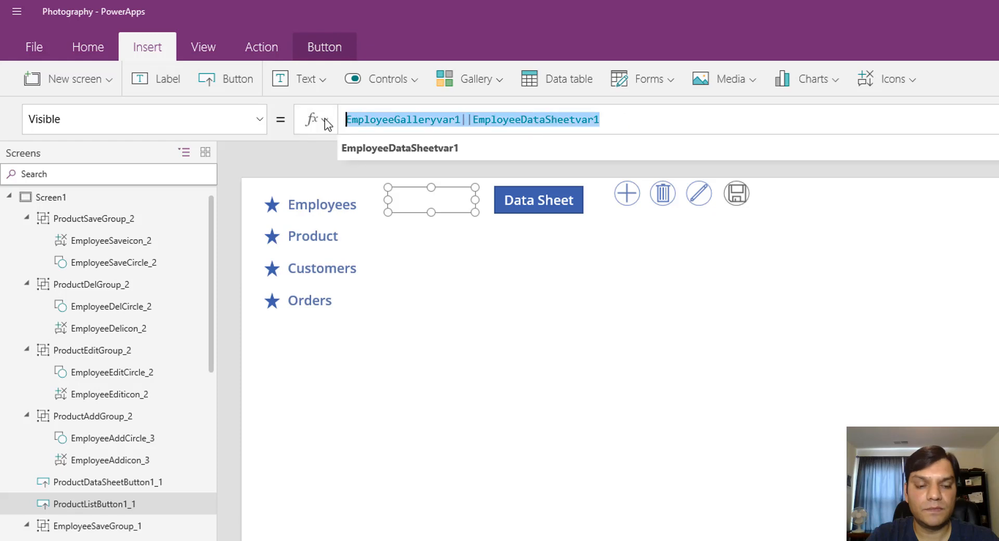
pyautogui.hotkey('ctrl', 'v')
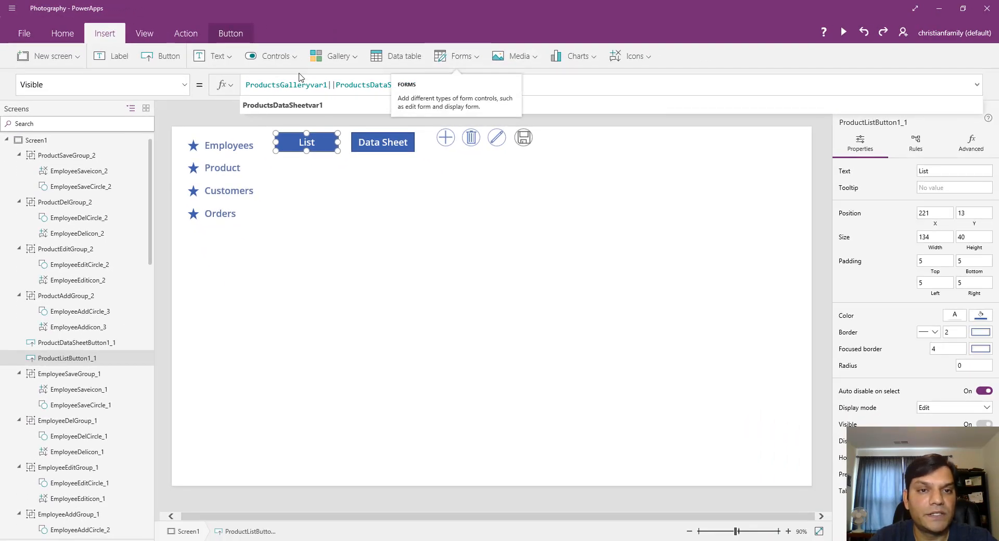
# Copy the ProductsGallery control from ViewScreen.
pyautogui.click(335, 62)
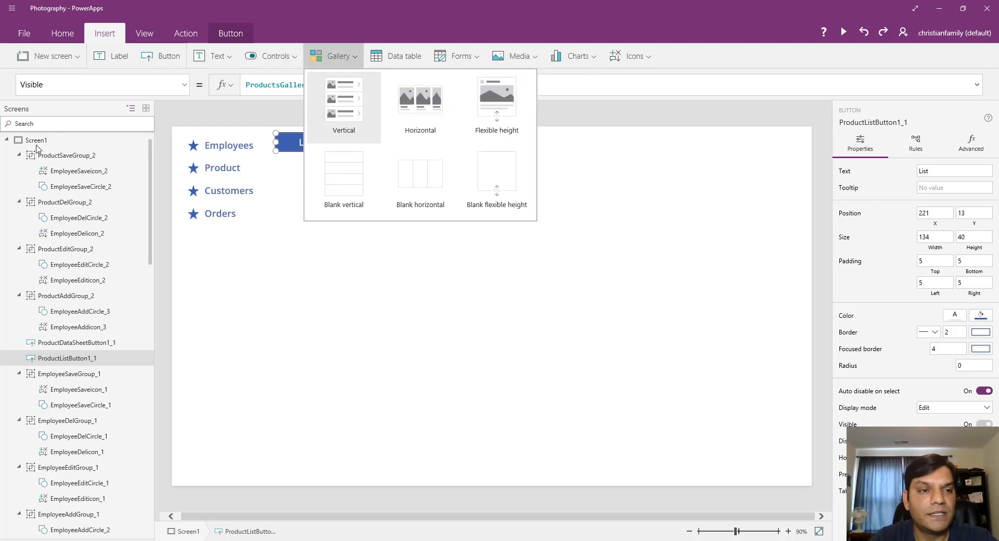
pyautogui.click(6, 140)
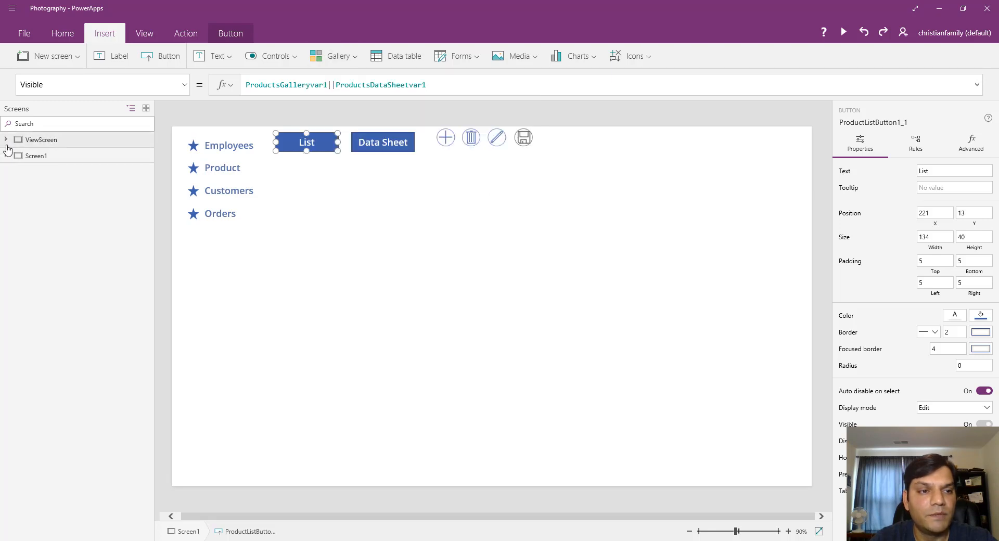
pyautogui.click(6, 142)
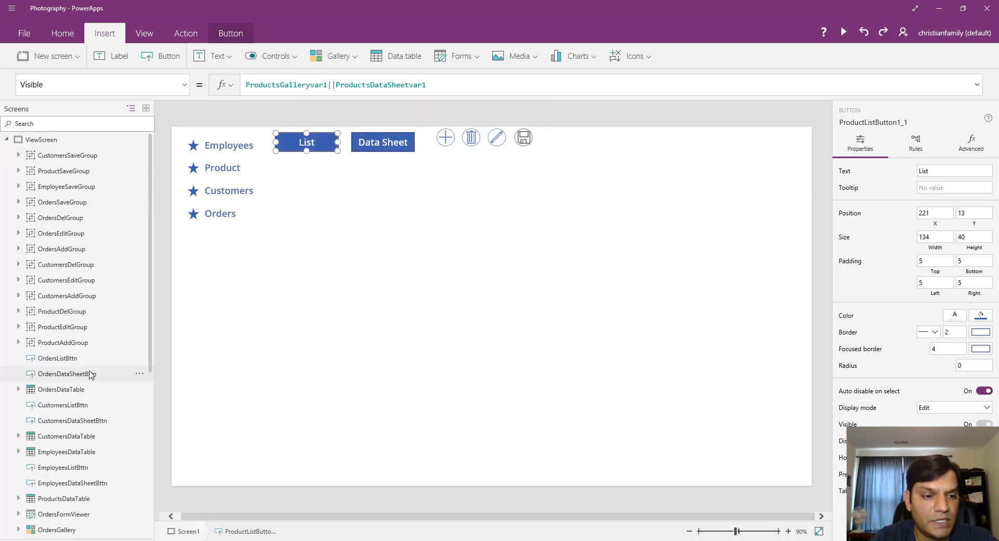
pyautogui.scroll(-3, 90, 374)
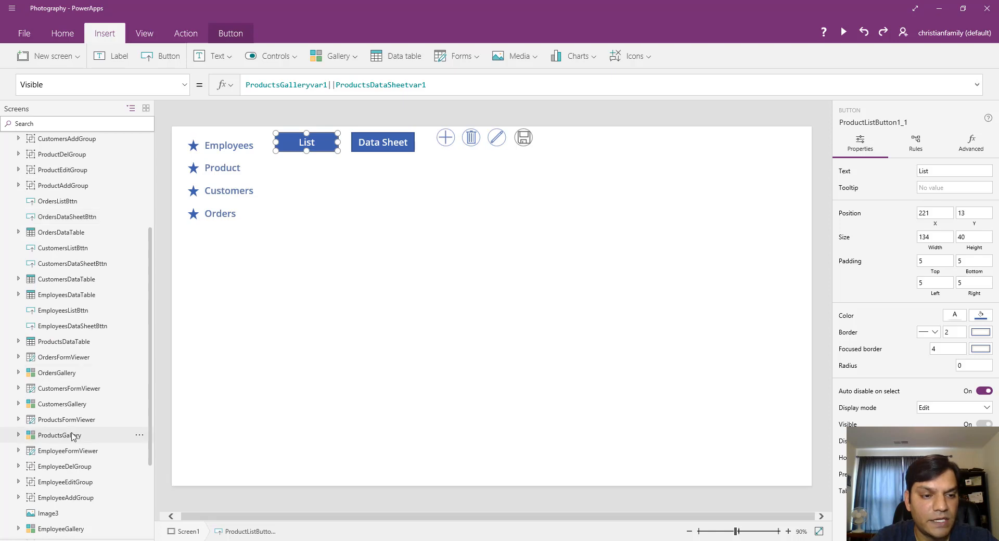
pyautogui.click(93, 437)
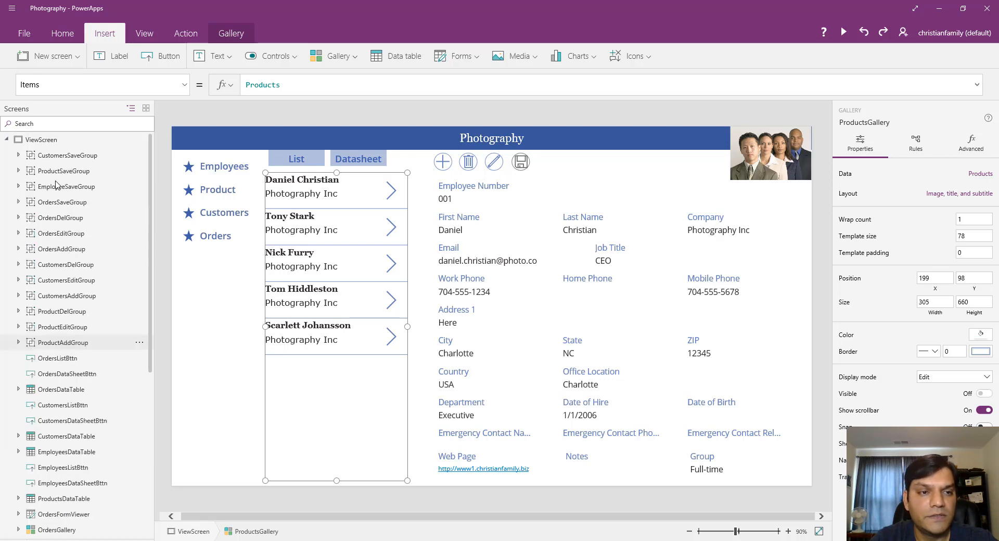
# Paste the products gallery into Screen1 and place it below the List and Data Sheet buttons, at about X 228, Y 68.
pyautogui.scroll(3, 52, 166)
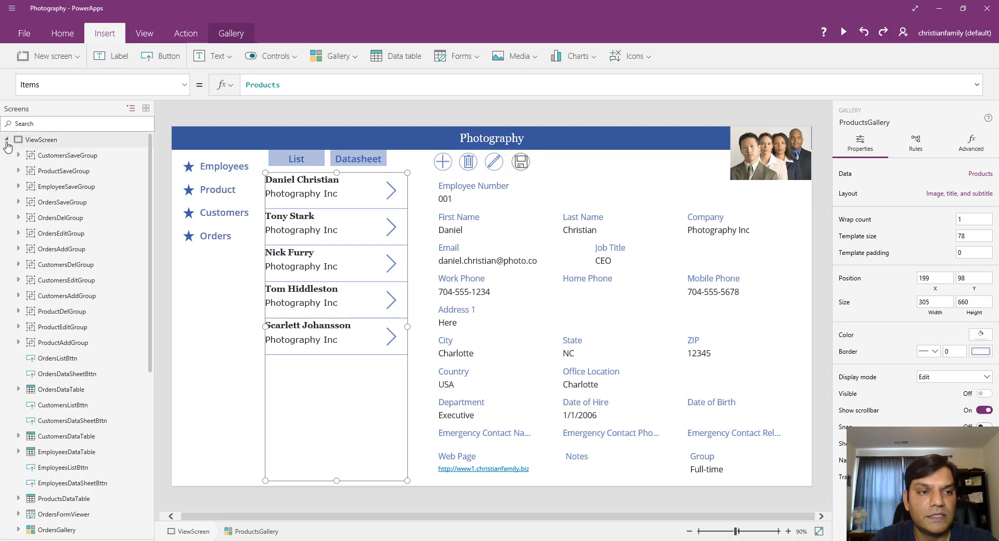
pyautogui.click(7, 140)
pyautogui.click(38, 156)
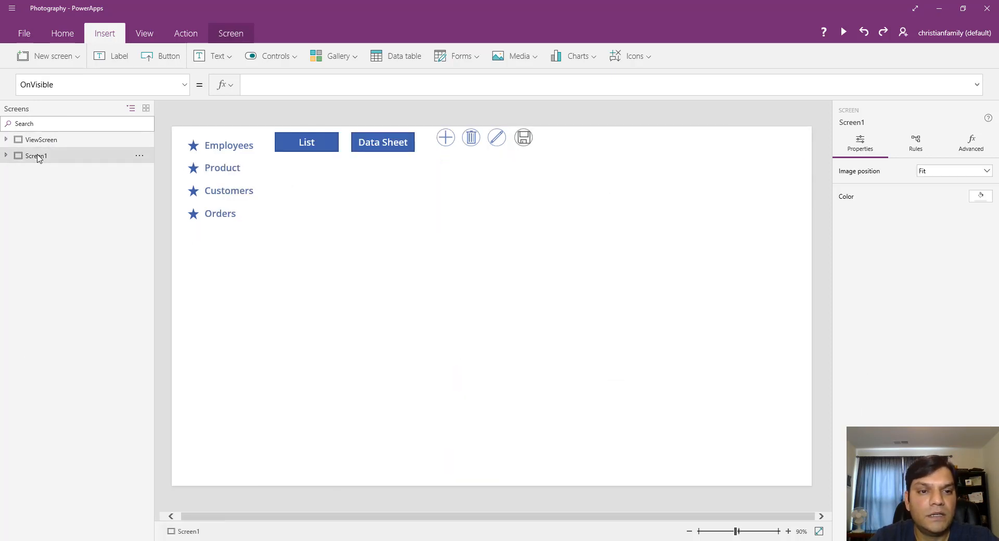
pyautogui.press('Down')
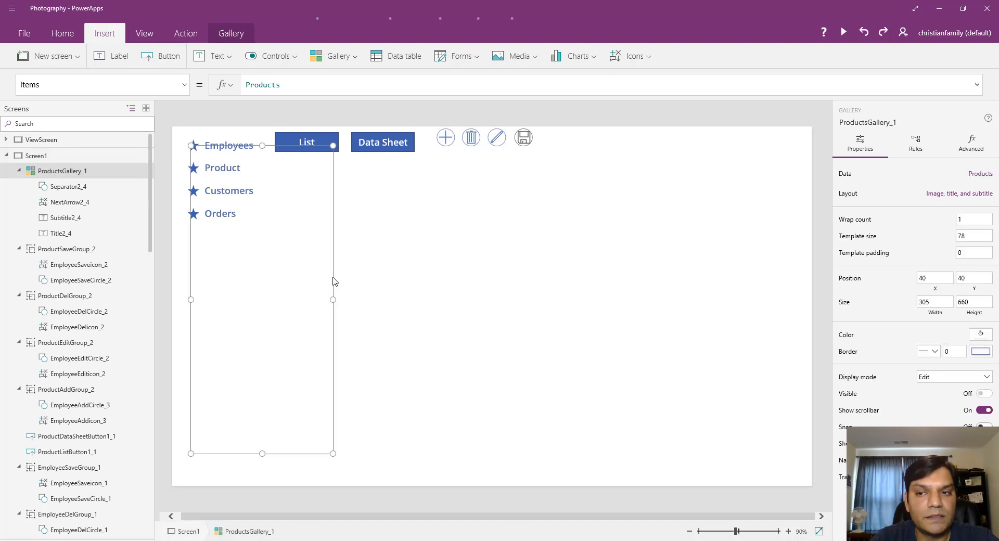
pyautogui.moveTo(334, 281); pyautogui.dragTo(421, 291)
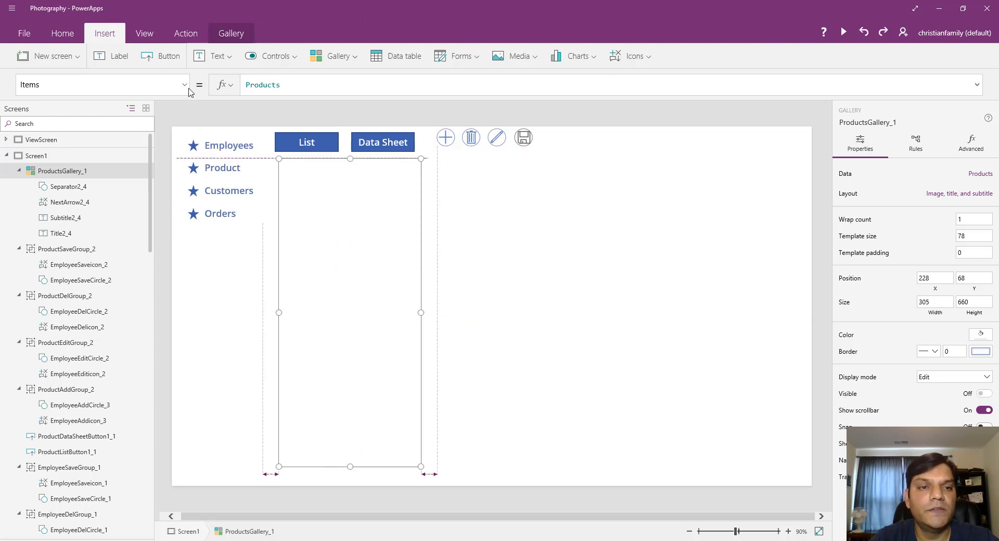
# Set the Visible property of the copied products gallery on Screen1 to ProductsGalleryvar1.
pyautogui.click(184, 85)
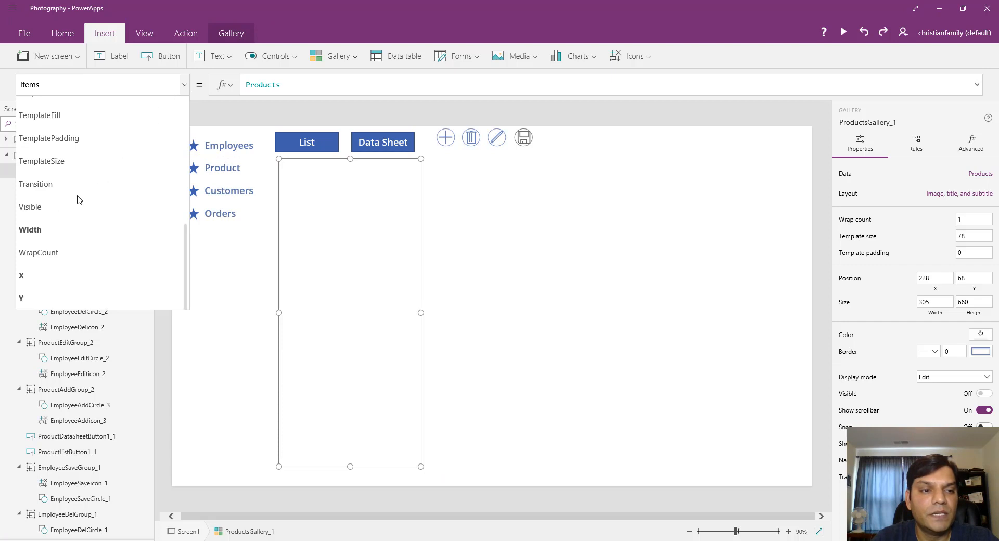
pyautogui.click(42, 212)
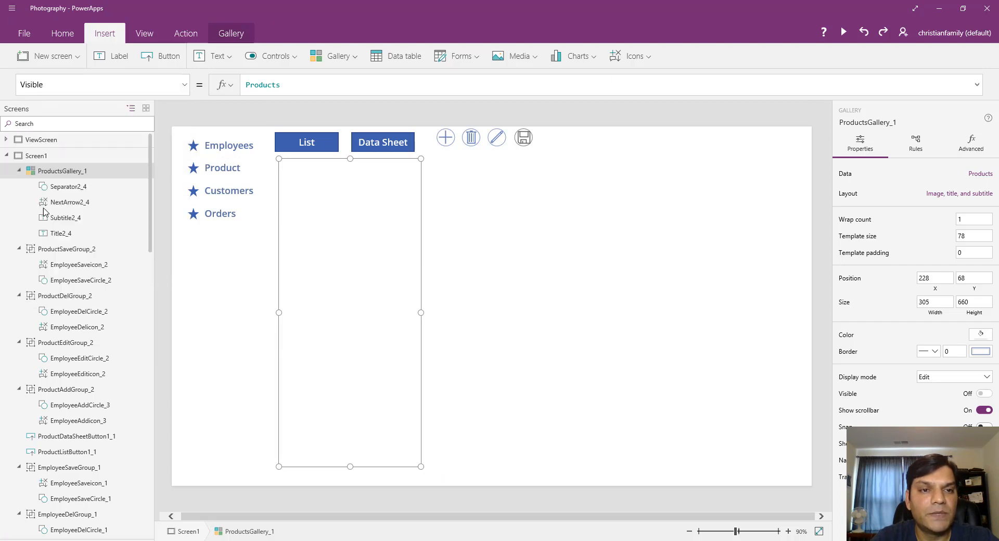
pyautogui.click(341, 89)
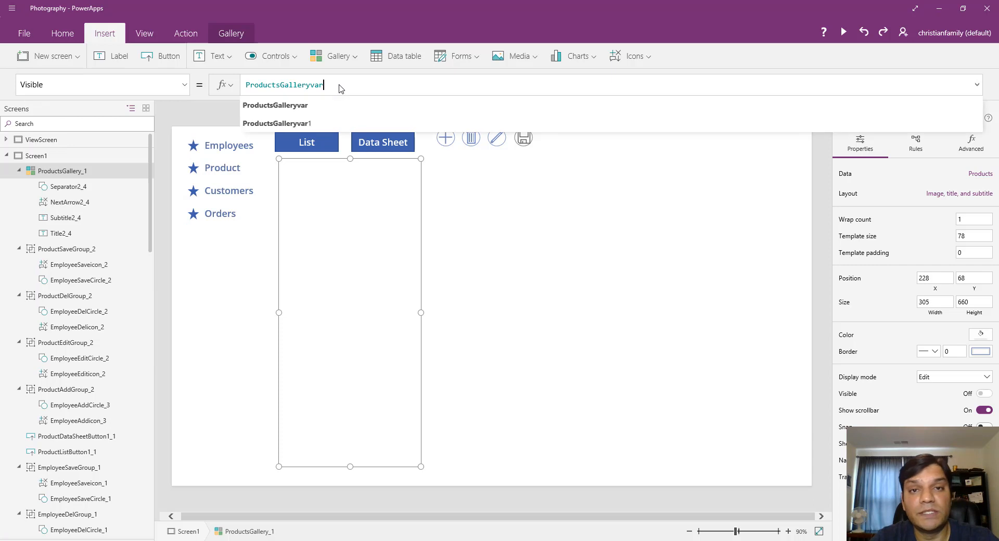
pyautogui.click(311, 123)
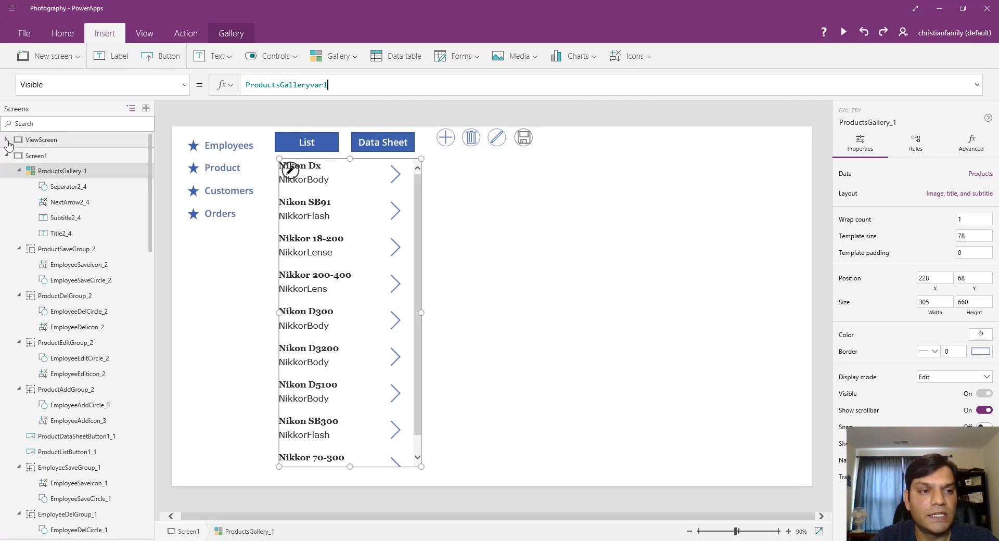
# Copy the ProductsFormViewer control from ViewScreen.
pyautogui.click(7, 140)
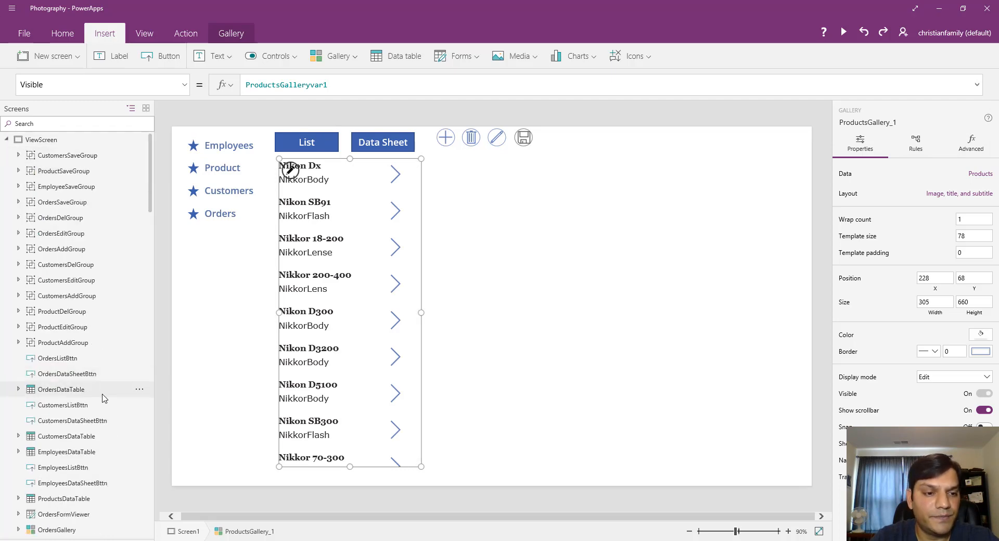
pyautogui.scroll(-3, 104, 398)
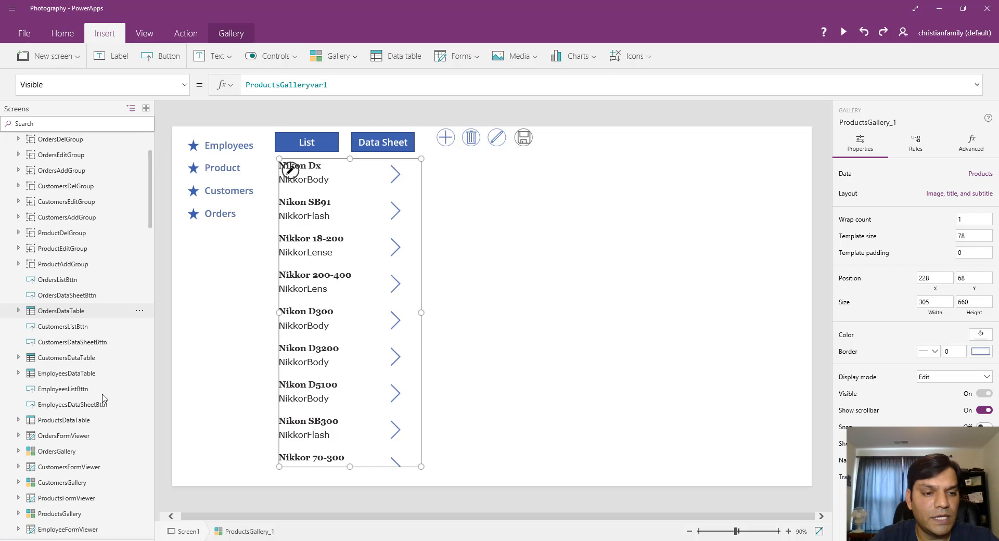
pyautogui.scroll(-3, 104, 398)
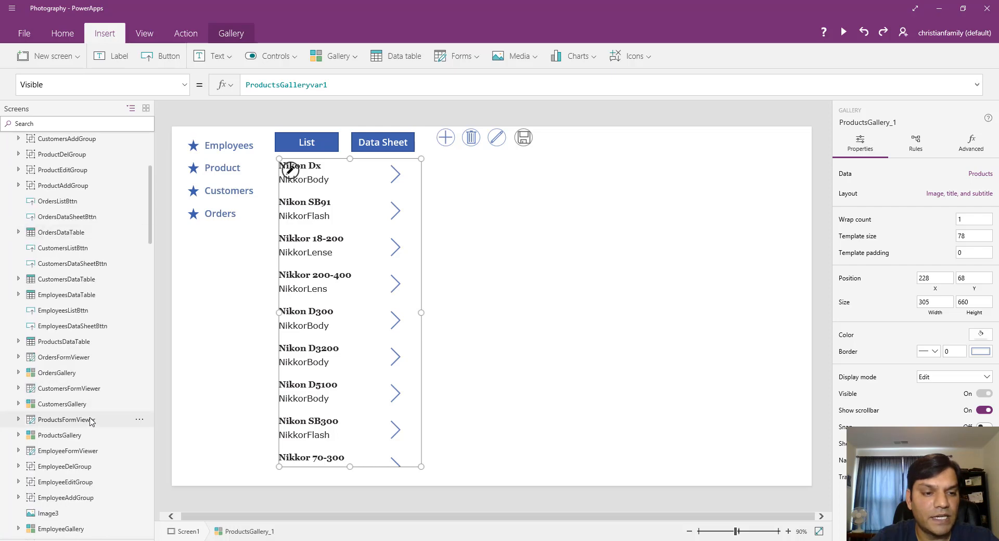
pyautogui.click(64, 420)
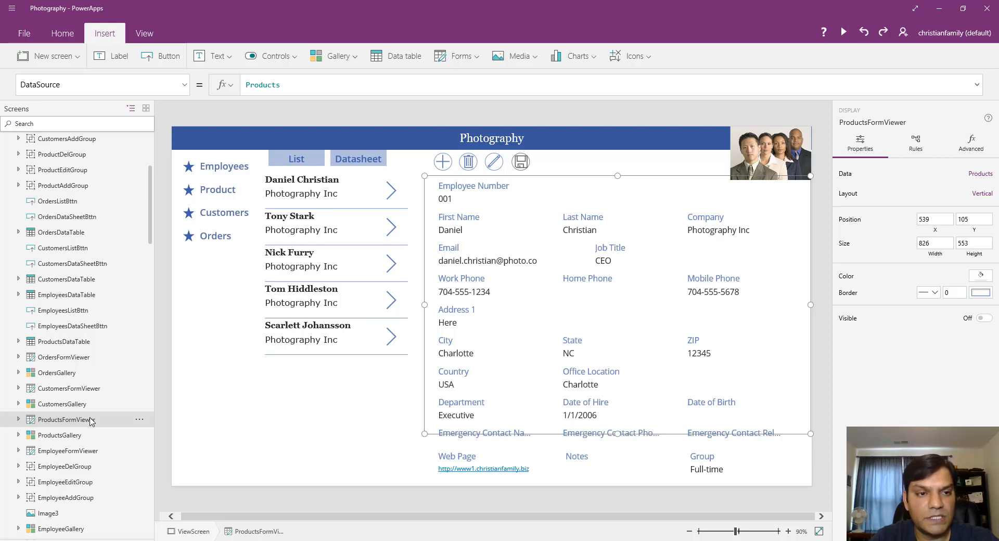
pyautogui.scroll(6, 91, 420)
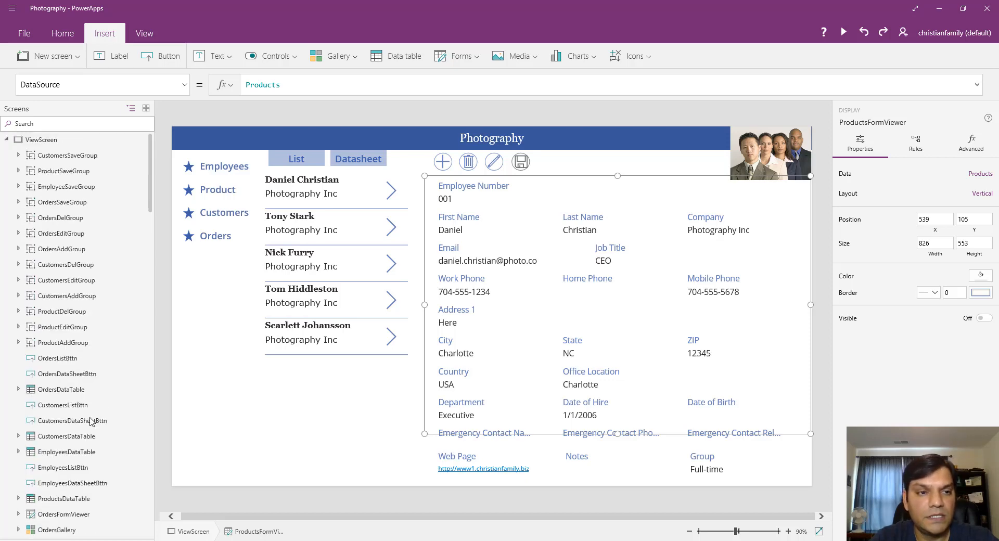
# Paste the products form viewer into Screen1, place it beside the gallery at about X 529, Y 68, and enlarge it to about 837 by 635.
pyautogui.click(7, 141)
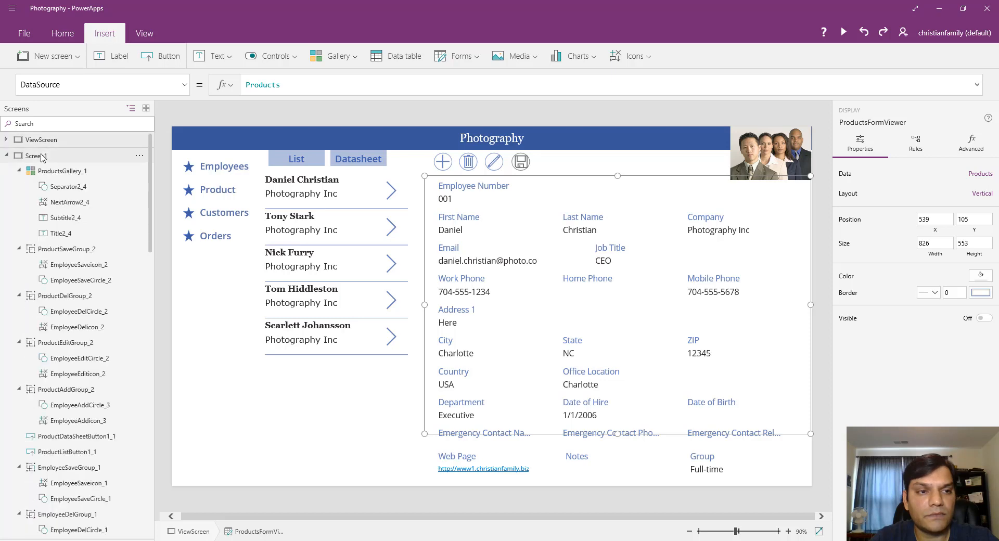
pyautogui.click(43, 158)
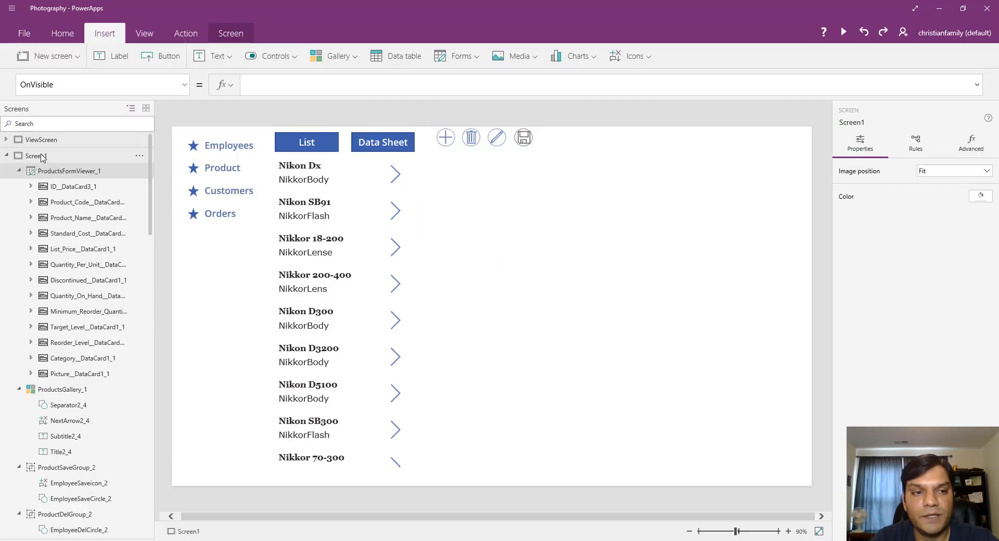
pyautogui.click(423, 212)
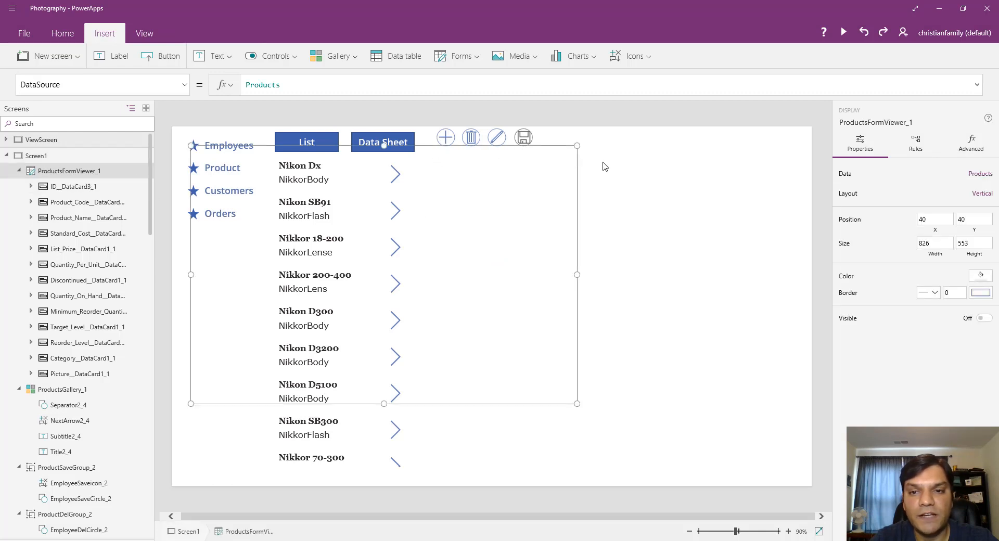
pyautogui.moveTo(728, 170); pyautogui.dragTo(725, 155)
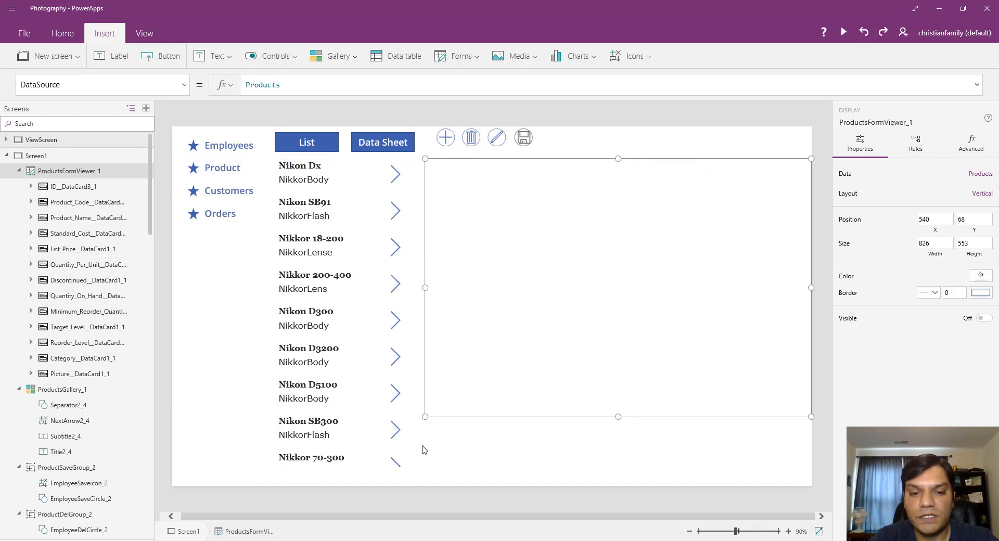
pyautogui.moveTo(425, 417); pyautogui.dragTo(418, 457)
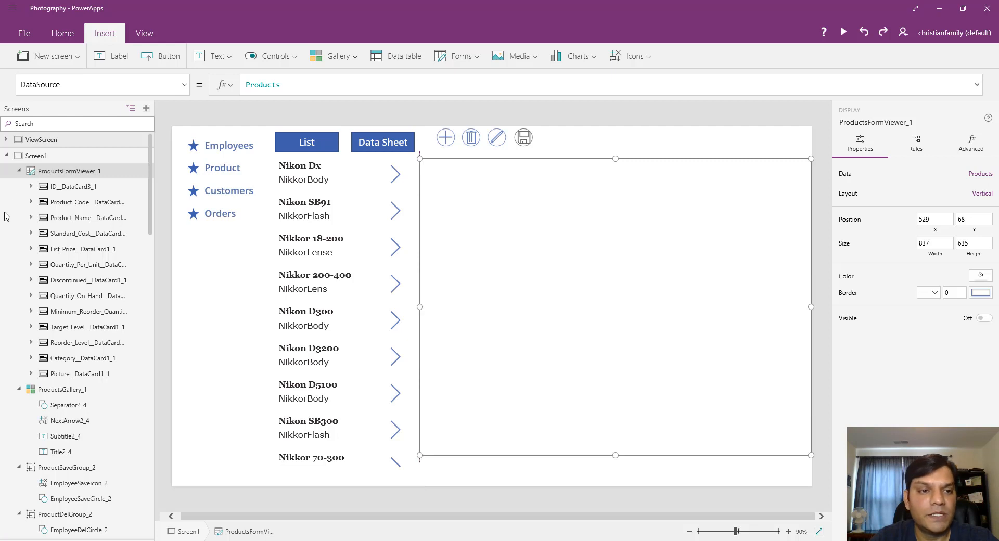
# Set the Visible property of the copied products form viewer on Screen1 to ProductsGalleryvar1.
pyautogui.click(186, 88)
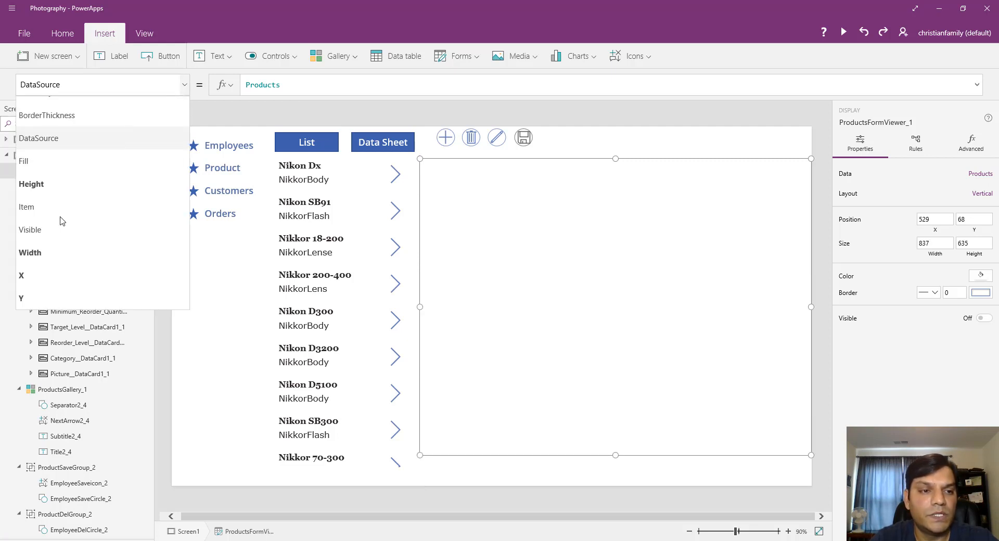
pyautogui.click(47, 234)
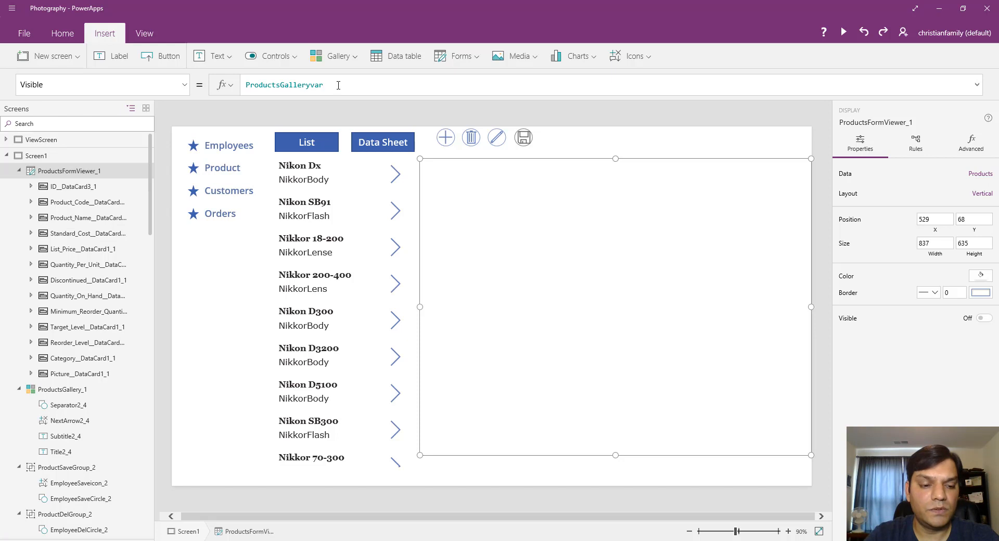
pyautogui.write('1')
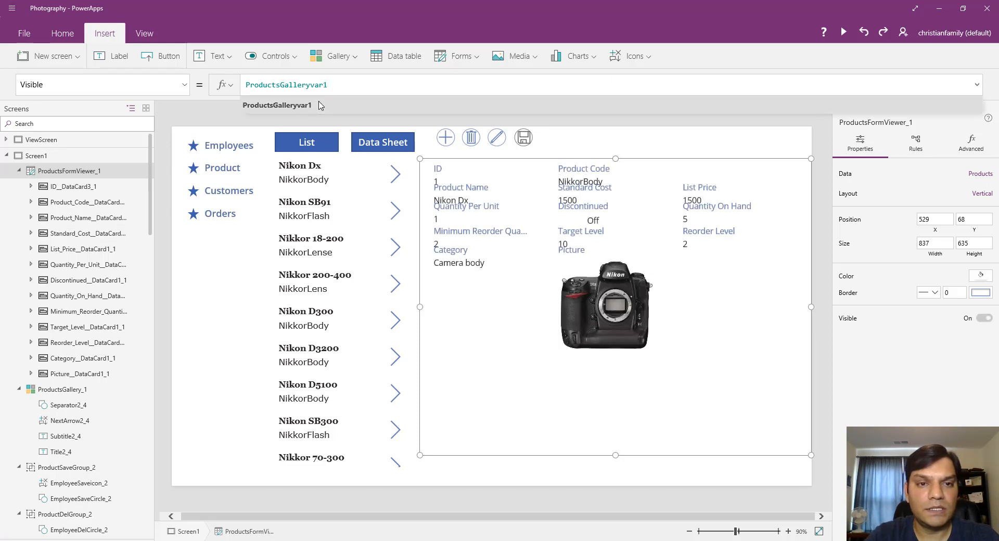
pyautogui.click(320, 105)
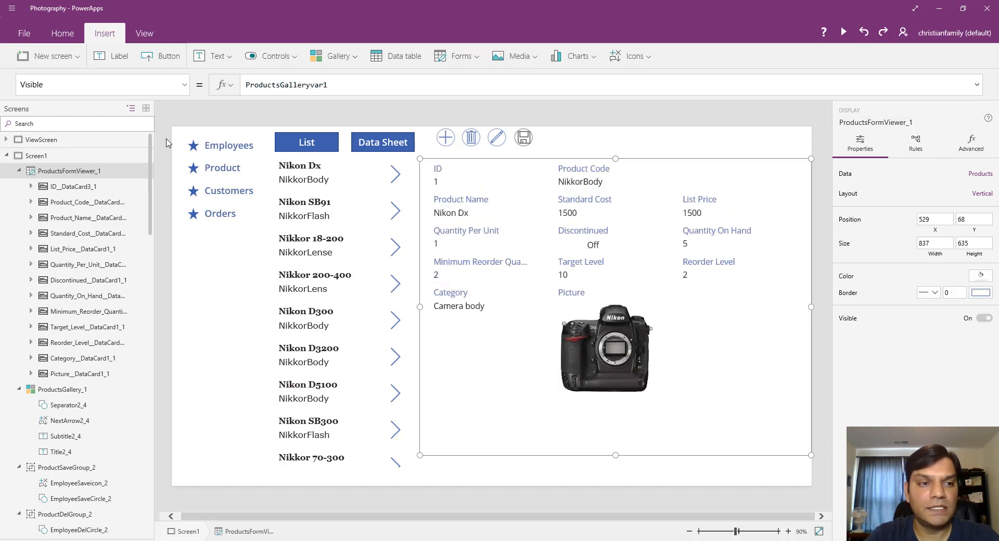
# Copy the ProductsDataTable control from ViewScreen.
pyautogui.click(42, 140)
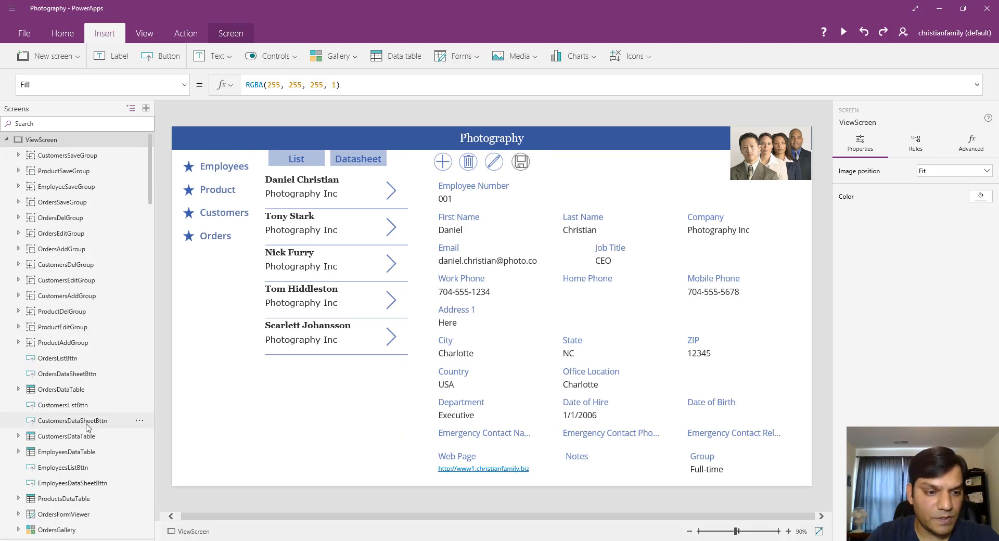
pyautogui.scroll(-5, 87, 427)
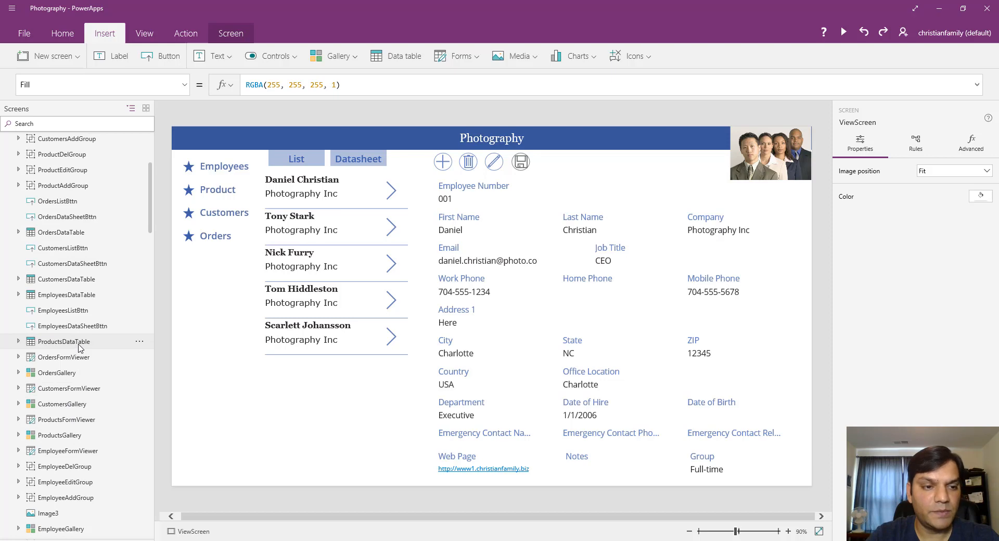
pyautogui.click(80, 344)
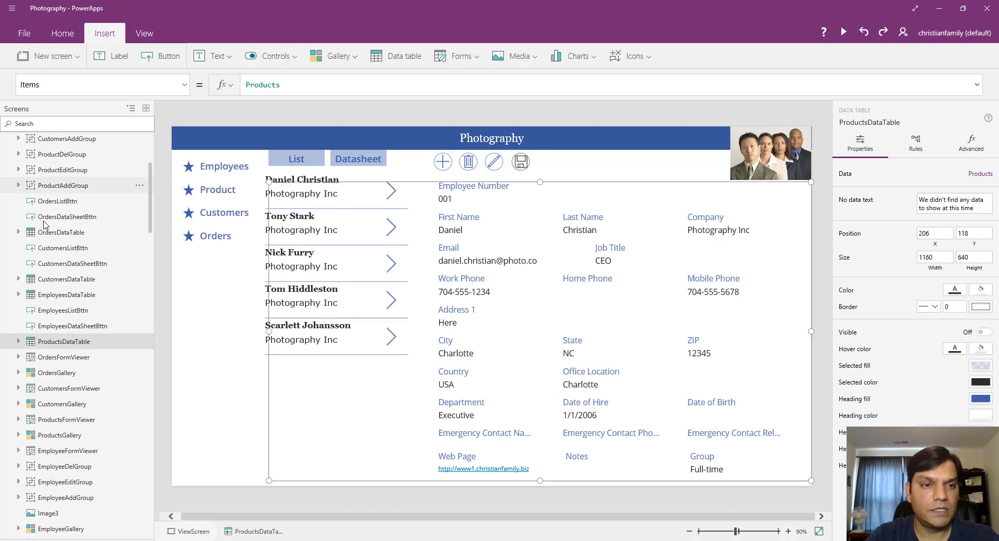
pyautogui.scroll(5, 45, 224)
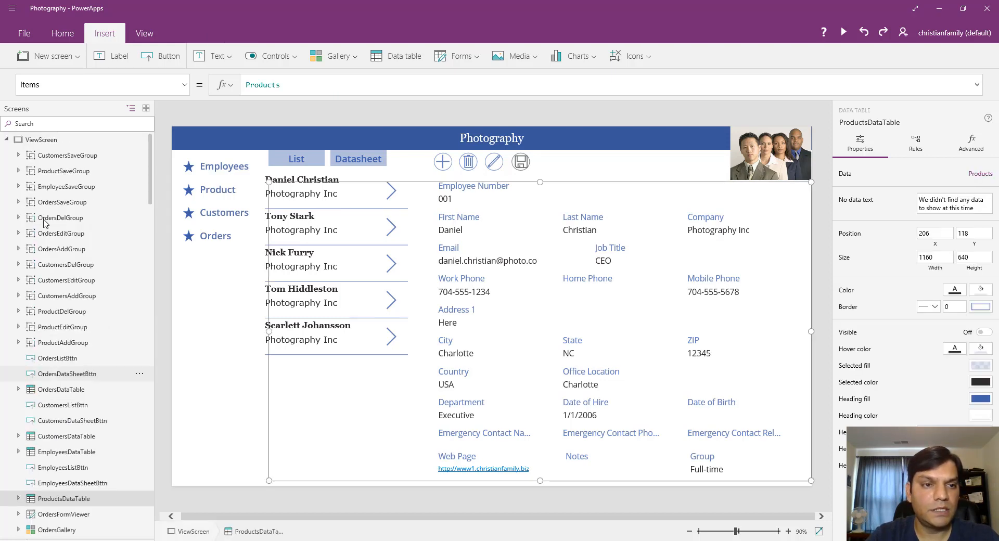
# Paste the products data table into Screen1 and place it below the List and Data Sheet buttons, at about X 206, Y 78.
pyautogui.click(7, 140)
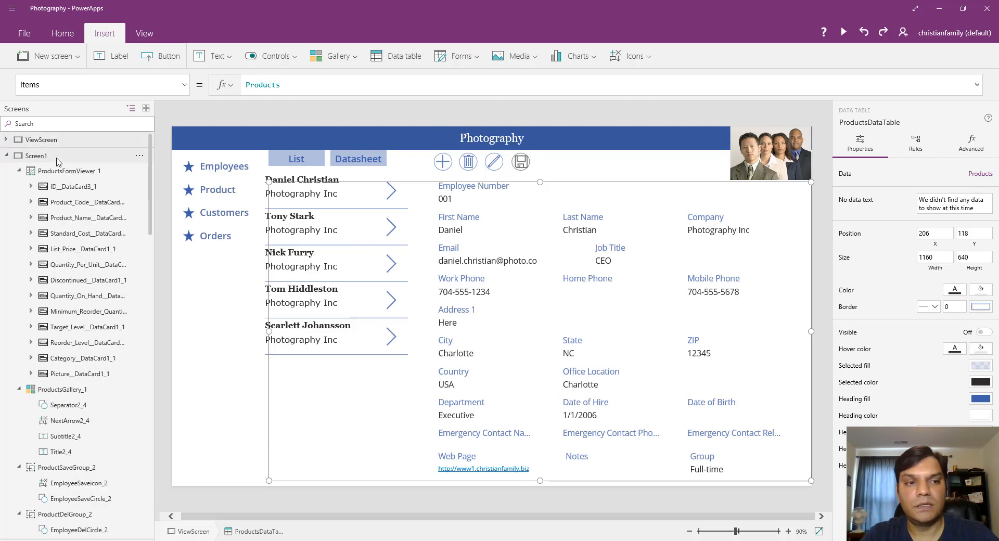
pyautogui.click(57, 158)
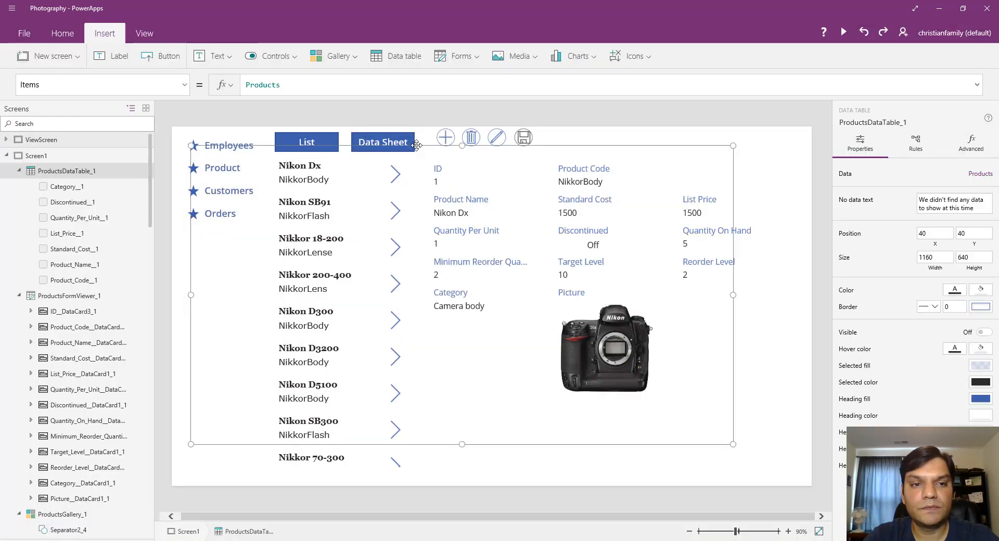
pyautogui.moveTo(468, 157); pyautogui.dragTo(516, 167)
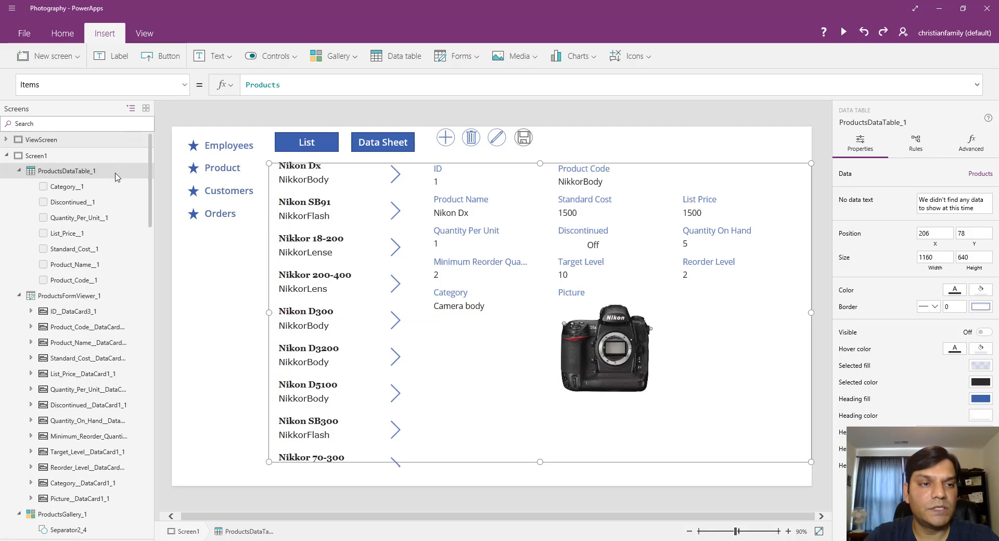
# Set the Visible property of the copied products data table on Screen1 to ProductsDataSheetvar1.
pyautogui.click(177, 84)
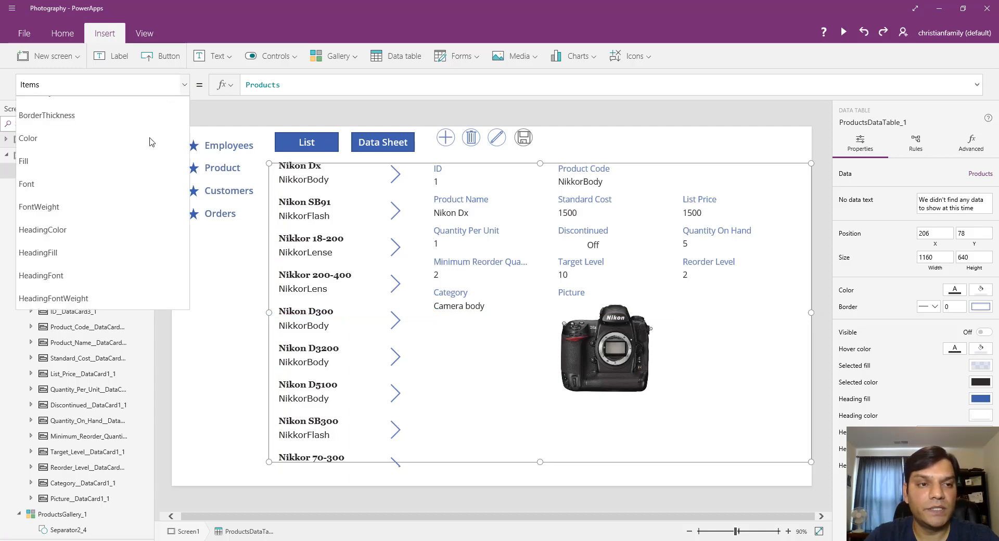
pyautogui.scroll(-5, 57, 254)
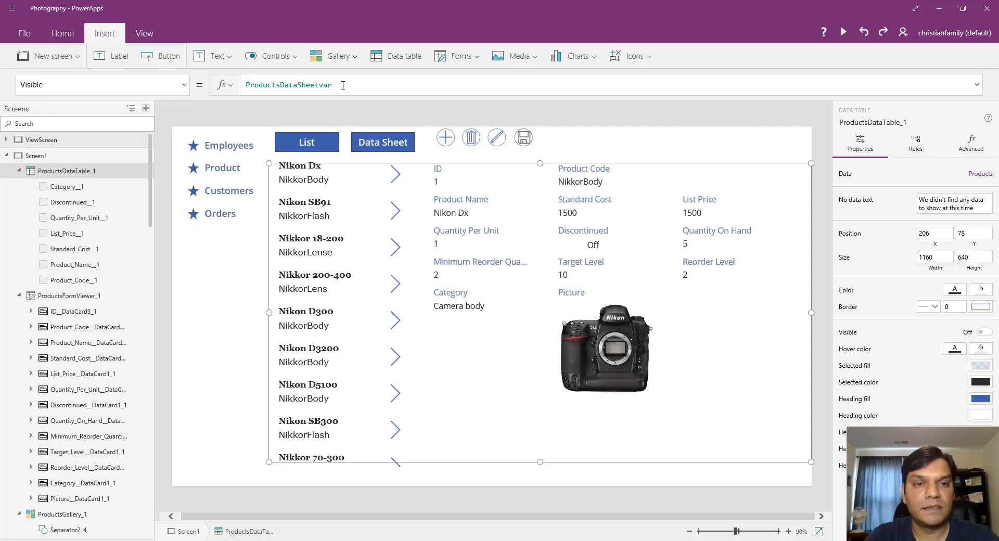
pyautogui.click(343, 85)
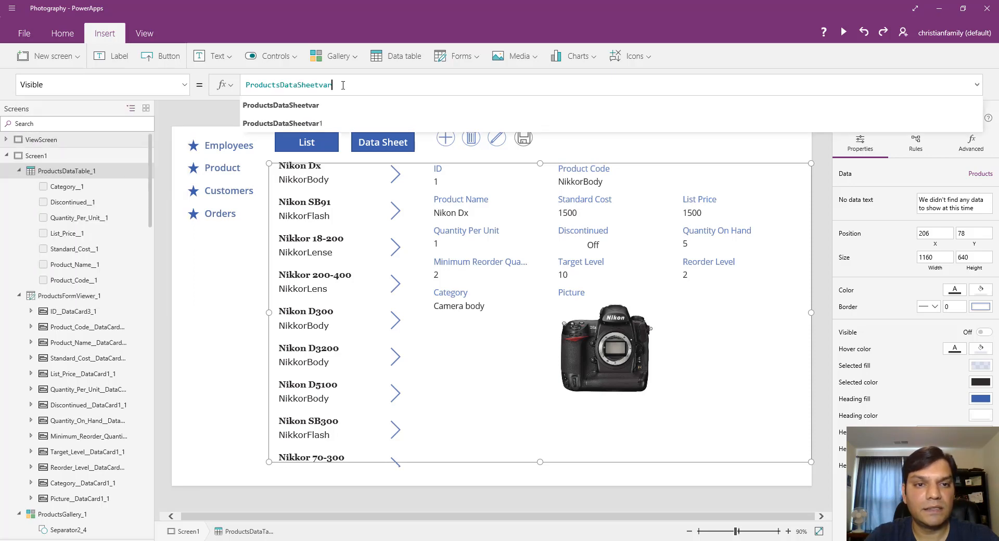
pyautogui.click(319, 123)
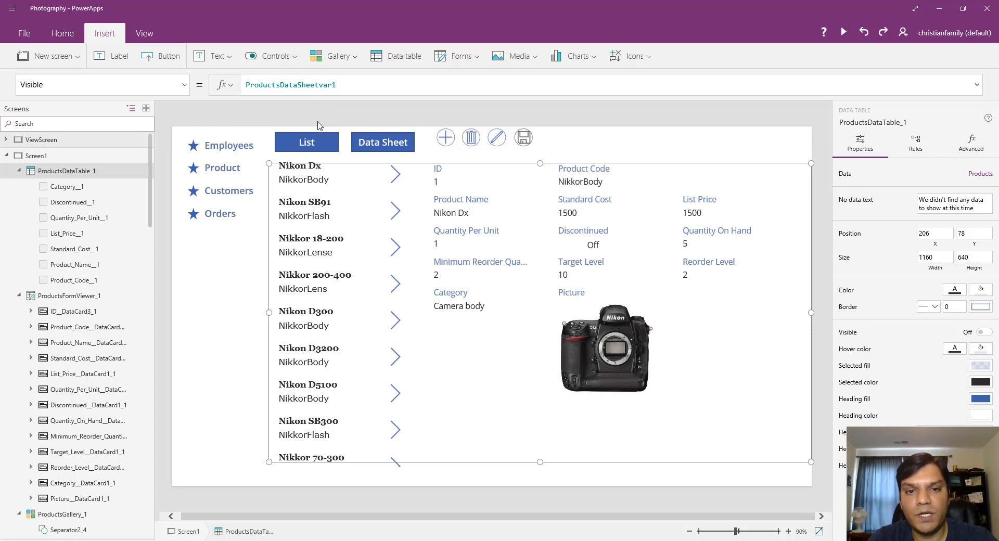
# In the OnSelect formula of the Product List button on Screen1, set EmployeeGalleryvar1 to false.
pyautogui.click(284, 145)
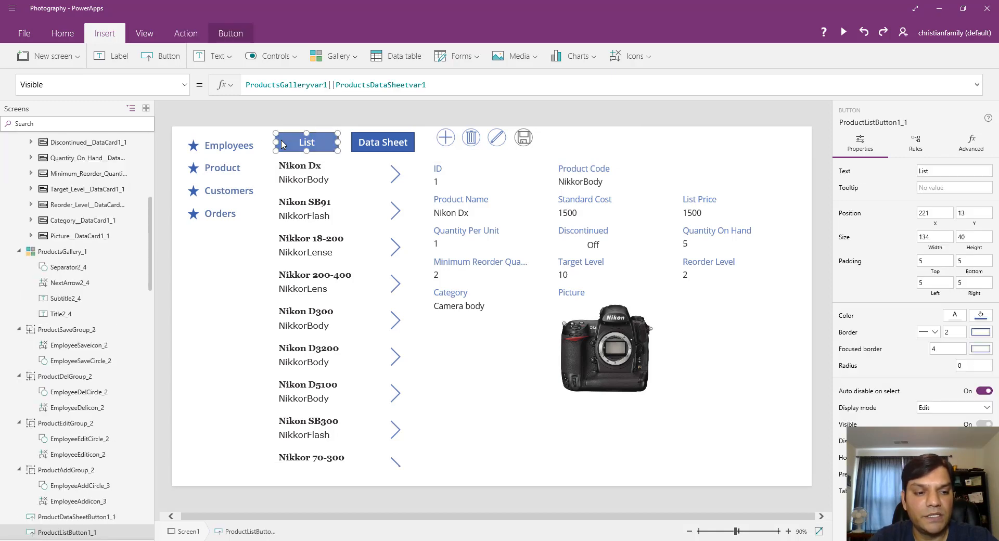
pyautogui.click(358, 150)
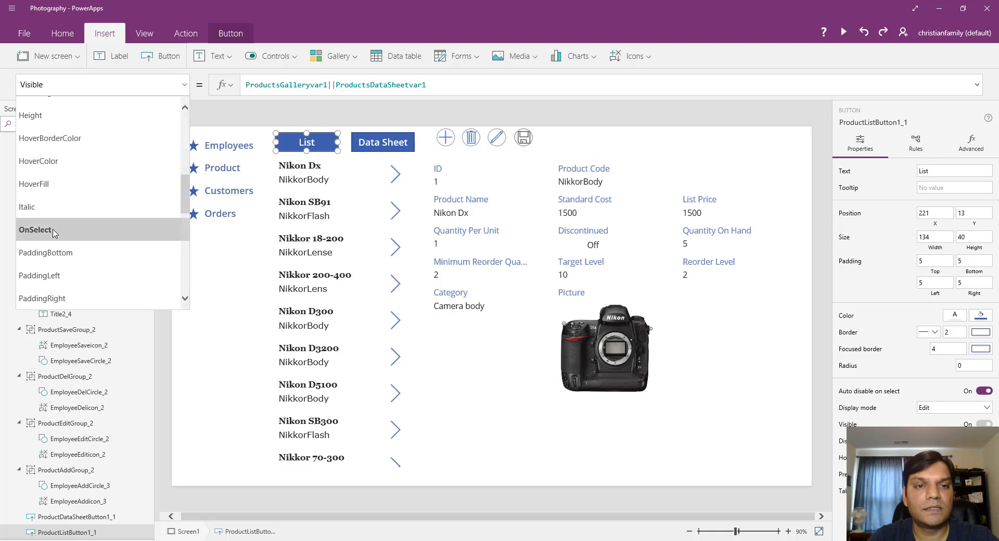
pyautogui.click(36, 229)
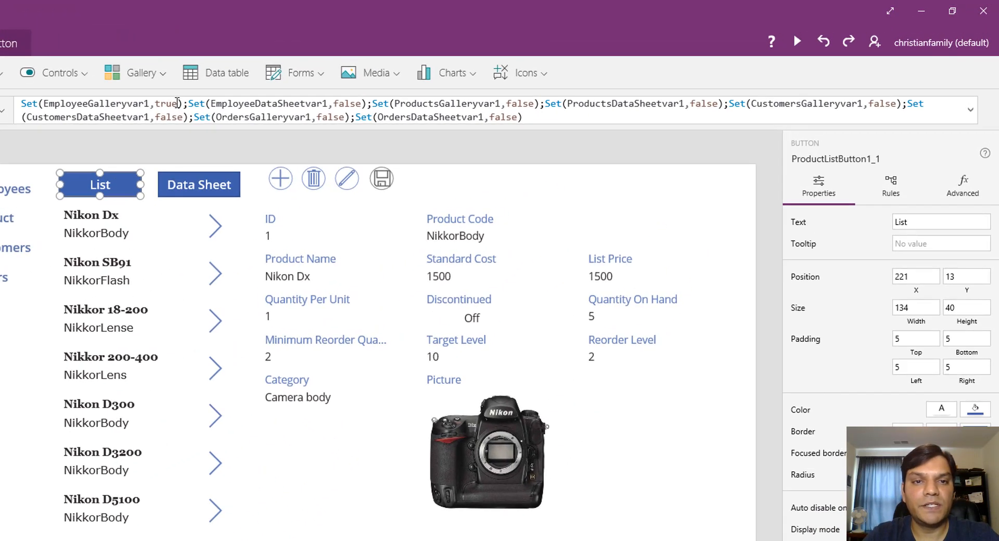
pyautogui.click(177, 103)
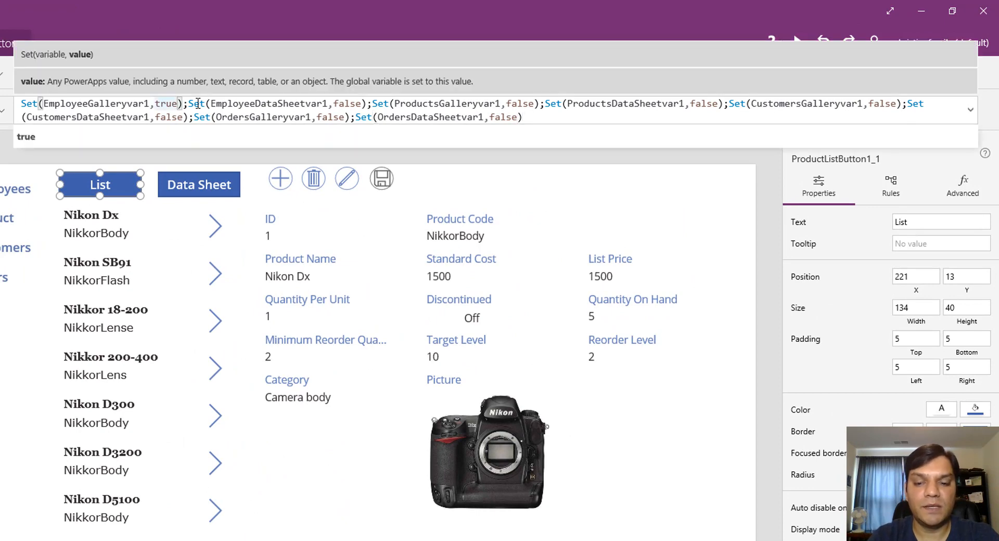
pyautogui.press('BackSpace')
pyautogui.press('BackSpace')
pyautogui.press('BackSpace')
pyautogui.press('BackSpace')
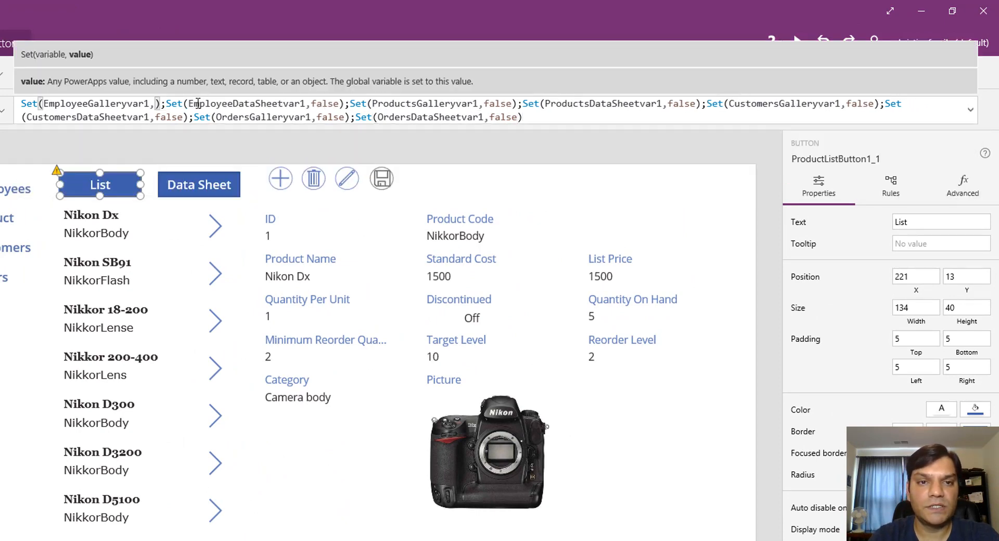
pyautogui.write('false')
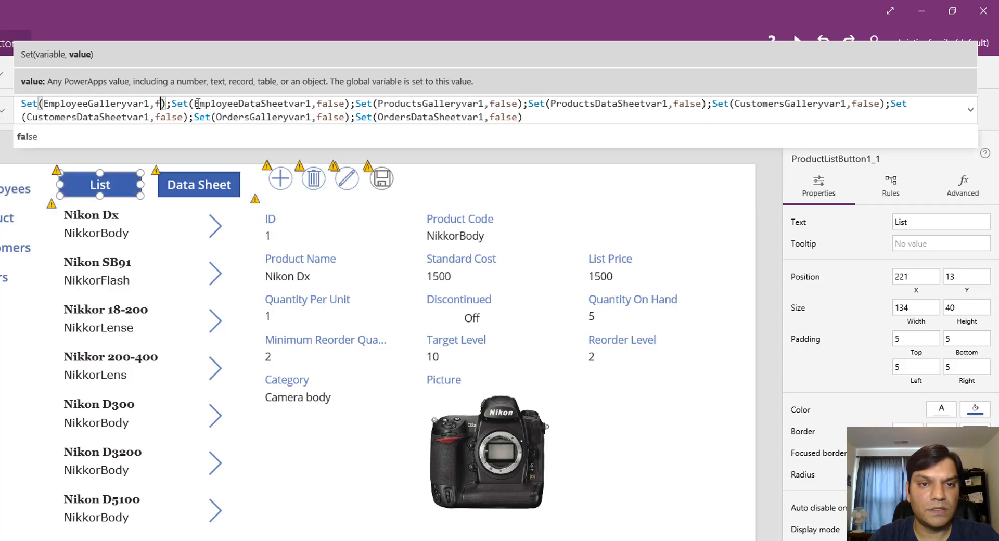
# In the OnSelect formula of the Product List button on Screen1, set ProductsGalleryvar1 to true.
pyautogui.press('Right')
pyautogui.press('Right')
pyautogui.press('Right')
pyautogui.press('Right')
pyautogui.press('Right')
pyautogui.press('Right')
pyautogui.press('Right')
pyautogui.press('Right')
pyautogui.press('Right')
pyautogui.press('Right')
pyautogui.press('Right')
pyautogui.press('Right')
pyautogui.press('Right')
pyautogui.press('Right')
pyautogui.press('Right')
pyautogui.press('Right')
pyautogui.press('Right')
pyautogui.press('Right')
pyautogui.press('Right')
pyautogui.press('Right')
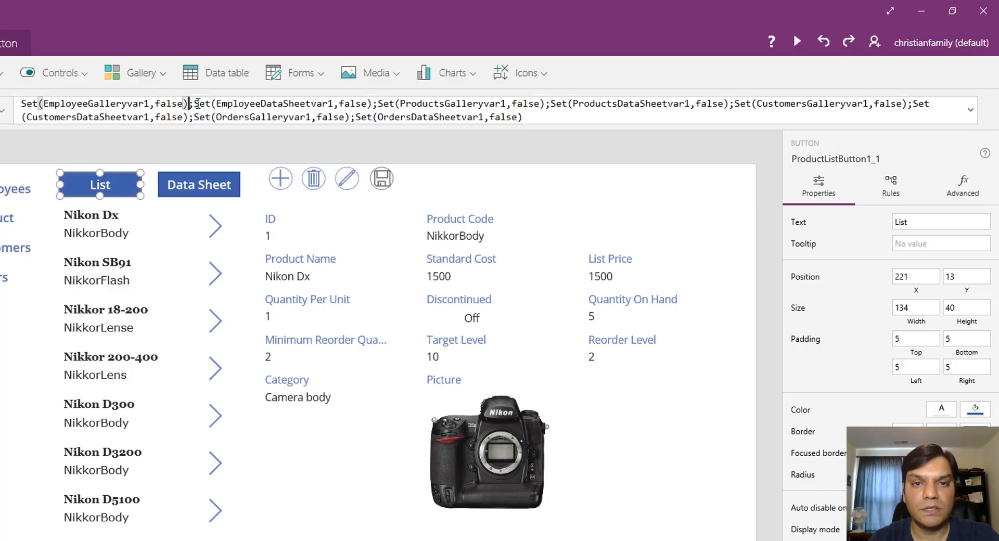
pyautogui.press('Right')
pyautogui.press('Right')
pyautogui.press('Right')
pyautogui.press('Right')
pyautogui.press('Right')
pyautogui.press('Right')
pyautogui.press('Right')
pyautogui.press('Right')
pyautogui.press('Right')
pyautogui.press('Right')
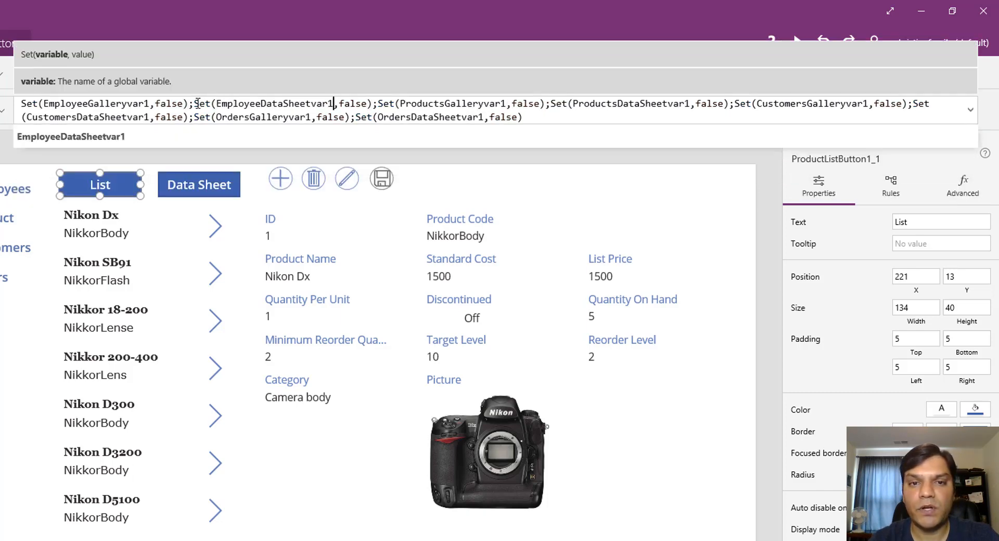
pyautogui.press('Right')
pyautogui.press('Right')
pyautogui.press('Right')
pyautogui.press('Right')
pyautogui.press('Right')
pyautogui.press('Right')
pyautogui.press('Right')
pyautogui.press('Right')
pyautogui.press('Right')
pyautogui.press('Right')
pyautogui.press('Right')
pyautogui.press('Right')
pyautogui.press('Right')
pyautogui.press('Right')
pyautogui.press('Right')
pyautogui.press('Right')
pyautogui.press('Right')
pyautogui.press('Right')
pyautogui.press('Right')
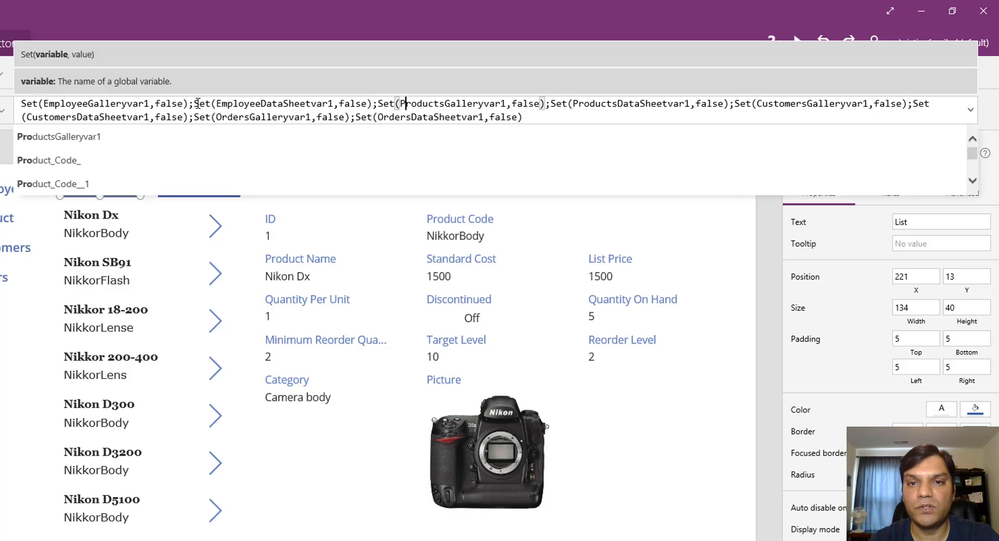
pyautogui.press('Right')
pyautogui.press('Right')
pyautogui.press('Right')
pyautogui.press('Right')
pyautogui.press('Right')
pyautogui.press('Right')
pyautogui.press('Right')
pyautogui.press('Right')
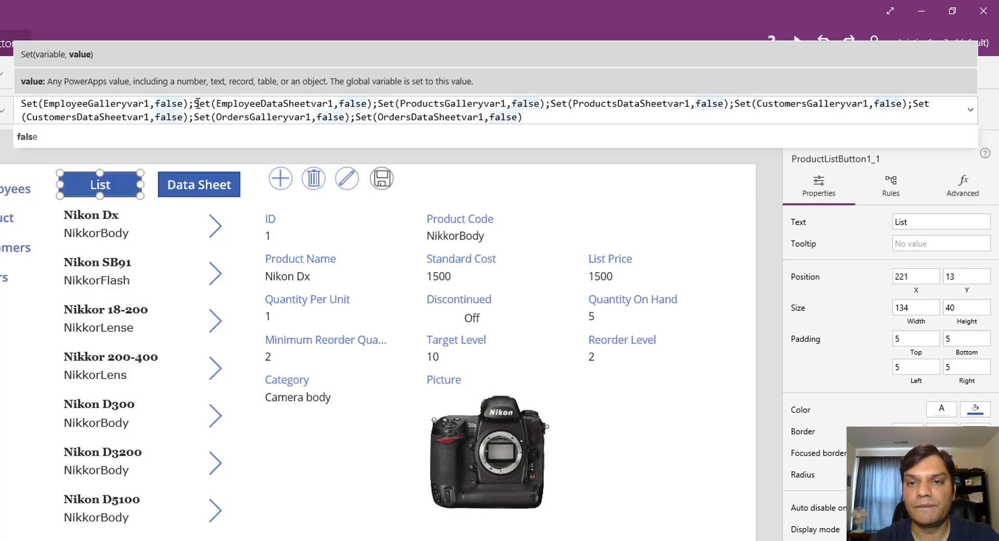
pyautogui.press('Right')
pyautogui.press('BackSpace')
pyautogui.press('BackSpace')
pyautogui.press('BackSpace')
pyautogui.press('BackSpace')
pyautogui.press('BackSpace')
pyautogui.press('BackSpace')
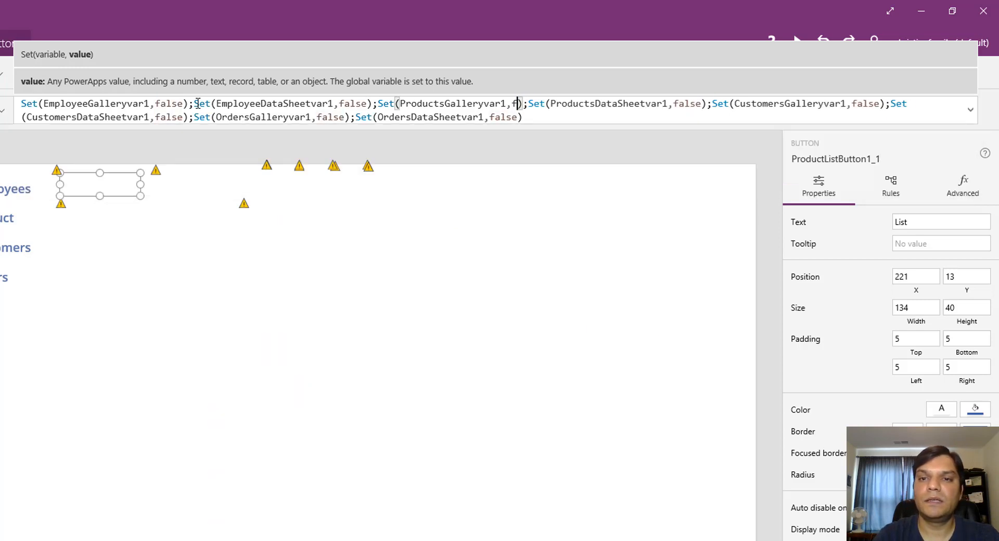
pyautogui.write('true')
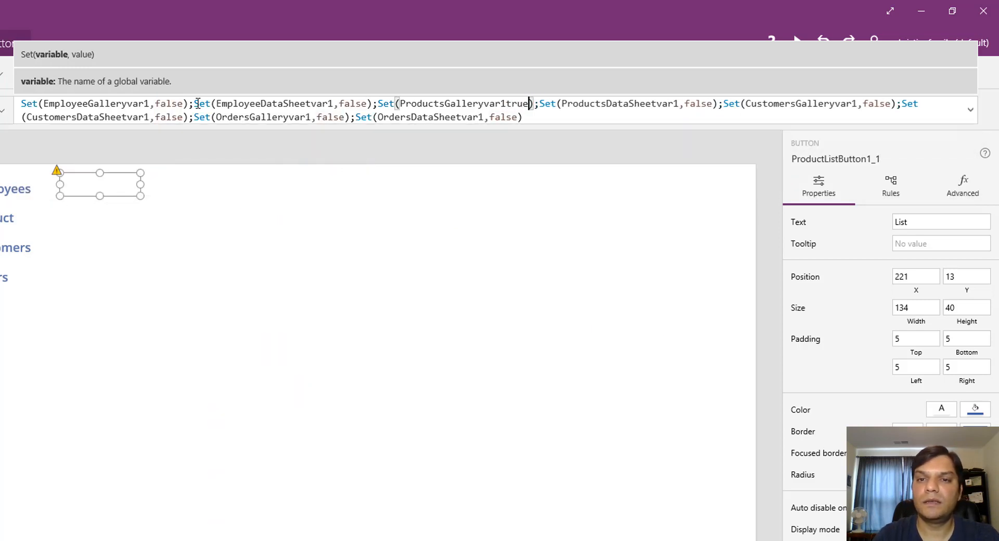
pyautogui.press('Left')
pyautogui.press('Left')
pyautogui.press('Left')
pyautogui.press('Left')
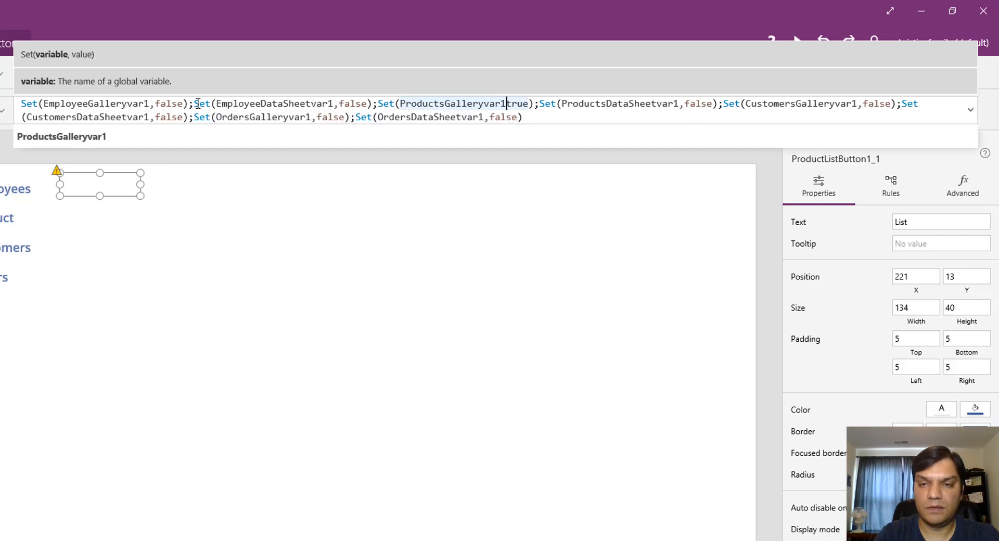
pyautogui.write(',')
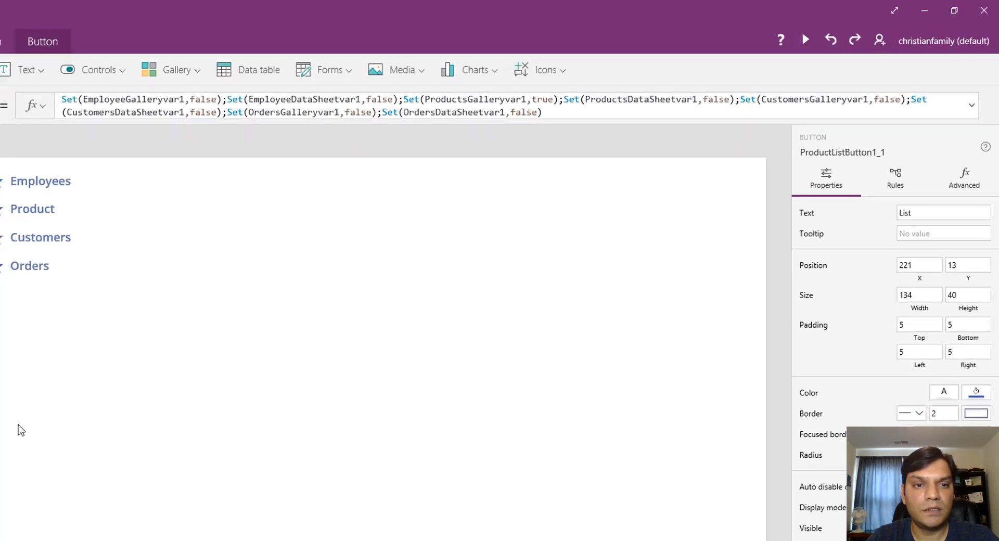
# Clear the OnVisible formula of Screen1 and preview the app's Product section.
pyautogui.hotkey('ctrl', 'a')
pyautogui.press('Delete')
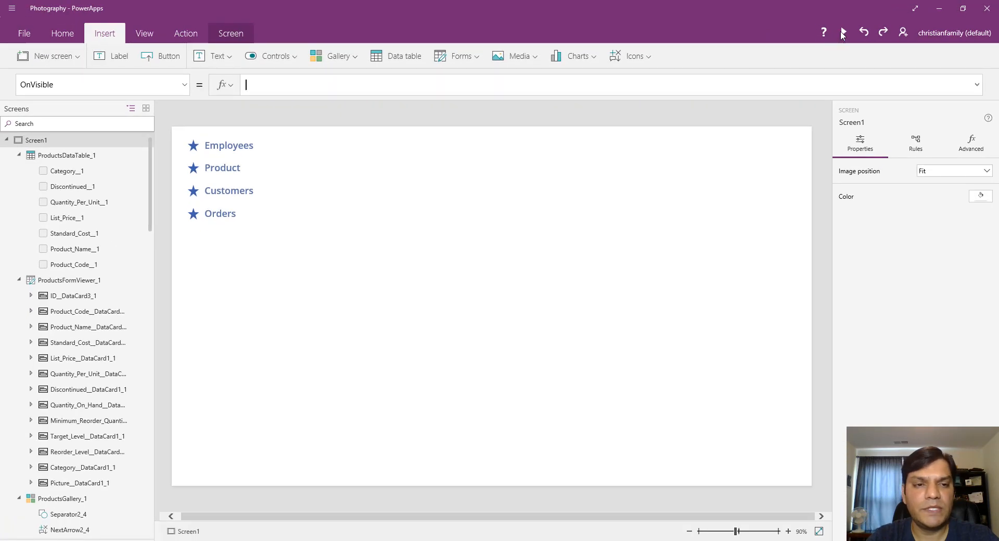
pyautogui.click(843, 33)
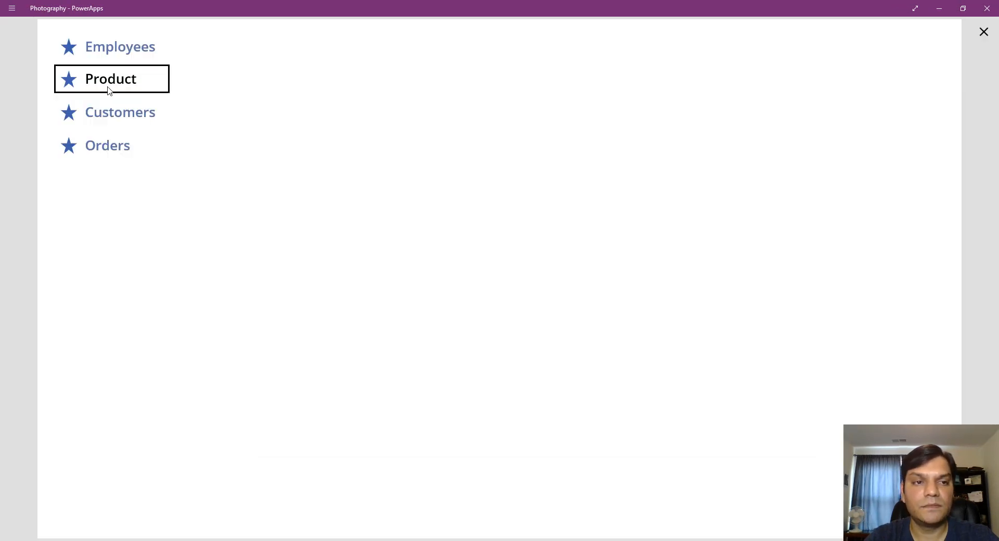
pyautogui.click(109, 89)
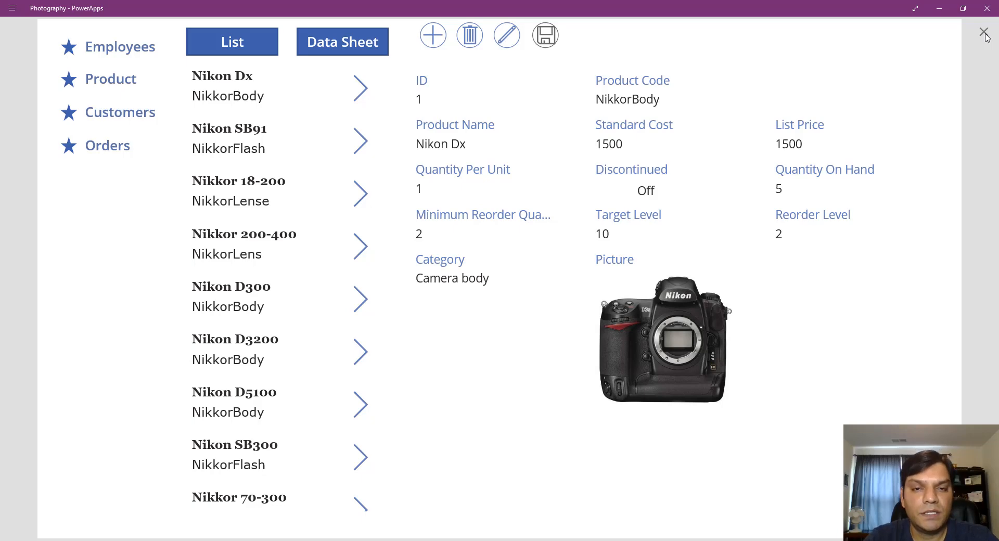
pyautogui.click(984, 33)
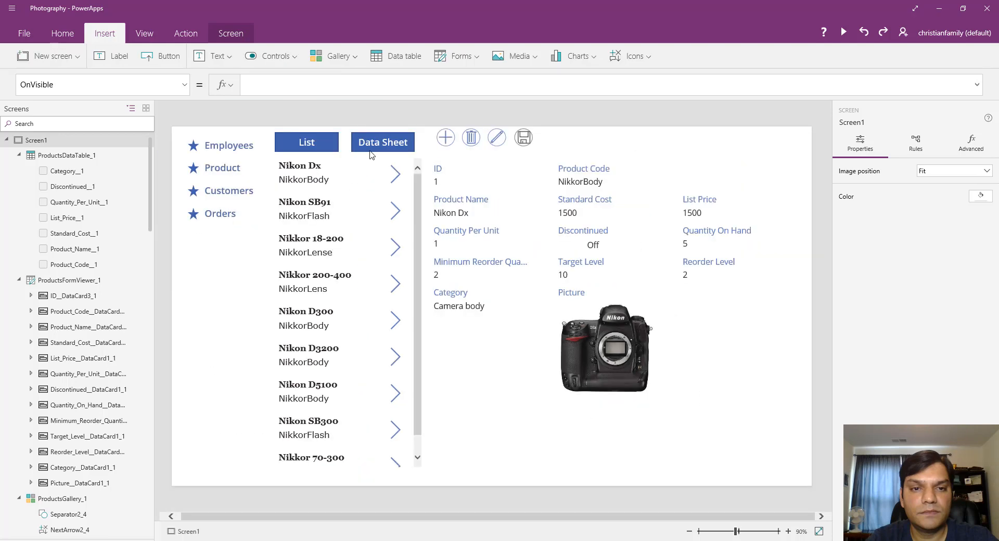
# In the OnSelect formula of the Product Data Sheet button on Screen1, set EmployeeDataSheetvar1 to false.
pyautogui.click(314, 148)
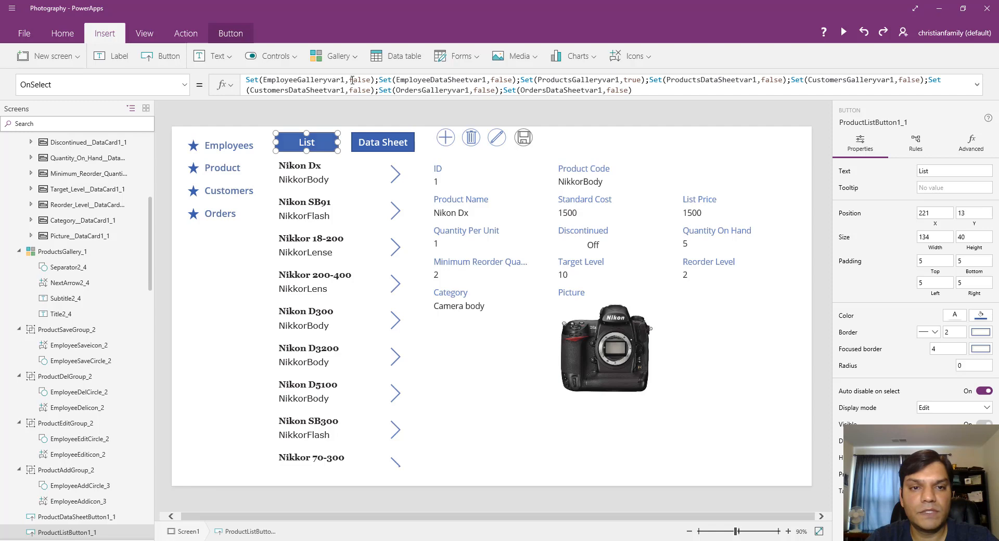
pyautogui.click(401, 145)
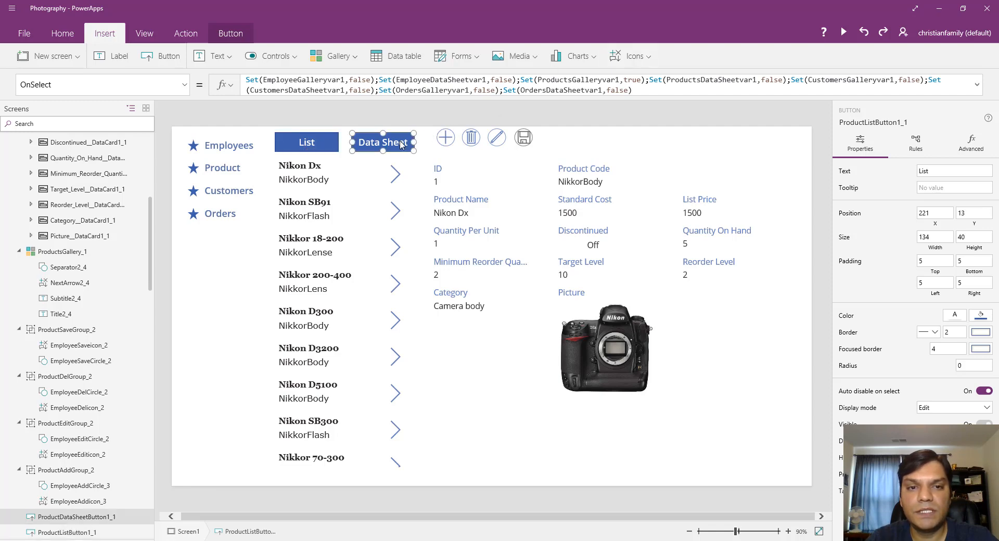
pyautogui.click(185, 86)
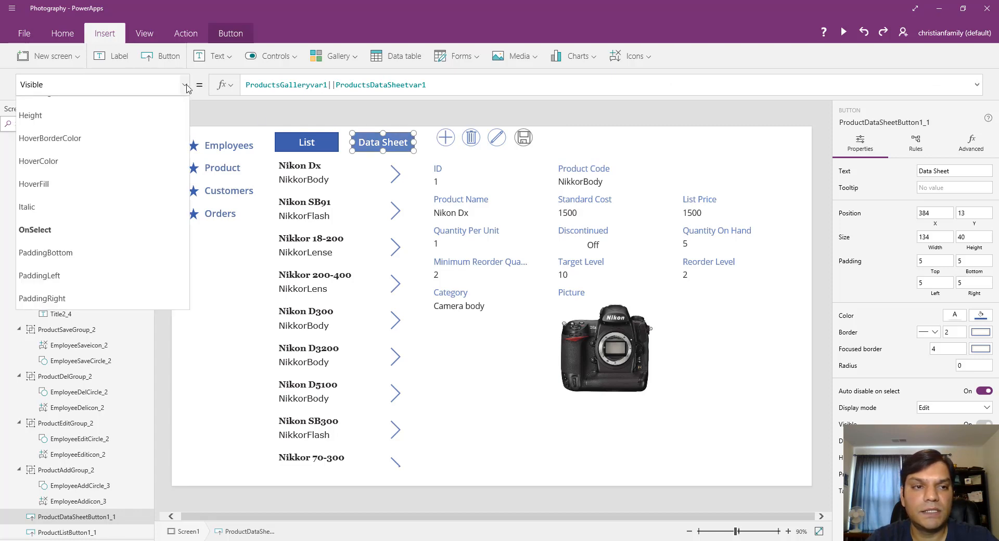
pyautogui.click(41, 236)
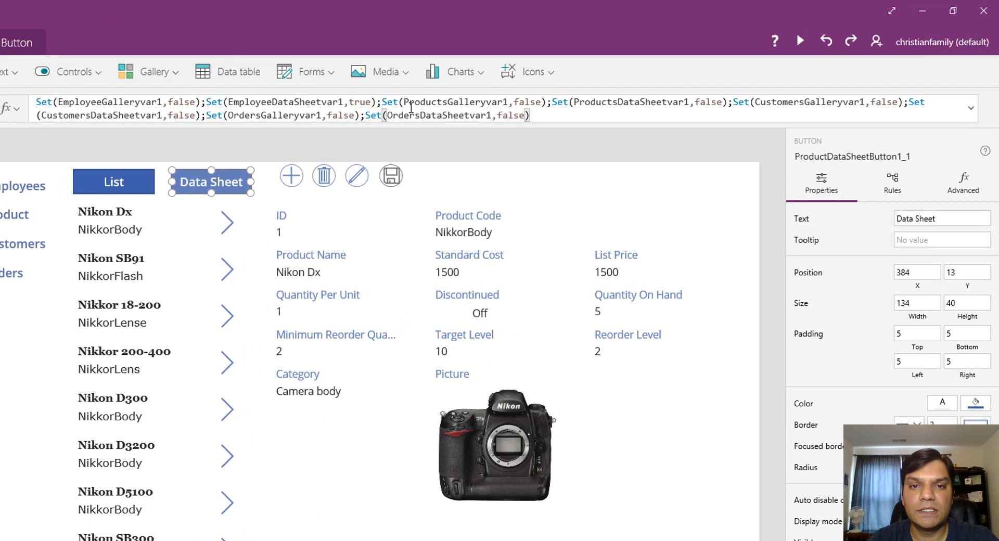
pyautogui.click(373, 102)
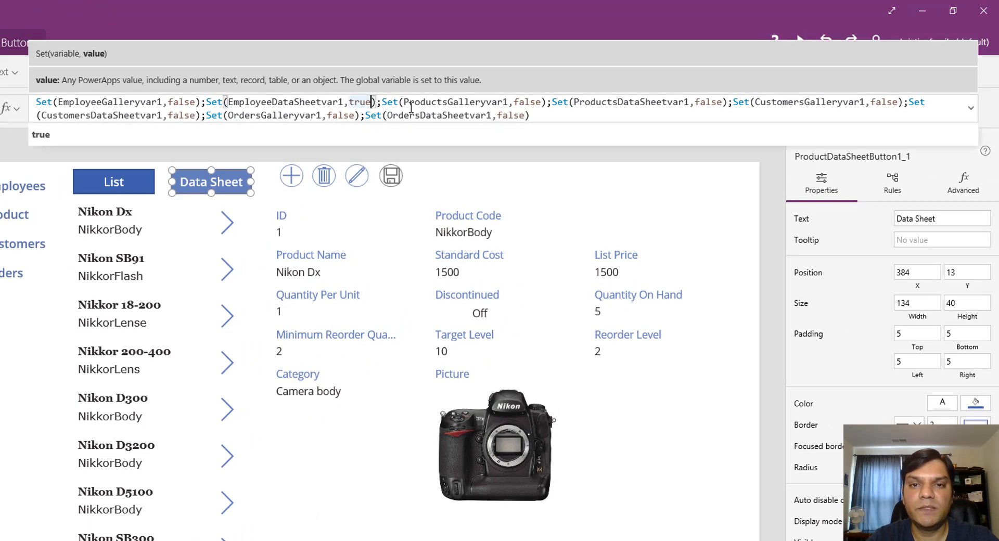
pyautogui.press('BackSpace')
pyautogui.press('BackSpace')
pyautogui.press('BackSpace')
pyautogui.press('BackSpace')
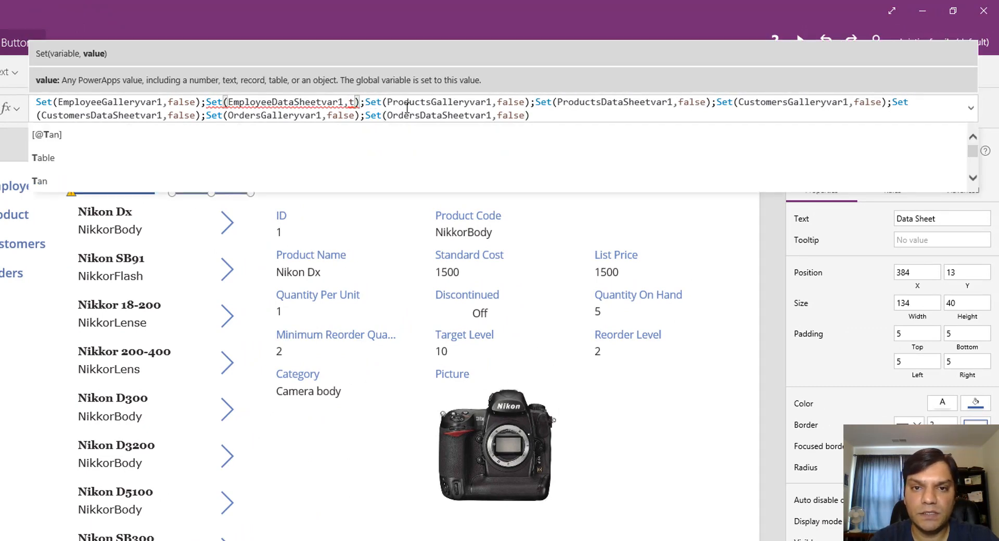
pyautogui.write('false')
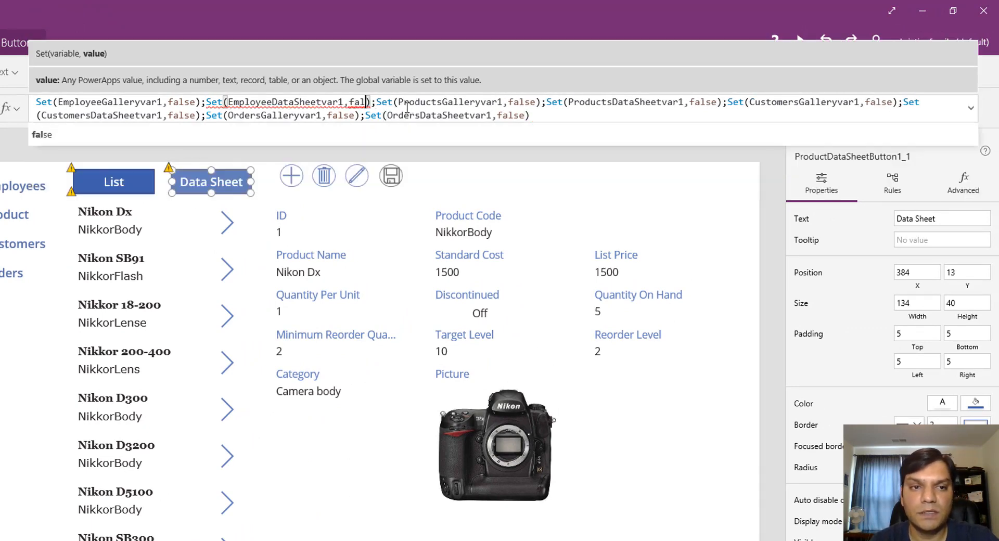
# Set ProductsDataSheetvar1 to true in the OnSelect formula of the Product Data Sheet button.
pyautogui.press('Right')
pyautogui.press('Right')
pyautogui.press('Right')
pyautogui.press('Right')
pyautogui.press('Right')
pyautogui.press('Right')
pyautogui.press('Right')
pyautogui.press('Right')
pyautogui.press('Right')
pyautogui.press('Right')
pyautogui.press('Right')
pyautogui.press('Right')
pyautogui.press('Right')
pyautogui.press('Right')
pyautogui.press('Right')
pyautogui.press('Right')
pyautogui.press('Right')
pyautogui.press('Right')
pyautogui.press('Right')
pyautogui.press('Right')
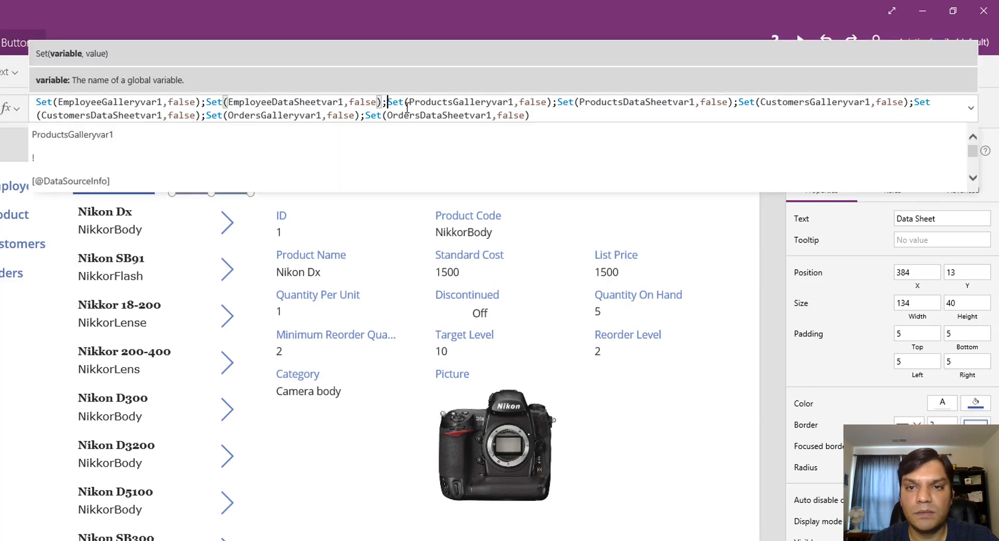
pyautogui.press('Right')
pyautogui.press('Right')
pyautogui.press('Right')
pyautogui.press('Right')
pyautogui.press('Right')
pyautogui.press('Right')
pyautogui.press('Right')
pyautogui.press('Right')
pyautogui.press('Right')
pyautogui.press('Right')
pyautogui.press('Right')
pyautogui.press('Right')
pyautogui.press('Right')
pyautogui.press('Right')
pyautogui.press('Right')
pyautogui.press('Right')
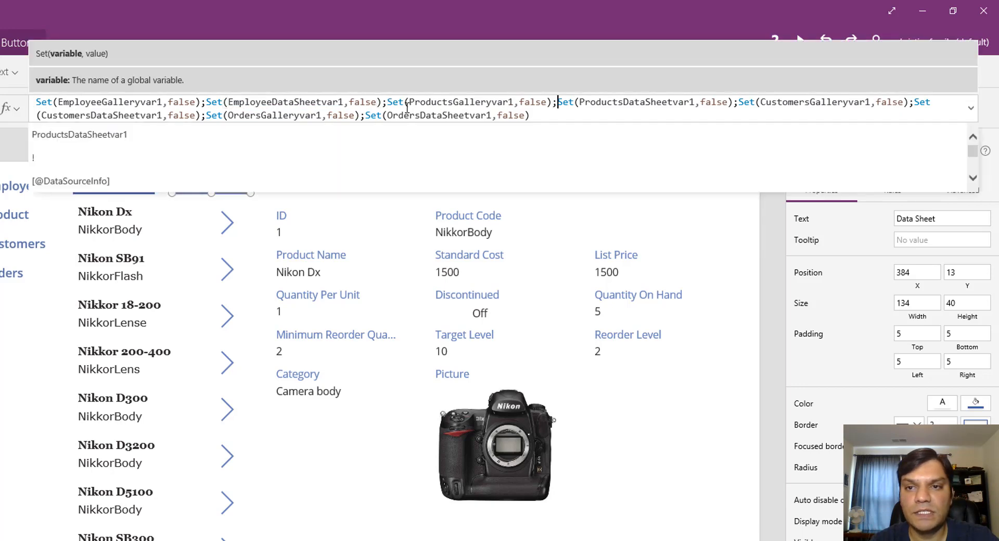
pyautogui.press('Right')
pyautogui.press('Right')
pyautogui.press('Right')
pyautogui.press('Right')
pyautogui.press('Right')
pyautogui.press('Right')
pyautogui.press('Right')
pyautogui.press('Right')
pyautogui.press('Right')
pyautogui.press('Right')
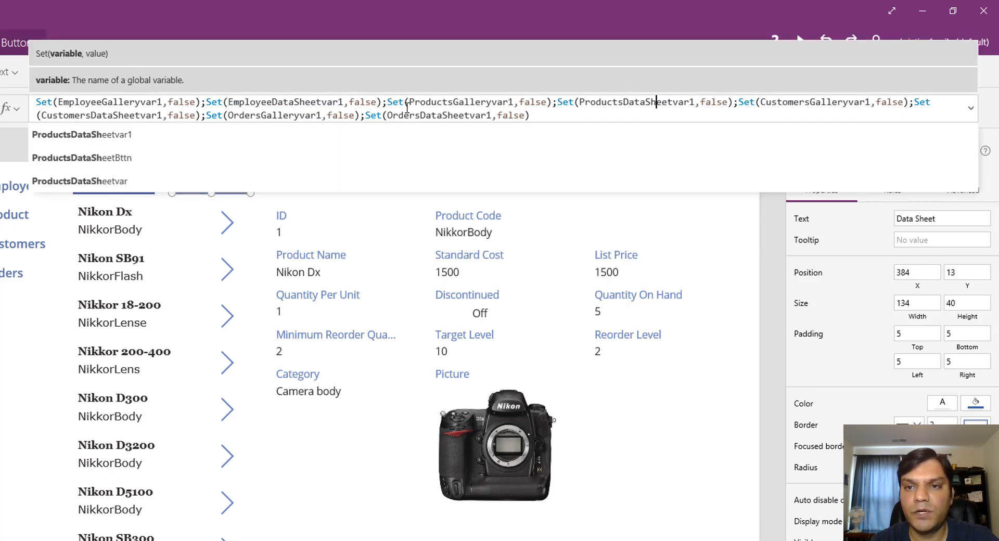
pyautogui.press('Right')
pyautogui.press('Right')
pyautogui.press('Right')
pyautogui.press('Right')
pyautogui.press('Right')
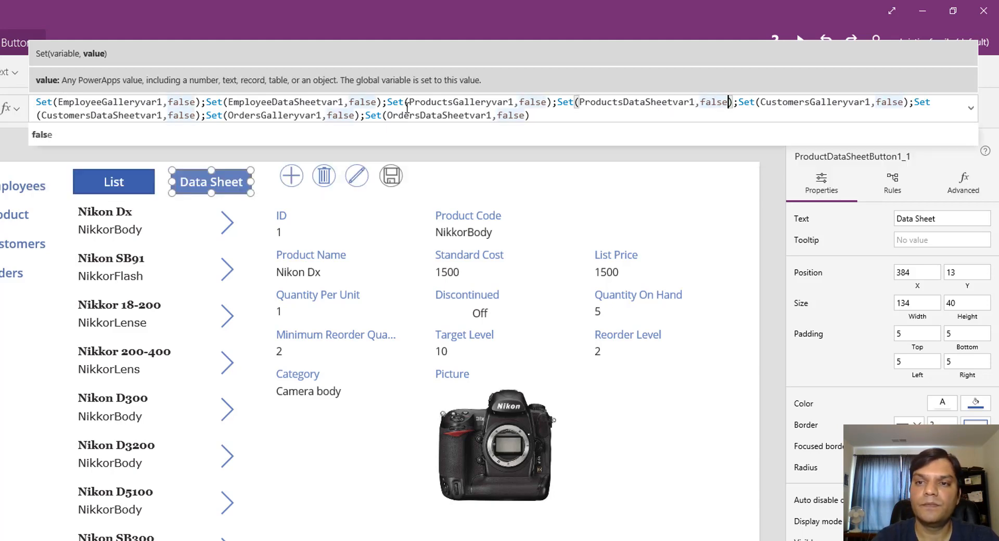
pyautogui.press('Delete')
pyautogui.press('BackSpace')
pyautogui.press('BackSpace')
pyautogui.press('BackSpace')
pyautogui.press('BackSpace')
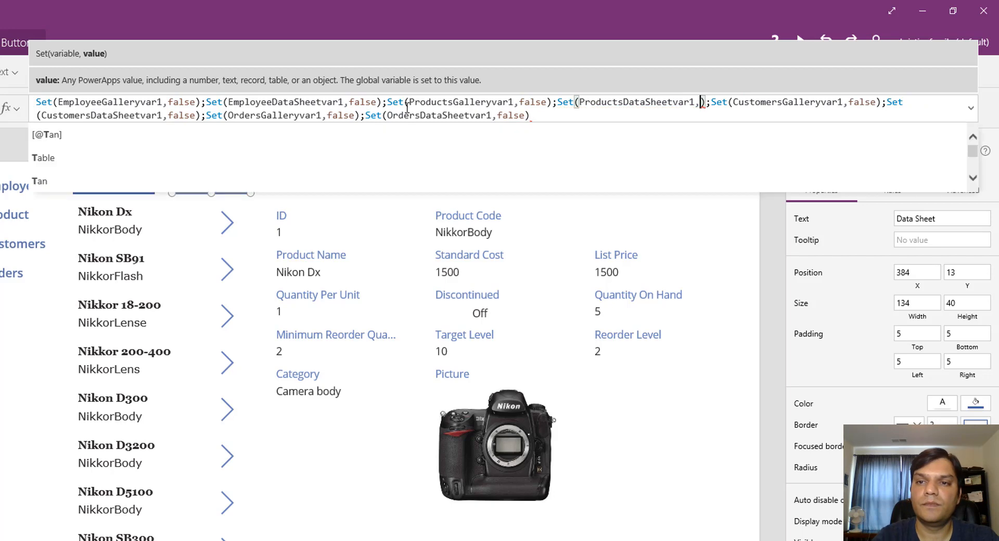
pyautogui.write('true')
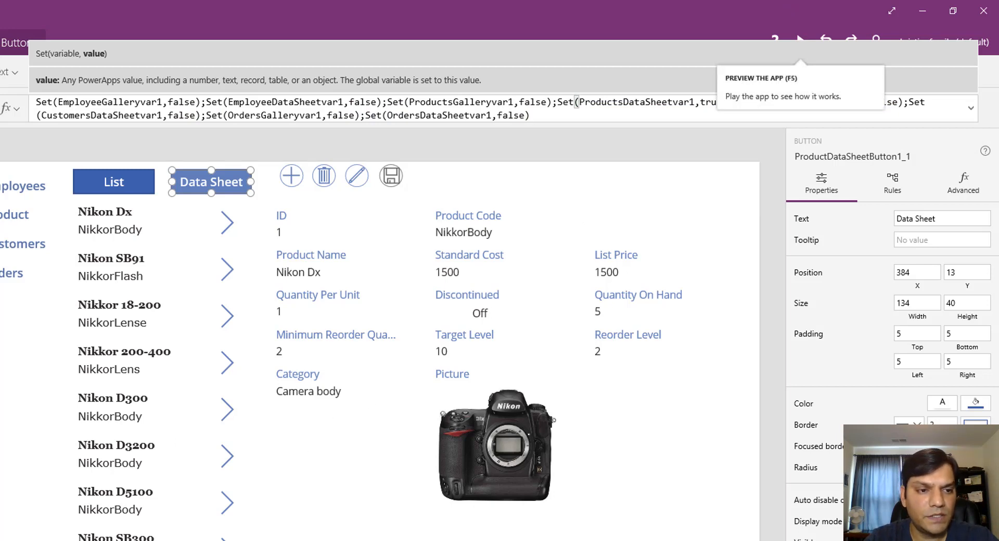
# Check the Visible formulas of ProductsGallery_1, ProductsFormViewer_1 and ProductsDataTable_1 on Screen1.
pyautogui.click(170, 242)
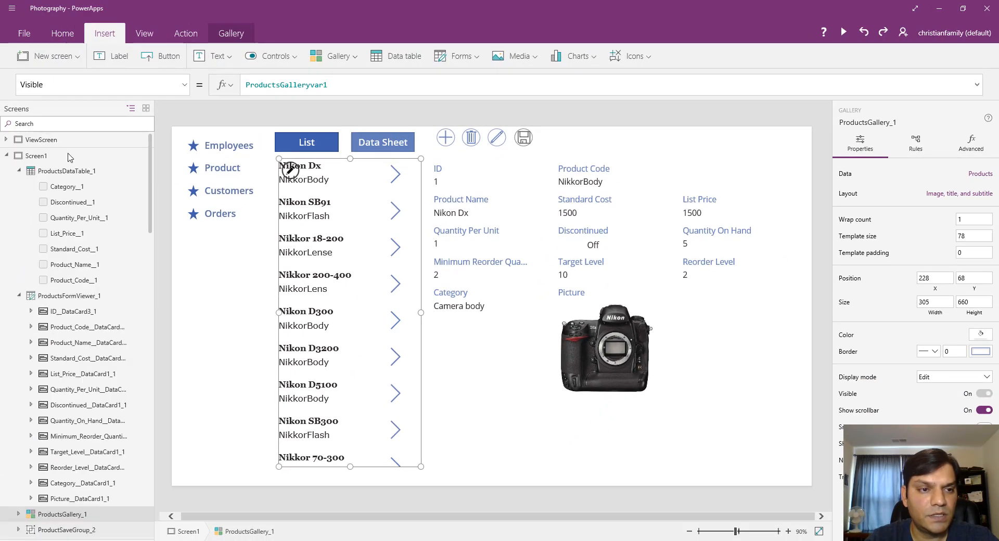
pyautogui.click(71, 297)
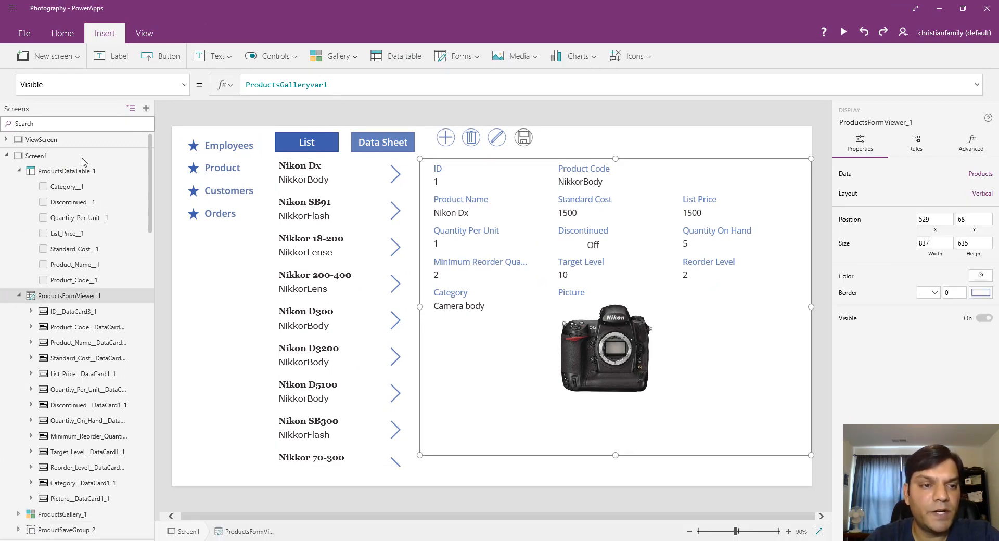
pyautogui.click(83, 175)
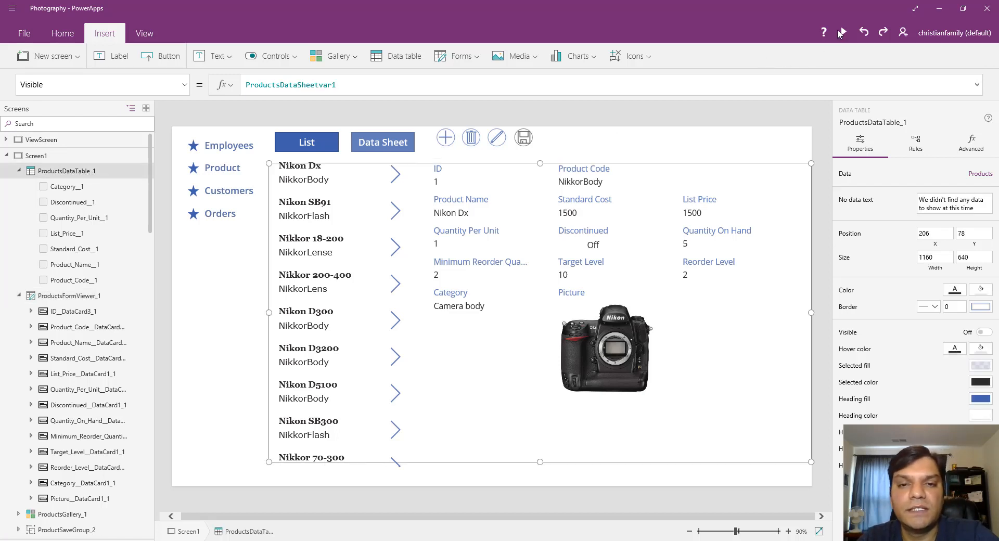
# Preview the app and test switching between the Product and Employees sections, including the List and Data Sheet views.
pyautogui.click(841, 33)
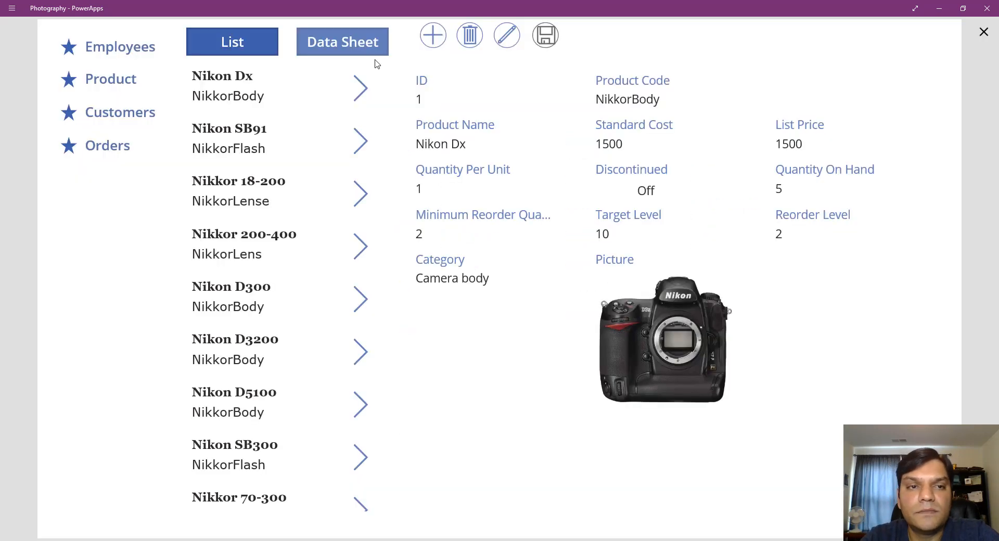
pyautogui.click(111, 77)
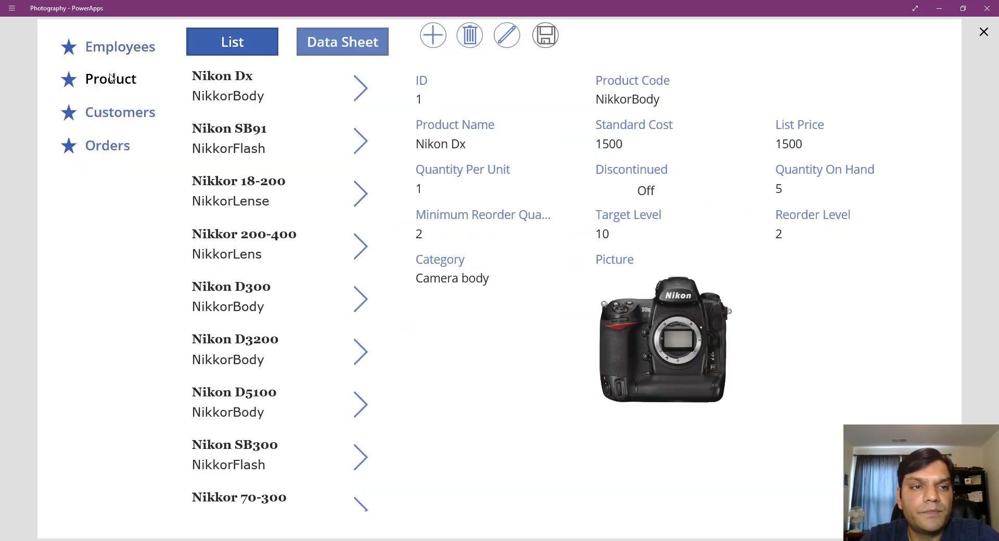
pyautogui.click(116, 50)
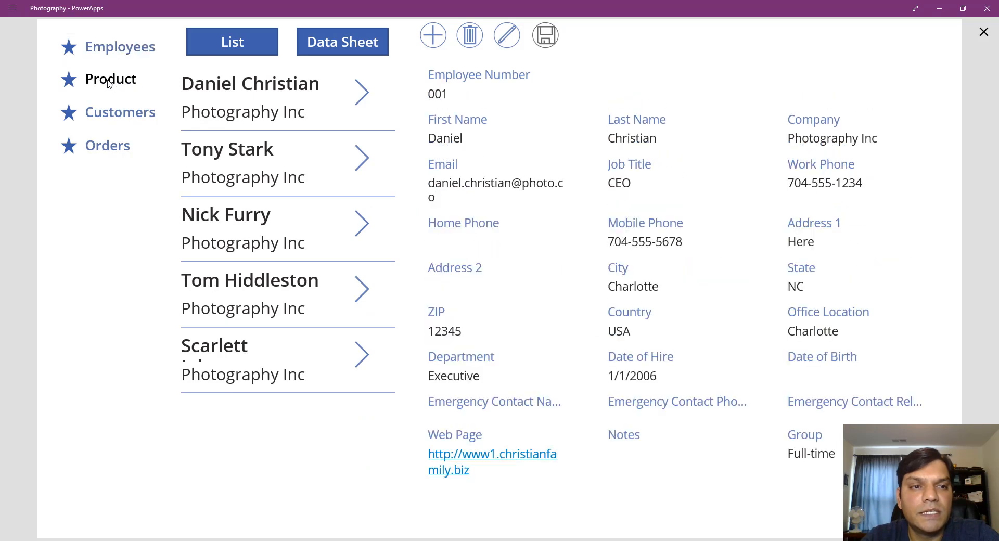
pyautogui.click(109, 80)
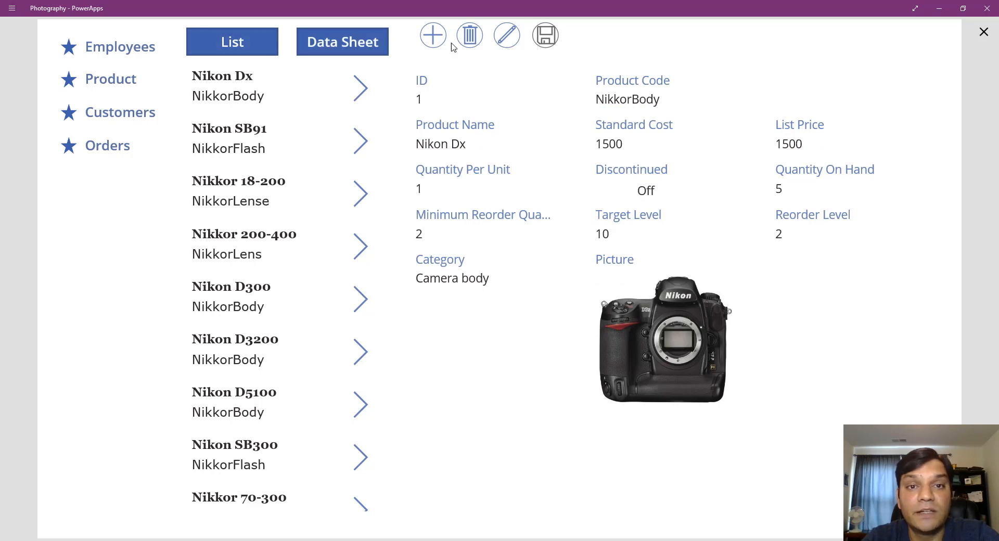
pyautogui.click(260, 39)
pyautogui.click(307, 51)
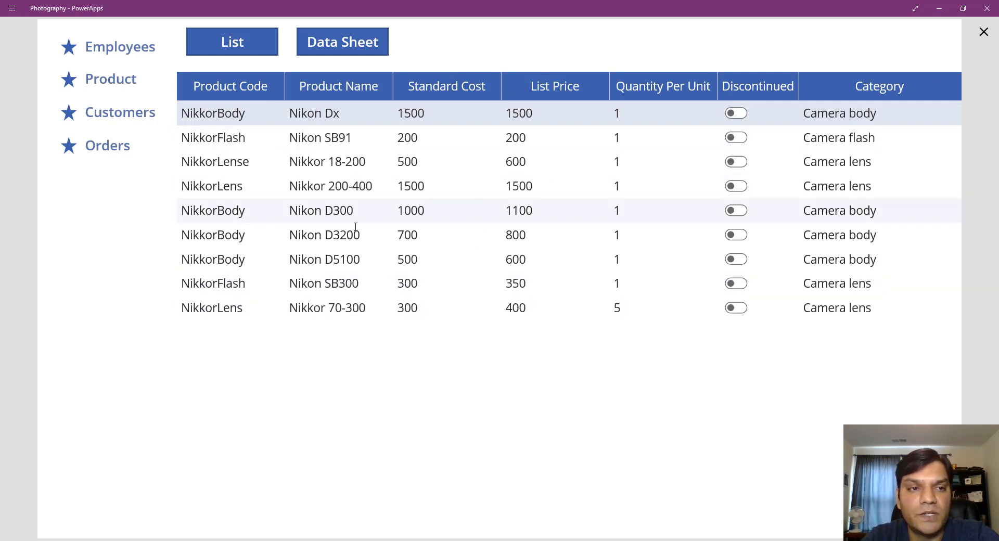
pyautogui.click(140, 56)
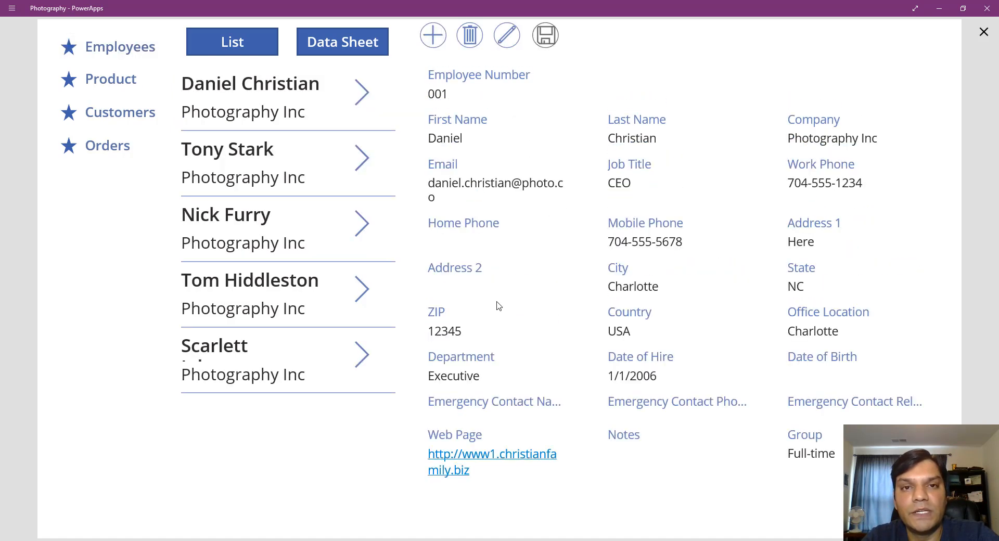
pyautogui.click(357, 52)
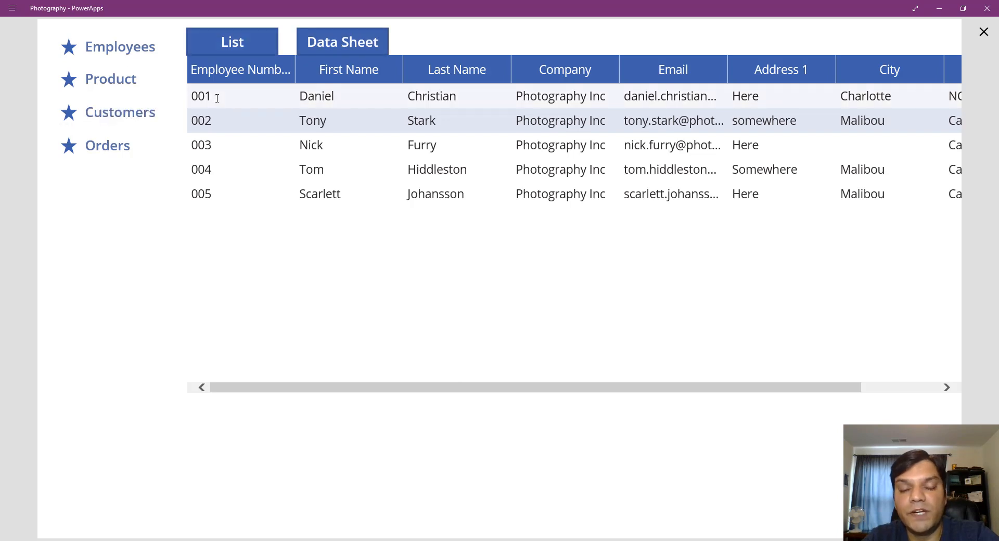
# Recheck the Employees list, the Employees Data Sheet view and the Product list in the Screen1 preview, and close the preview.
pyautogui.click(148, 53)
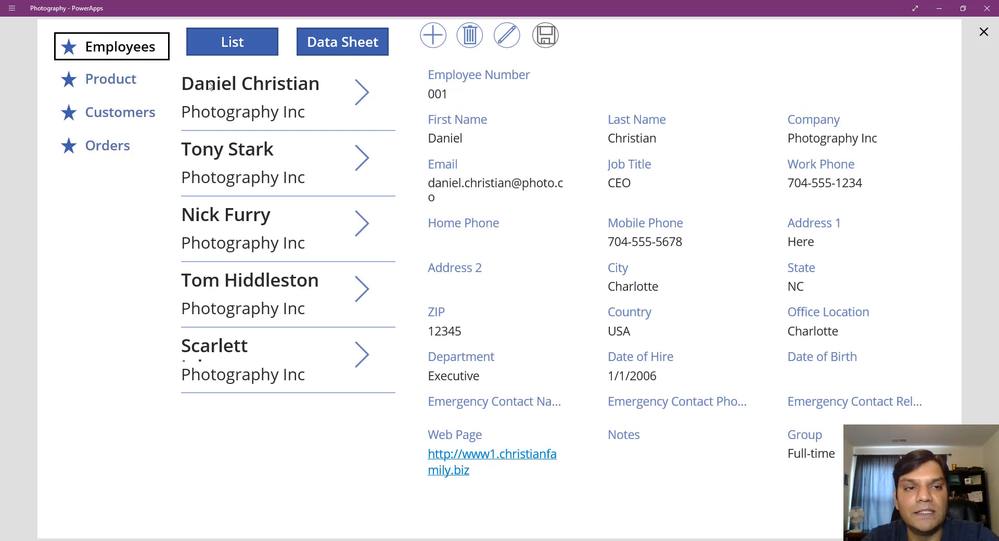
pyautogui.click(352, 44)
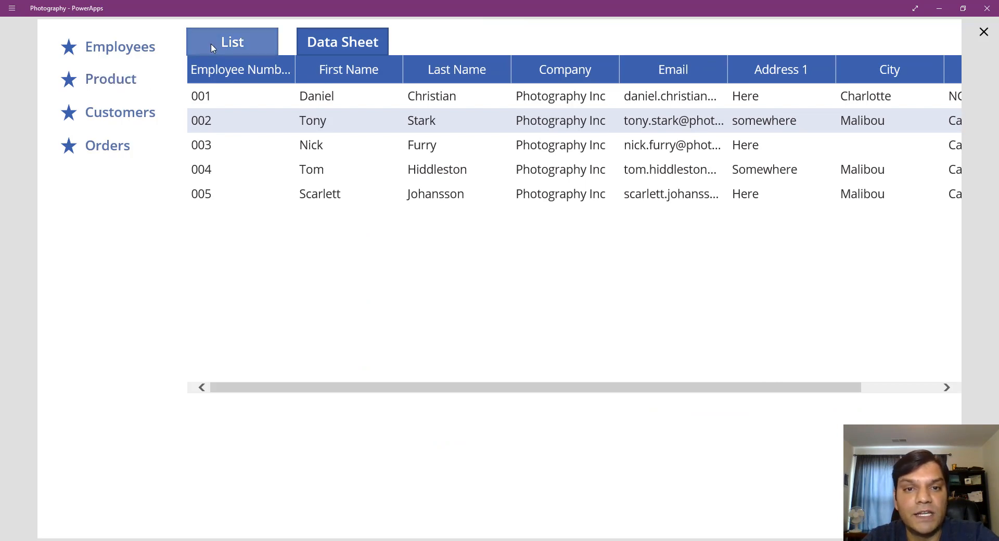
pyautogui.click(125, 58)
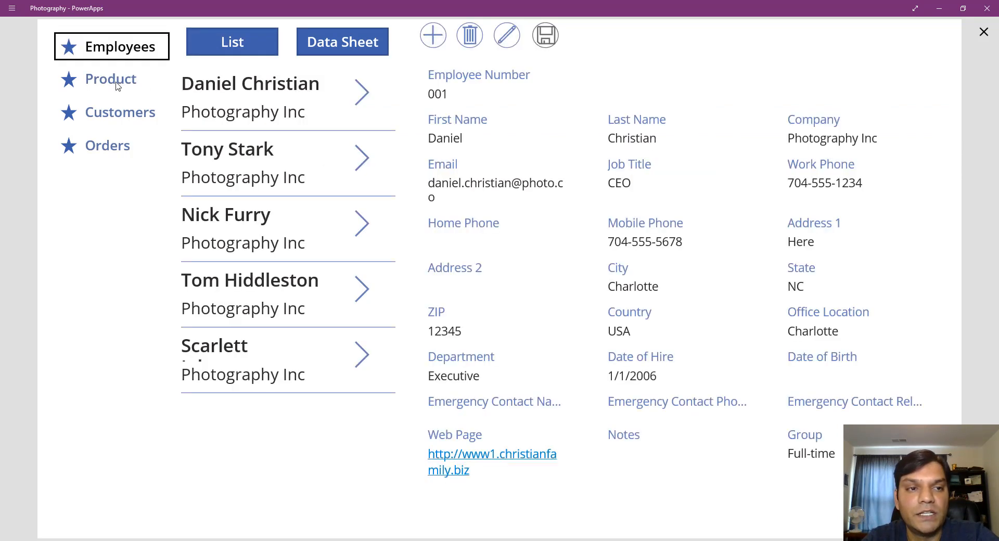
pyautogui.click(117, 84)
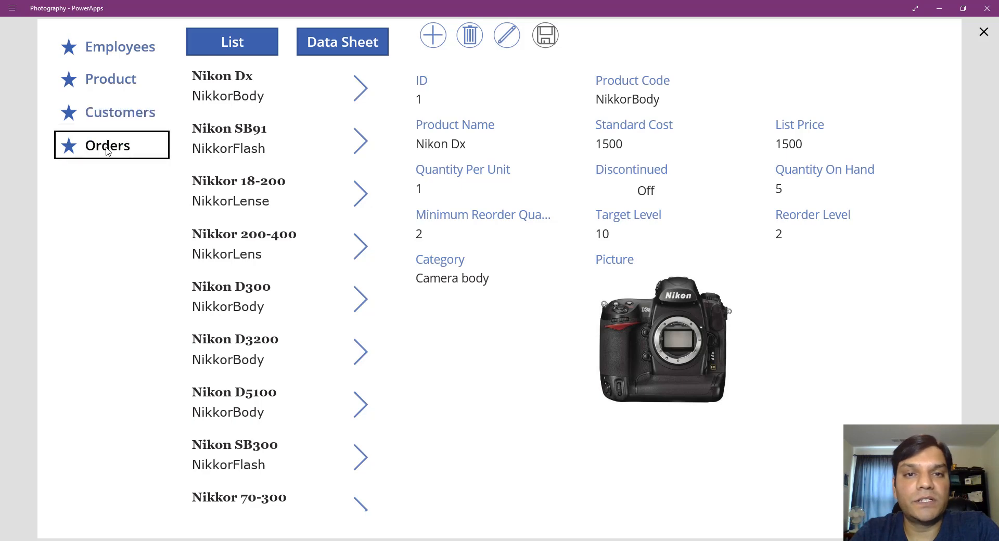
pyautogui.click(983, 32)
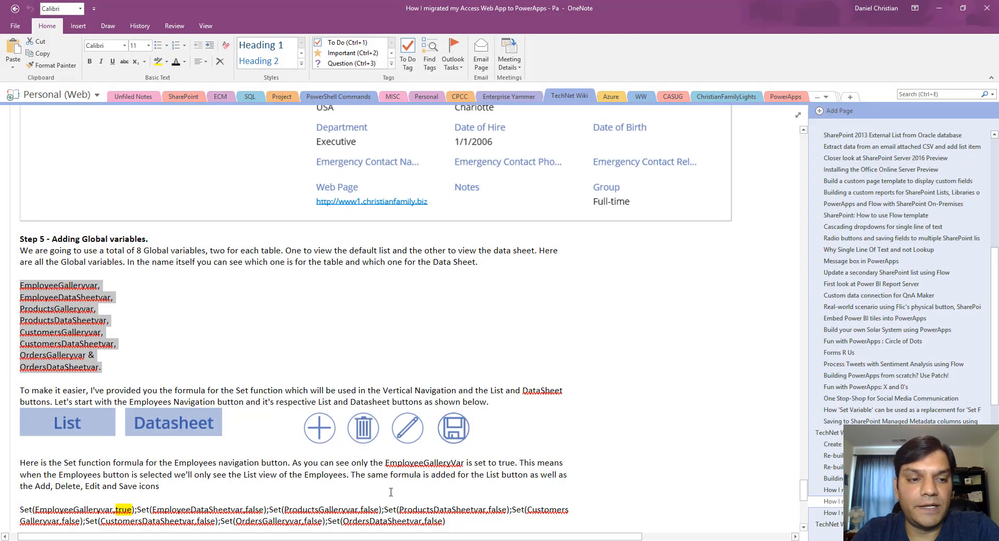
# In the OneNote page, review the Set formulas for the Products, Customers and Orders navigation, List and DataSheet buttons.
pyautogui.scroll(-10, 44, 238)
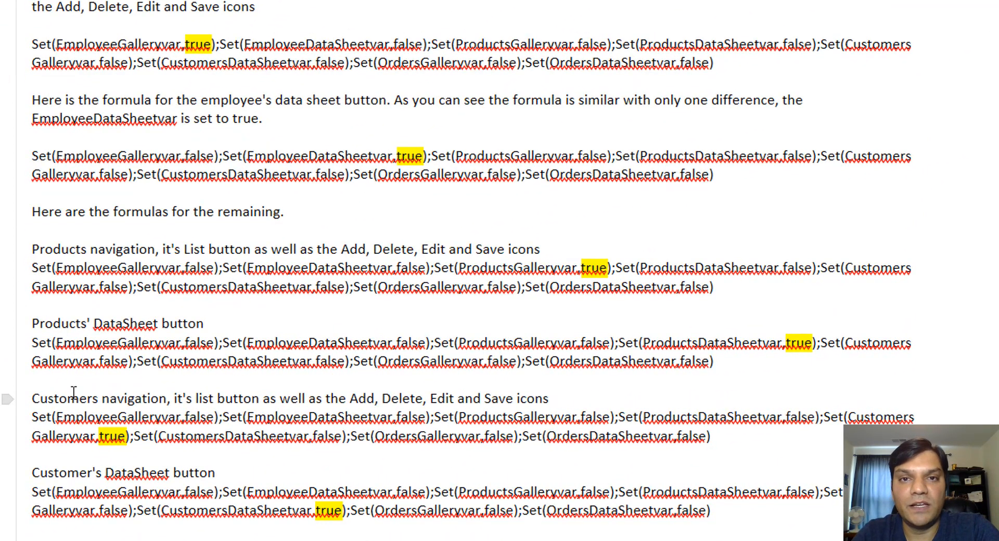
pyautogui.scroll(-3, 74, 394)
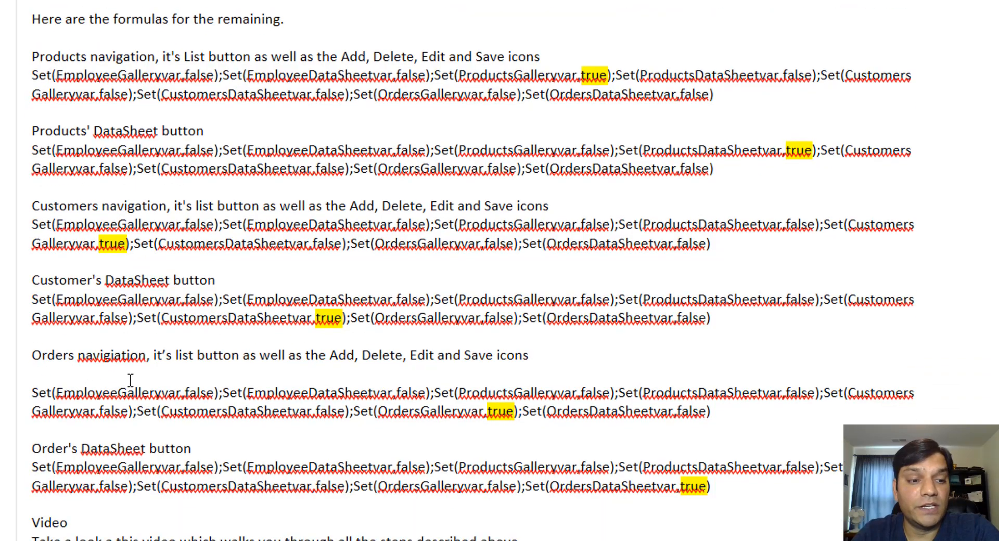
pyautogui.scroll(3, 138, 403)
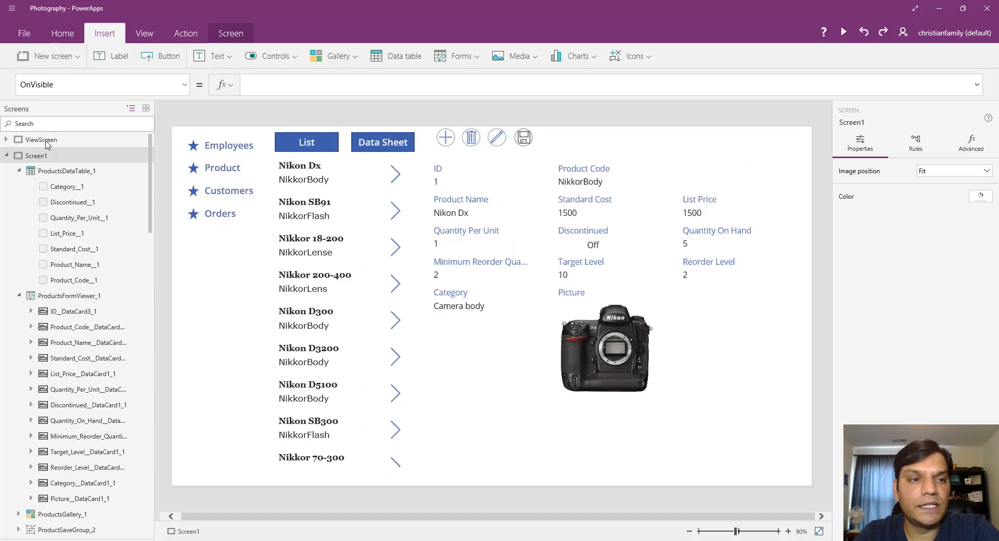
# Preview the finished ViewScreen of the Photography app in PowerApps and test the Employees and Product sections with their Datasheet views.
pyautogui.click(41, 140)
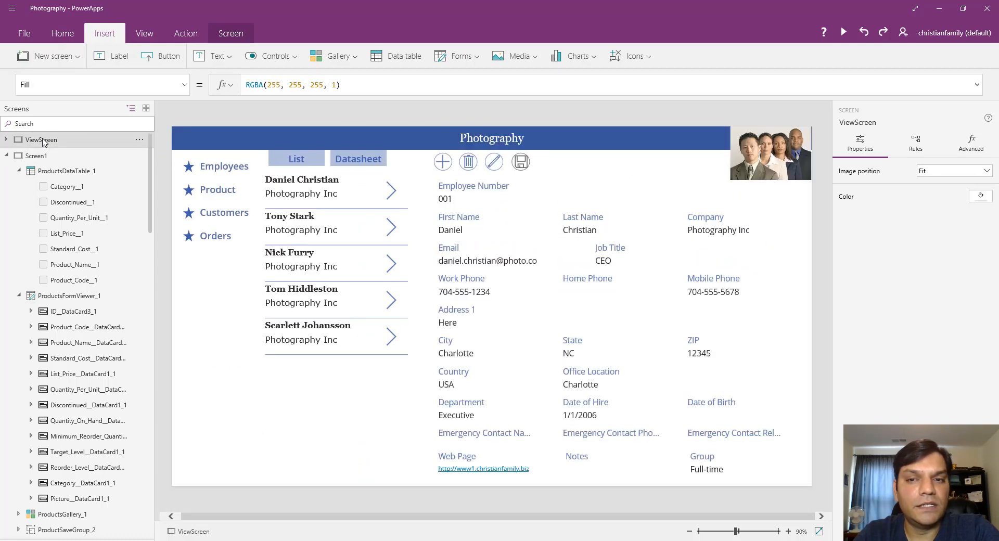
pyautogui.click(844, 33)
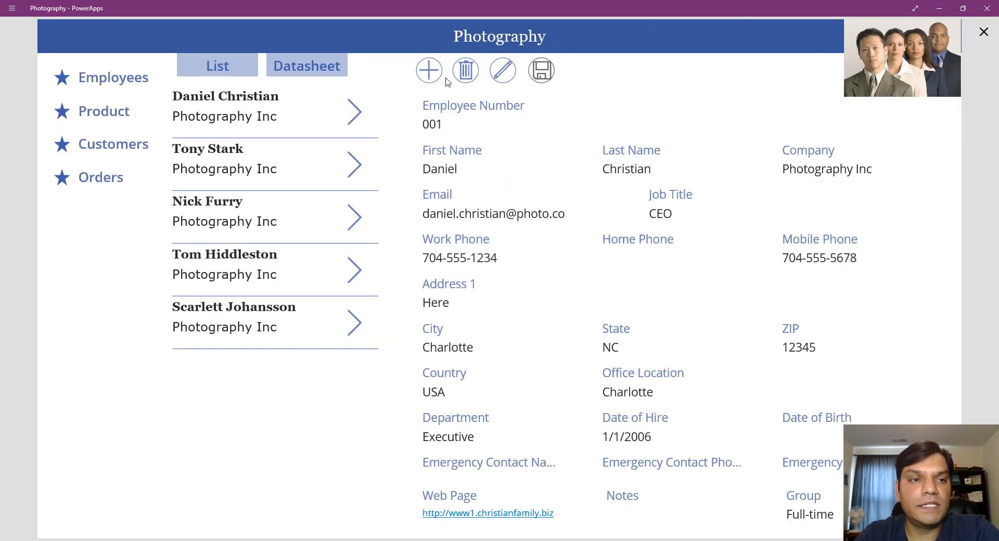
pyautogui.click(100, 80)
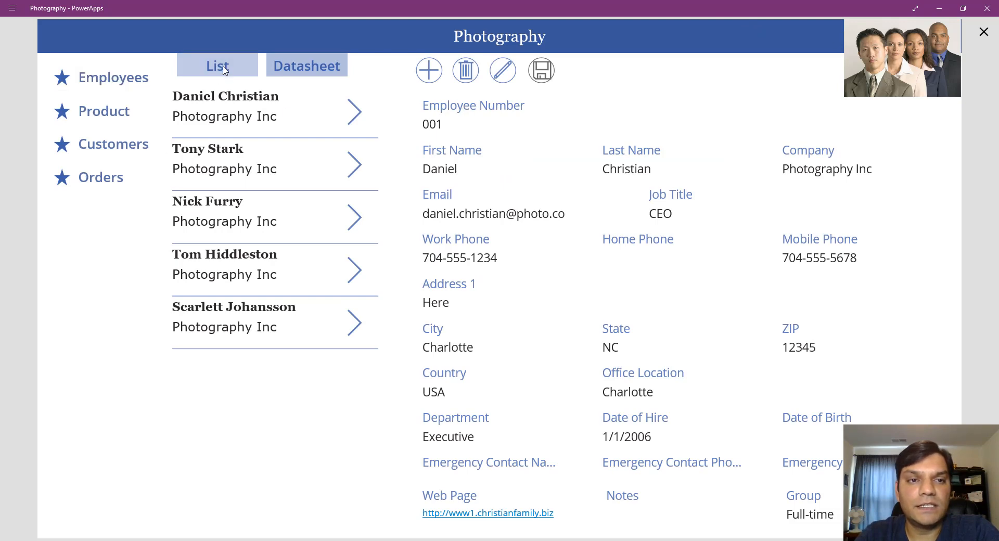
pyautogui.click(295, 71)
pyautogui.click(112, 114)
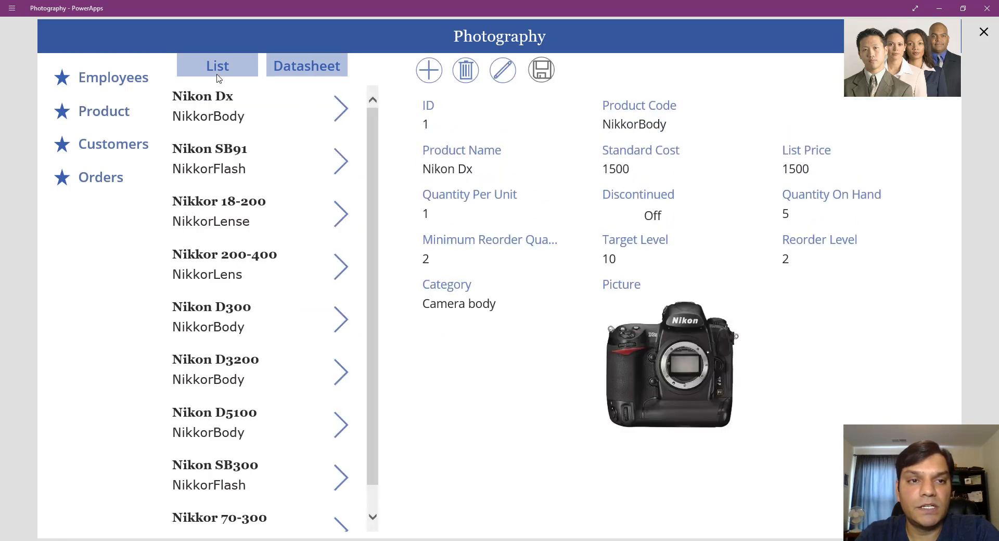
pyautogui.click(327, 79)
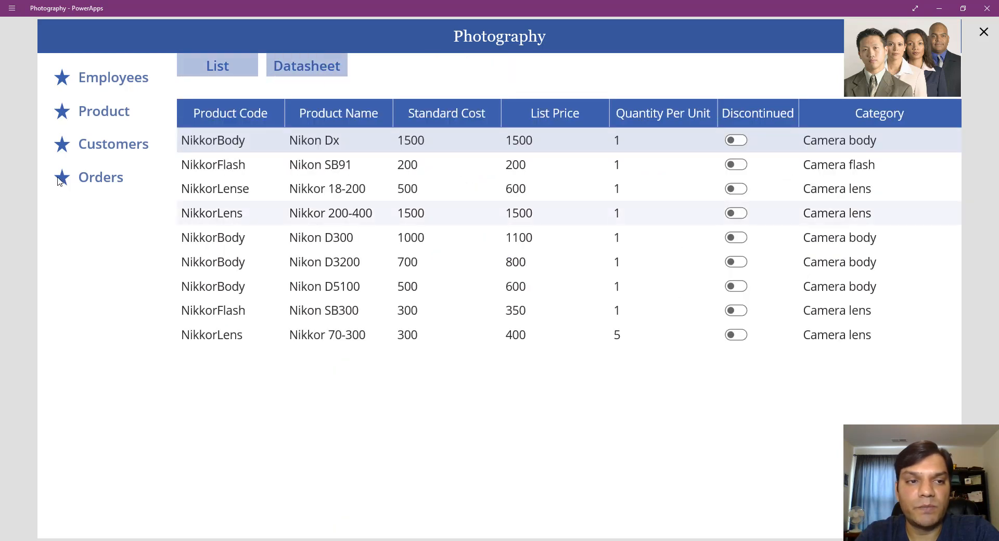
# Show the Customers section, look through the individual customer records and switch to the Customers Datasheet view.
pyautogui.click(100, 148)
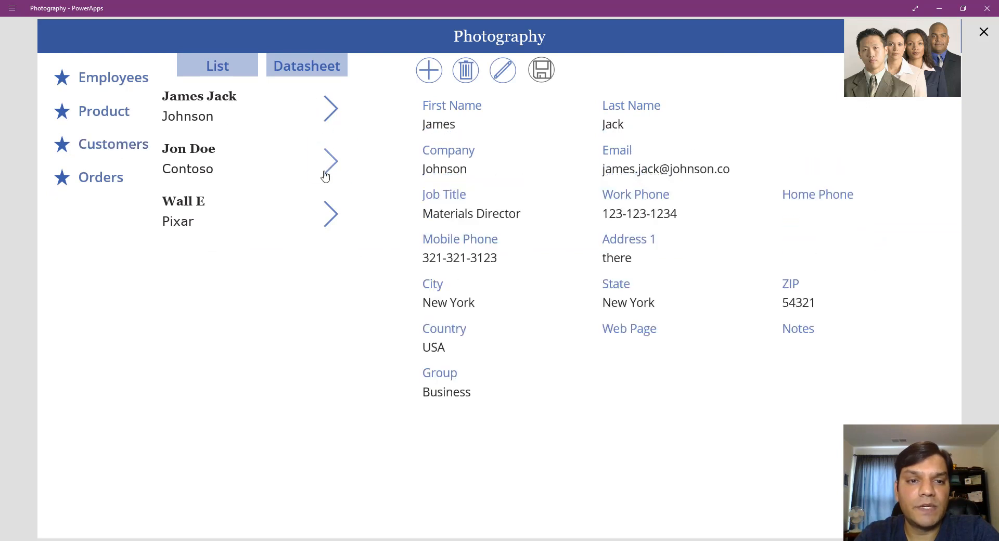
pyautogui.click(327, 171)
pyautogui.click(328, 218)
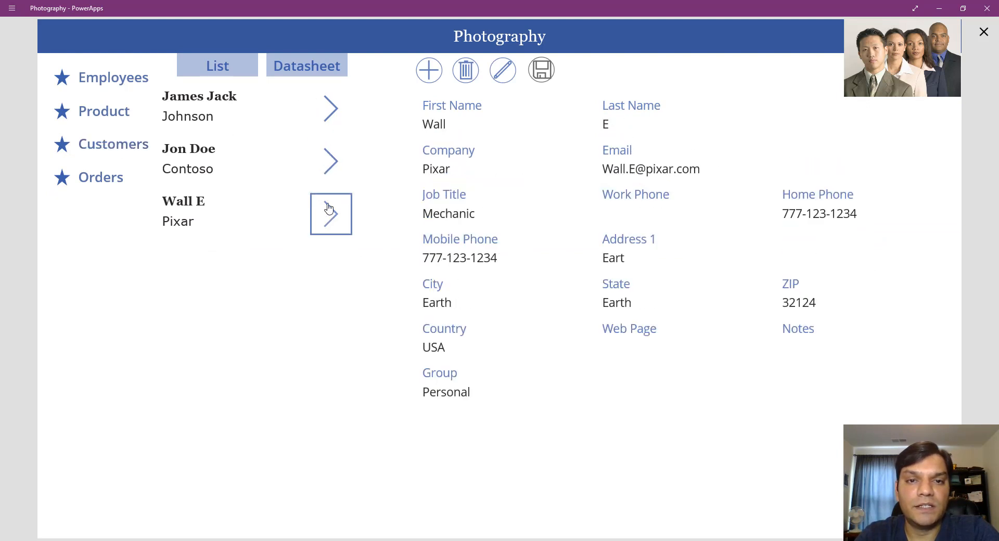
pyautogui.click(331, 115)
pyautogui.click(332, 167)
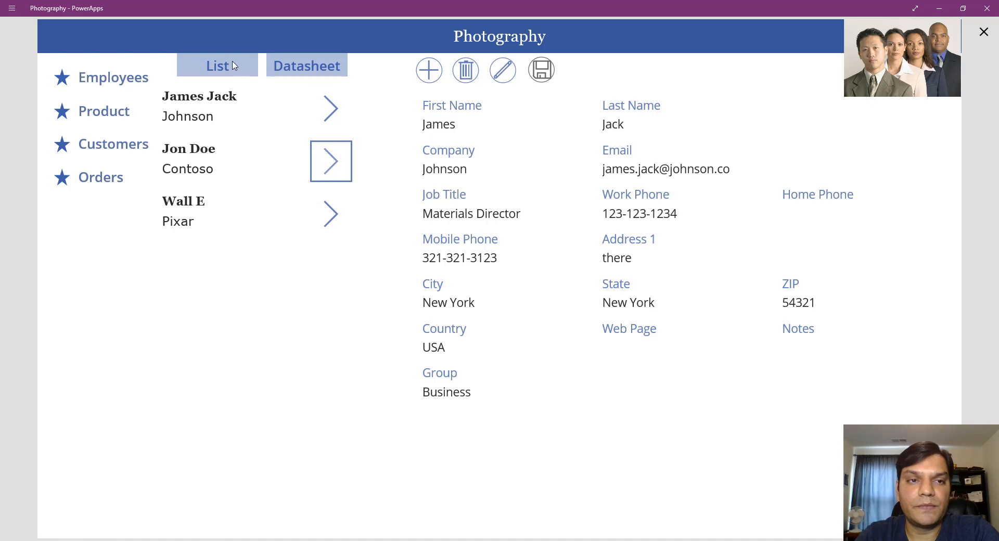
pyautogui.click(294, 77)
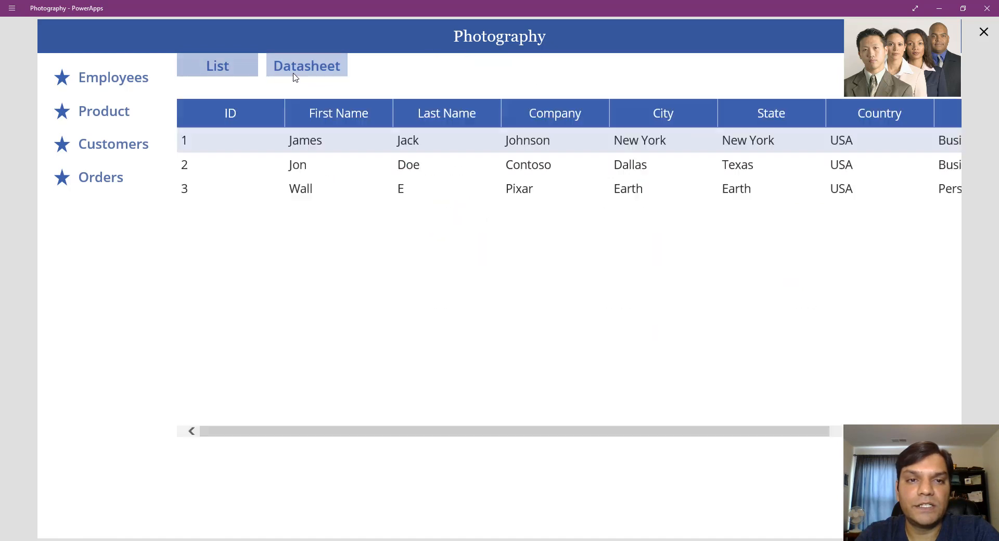
# Show the Orders section, view the details of orders 2 and 3, and switch to the Orders Datasheet view.
pyautogui.click(116, 178)
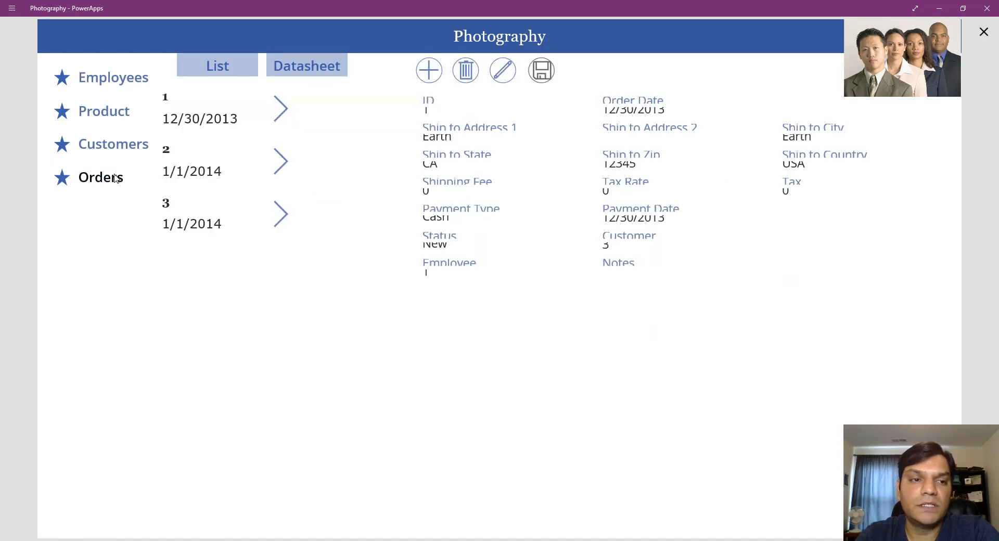
pyautogui.click(282, 176)
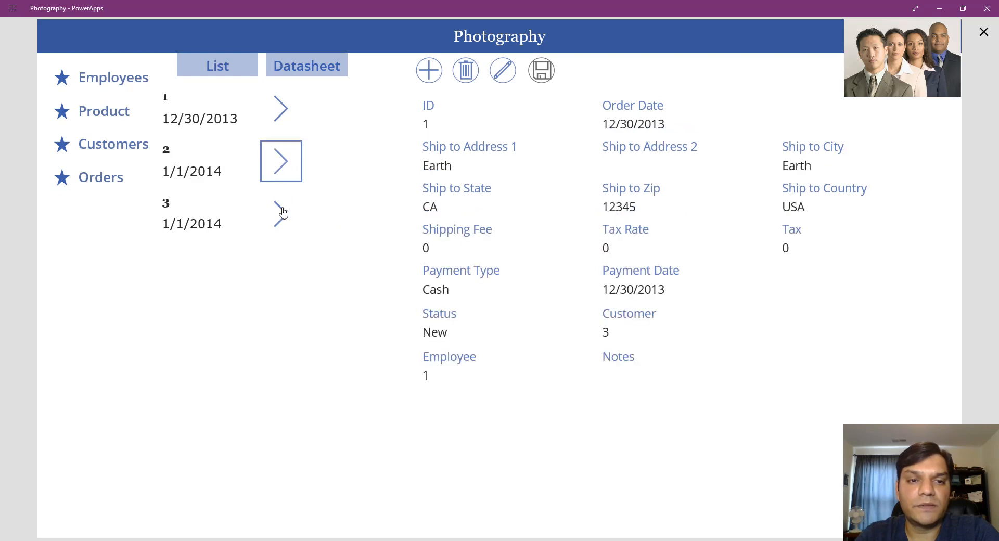
pyautogui.click(280, 213)
pyautogui.click(237, 71)
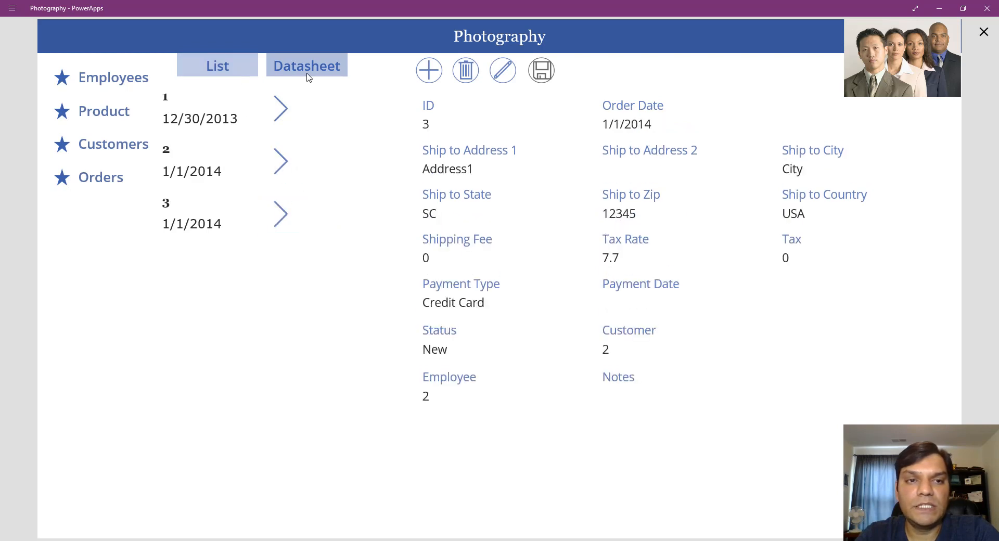
pyautogui.click(307, 77)
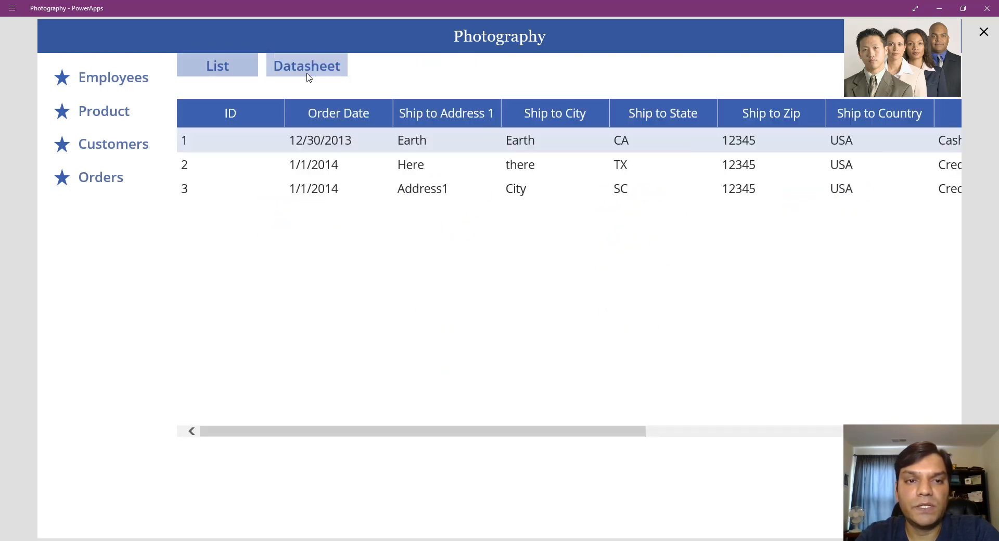
# Switch to the original Photography Access web app in the browser and view the Nikon D300 and Nikon D5100 records under Products.
pyautogui.hotkey('alt', 'Tab')
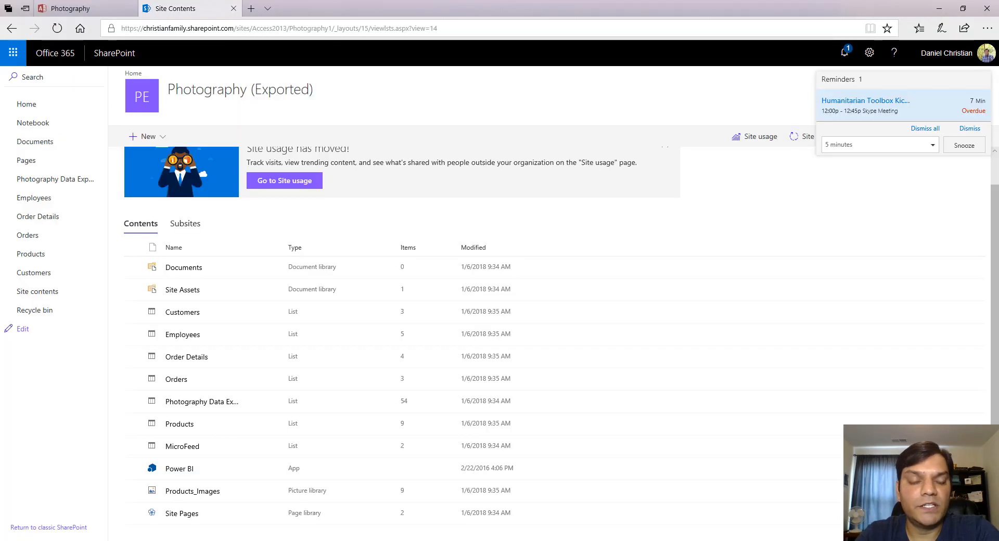
pyautogui.click(96, 10)
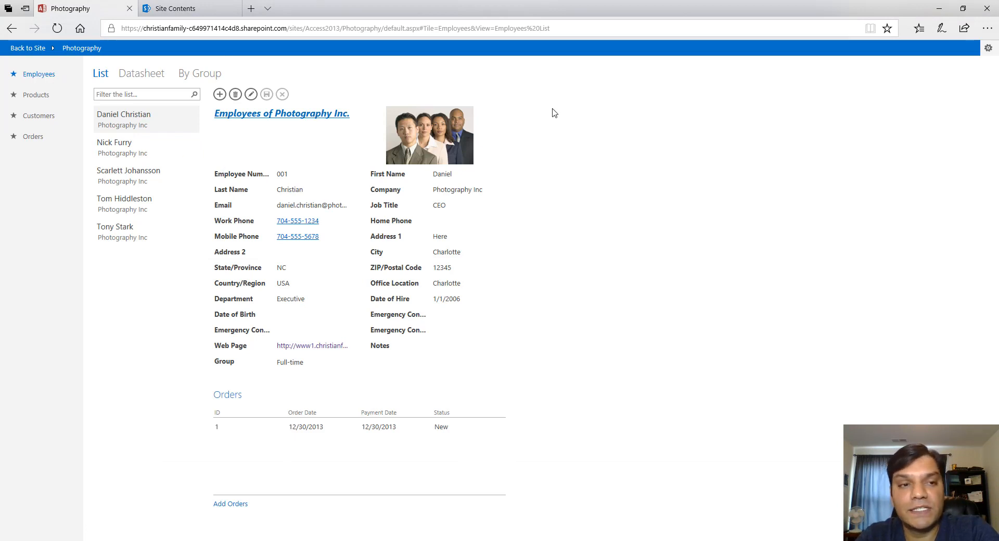
pyautogui.click(40, 98)
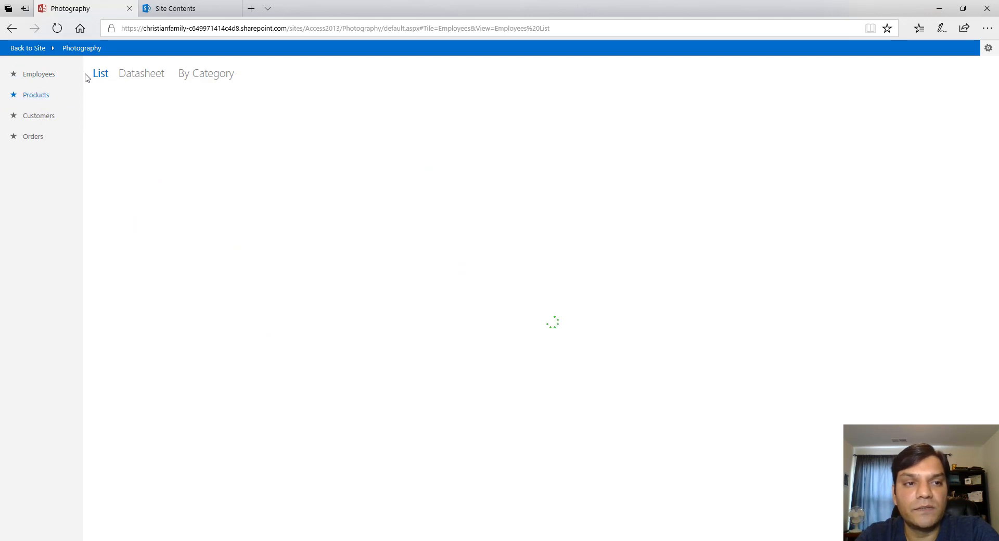
pyautogui.click(124, 149)
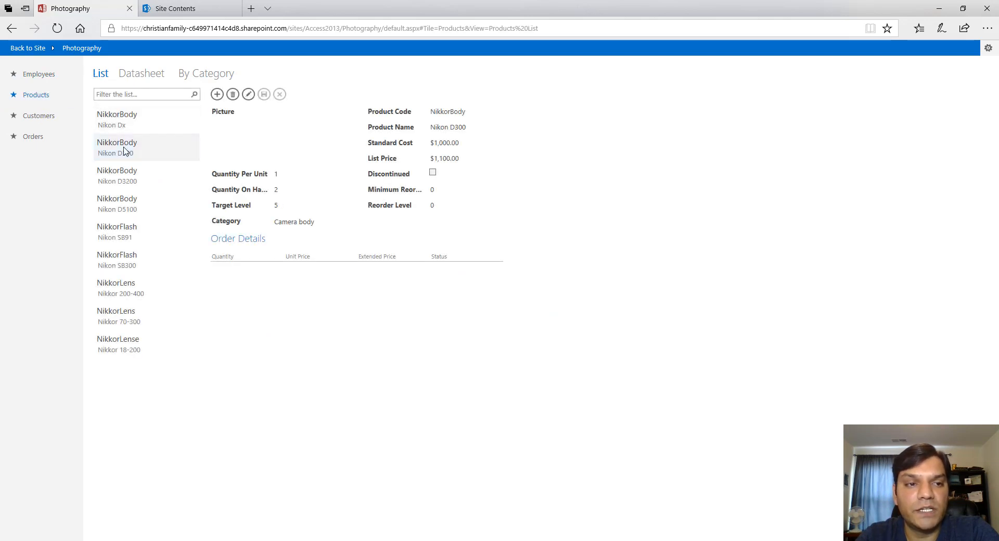
pyautogui.click(127, 204)
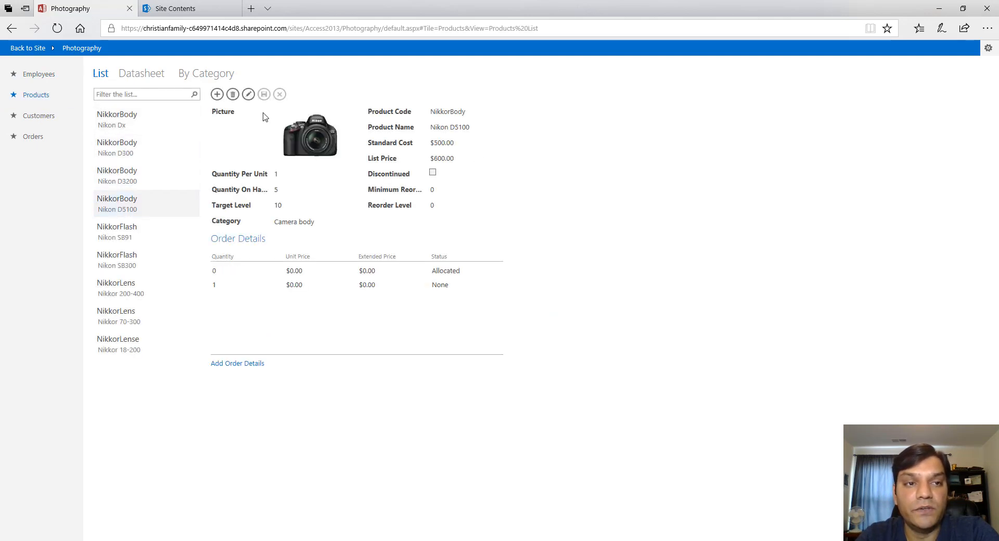